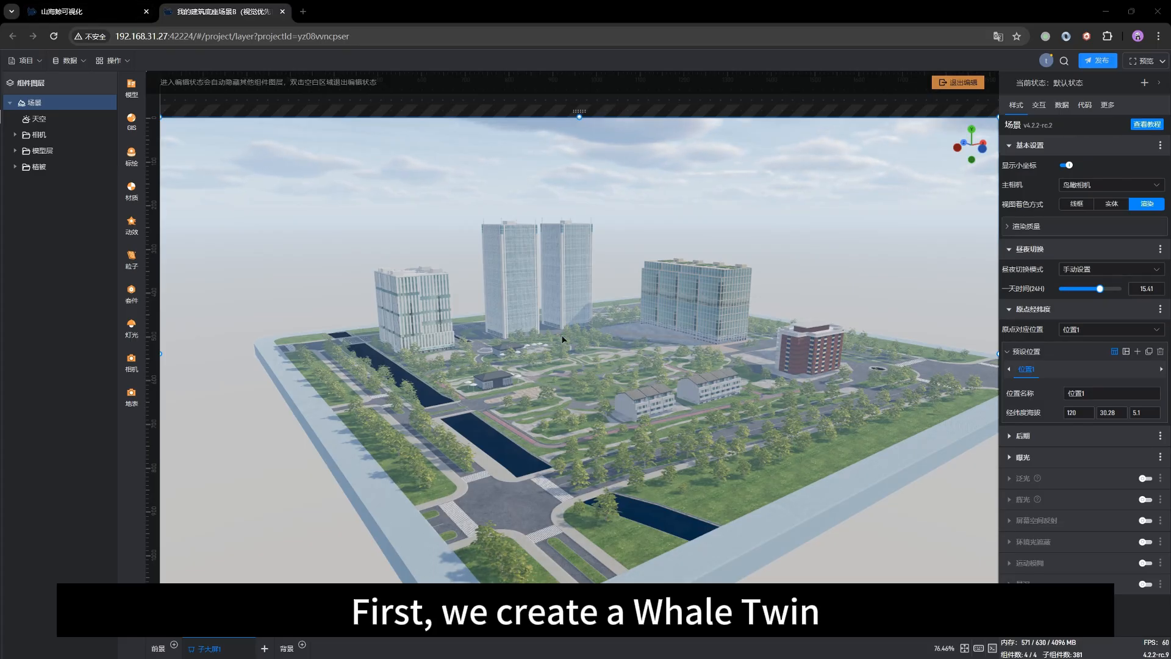
- Look at the 3D数字孪生 templates for a new project, cancel creation, and return to the open 建筑底座场景B project
drag(562, 336, 467, 360)
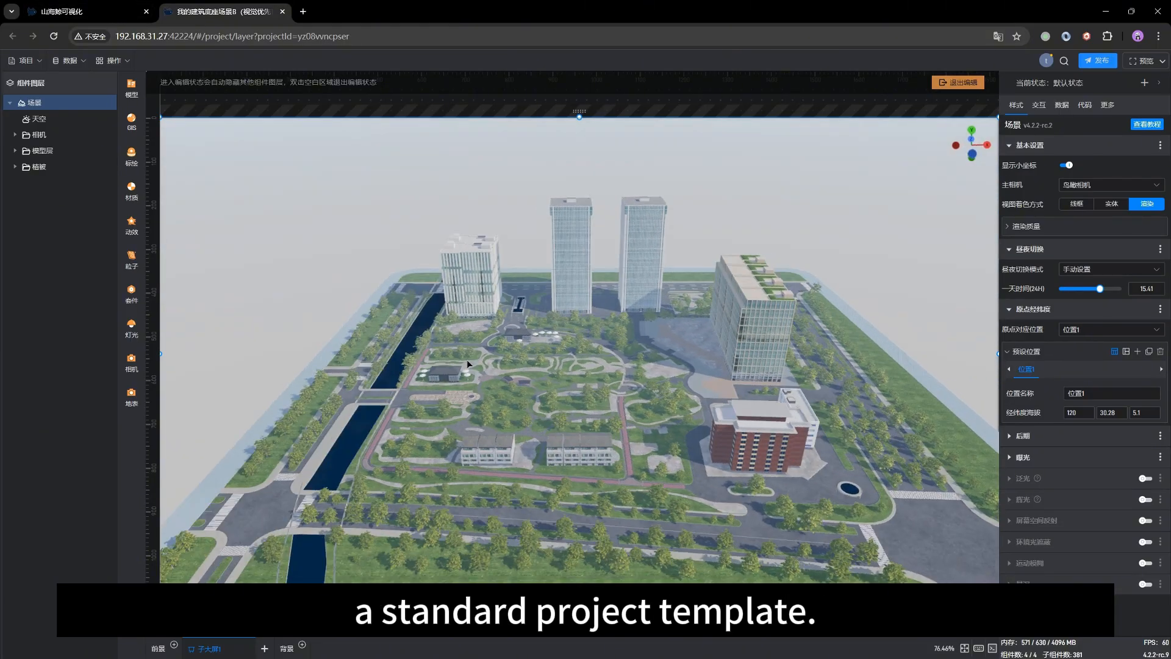
click(59, 16)
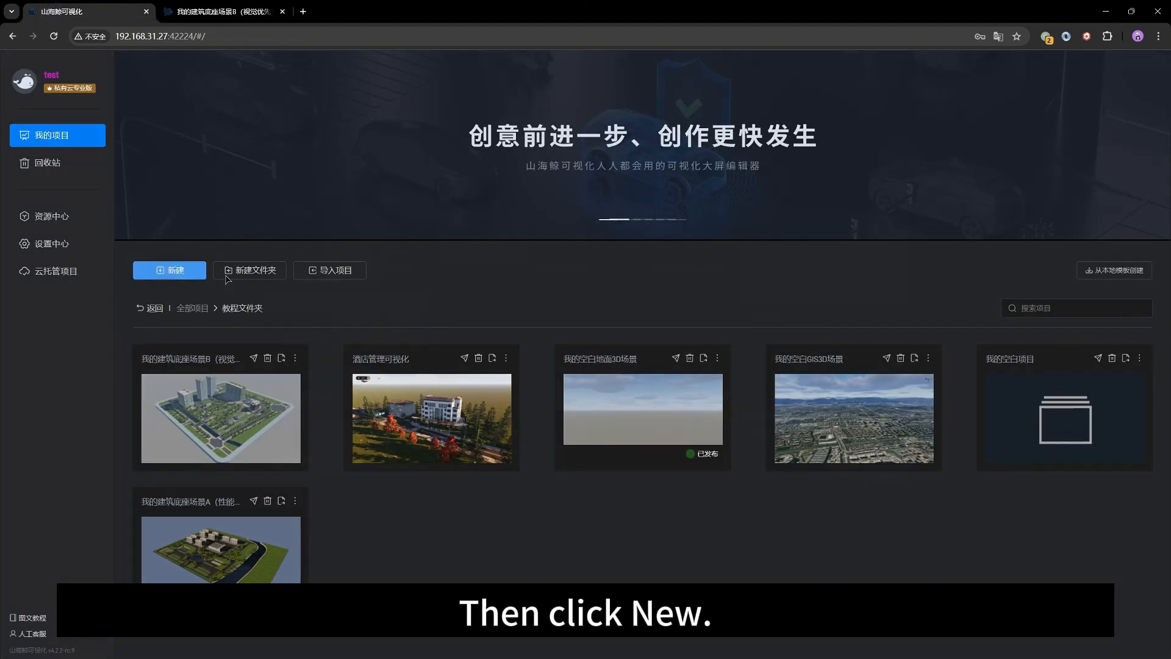
click(227, 276)
click(369, 341)
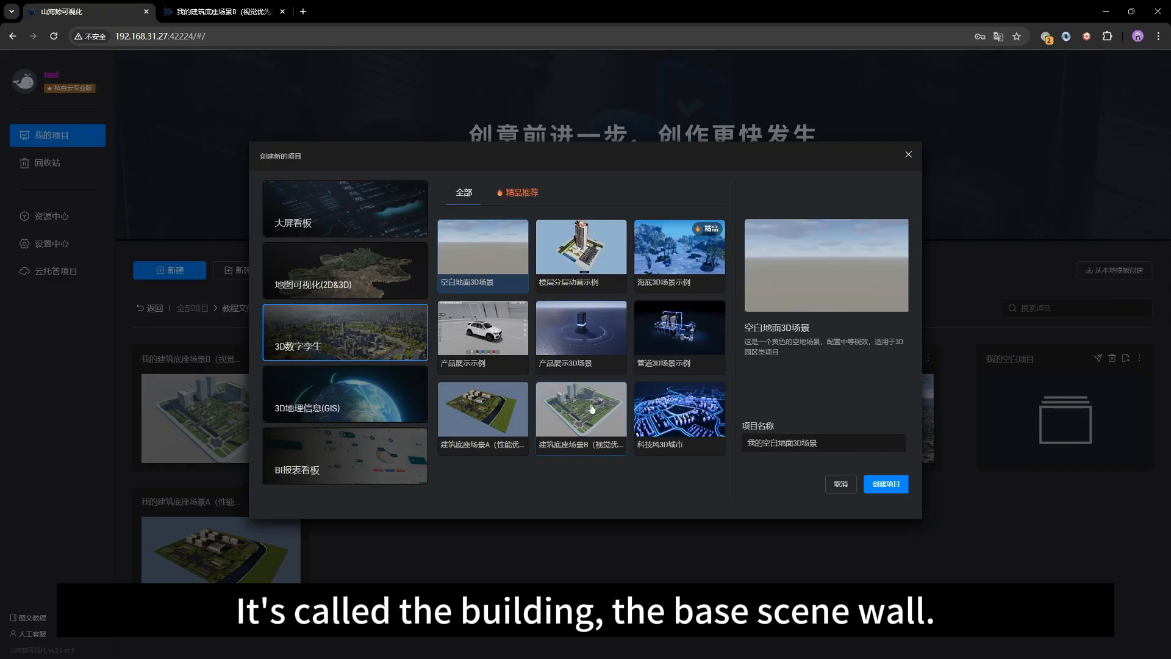
click(842, 485)
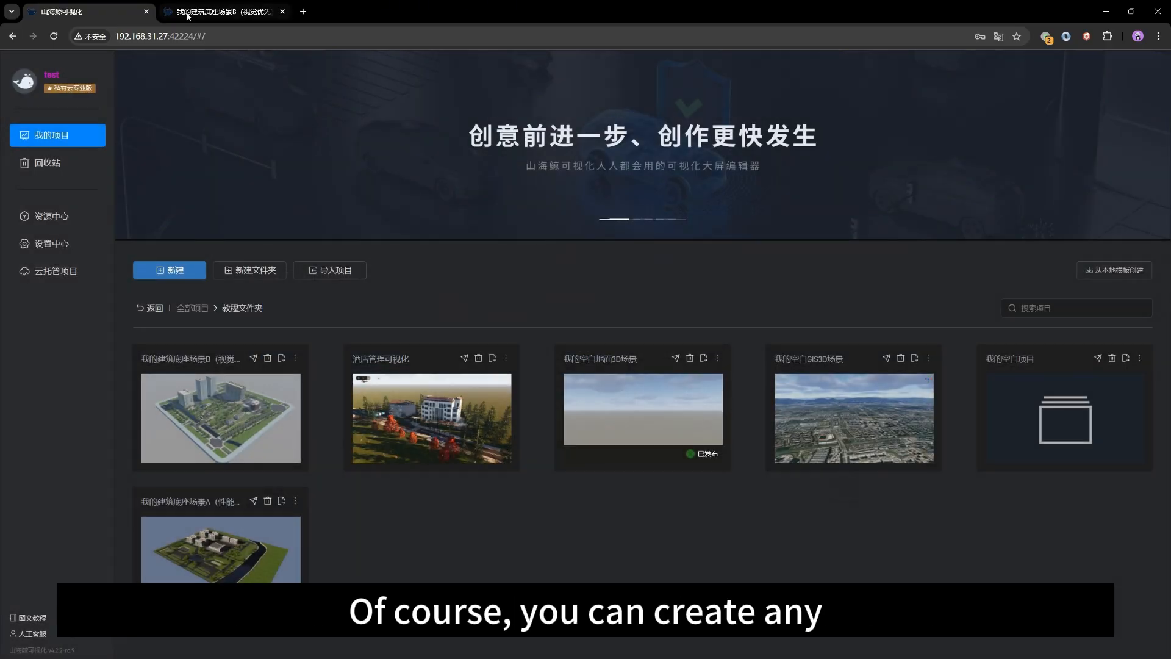
click(204, 5)
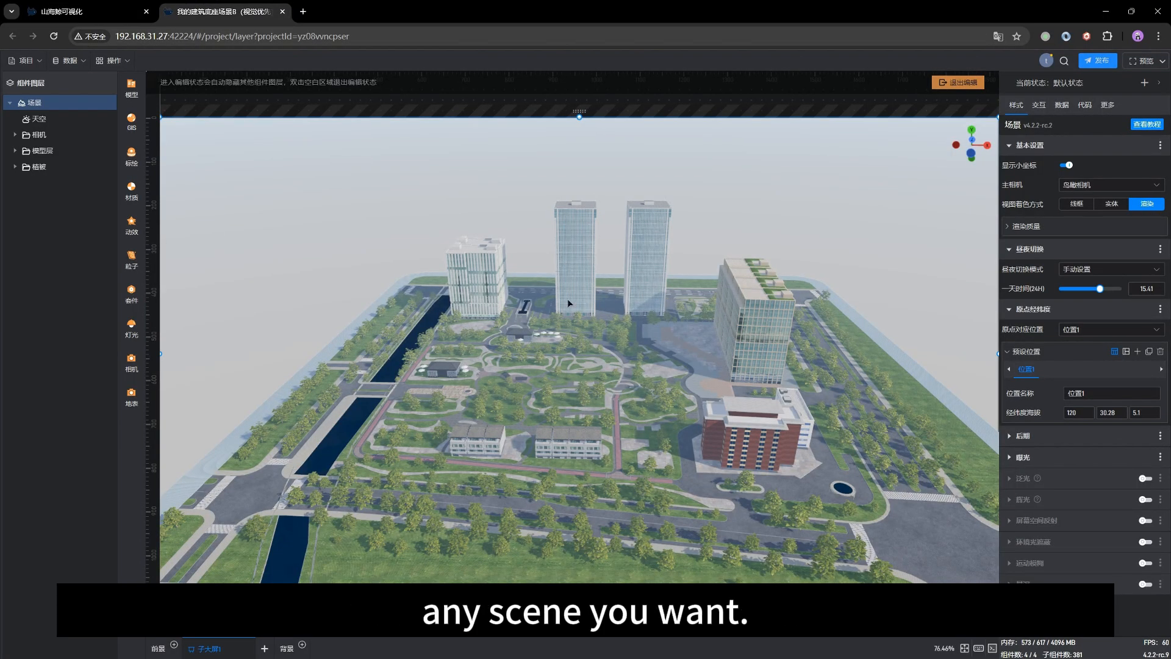
- Exit the scene's editing mode and re-enter it through the 鲸孪生 component
drag(453, 459, 546, 472)
right_drag(657, 489, 663, 478)
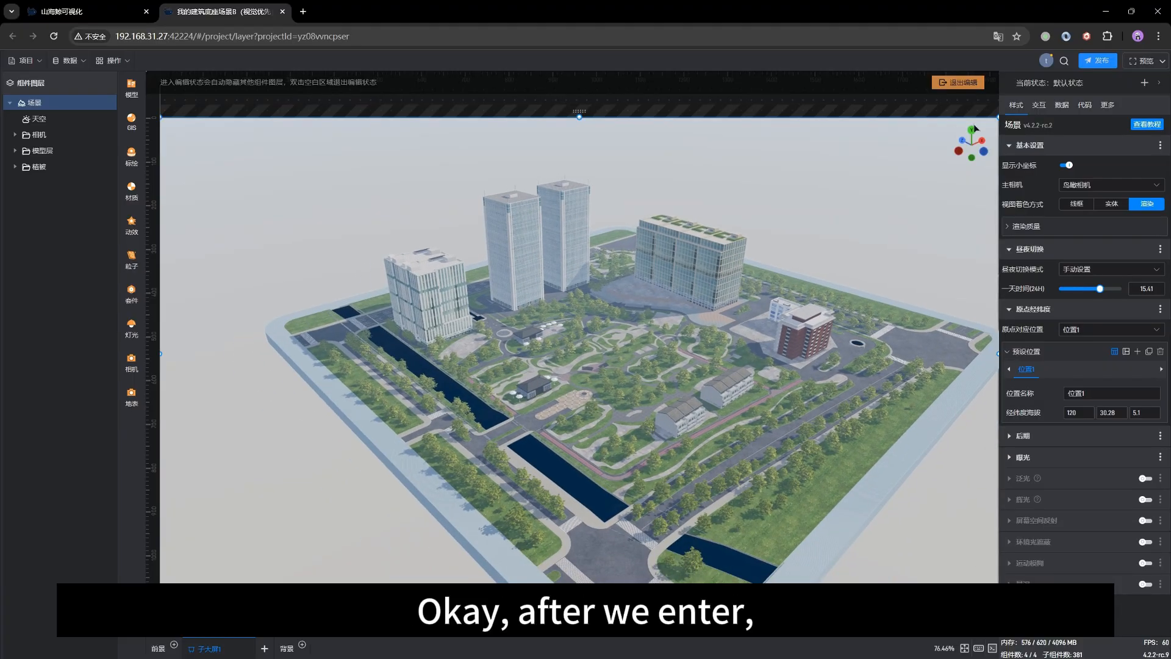
click(961, 82)
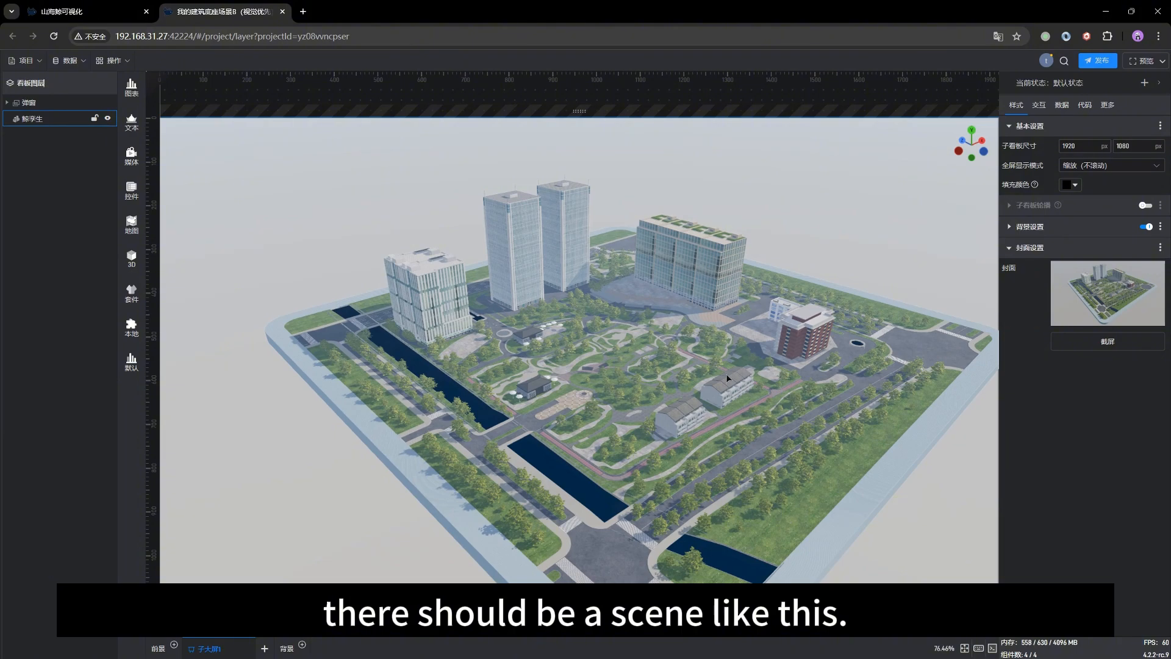
click(643, 389)
double_click(642, 389)
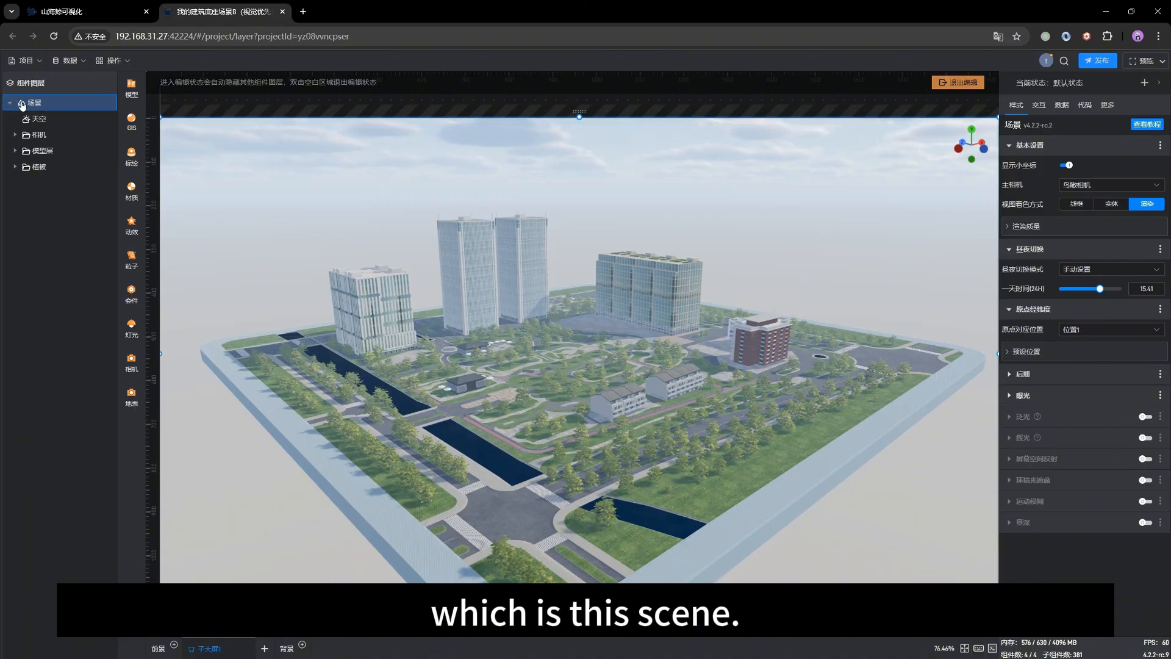
- Examine the sky settings and the contents of the 相机, 模型层 and 植被 groups, collapsing the groups again
click(42, 120)
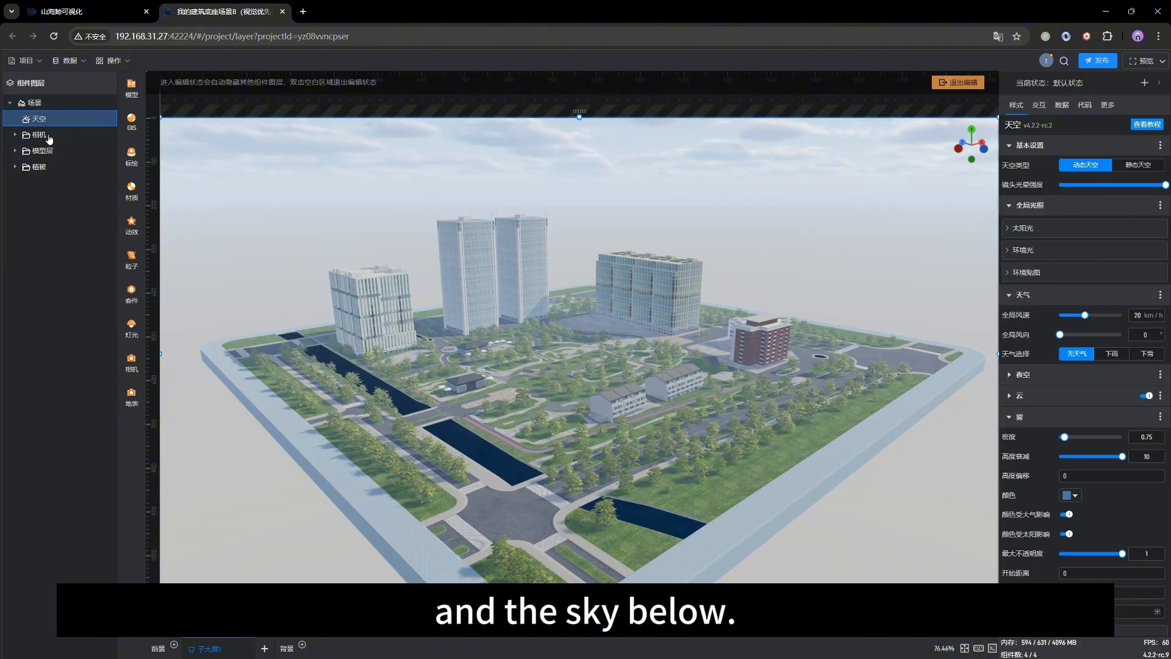
click(26, 136)
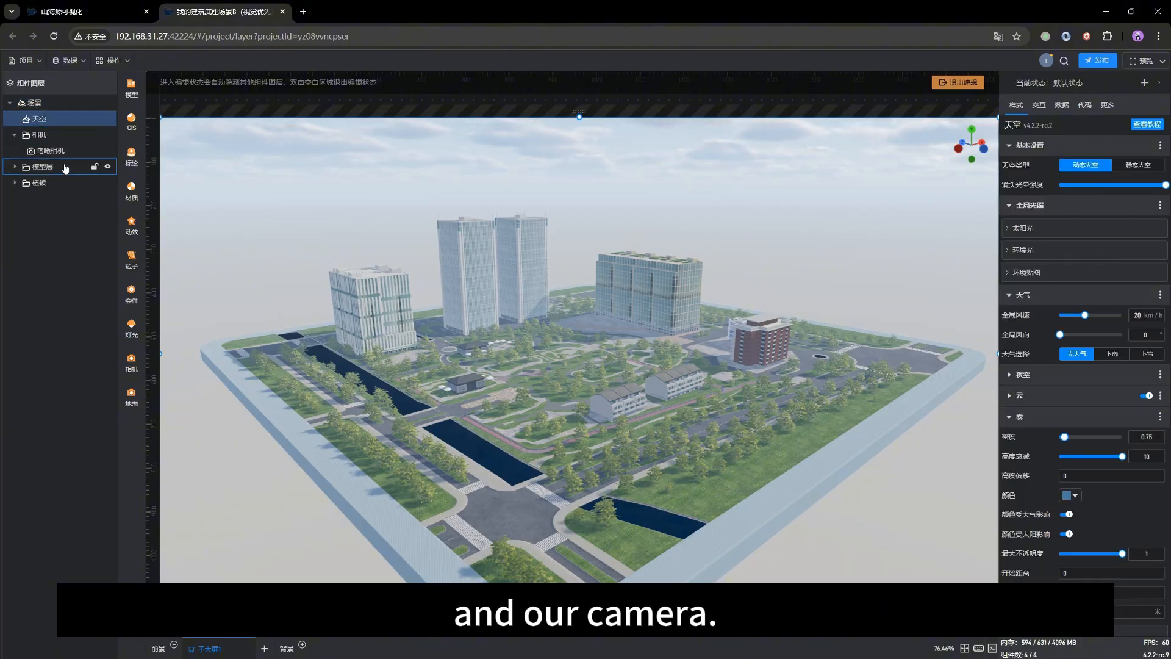
click(15, 167)
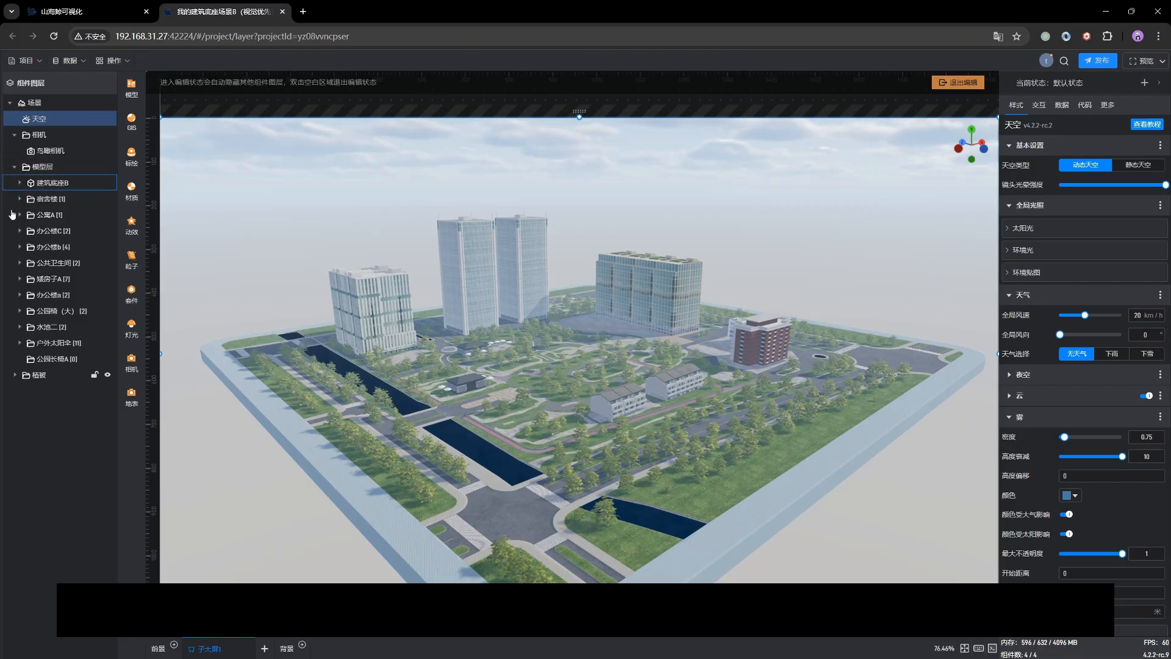
click(15, 376)
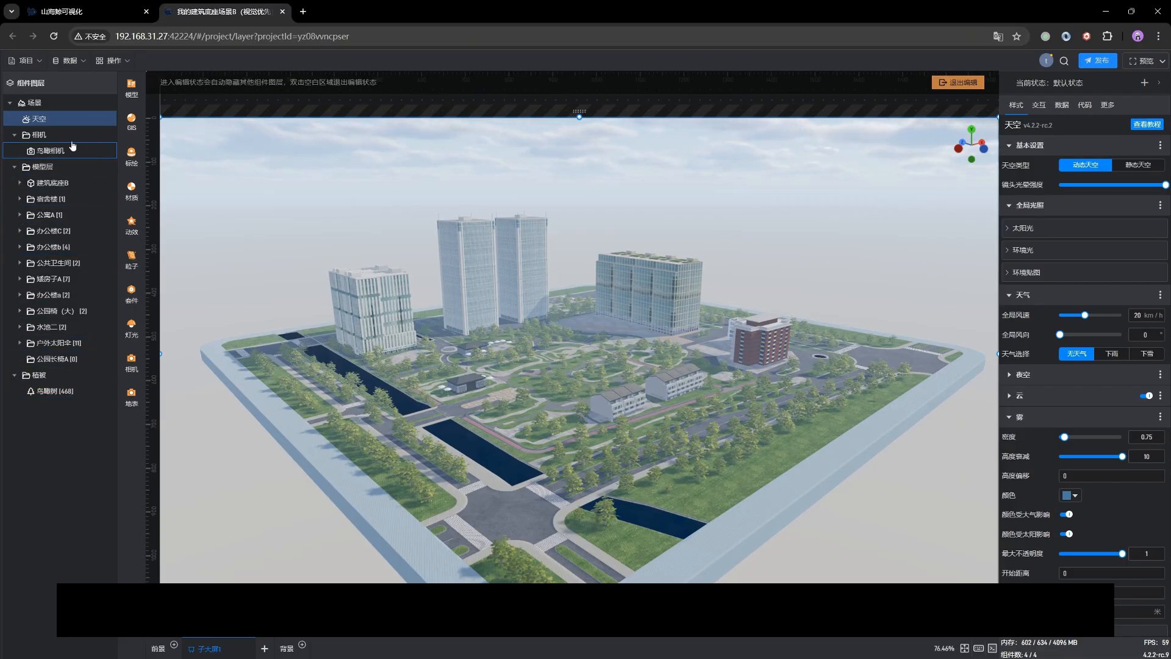
click(16, 135)
click(13, 151)
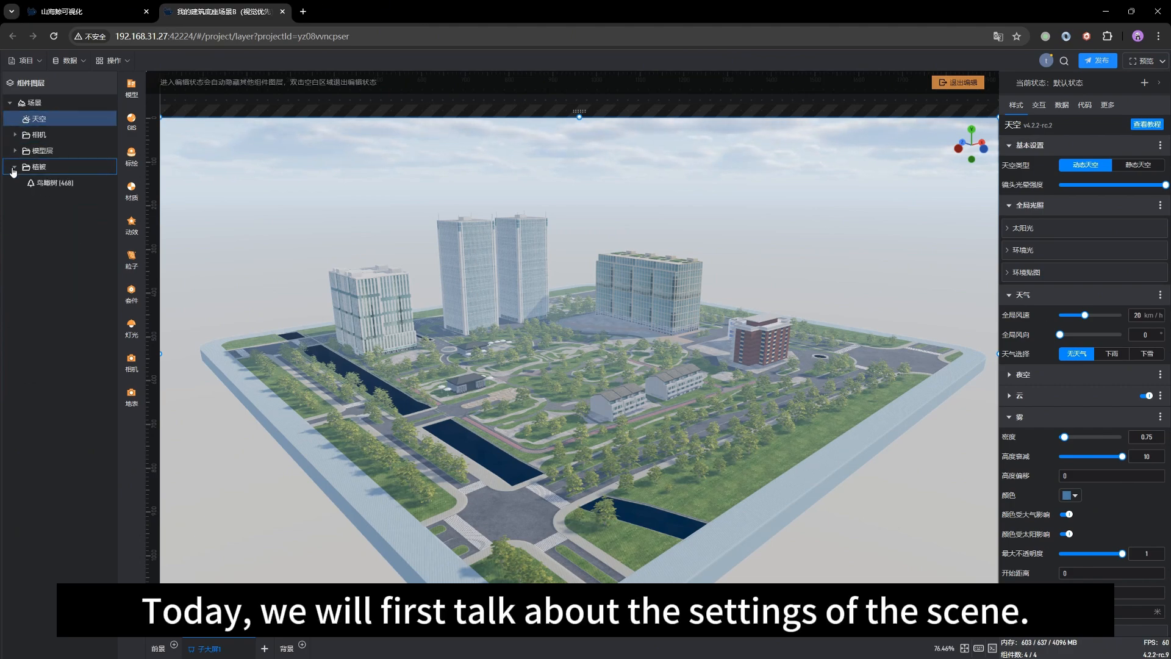
click(15, 167)
- Compare the settings of the scene, the sky and an office tower, finishing with the scene selected
click(59, 105)
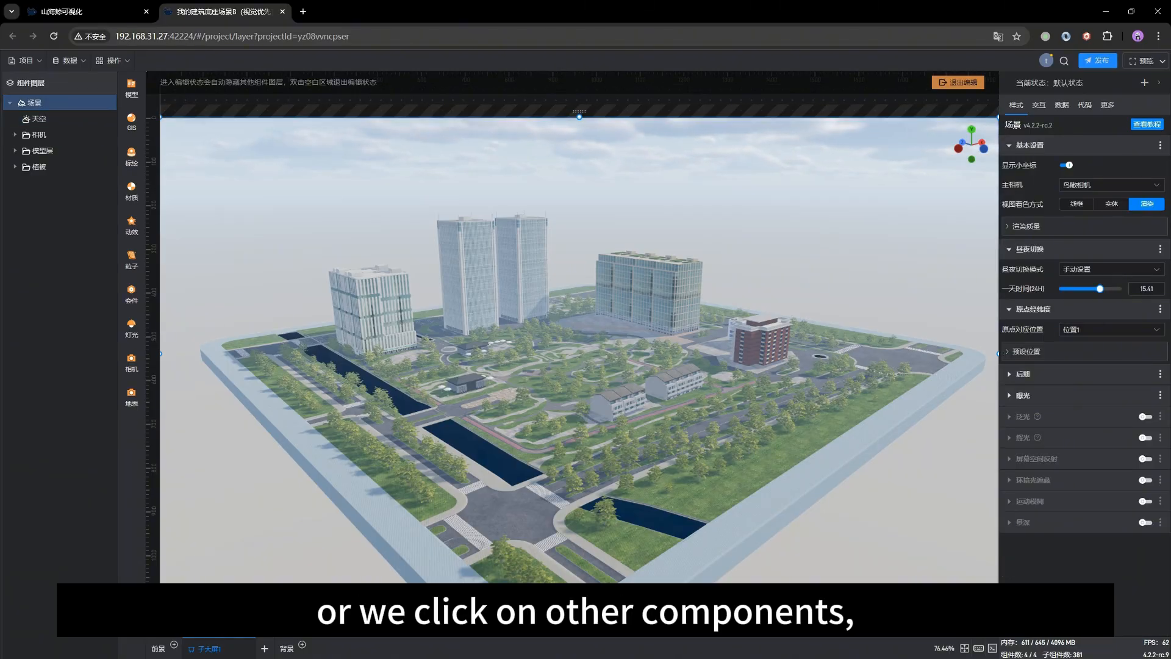
click(44, 119)
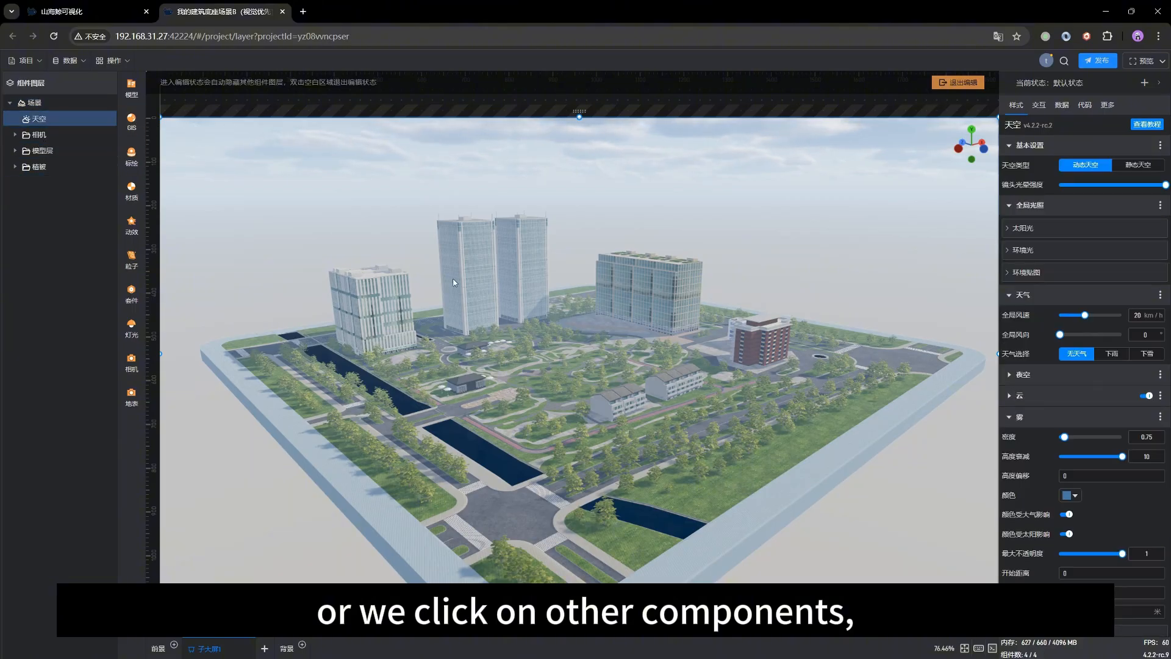
click(478, 284)
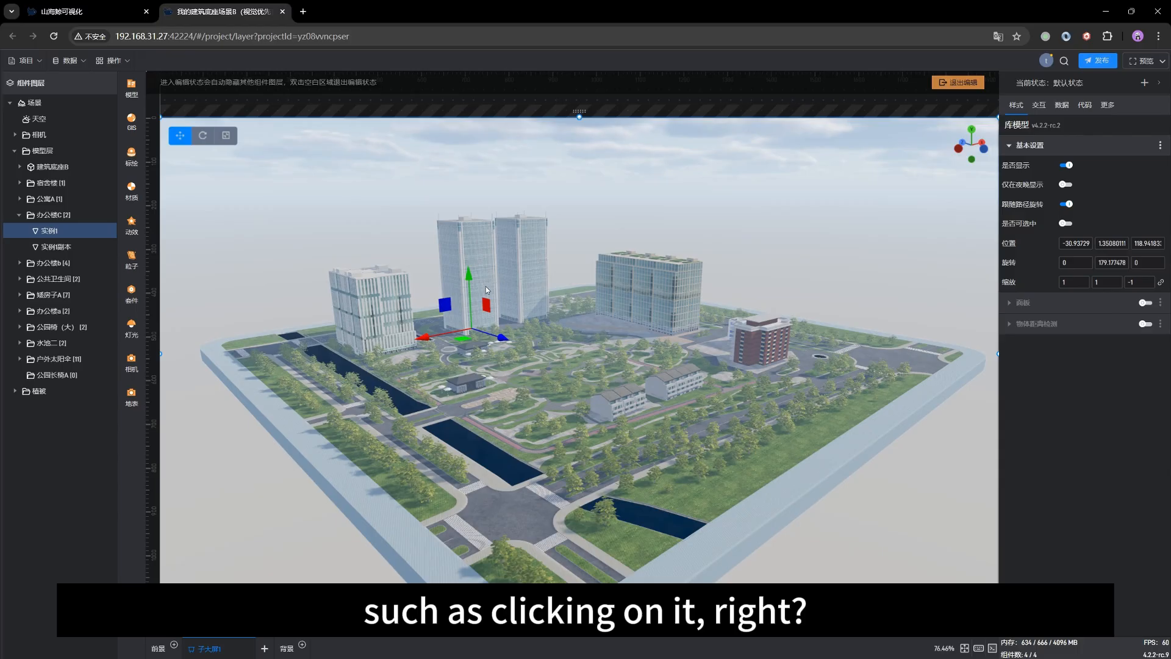
click(650, 99)
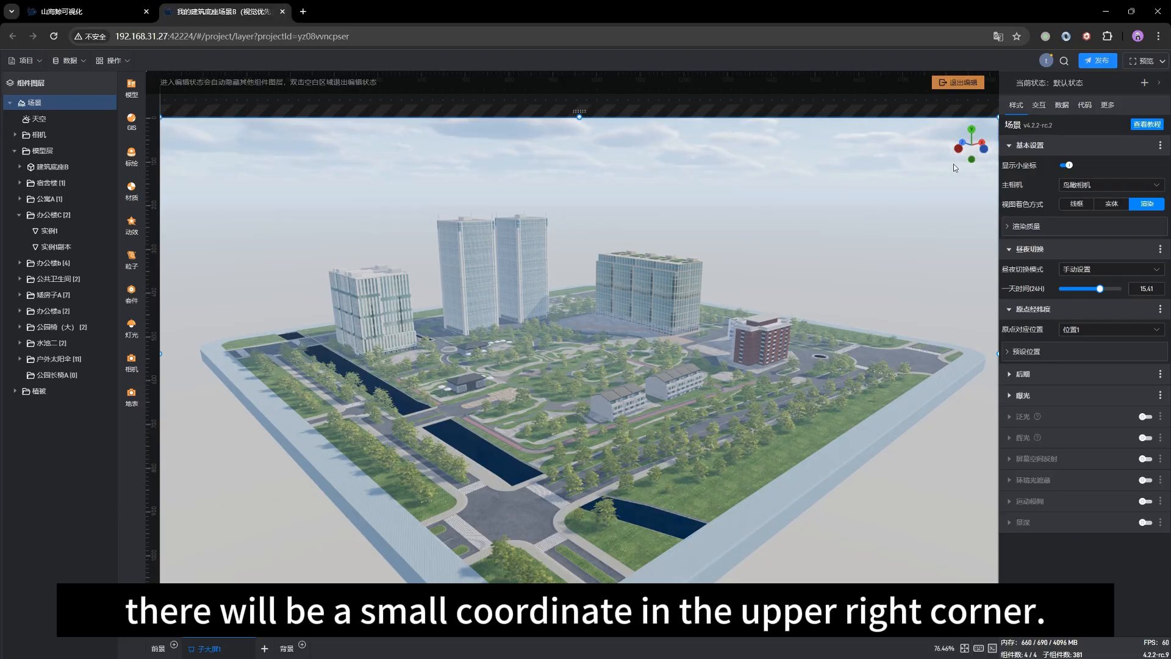
- View the scene's axis indicator from several angles and turn off 显示小坐标 in the scene's basic settings
drag(865, 234, 584, 381)
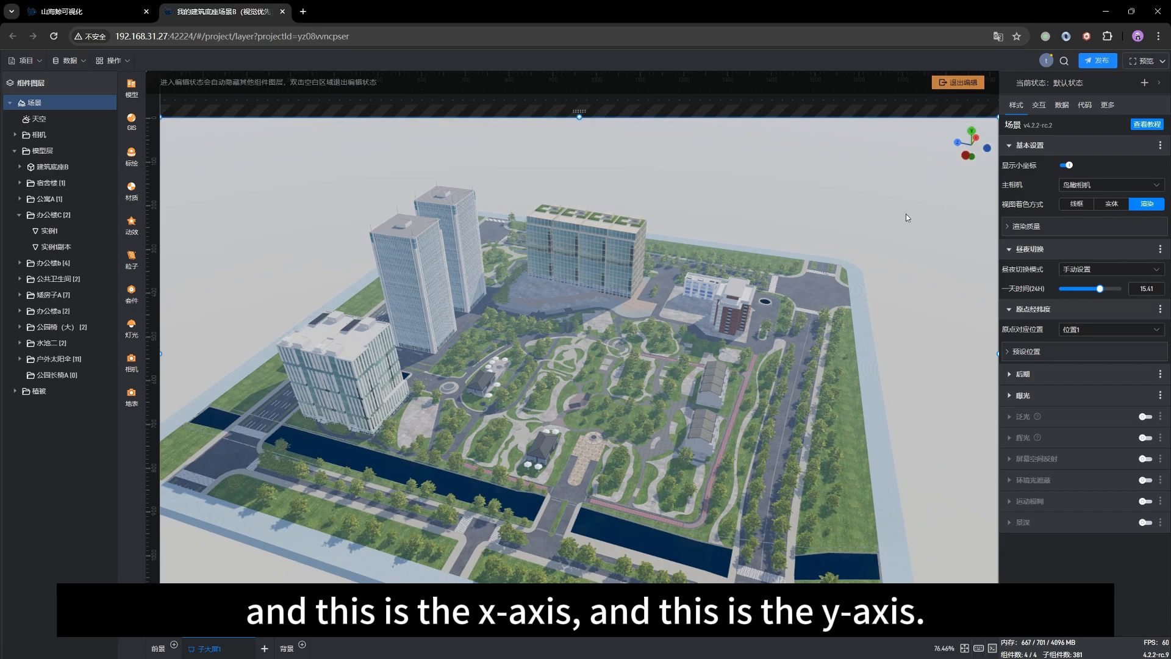
drag(679, 371, 686, 311)
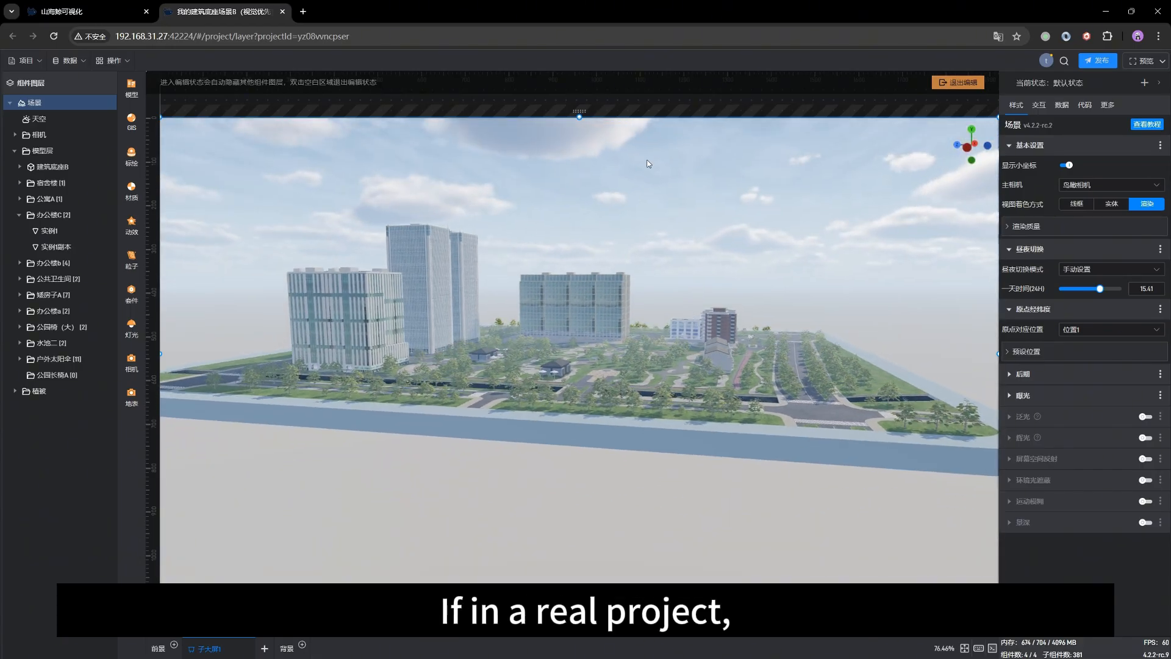
drag(605, 273, 606, 339)
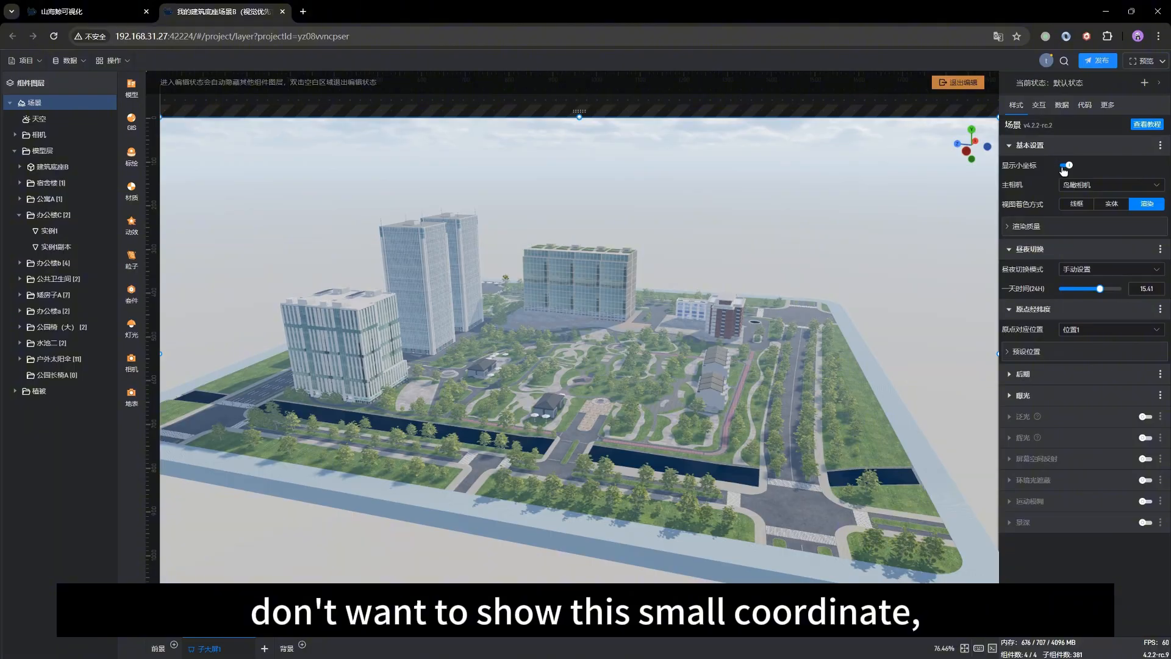
click(1064, 166)
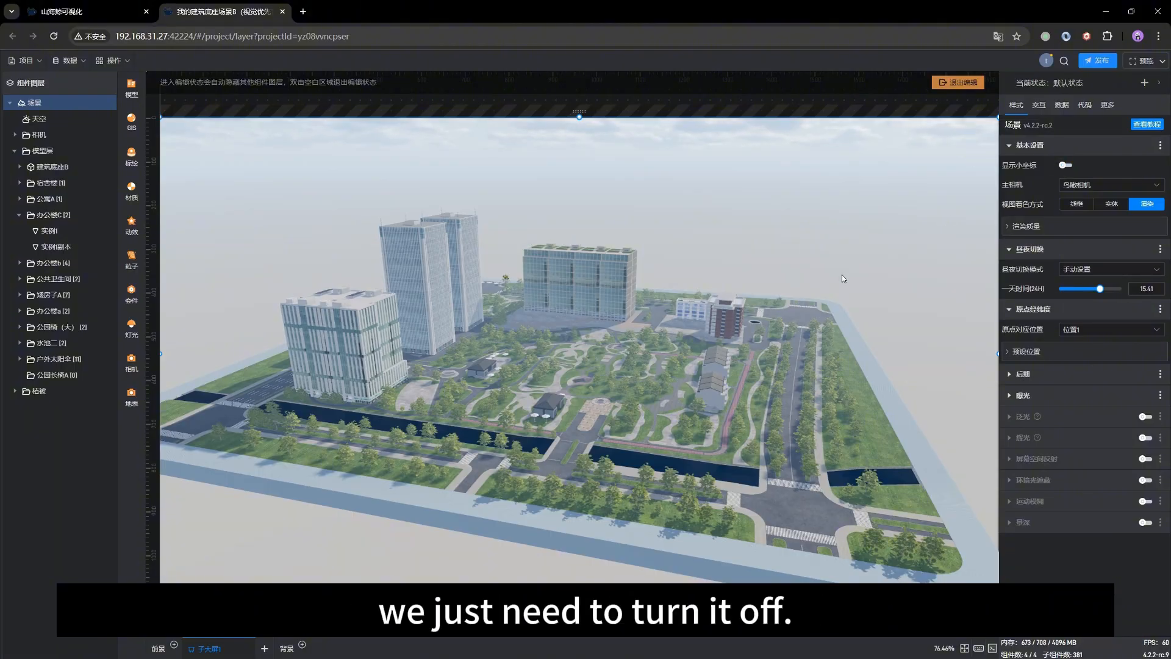
- Check the scene's available main camera options, keeping 鸟瞰相机 selected
drag(711, 395, 495, 406)
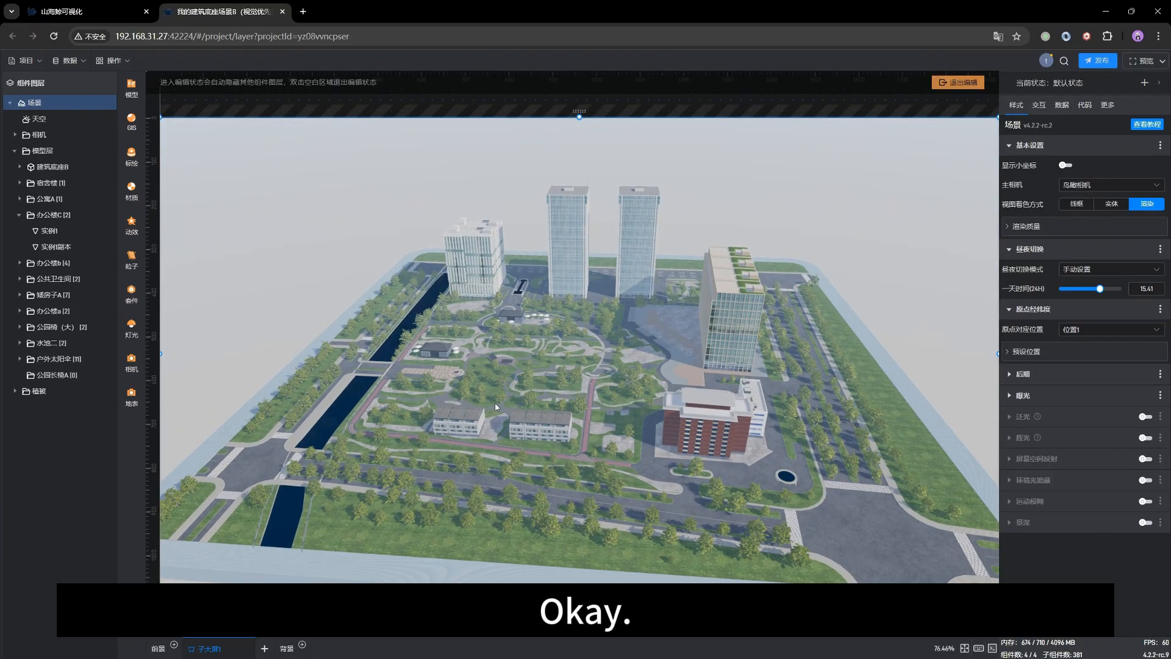
drag(402, 434, 573, 393)
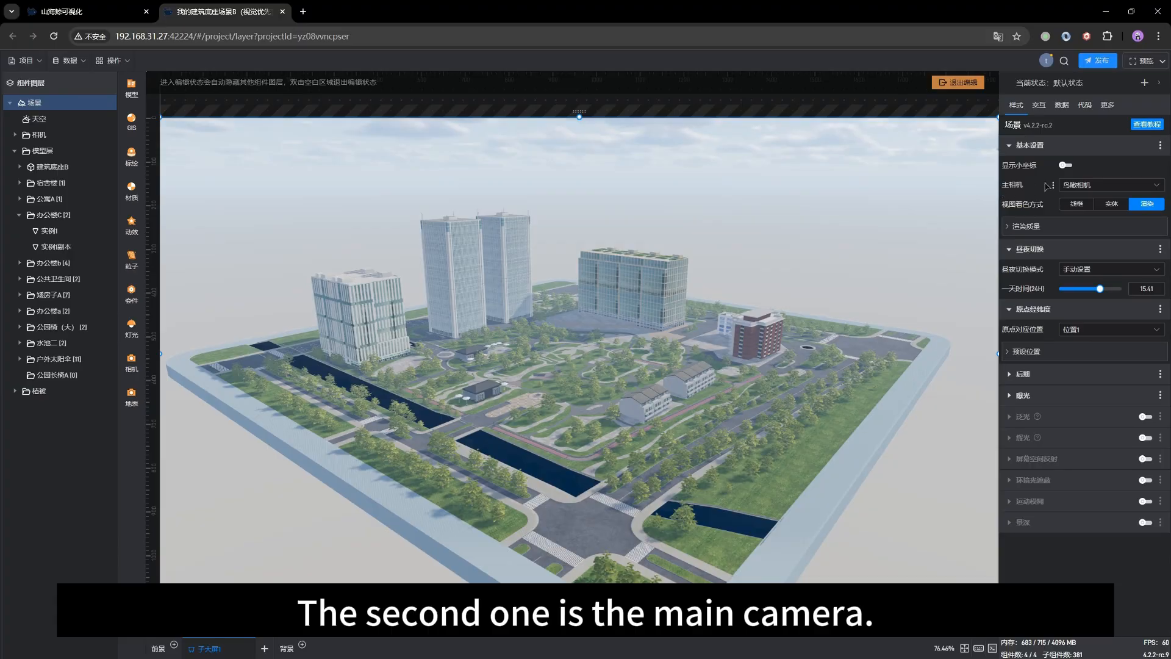
click(1093, 186)
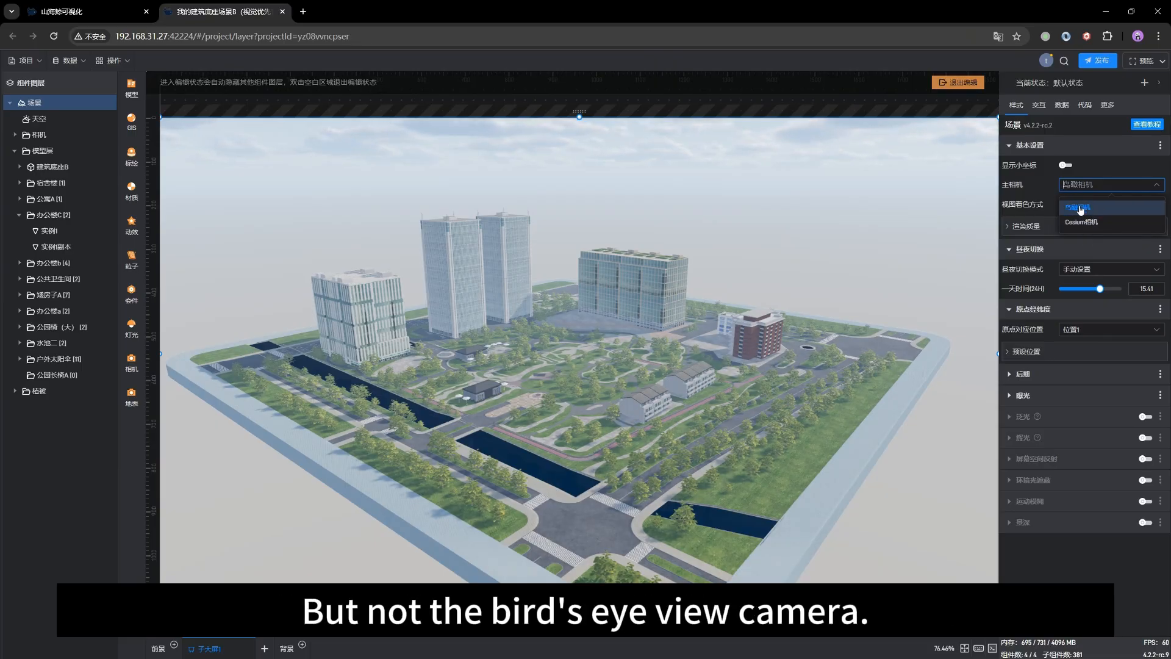
click(1080, 210)
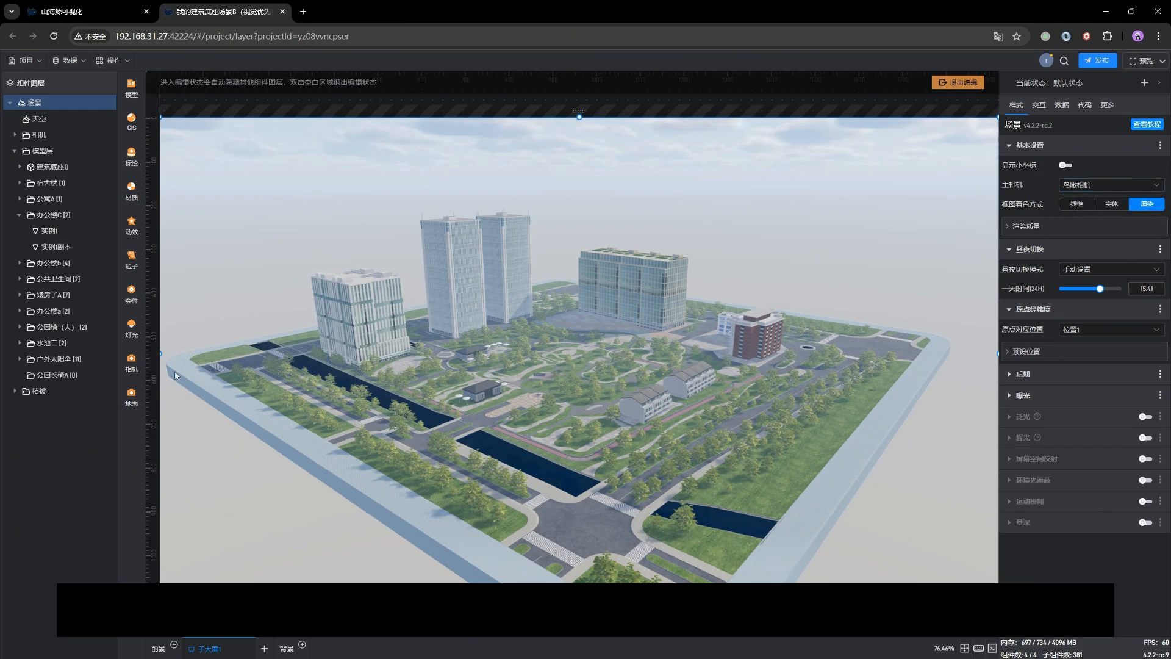
- Add a 漫游相机 to the scene and view it from another angle
click(129, 365)
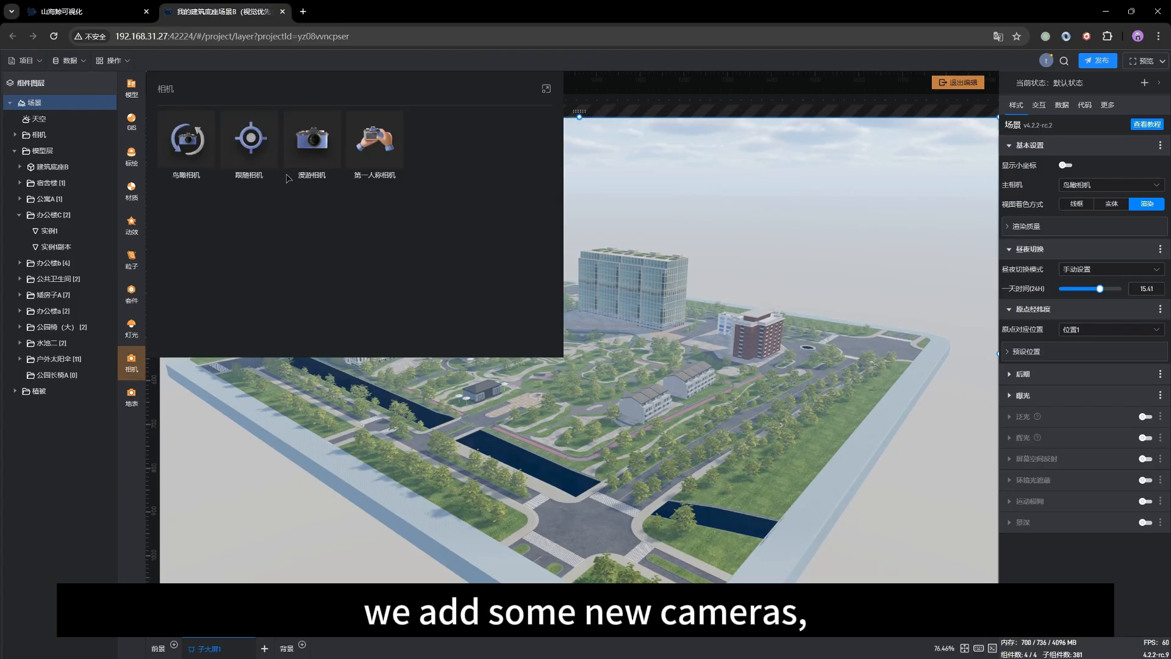
click(313, 142)
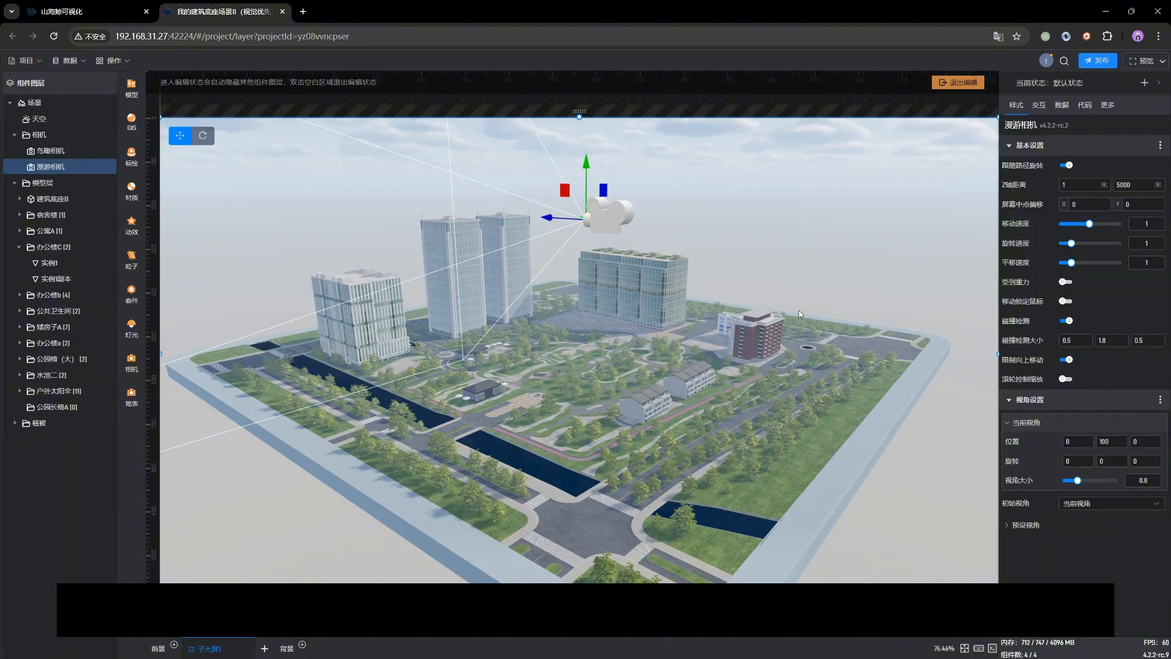
drag(801, 314, 748, 326)
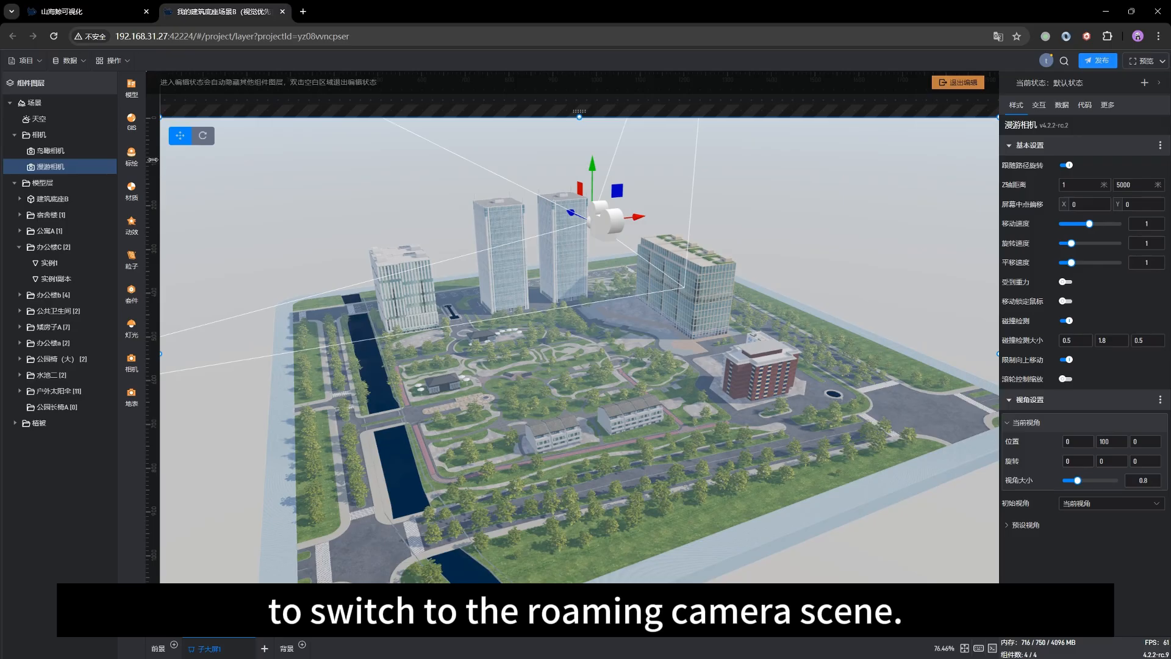
- Try 漫游相机 as the scene's main camera and set it back to 鸟瞰相机
click(50, 105)
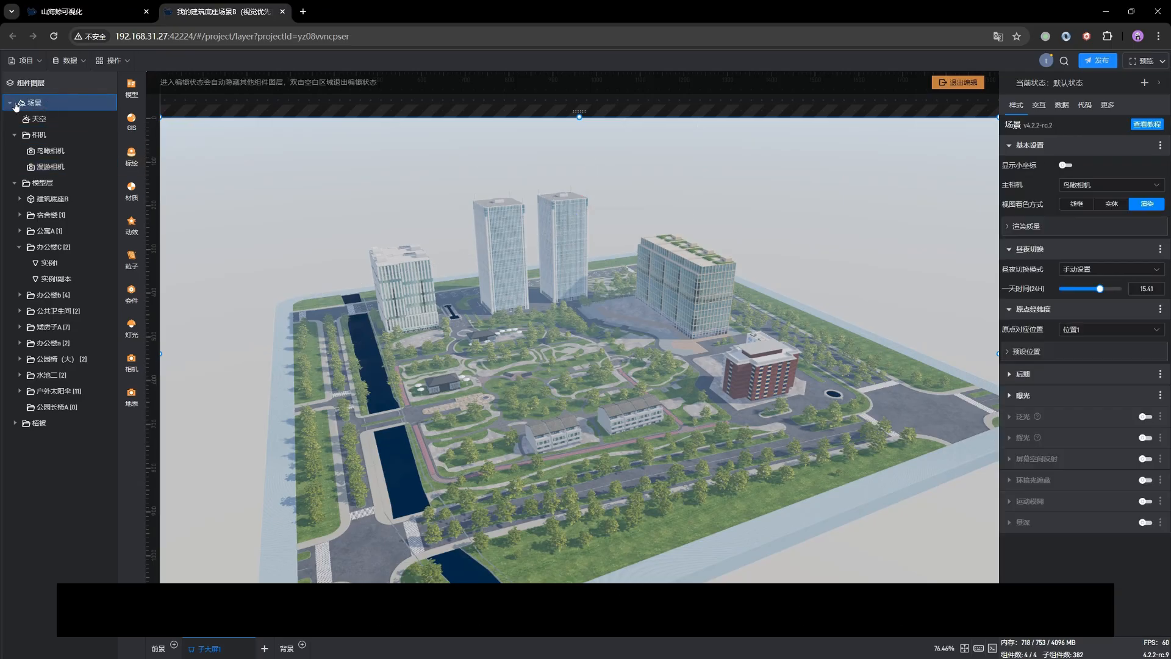
click(1095, 186)
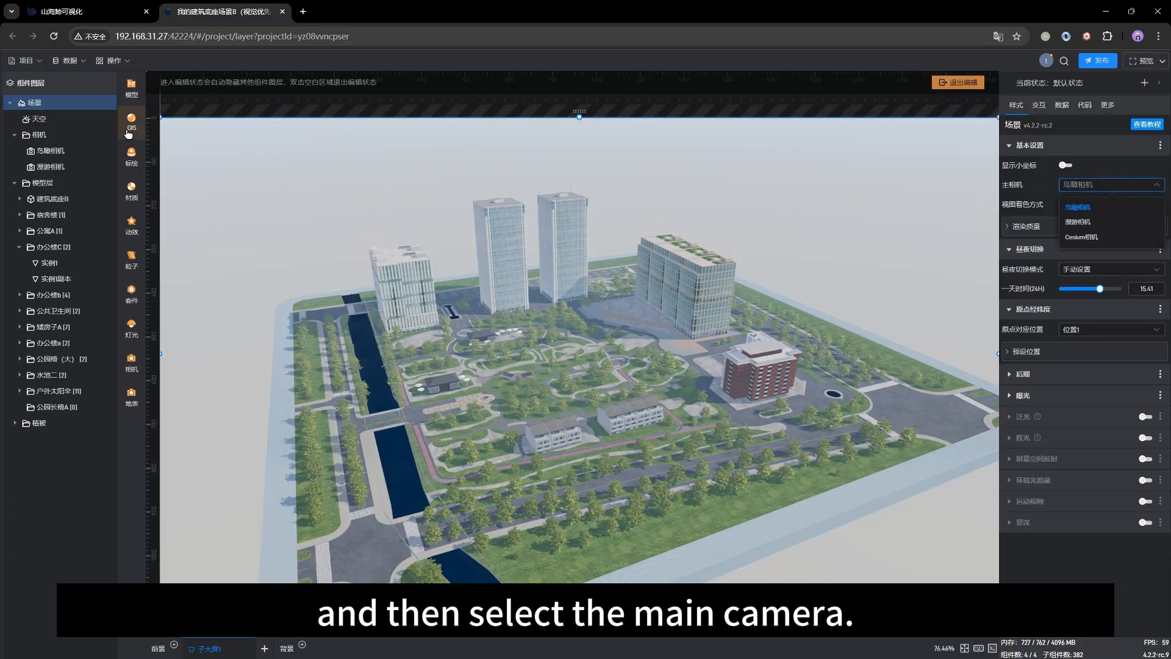
click(1089, 223)
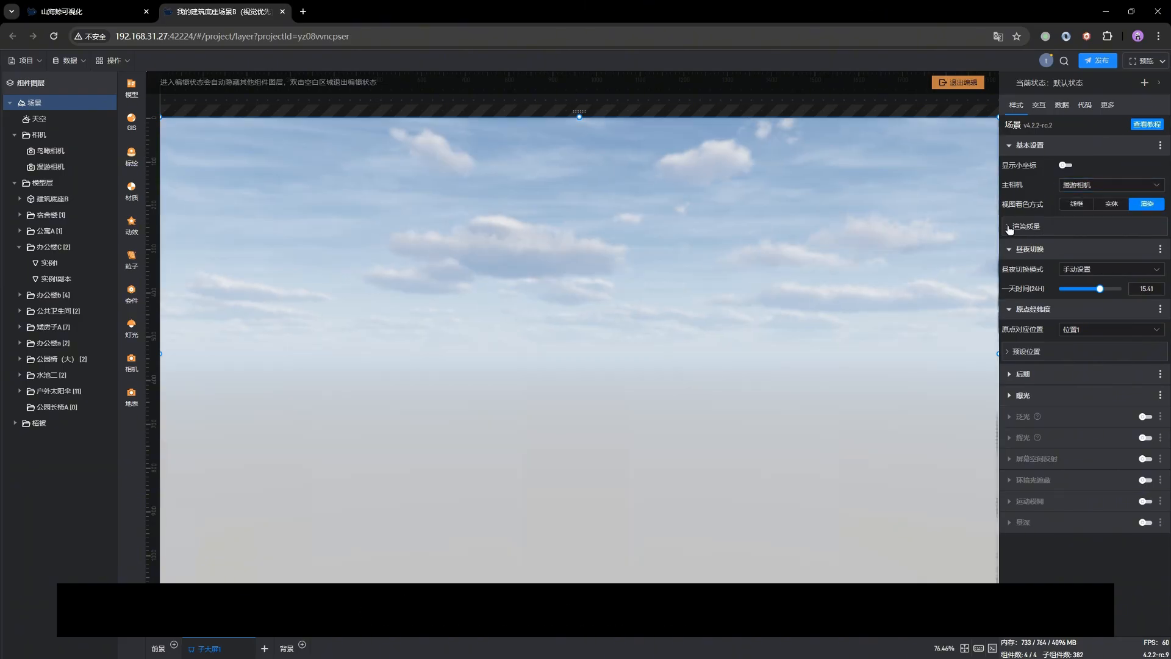
click(1116, 185)
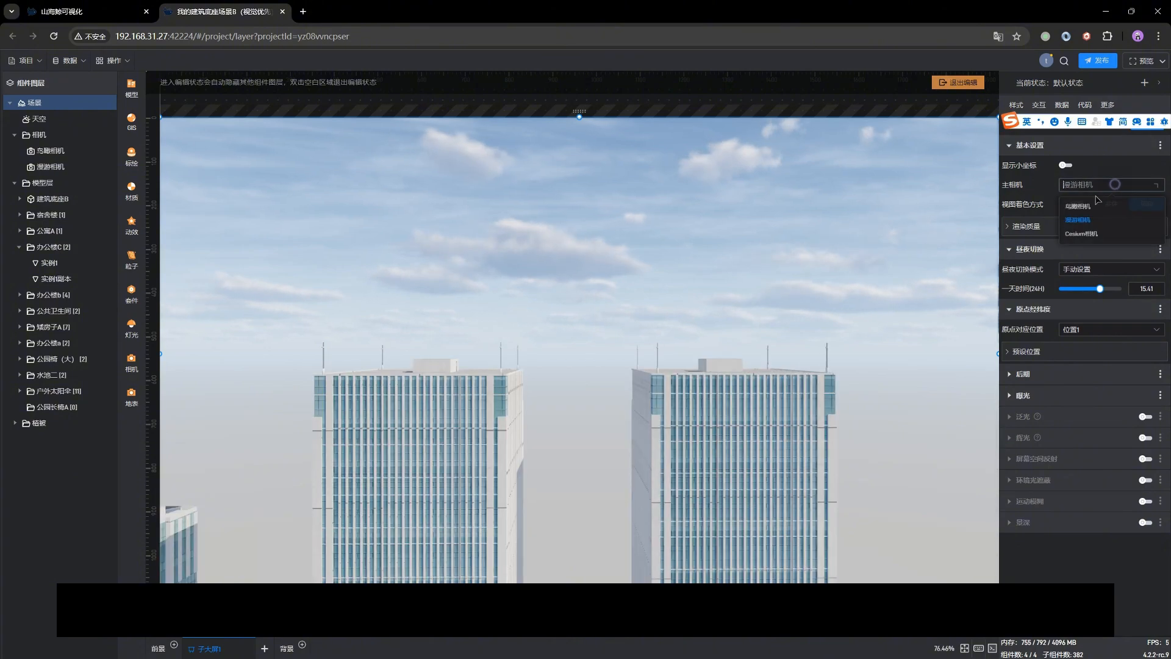
click(1091, 209)
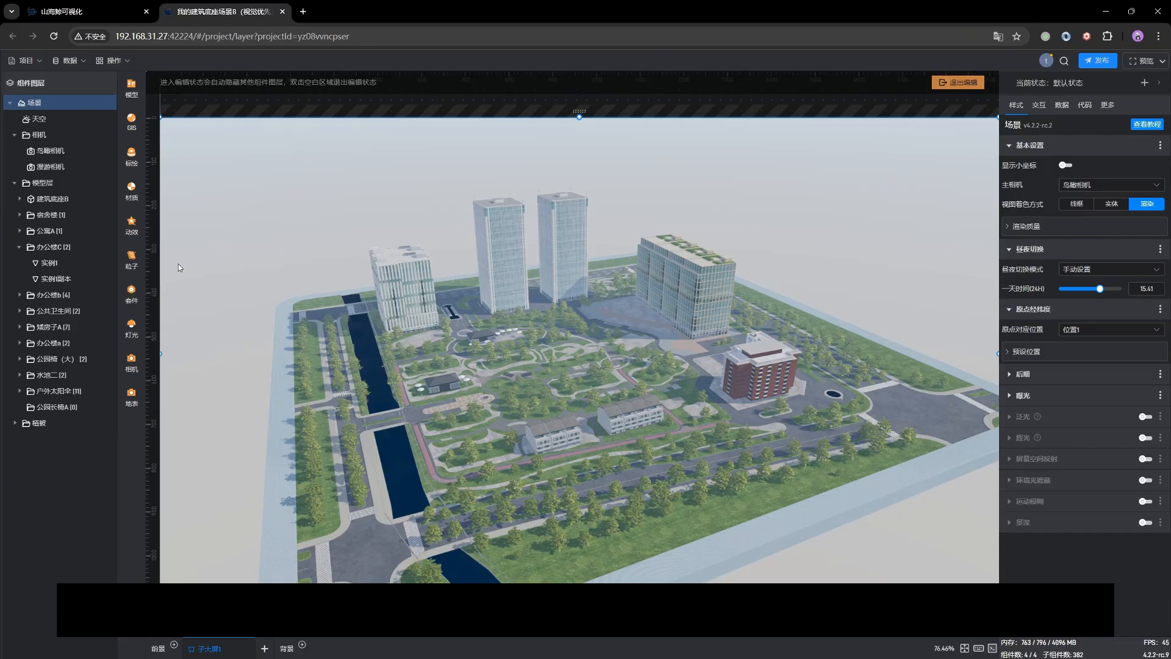
- Switch the view directly to the 漫游相机 and rotate it down towards the white office building
double_click(30, 166)
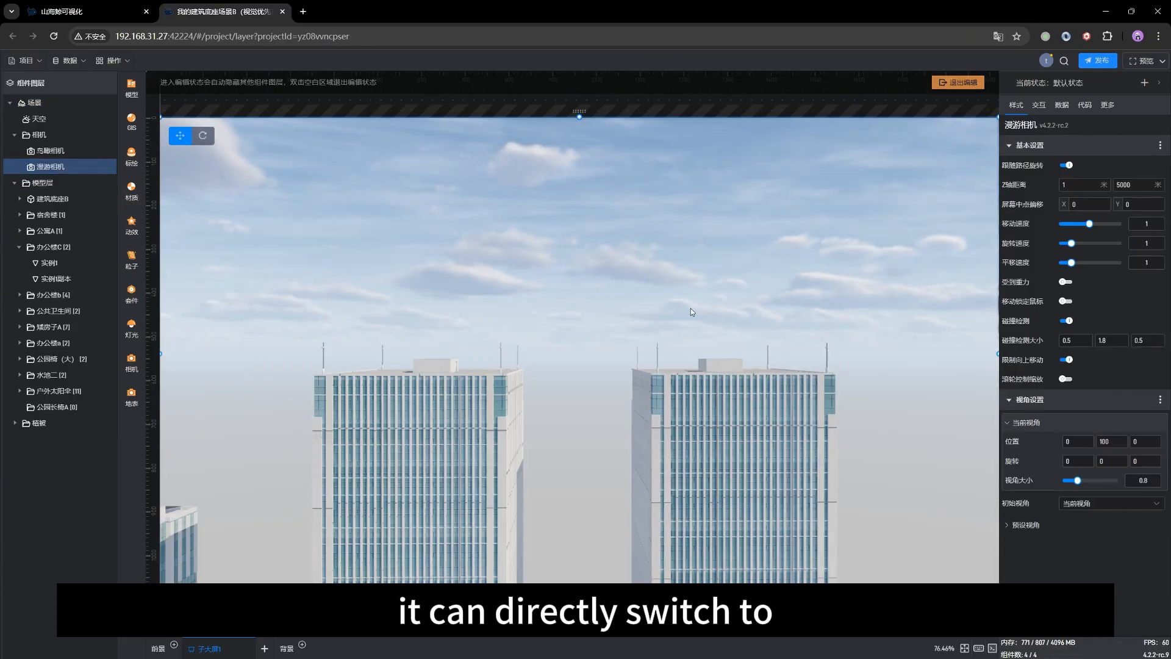
drag(645, 340, 585, 328)
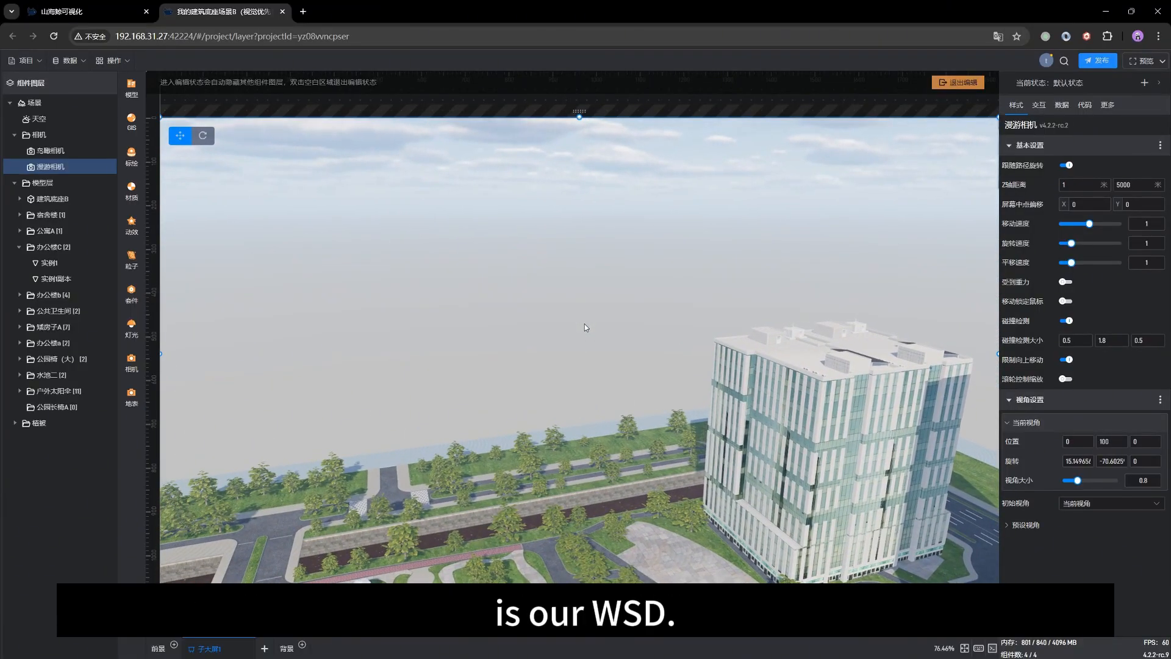
- Move the 漫游相机 forward, backward and sideways through the scene and turn it towards the two office towers
key(w)
key(w)
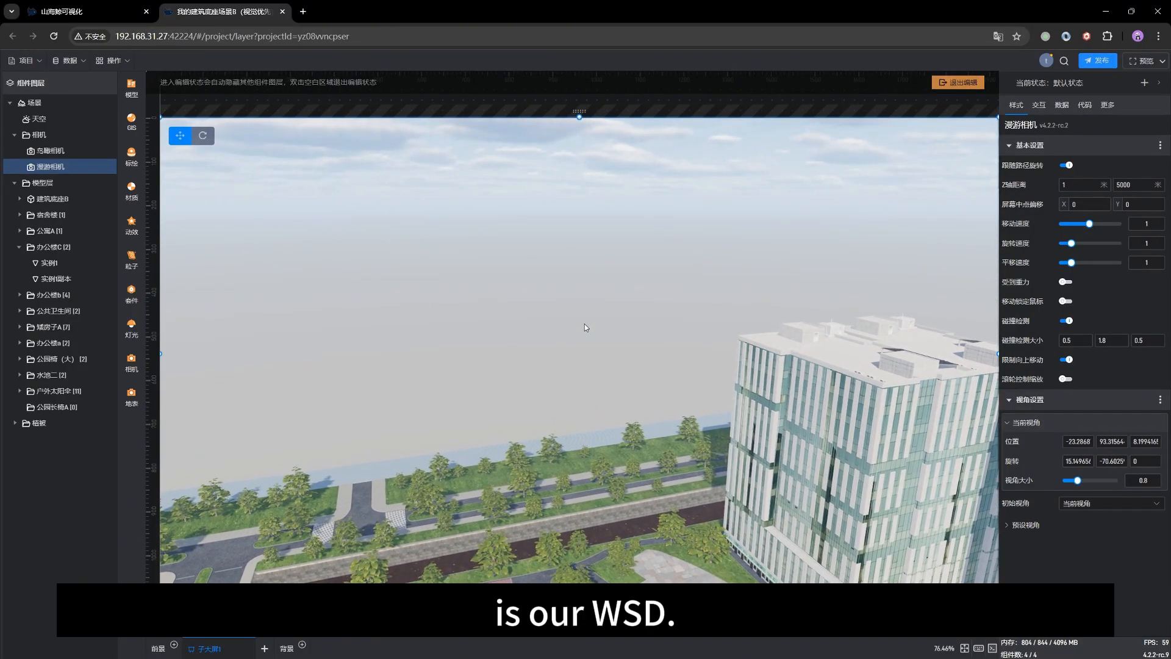
key(s)
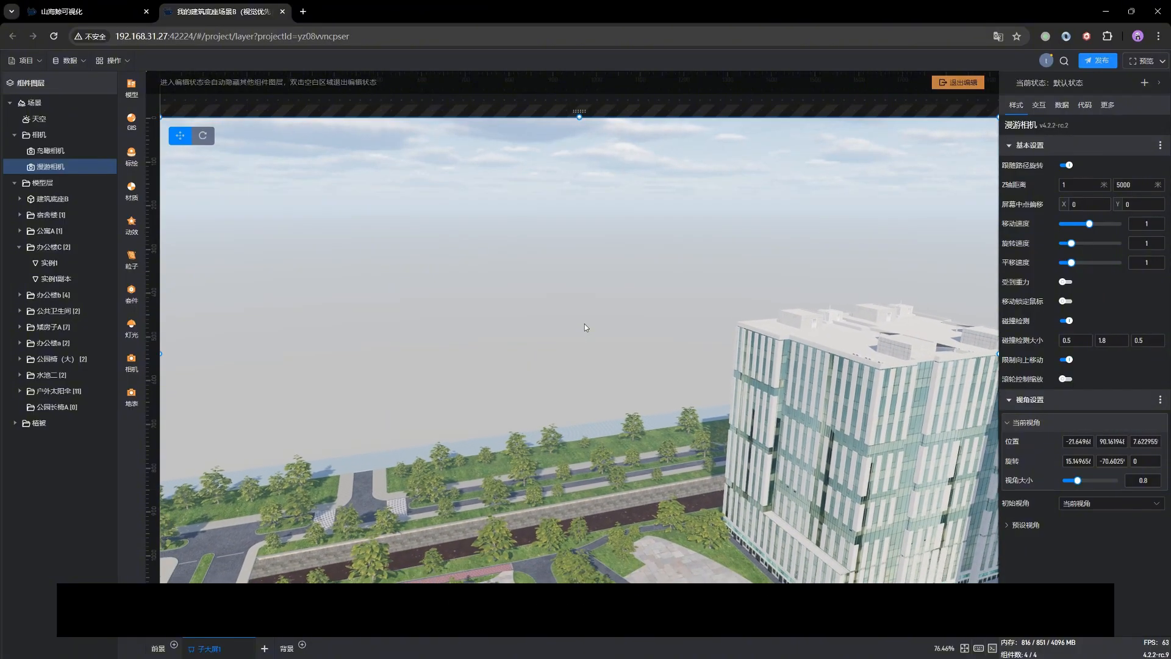
key(s)
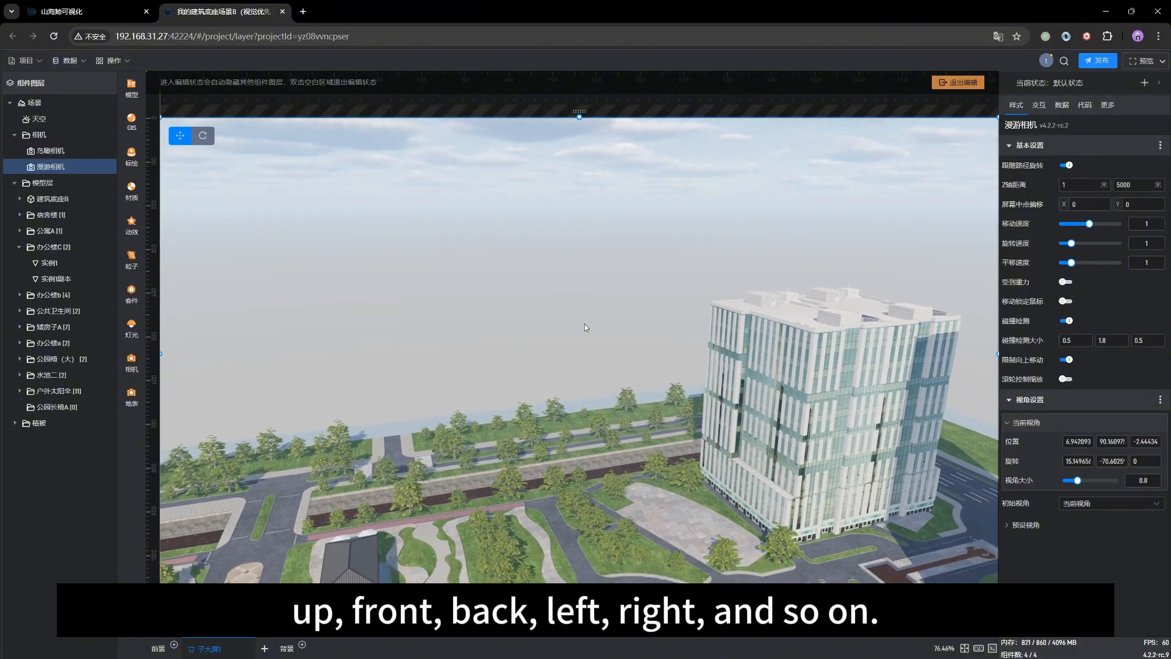
key(a)
drag(584, 324, 639, 324)
key(s)
key(s)
key(d)
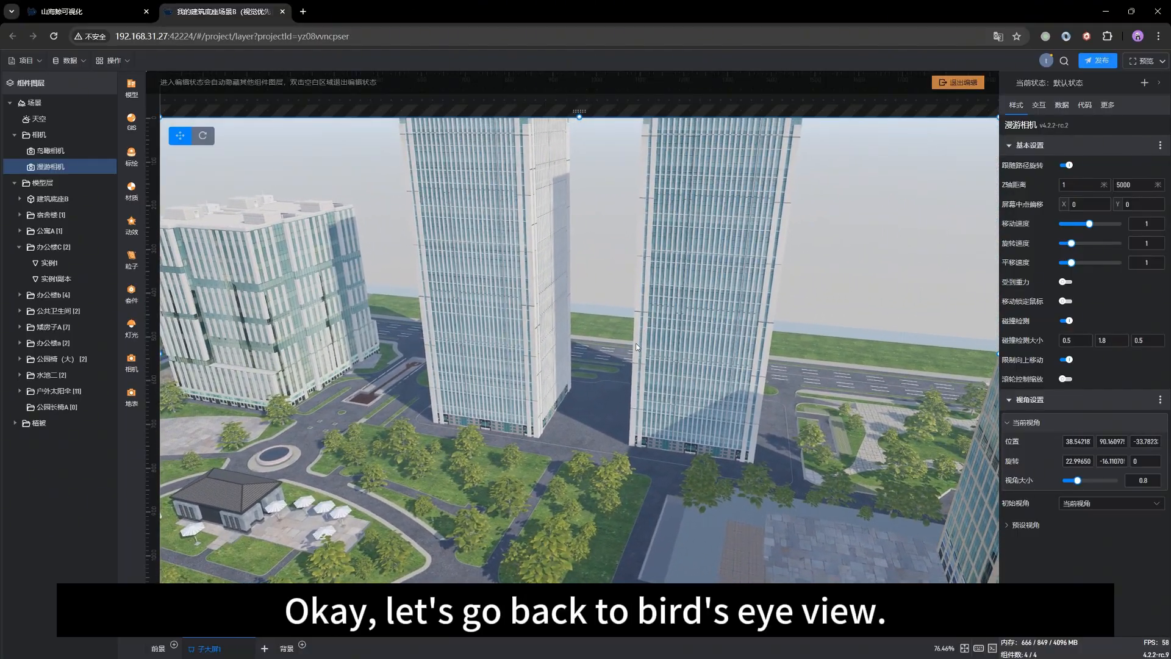
- Switch the view back to the 鸟瞰相机 and orbit and pan it around the campus
click(55, 151)
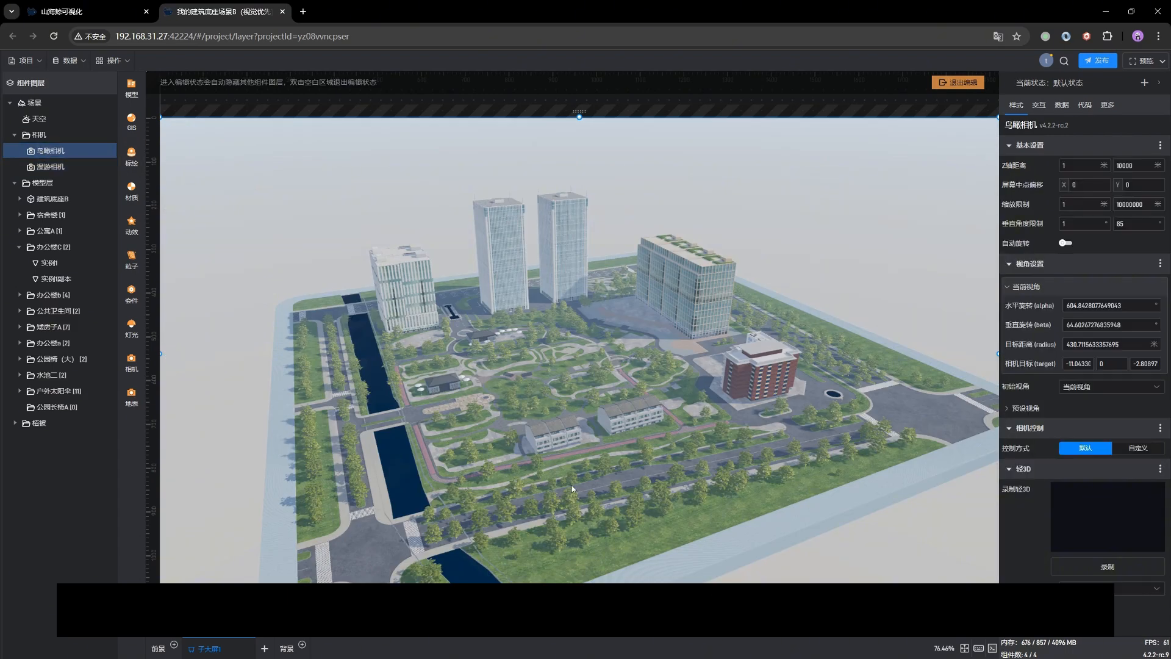
drag(572, 485, 677, 495)
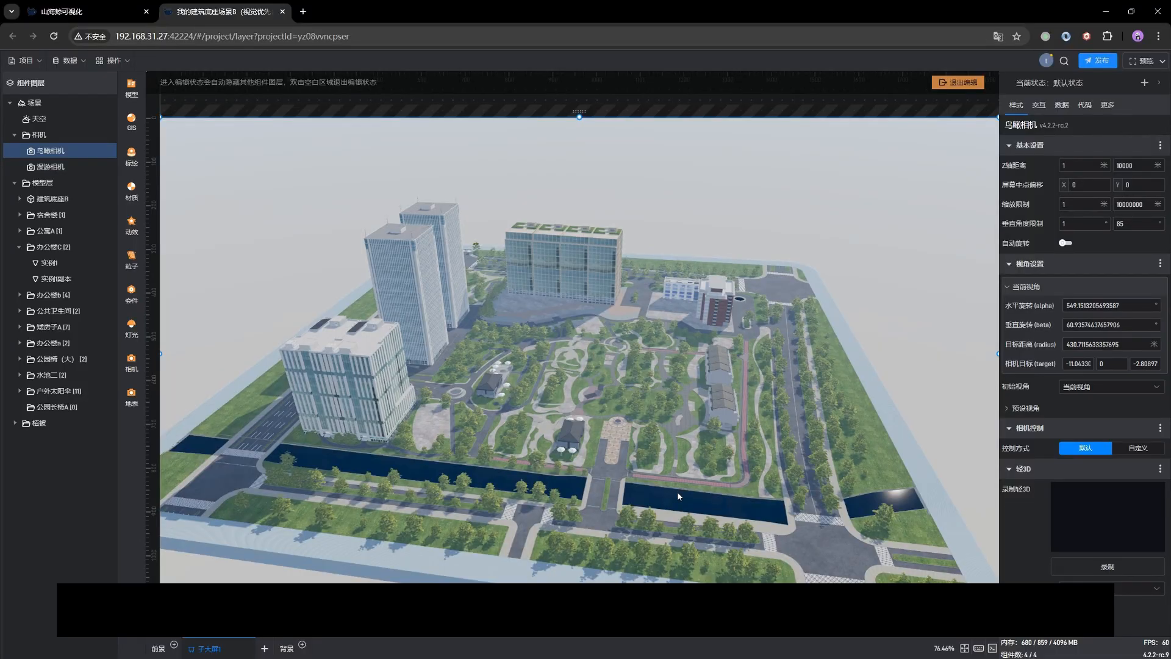
right_drag(569, 406, 537, 438)
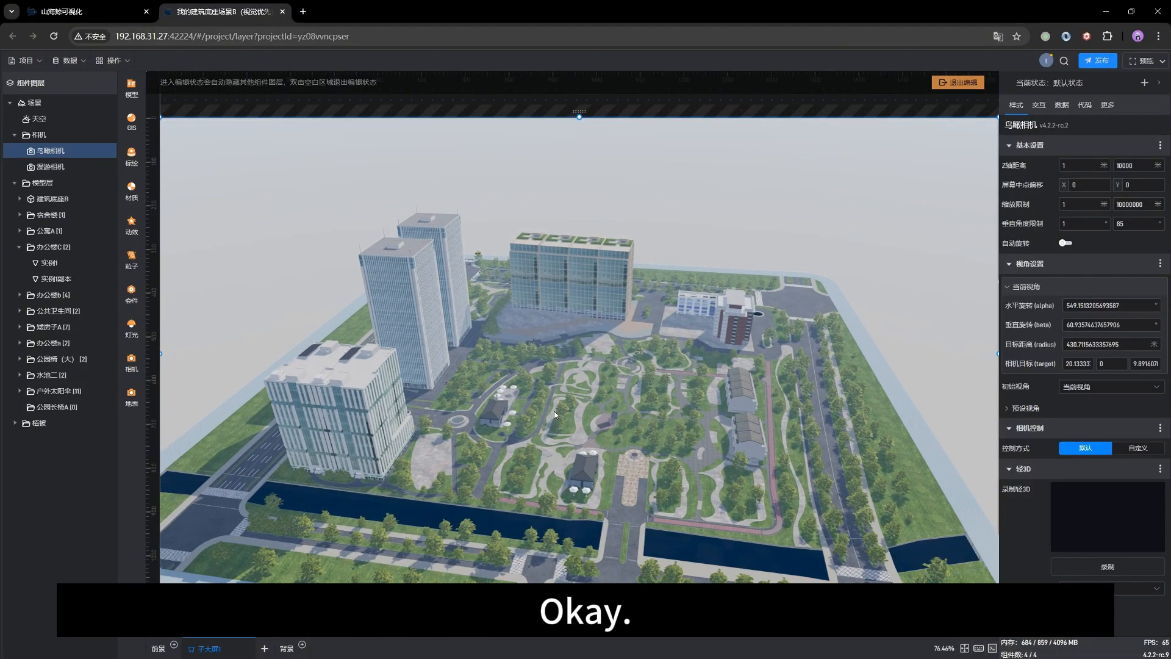
drag(537, 438, 549, 424)
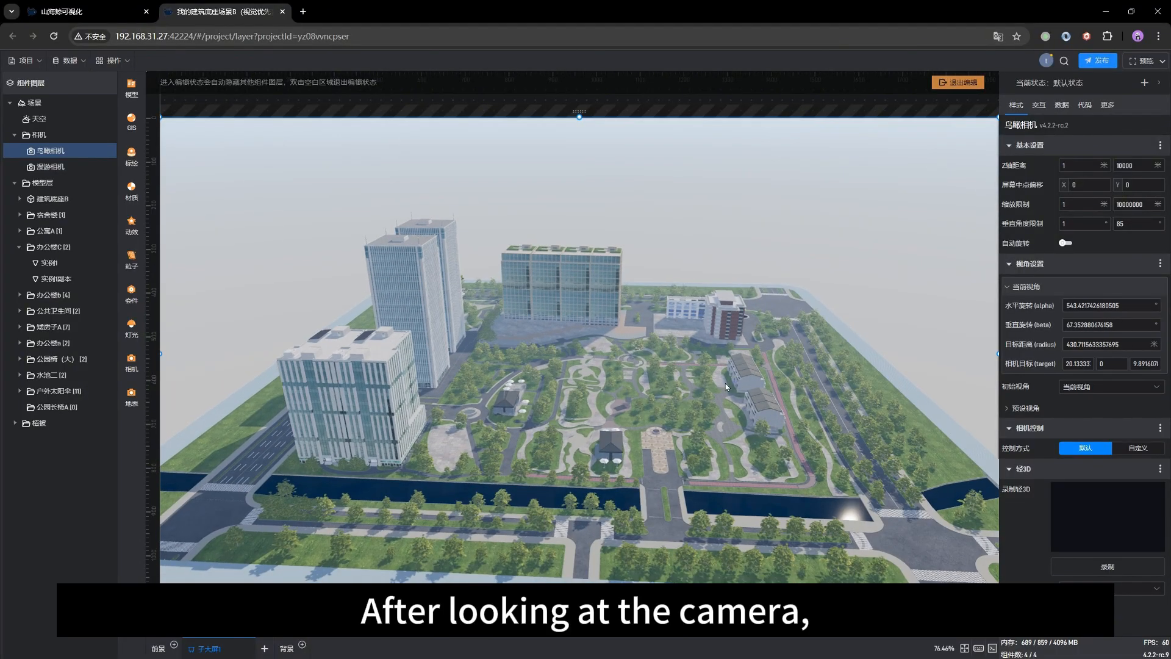
drag(726, 383, 580, 369)
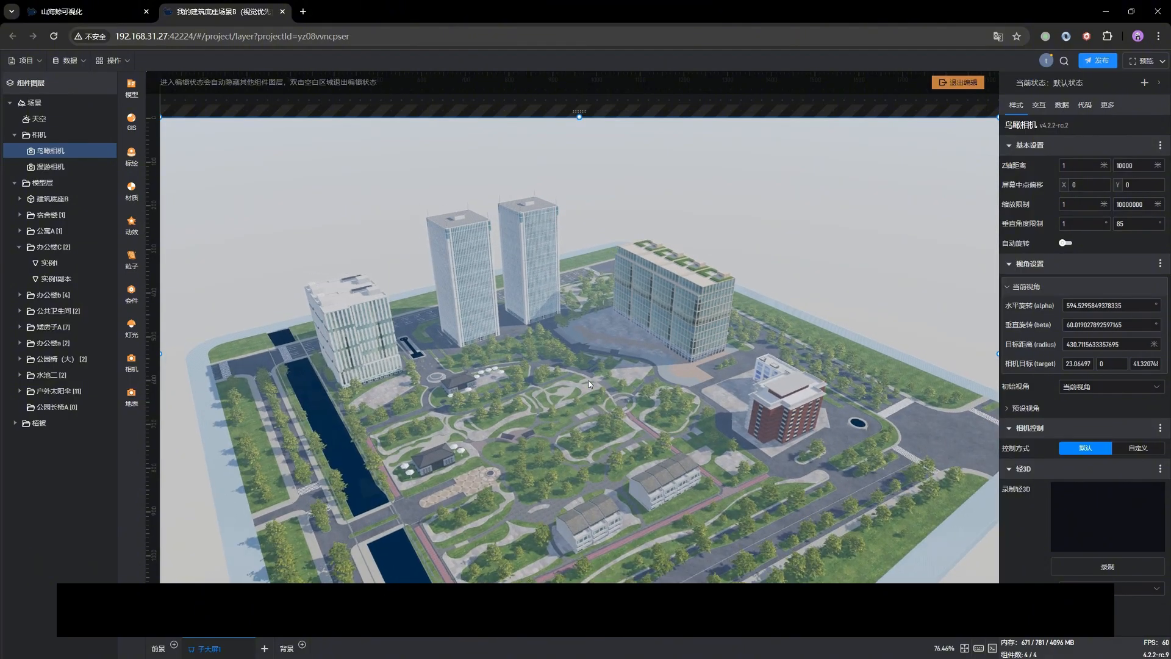
- Open the 场景 settings and view the rendered campus from higher and lower angles
click(61, 101)
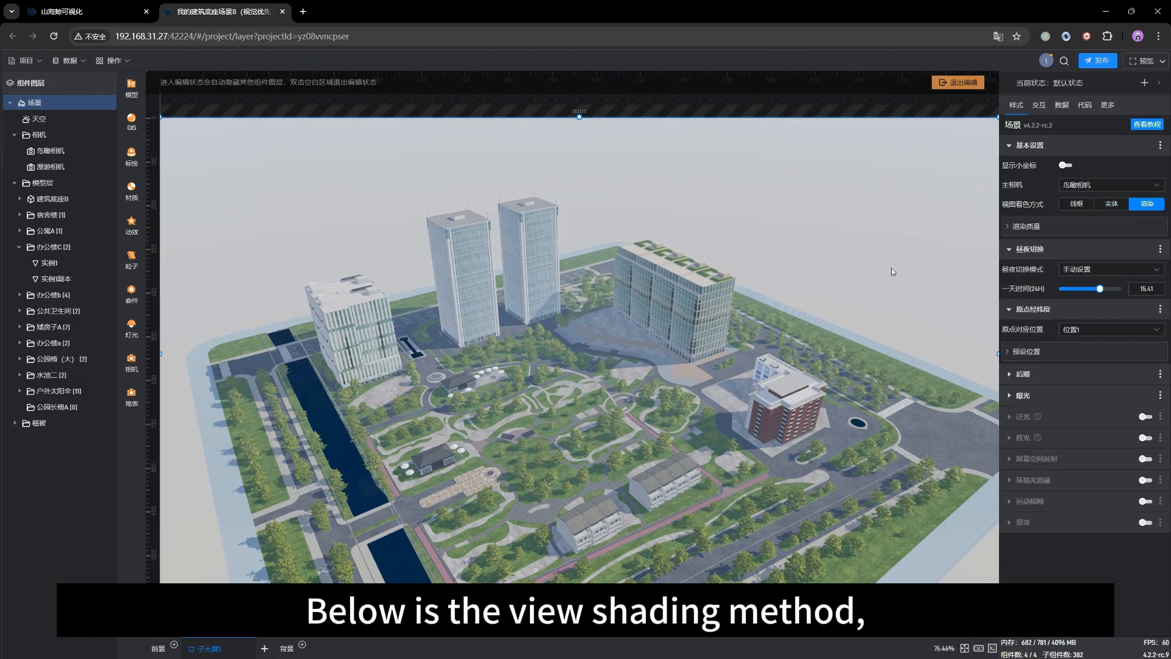
drag(704, 462, 745, 492)
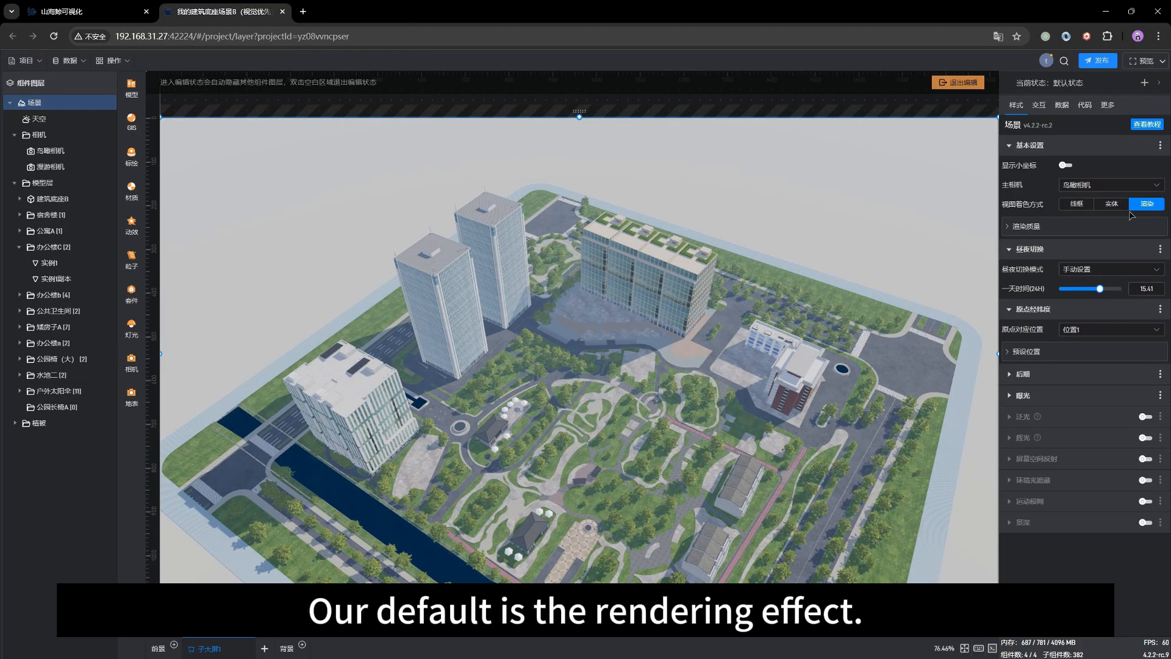
drag(755, 448, 724, 411)
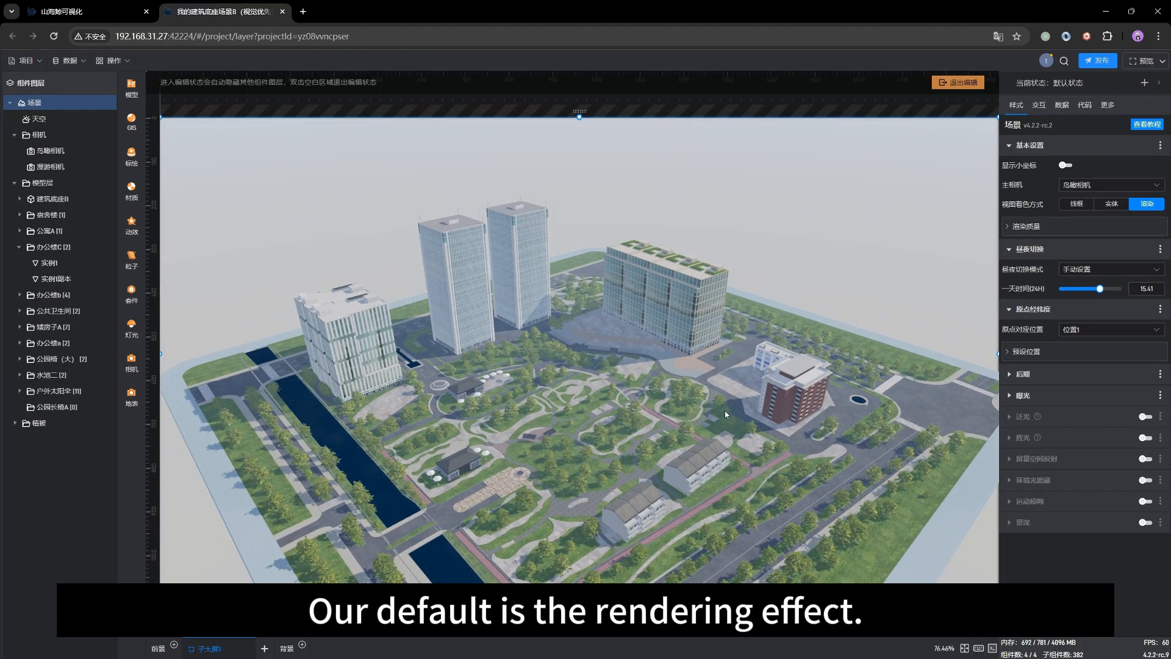
drag(695, 461, 674, 441)
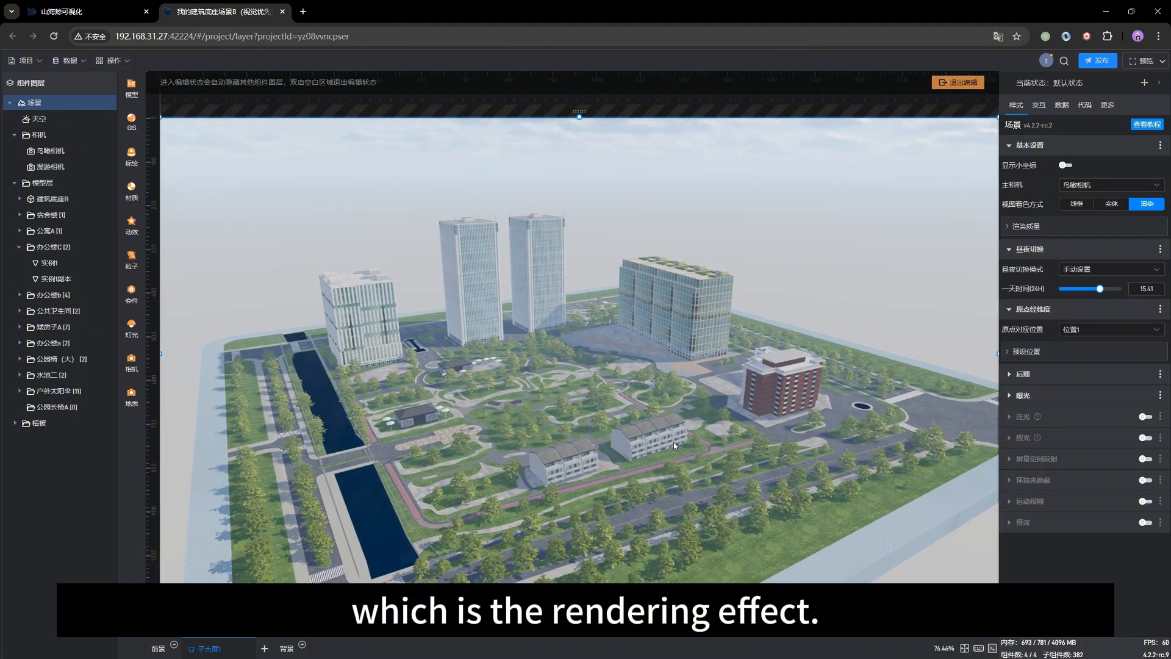
- Set the scene's view shading to 实体 and examine the campus up close from several angles
click(1112, 205)
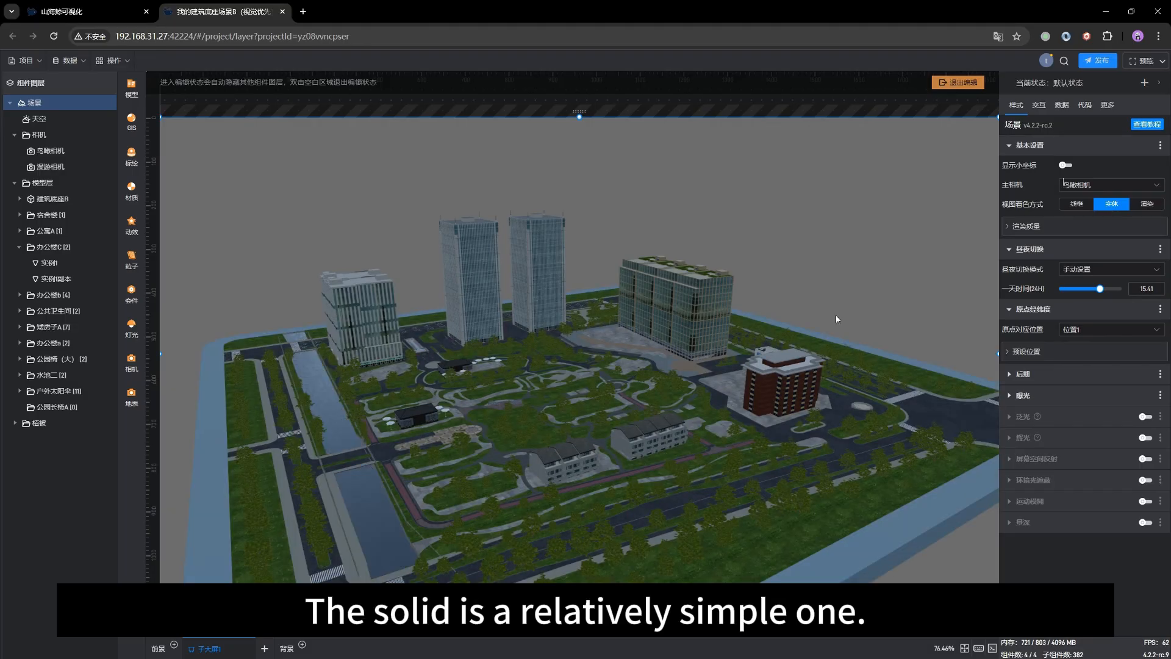
drag(626, 498, 690, 484)
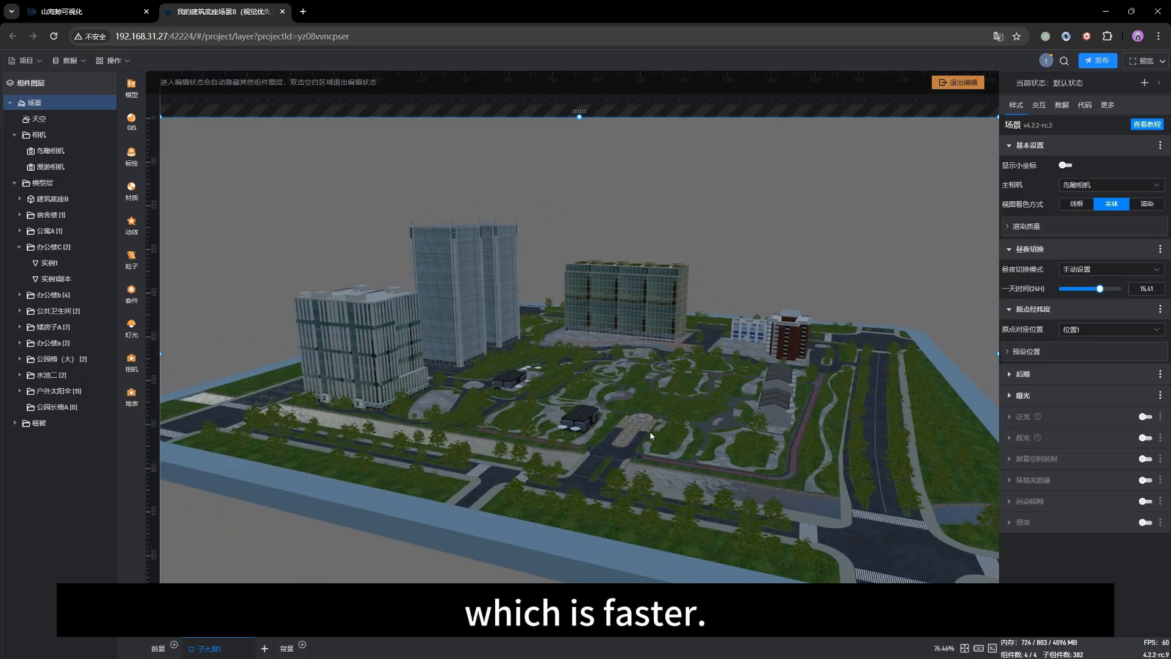
scroll(651, 436, up, 5)
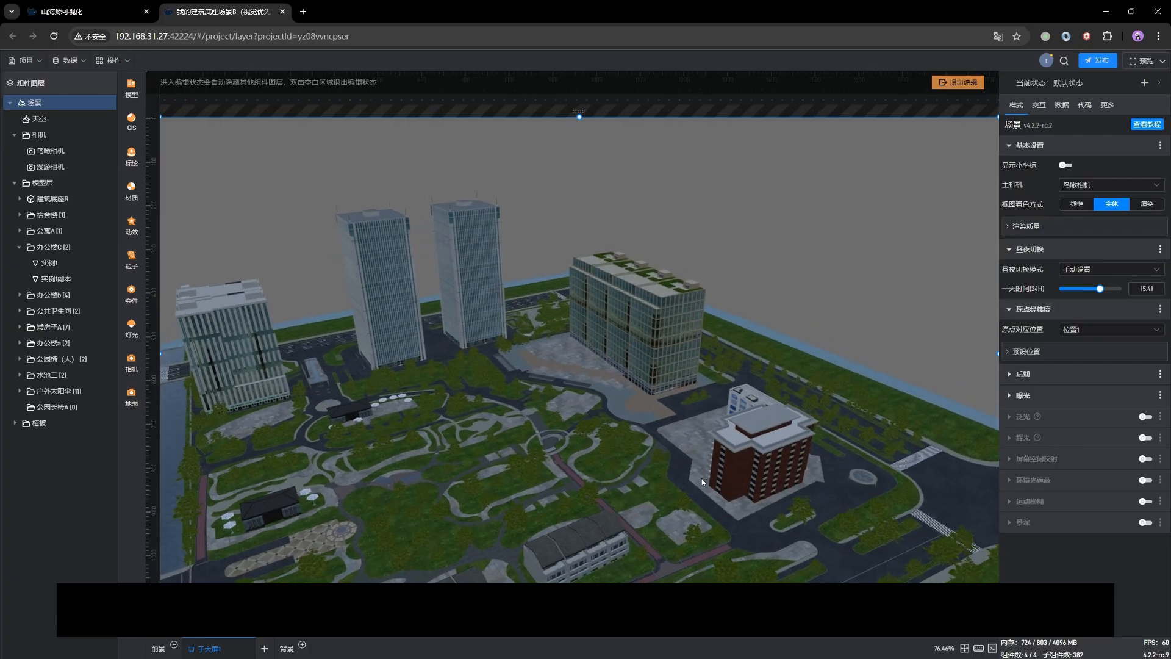
drag(701, 482, 561, 480)
right_drag(524, 477, 589, 445)
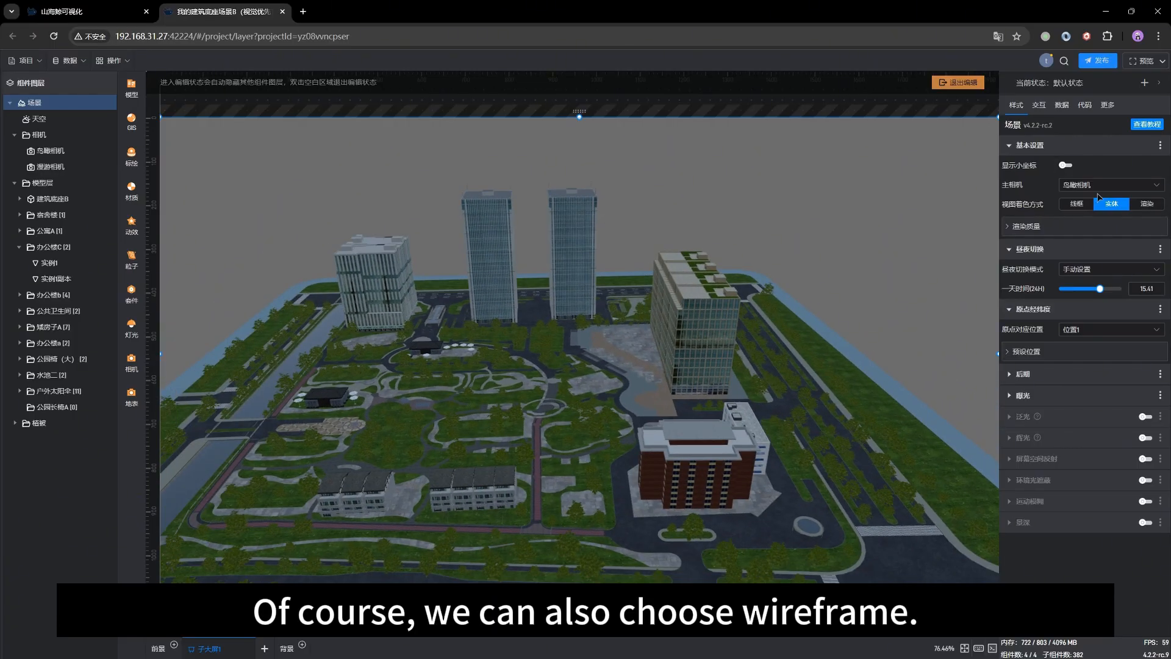
- Set the scene's view shading to 线框 and examine the model's mesh lines from another angle
click(1077, 206)
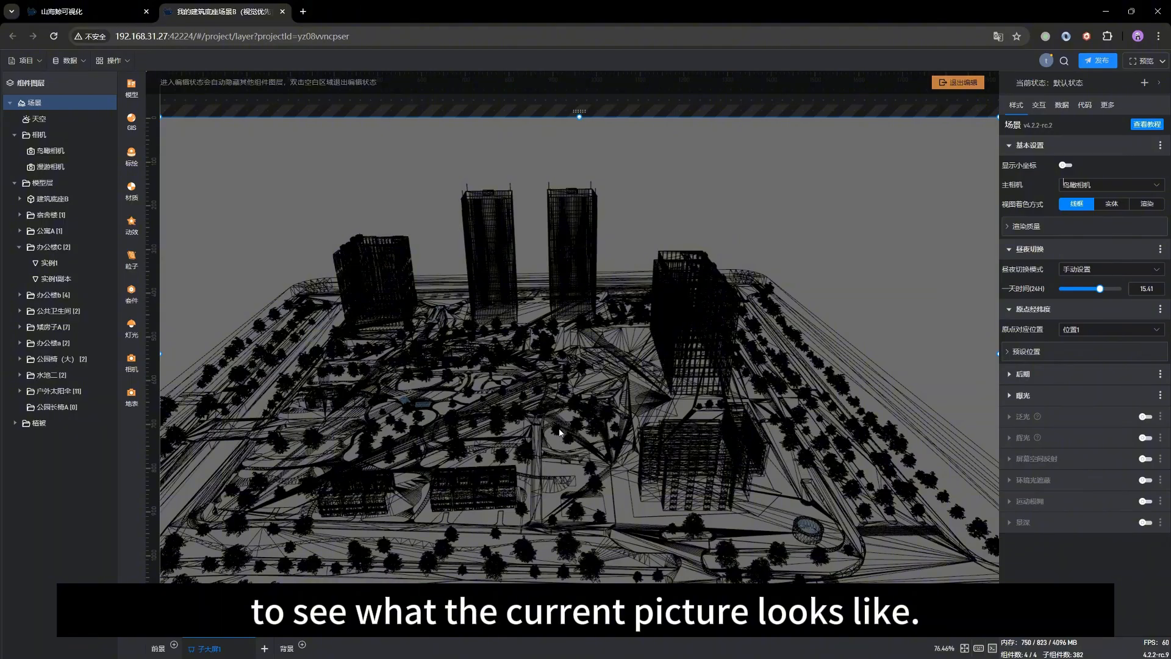
right_drag(557, 431, 646, 390)
drag(562, 455, 590, 485)
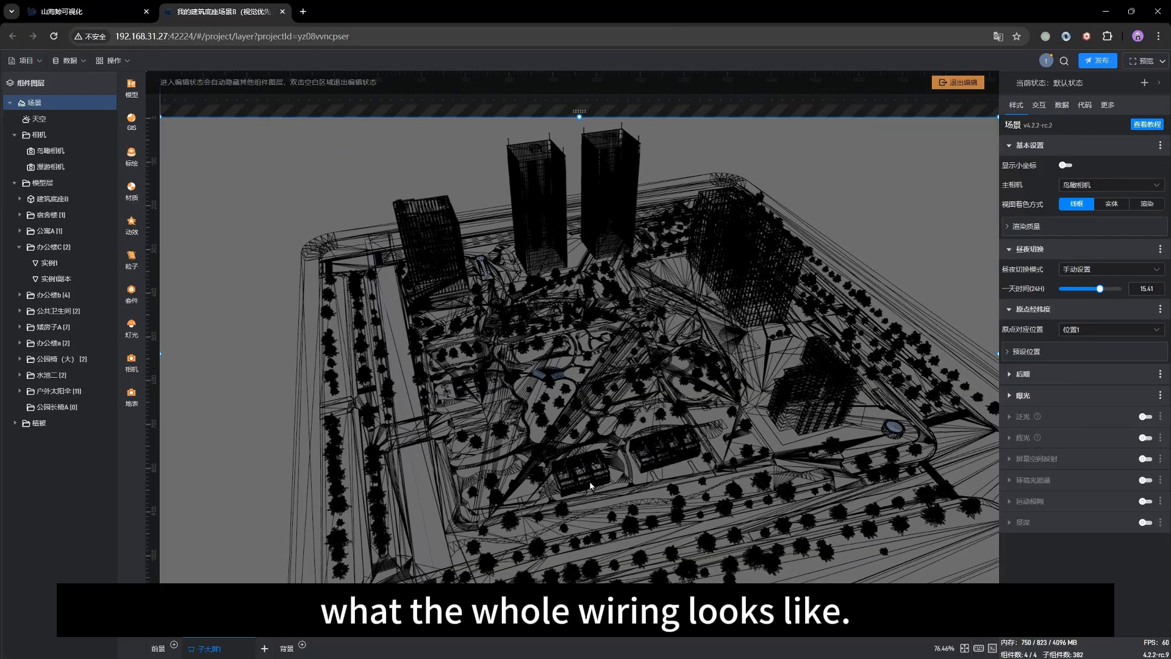
- Set the scene's view shading back to 渲染 and frame the campus from a closer, lower angle
click(1145, 205)
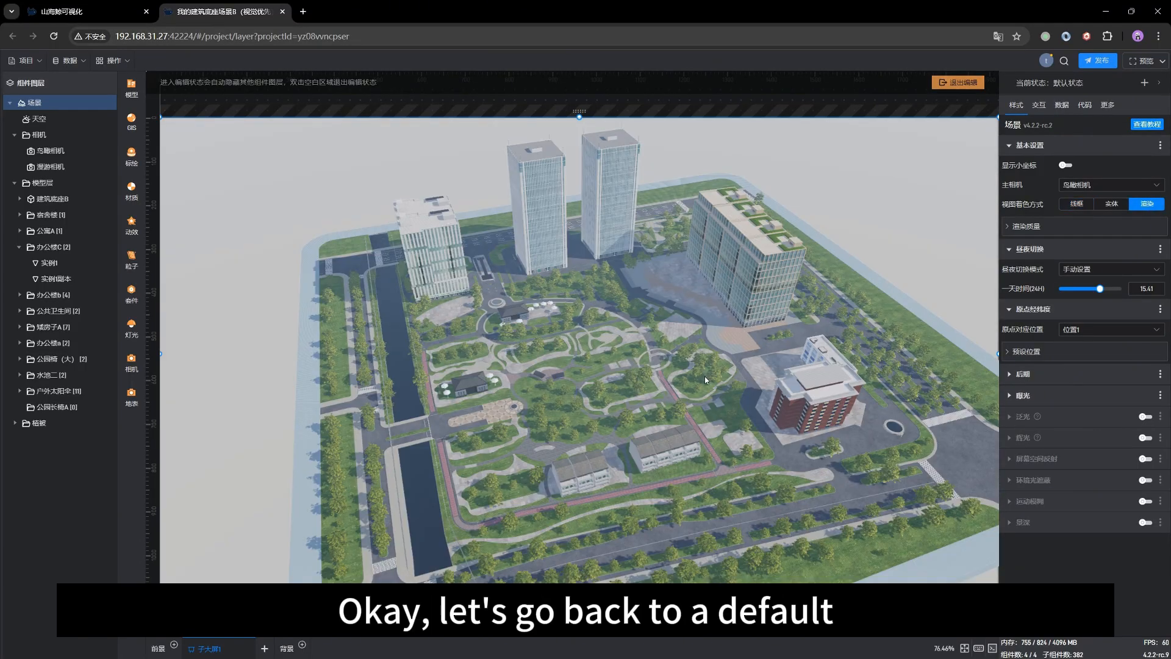
right_drag(645, 455, 638, 444)
drag(578, 428, 579, 400)
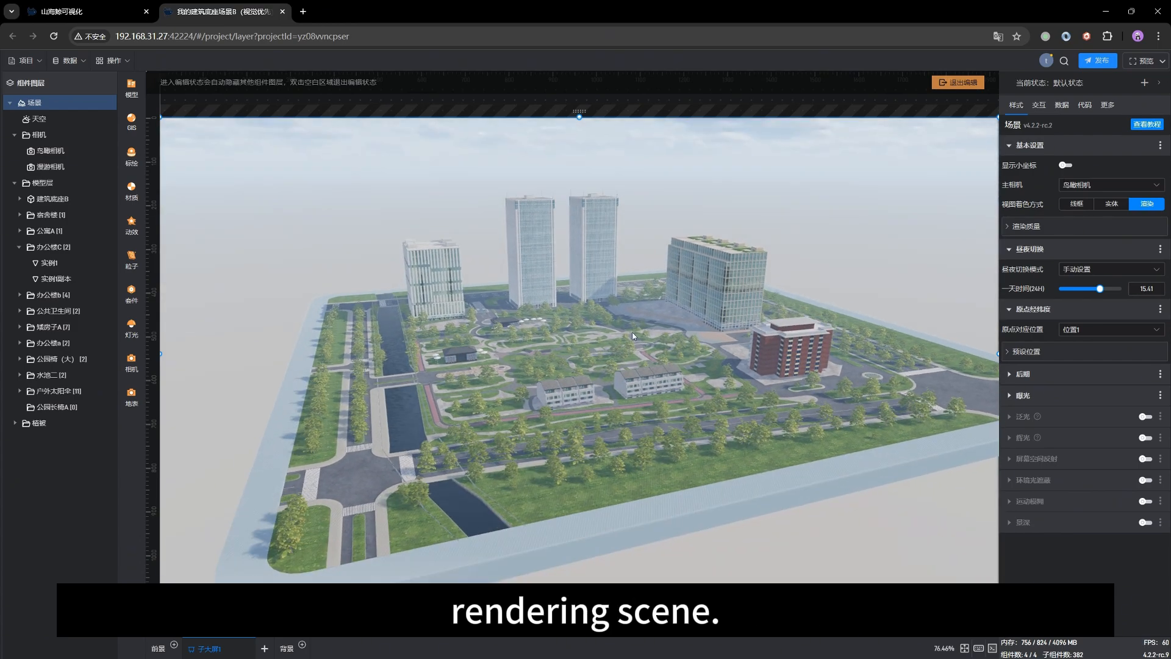
scroll(632, 335, up, 5)
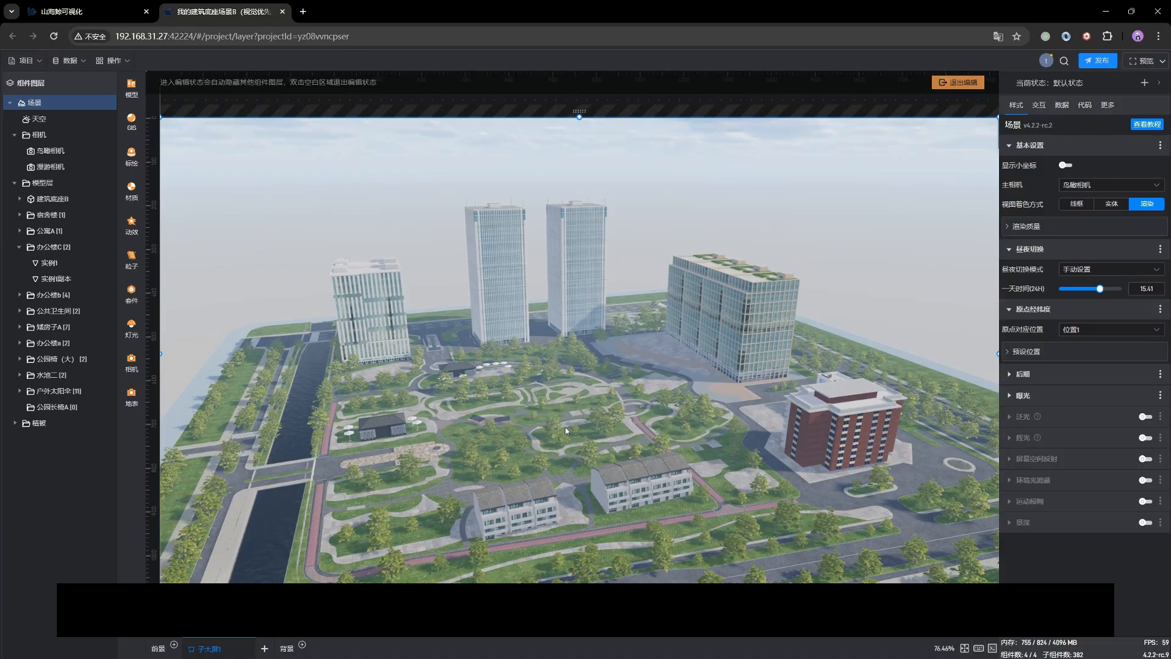
right_drag(554, 440, 572, 427)
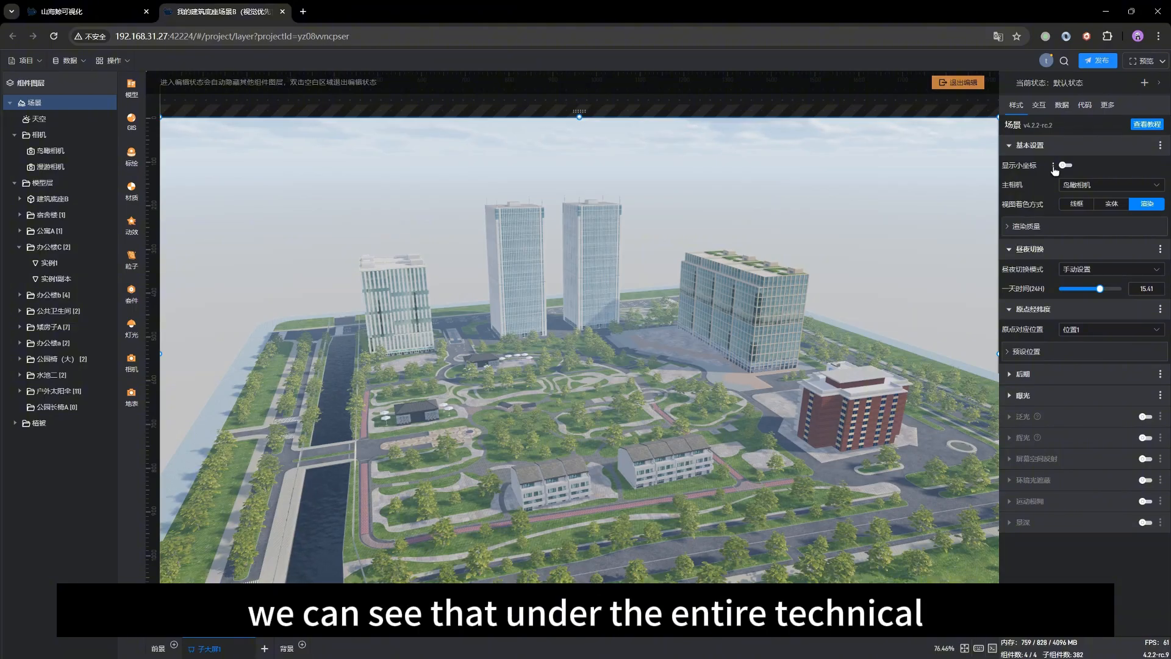
- Expand the scene's 渲染质量 settings and examine the jaggedness of the rendered campus from different distances and angles
click(1027, 227)
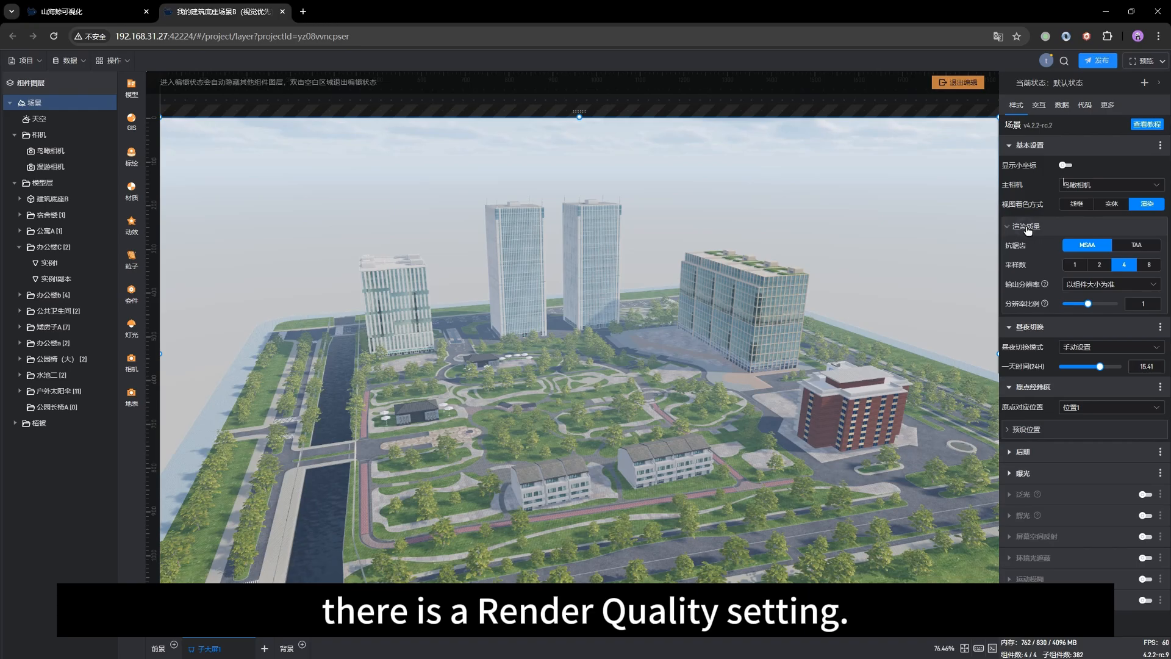
click(1026, 227)
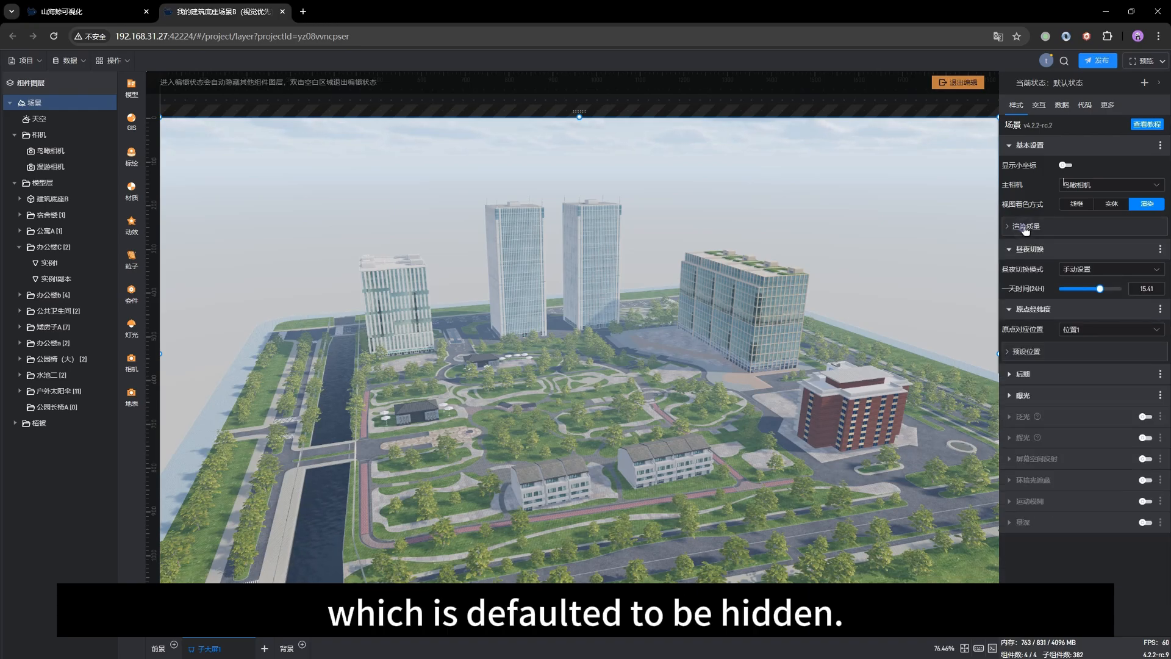
click(1026, 228)
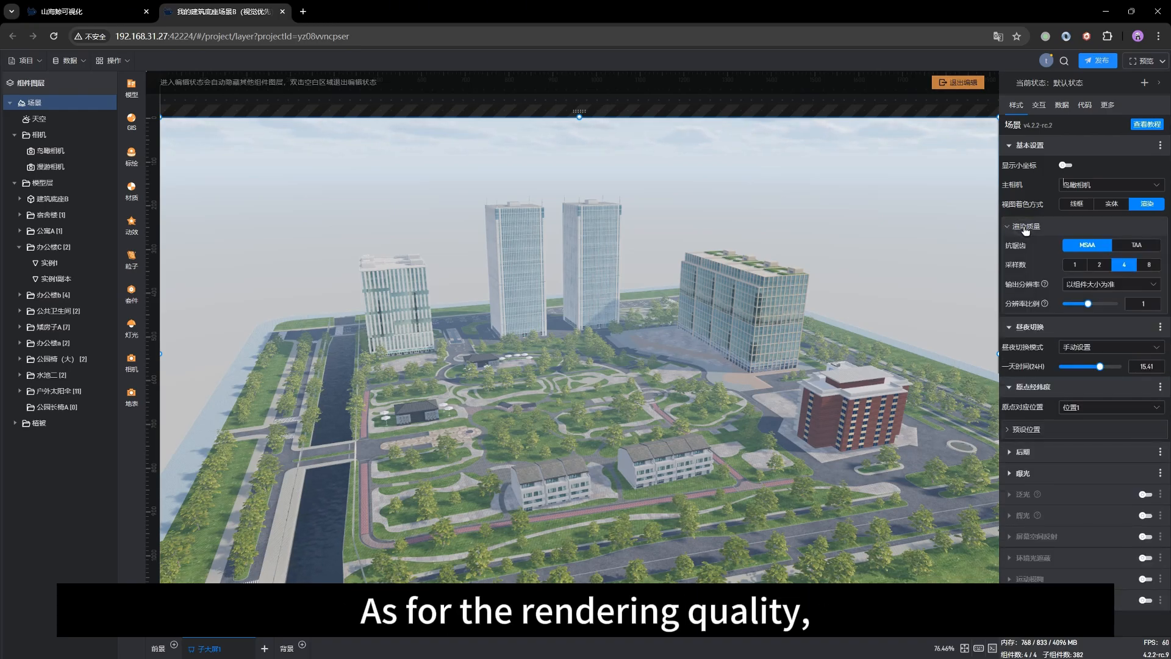
drag(574, 475, 562, 456)
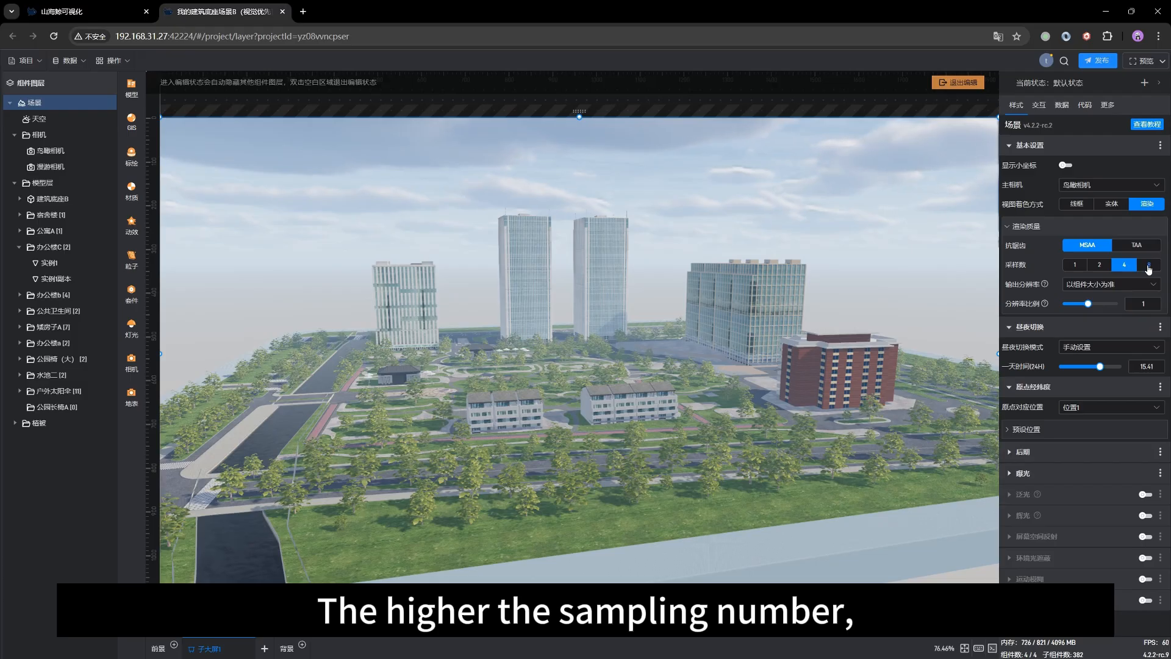
scroll(511, 357, up, 5)
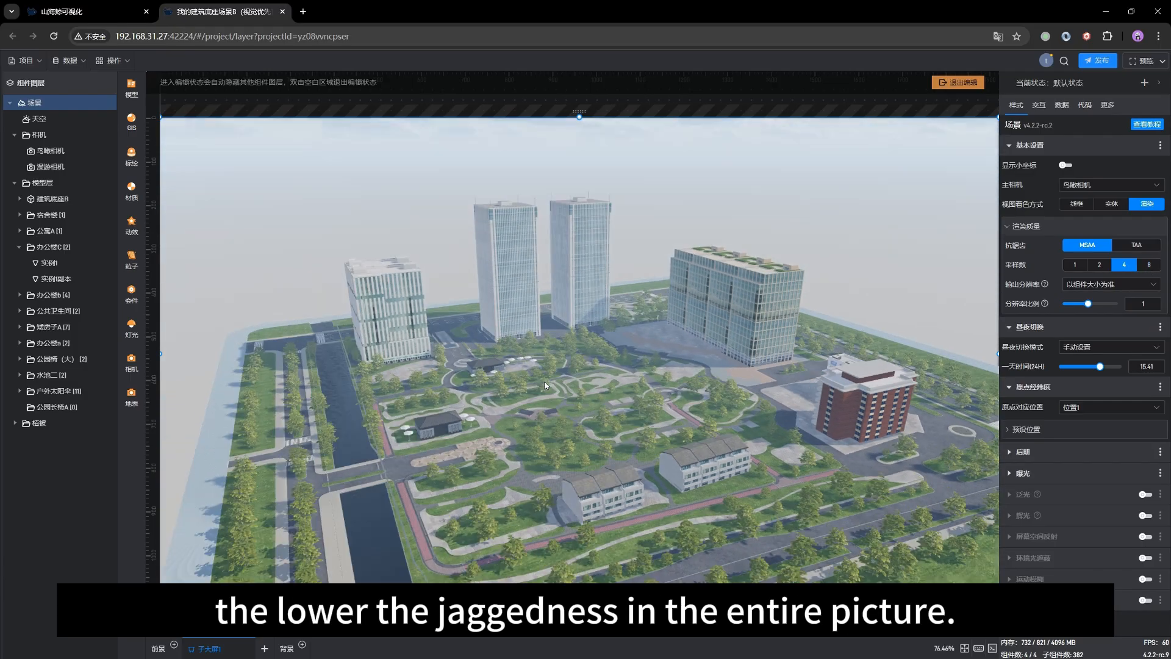
scroll(602, 376, down, 5)
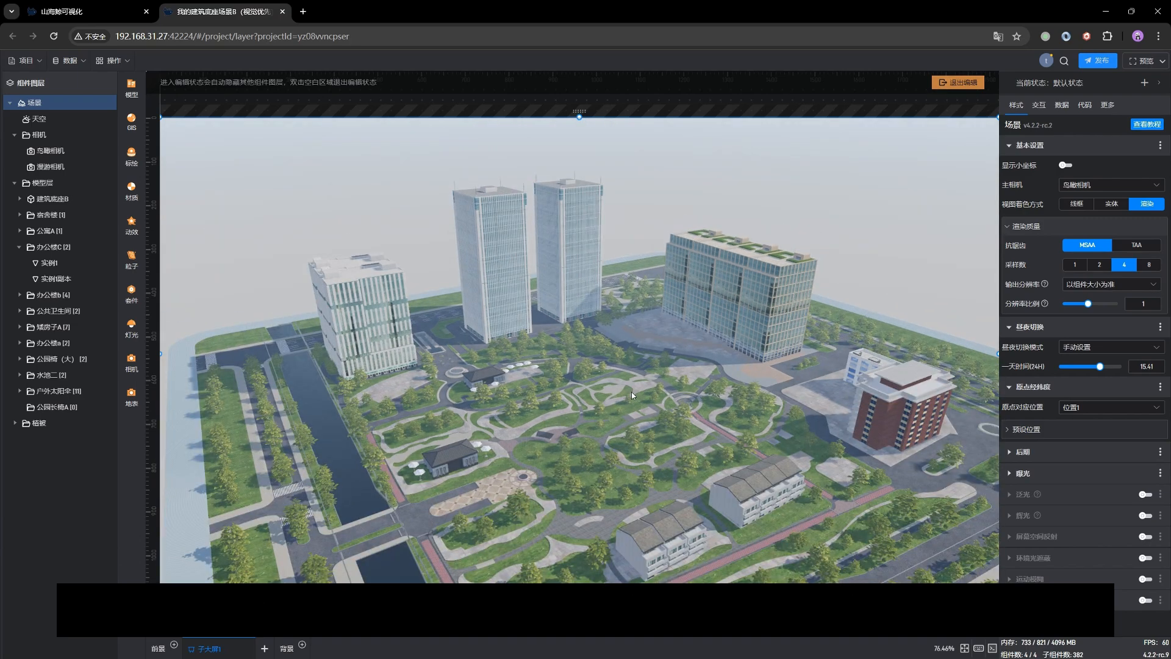
scroll(631, 392, up, 2)
drag(636, 412, 539, 279)
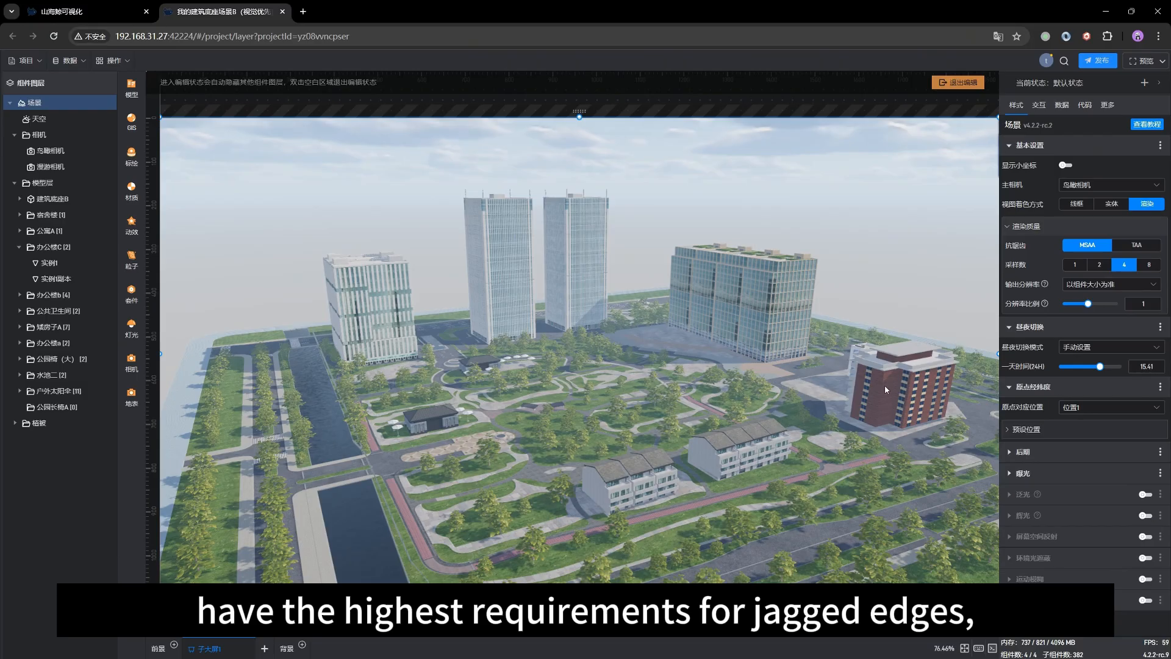
- Try MSAA sample counts of 8 and 1, and set the count back to 4
click(1148, 266)
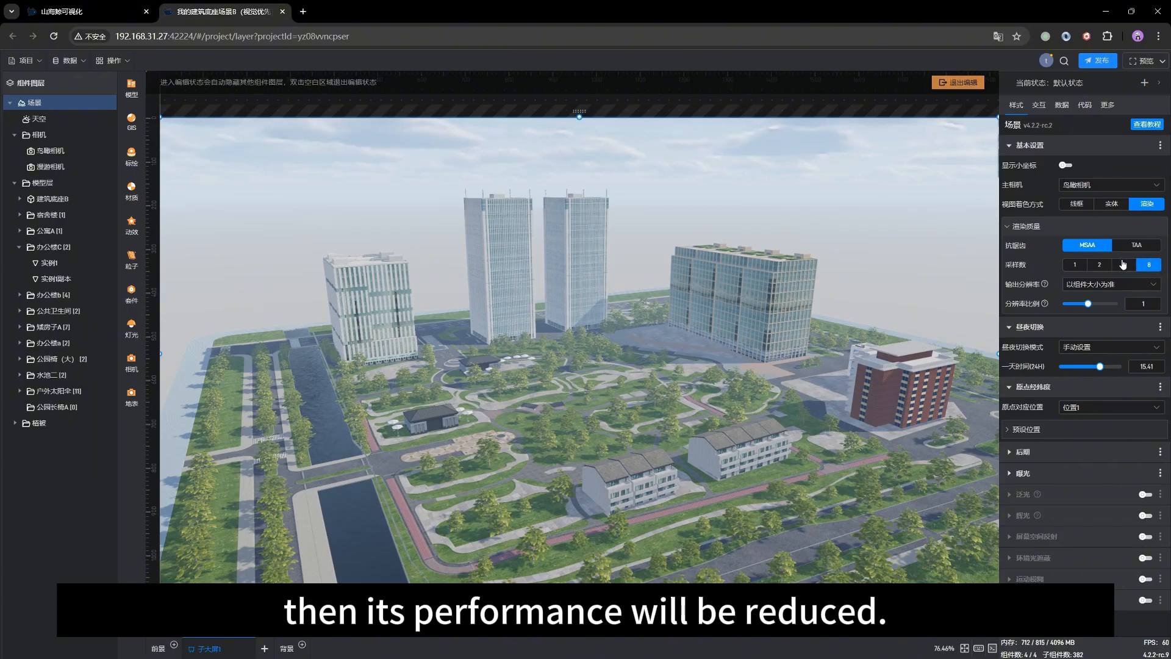
click(1071, 265)
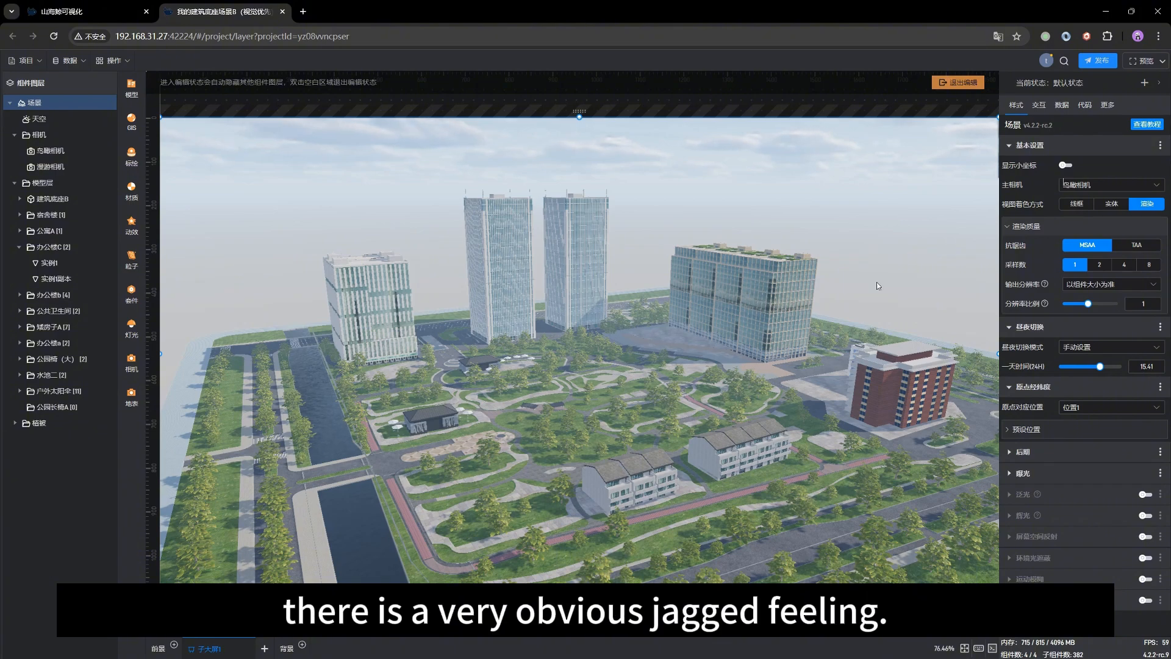
click(1118, 267)
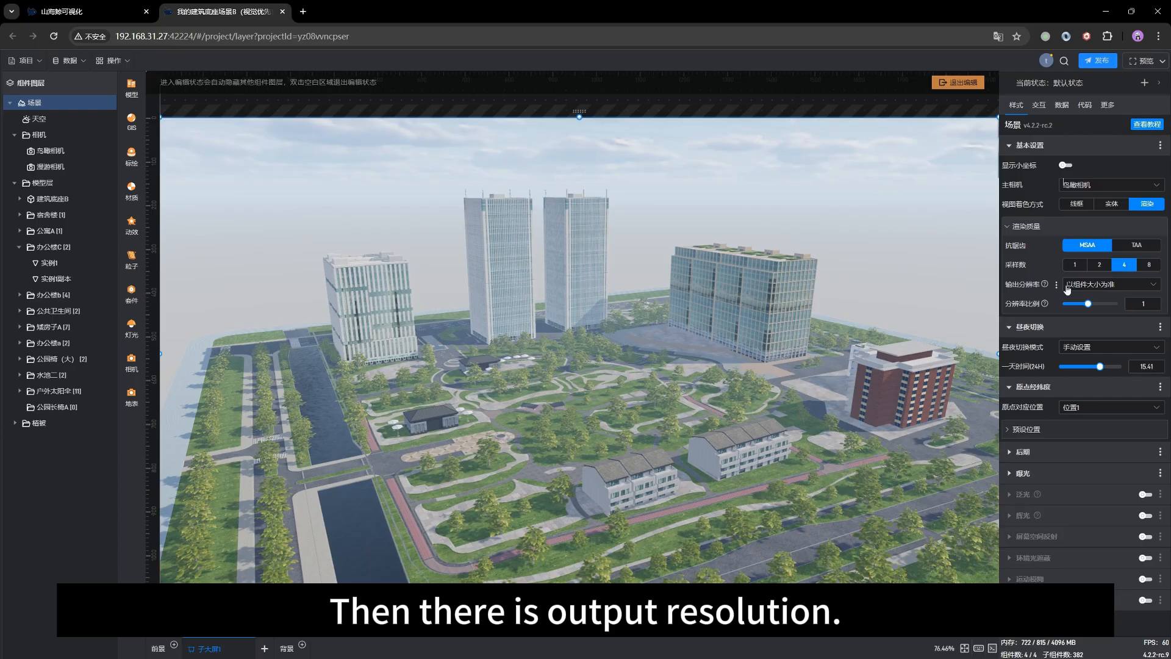
- Check the scene's output resolution options, keeping 以组件大小为准
click(1113, 285)
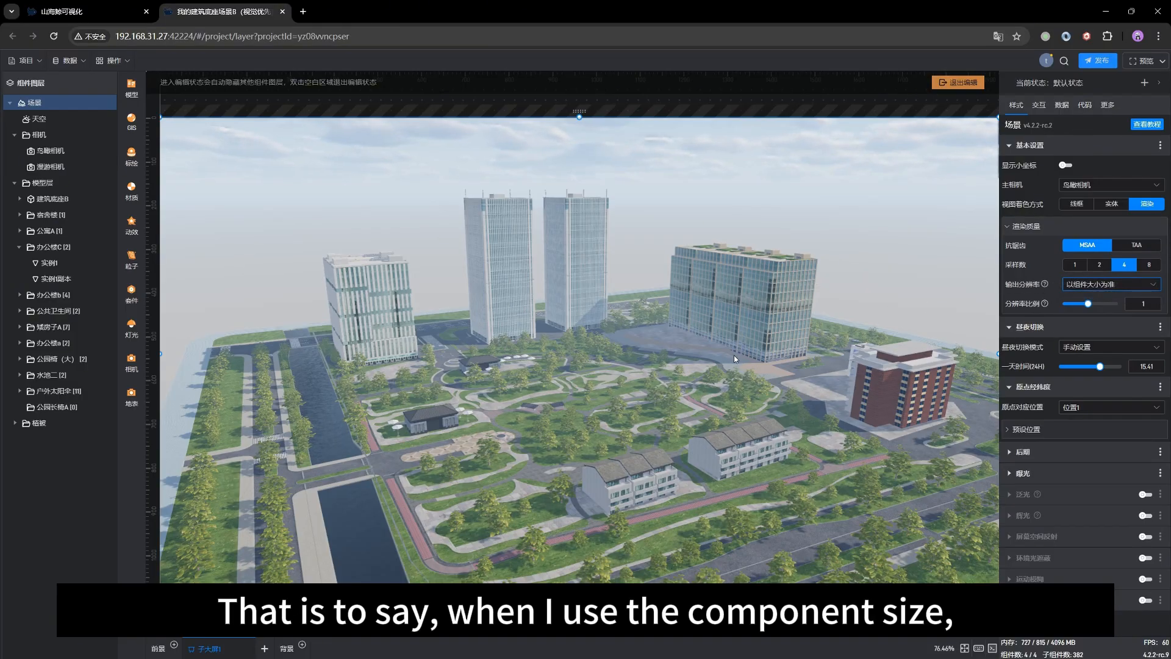
click(721, 347)
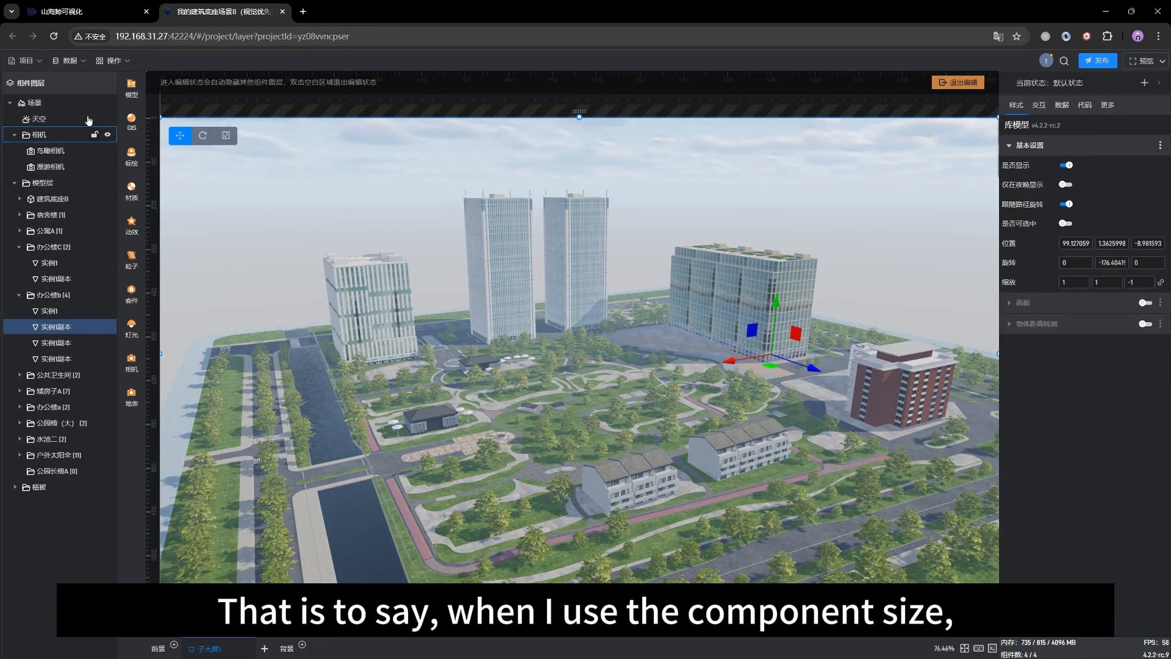
- Leave scene editing to check the 鲸孪生 component's size settings, and return to editing the scene
click(954, 89)
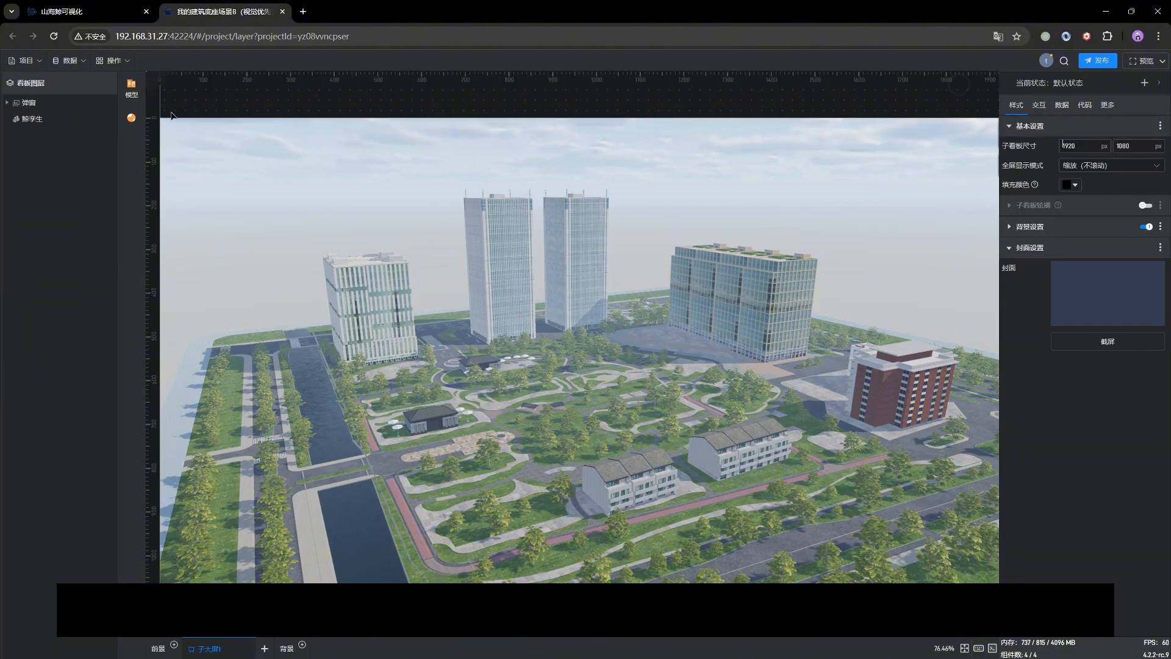
click(39, 120)
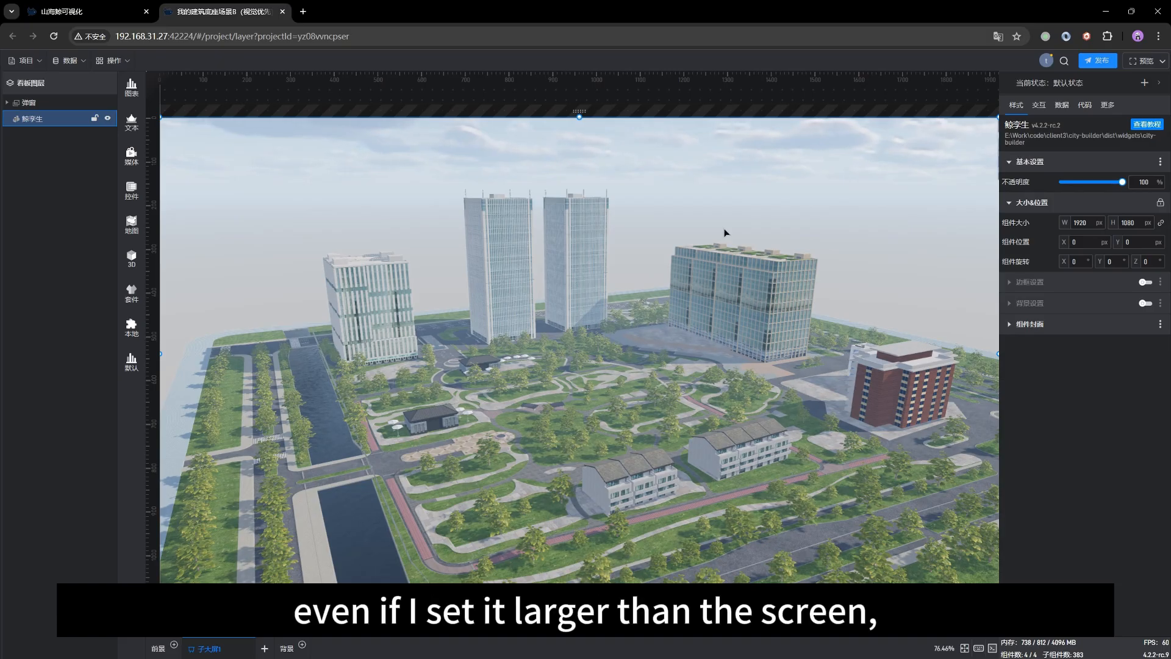
double_click(1087, 222)
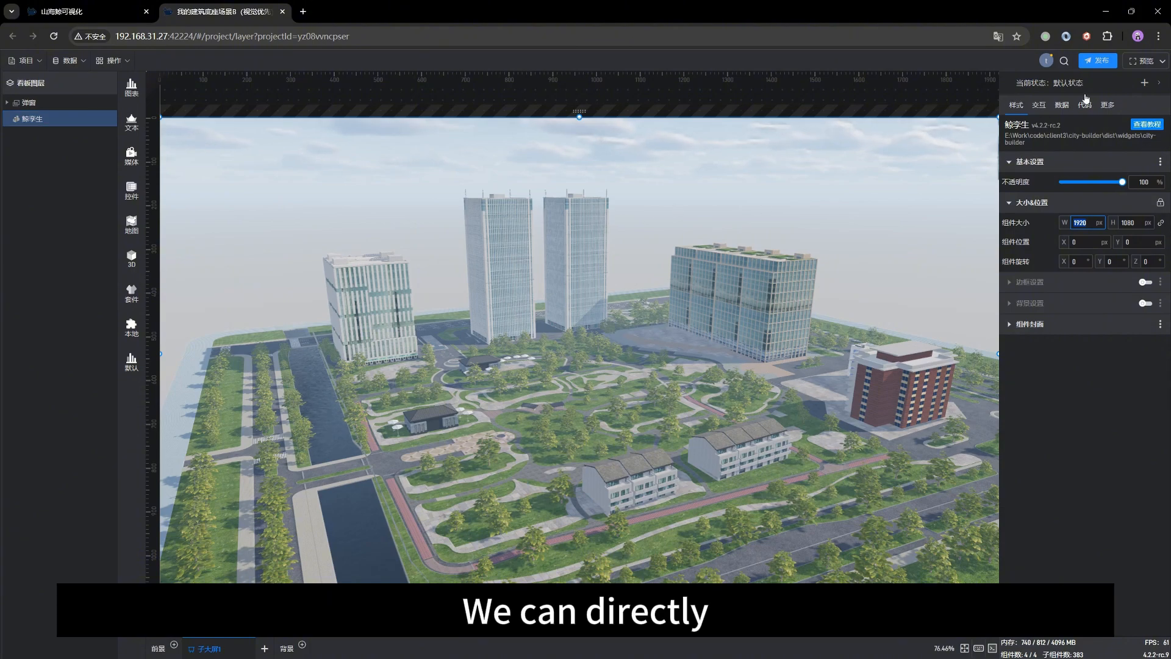
double_click(513, 280)
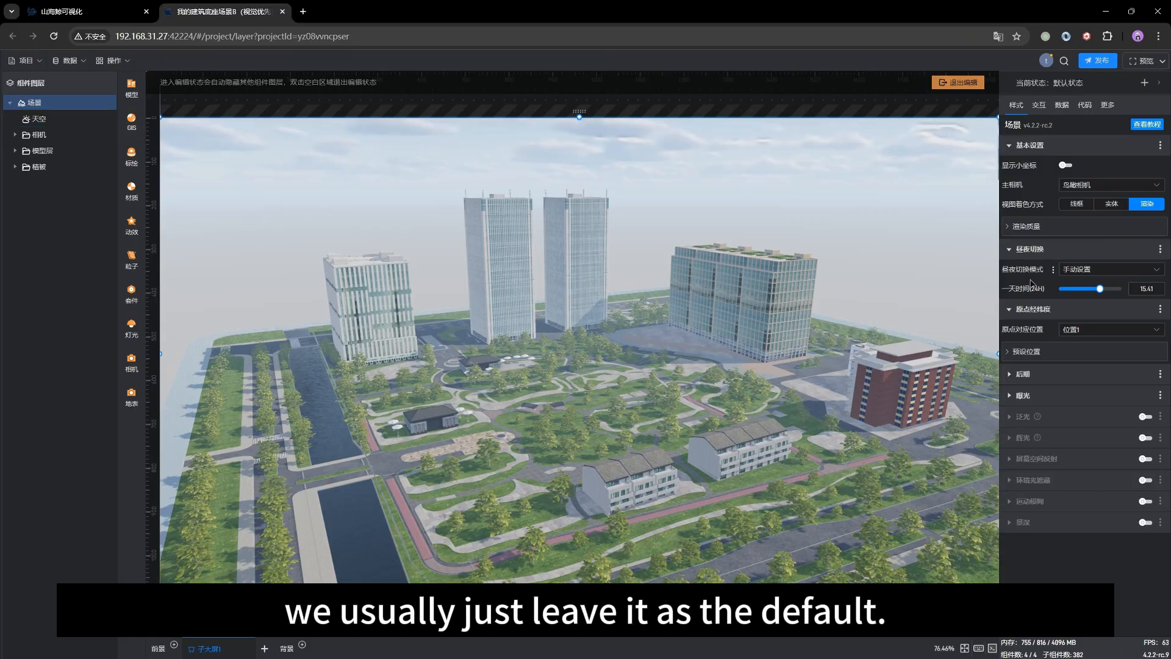
- Review the scene's 渲染质量 settings for output resolution and resolution ratio, keeping 以组件大小为准
click(1020, 229)
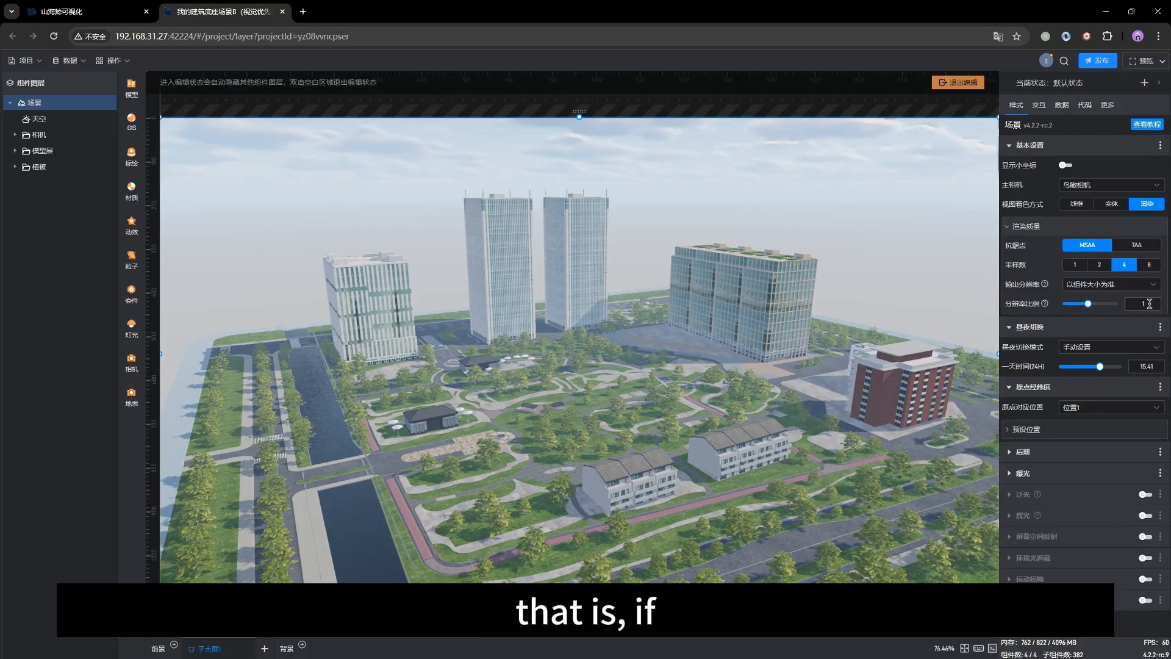
mouse_move(1088, 303)
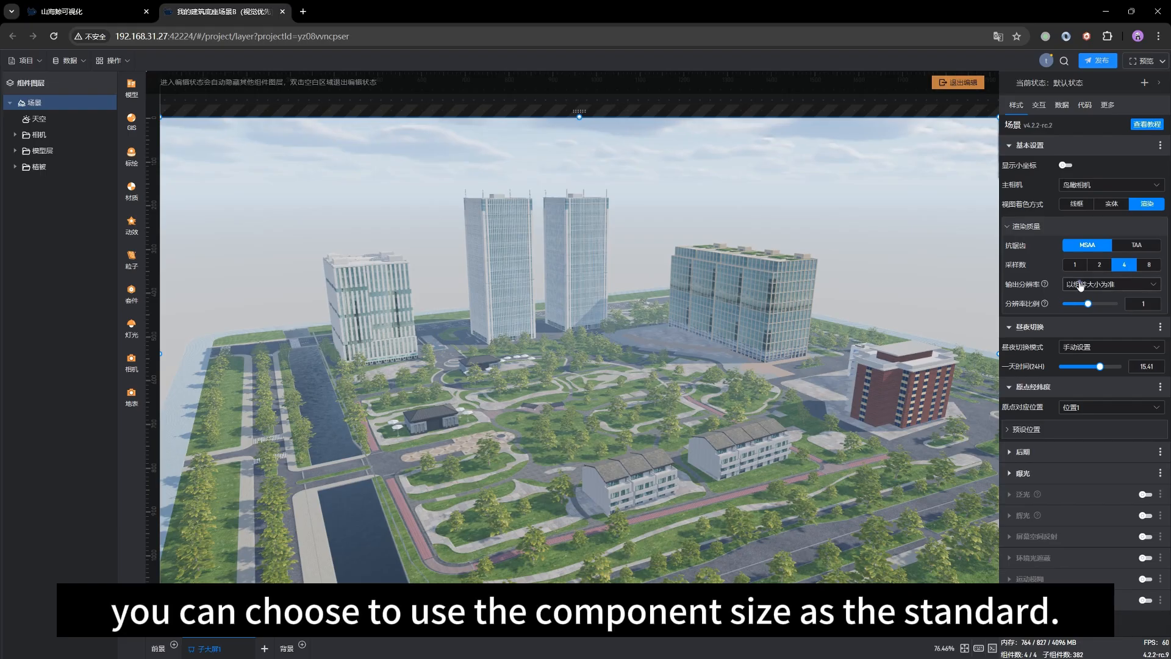
click(1078, 285)
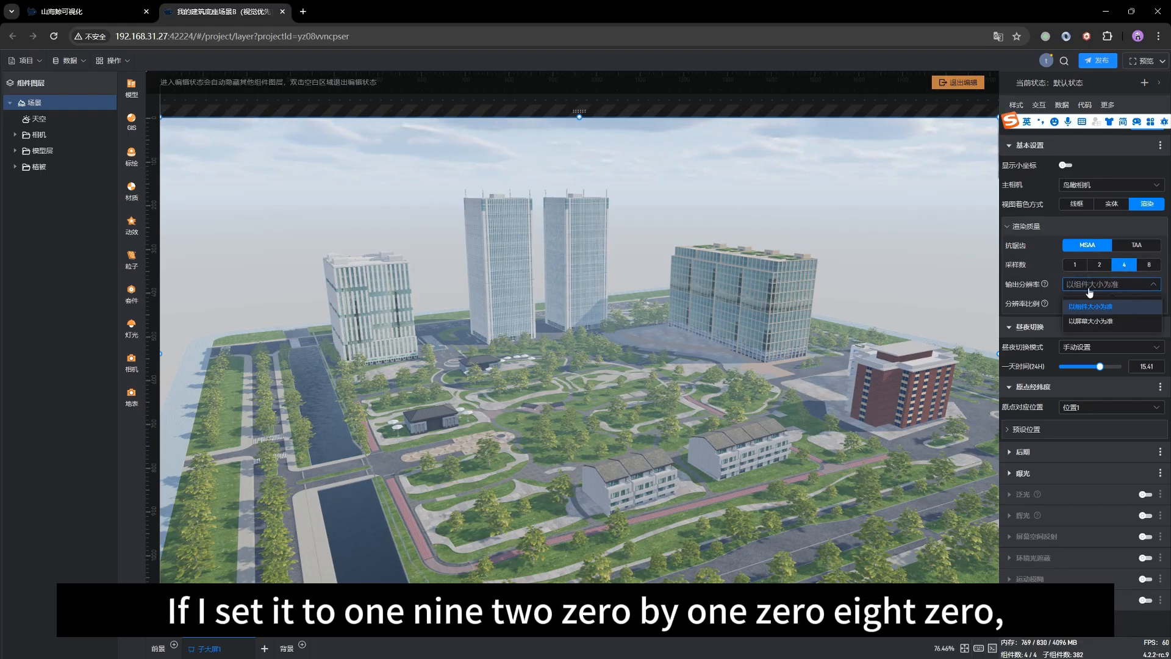
click(1046, 313)
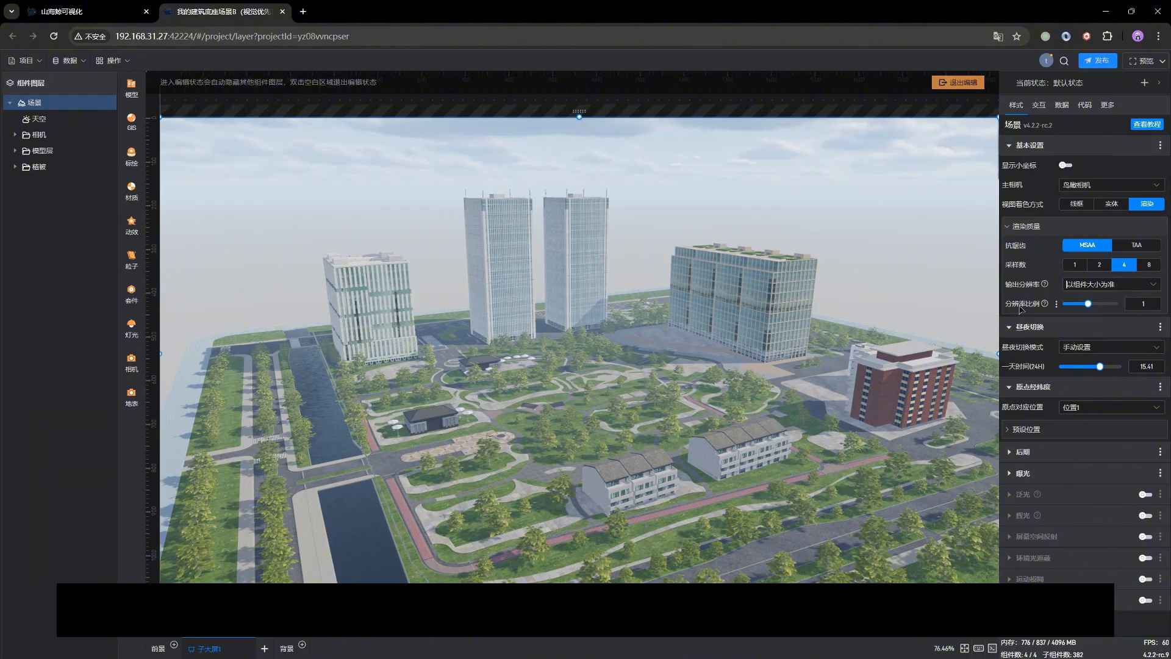
mouse_move(1089, 304)
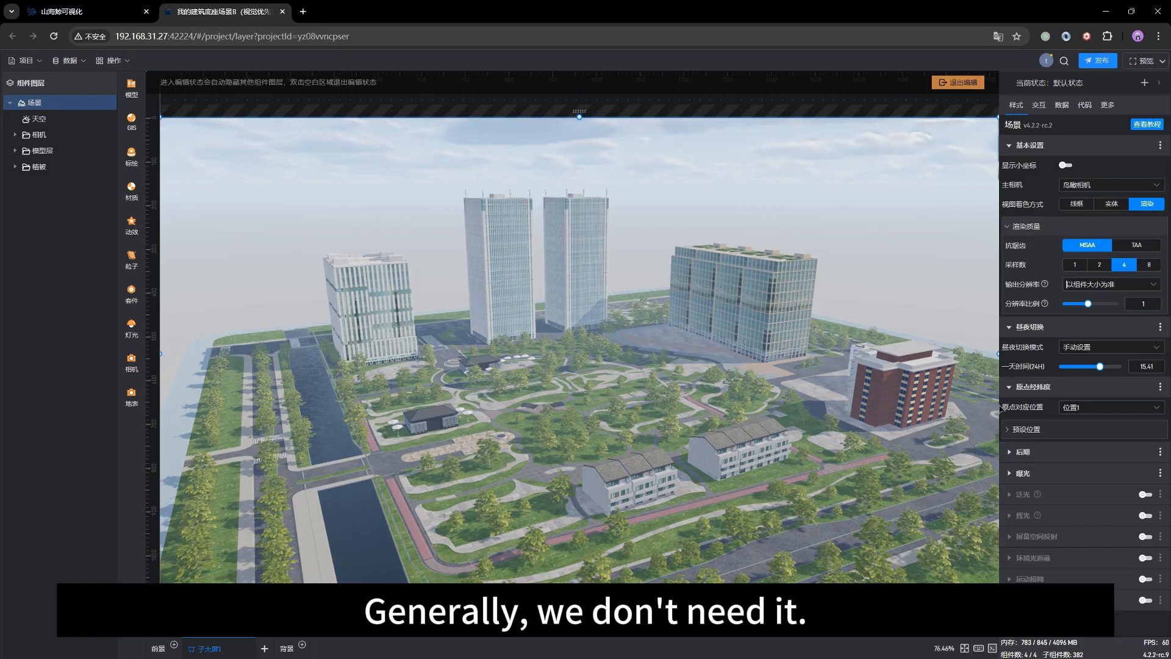
click(1032, 227)
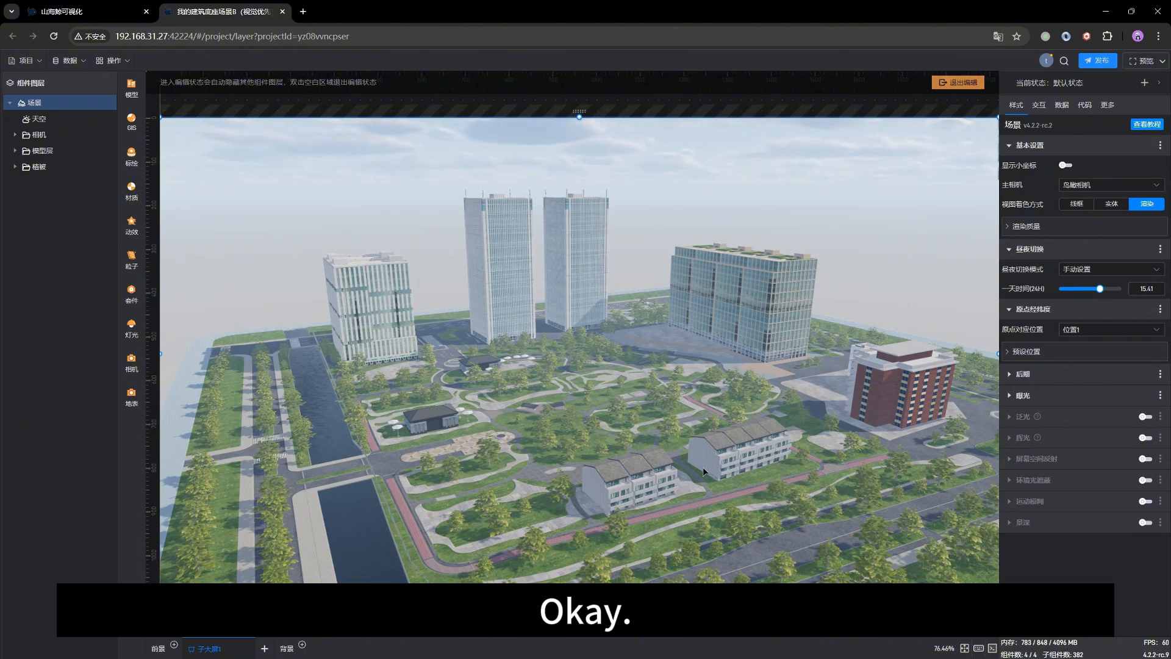
- Examine the rendered campus and its volumetric clouds from several low, high and rotated viewpoints
drag(696, 506, 691, 437)
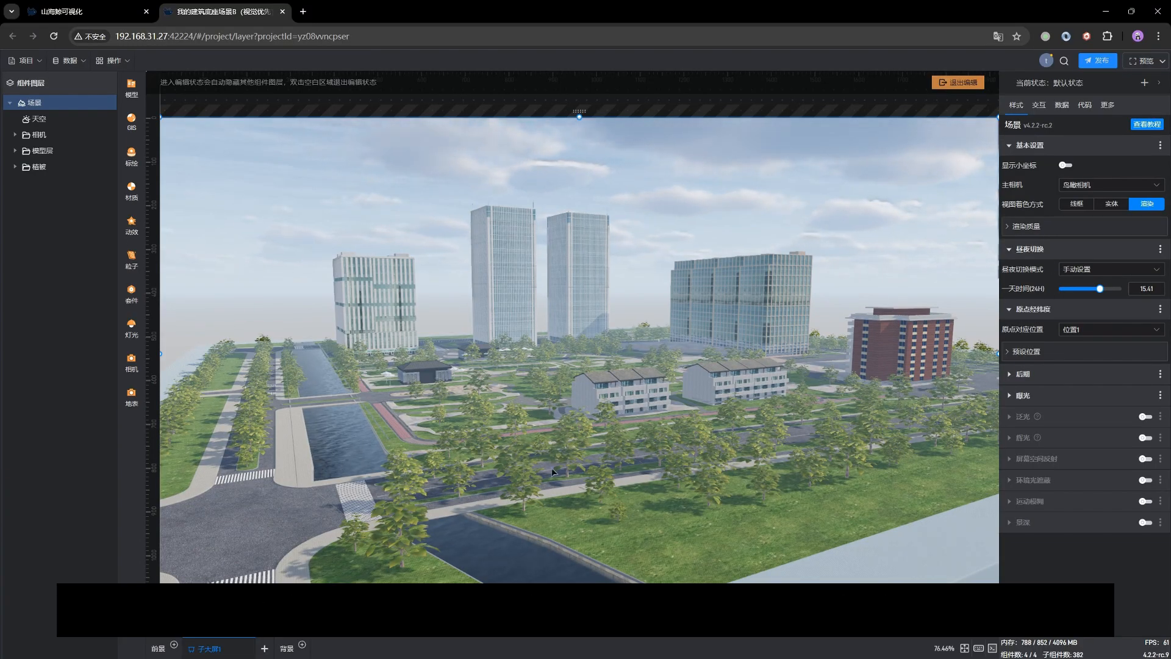
drag(551, 468, 579, 465)
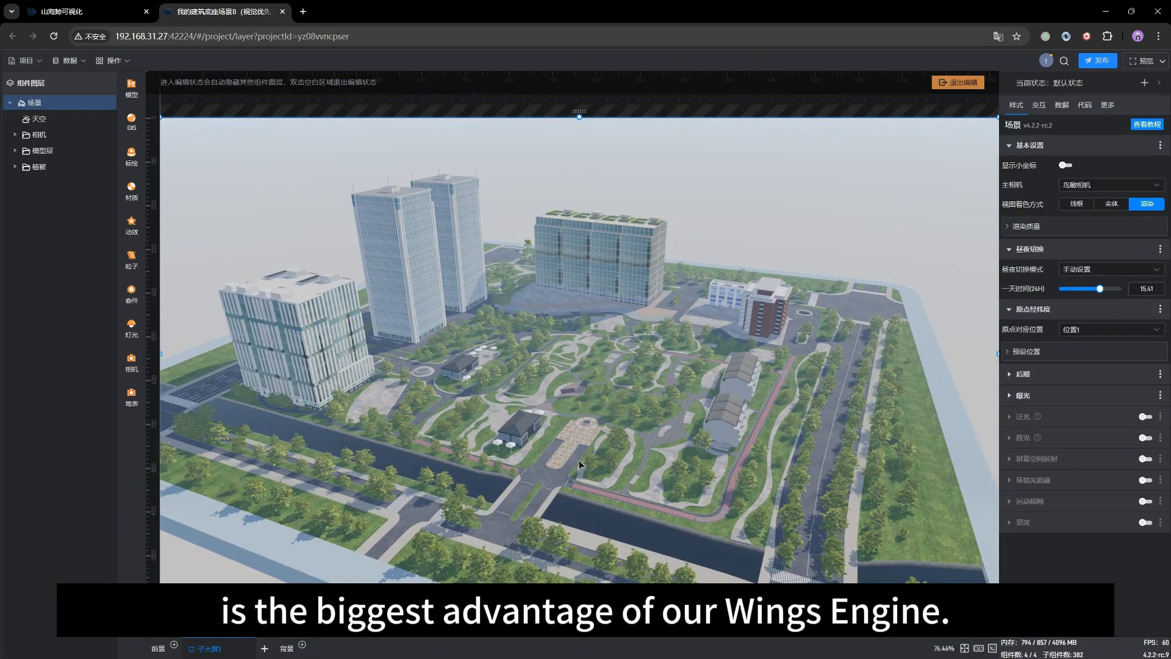
drag(656, 469, 584, 450)
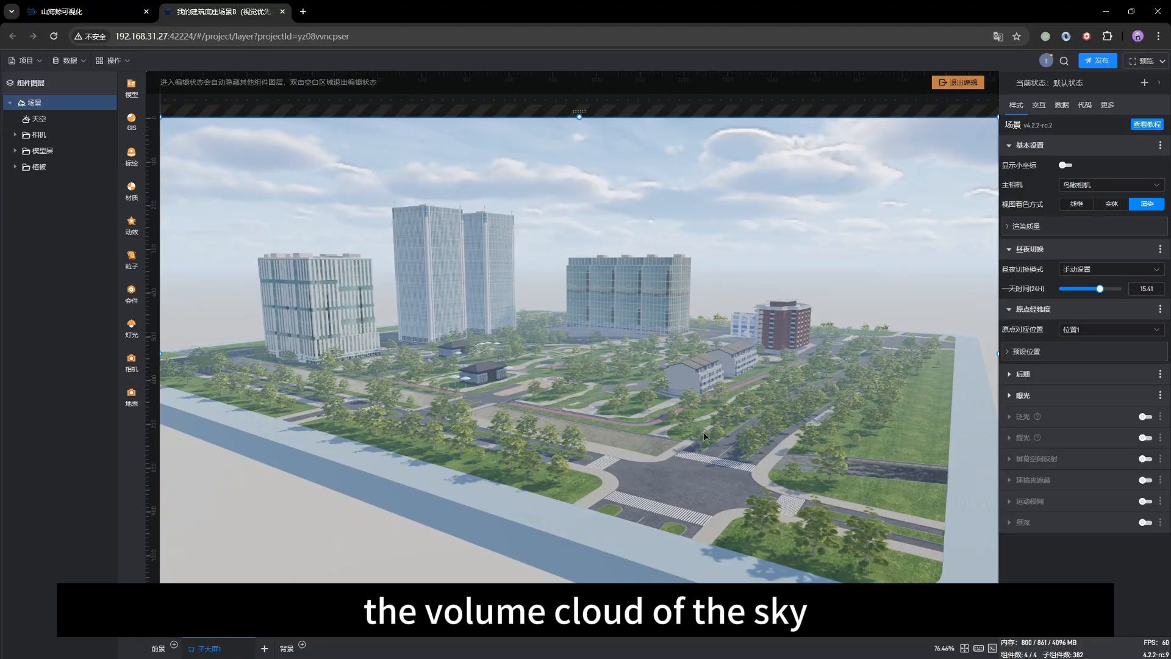
drag(805, 432, 637, 460)
drag(675, 419, 820, 406)
right_drag(820, 403, 745, 487)
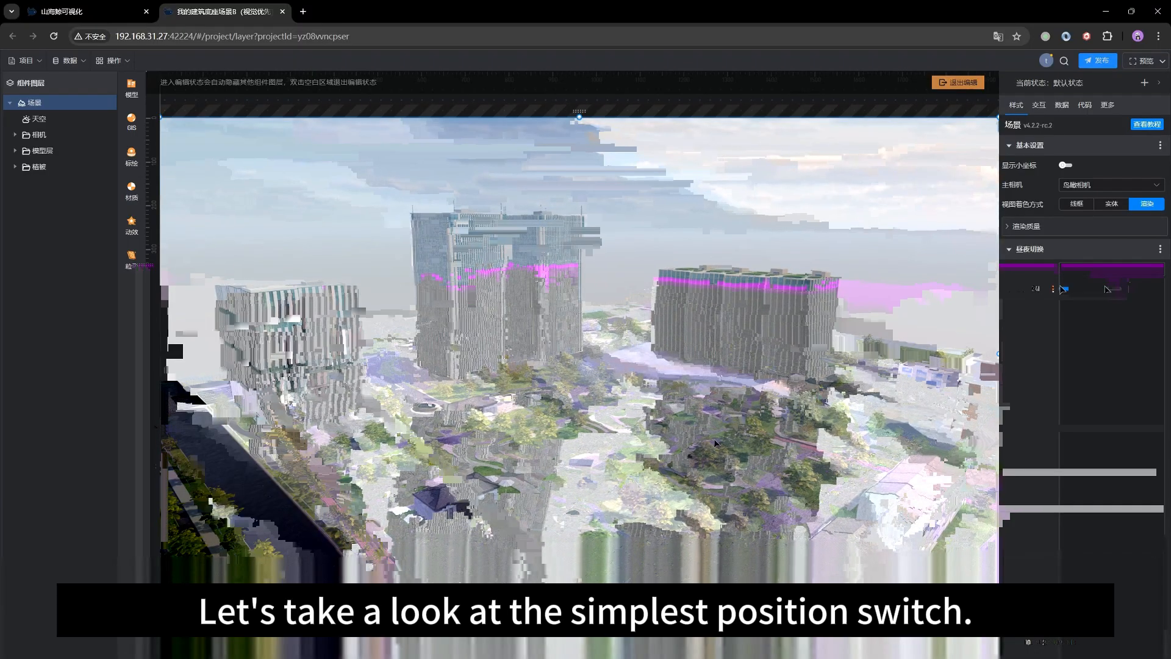
- Set the scene's time of day to 11.89 and view the sky through the 漫游相机 camera
mouse_move(1100, 287)
mouse_down()
mouse_move(1060, 289)
mouse_move(1140, 289)
mouse_move(1091, 288)
mouse_up()
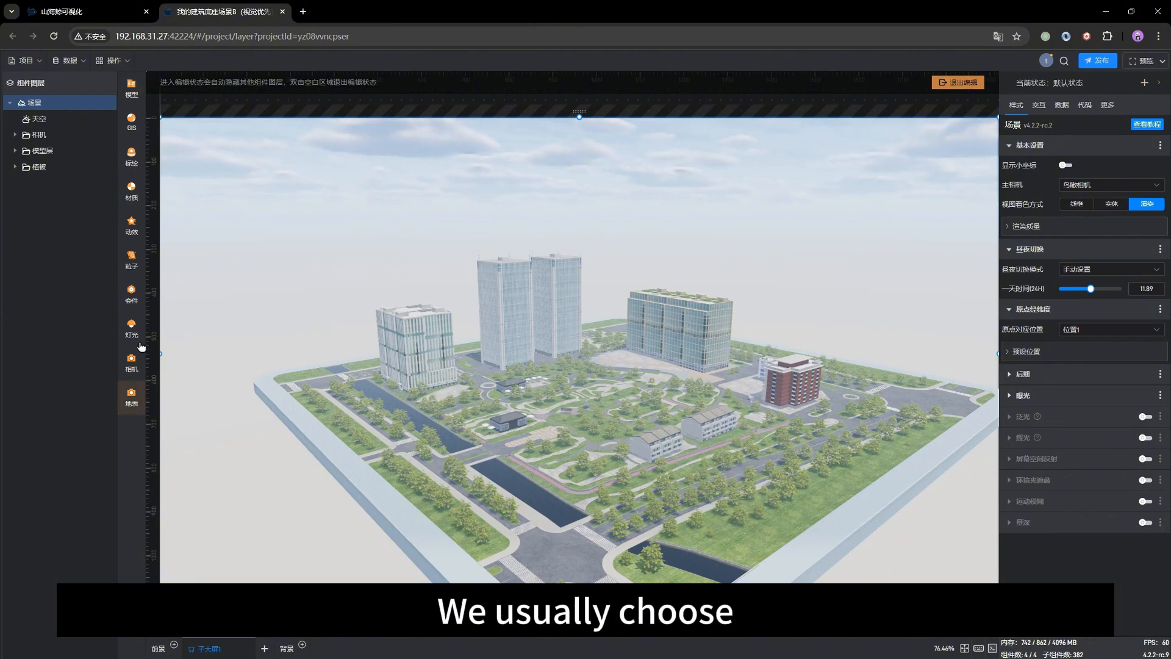
click(15, 134)
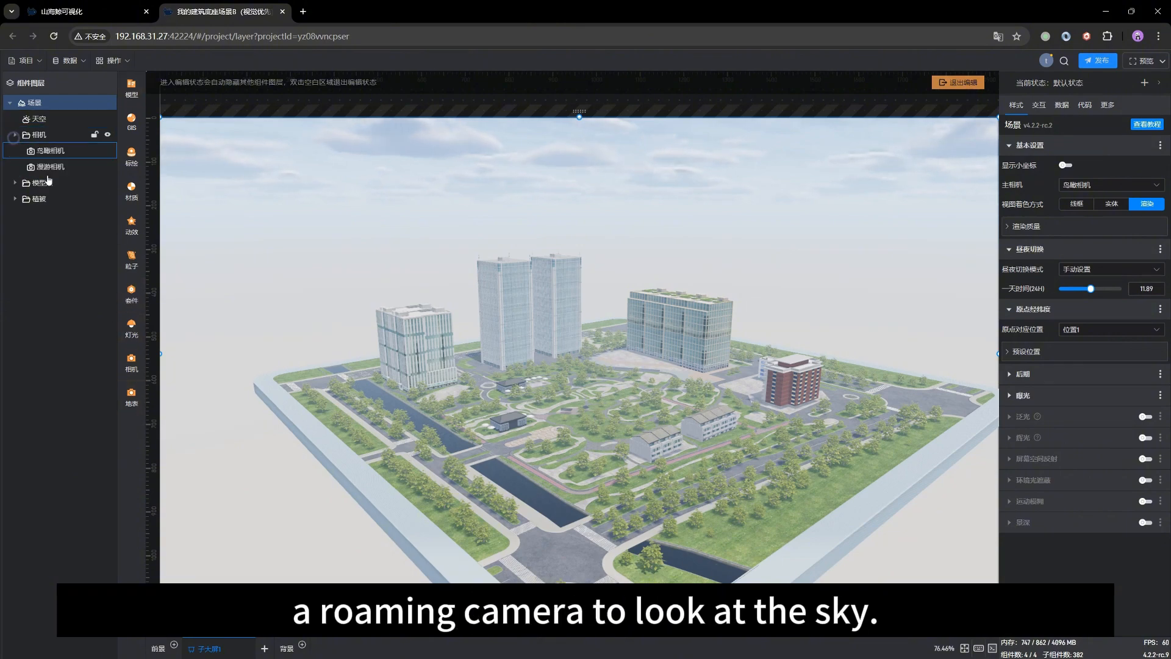
click(50, 167)
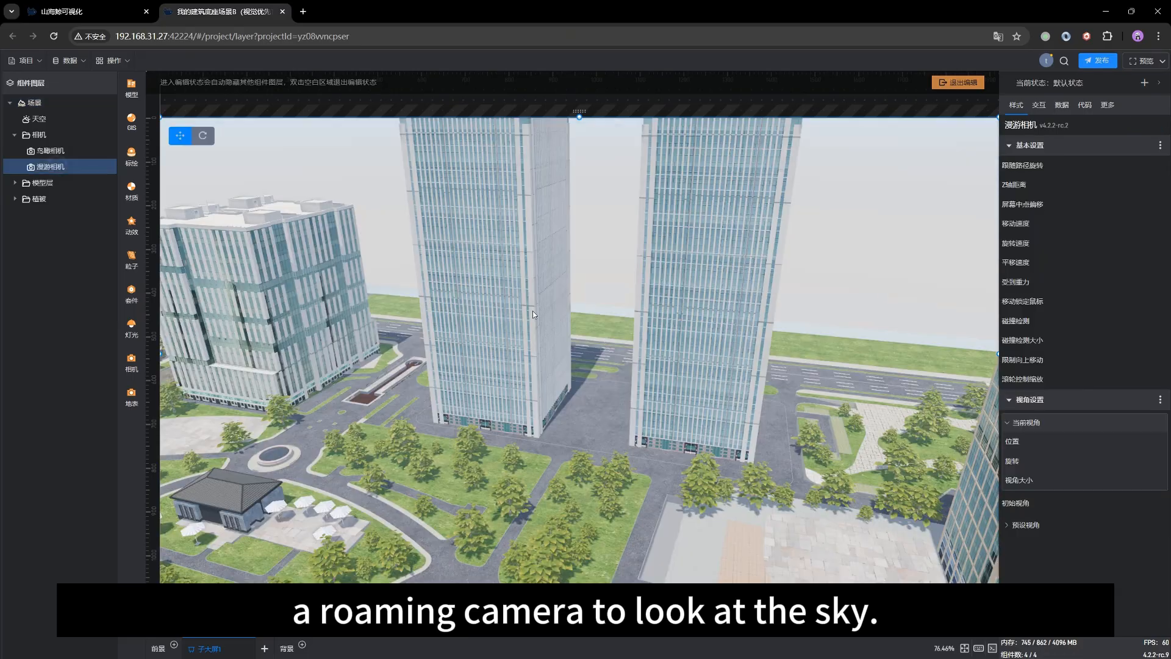
drag(611, 438, 746, 375)
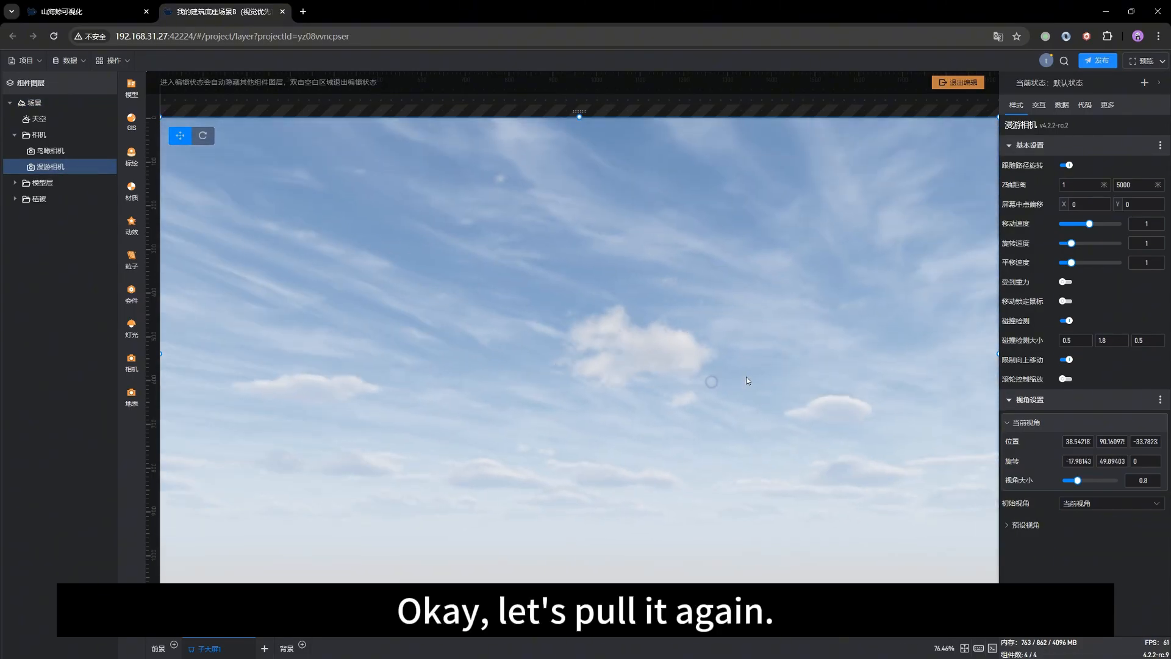
- Set the scene's time of day to 22.68 and look around the night sky down to the office buildings
click(42, 103)
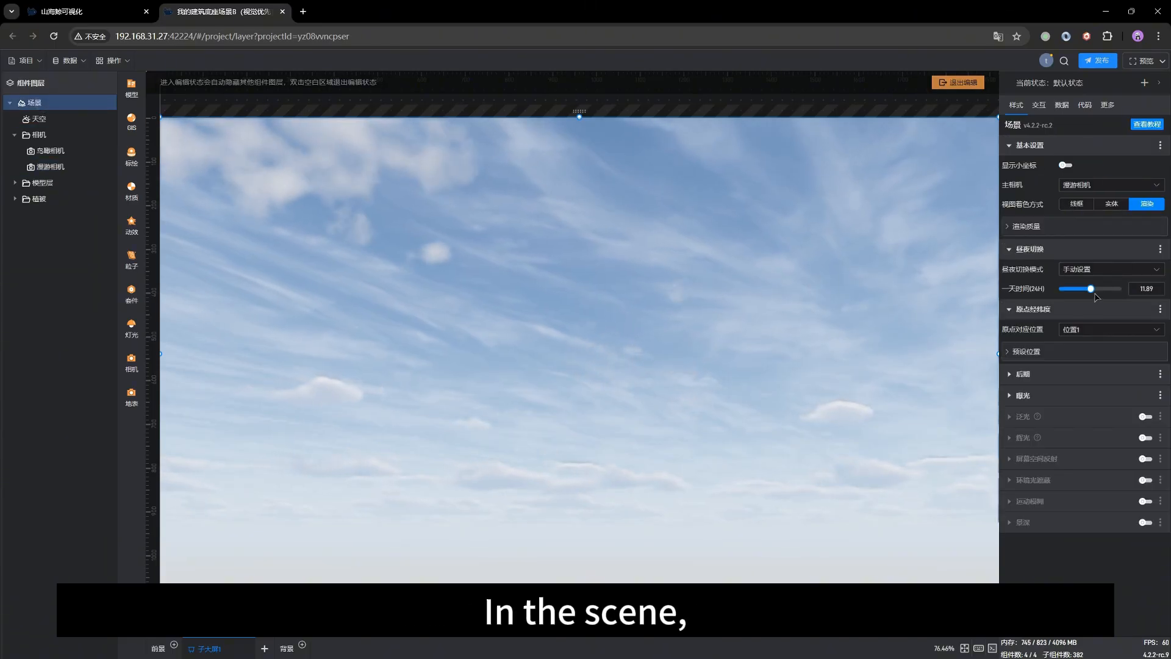
mouse_move(1091, 289)
drag(1097, 289, 1118, 290)
drag(623, 457, 682, 387)
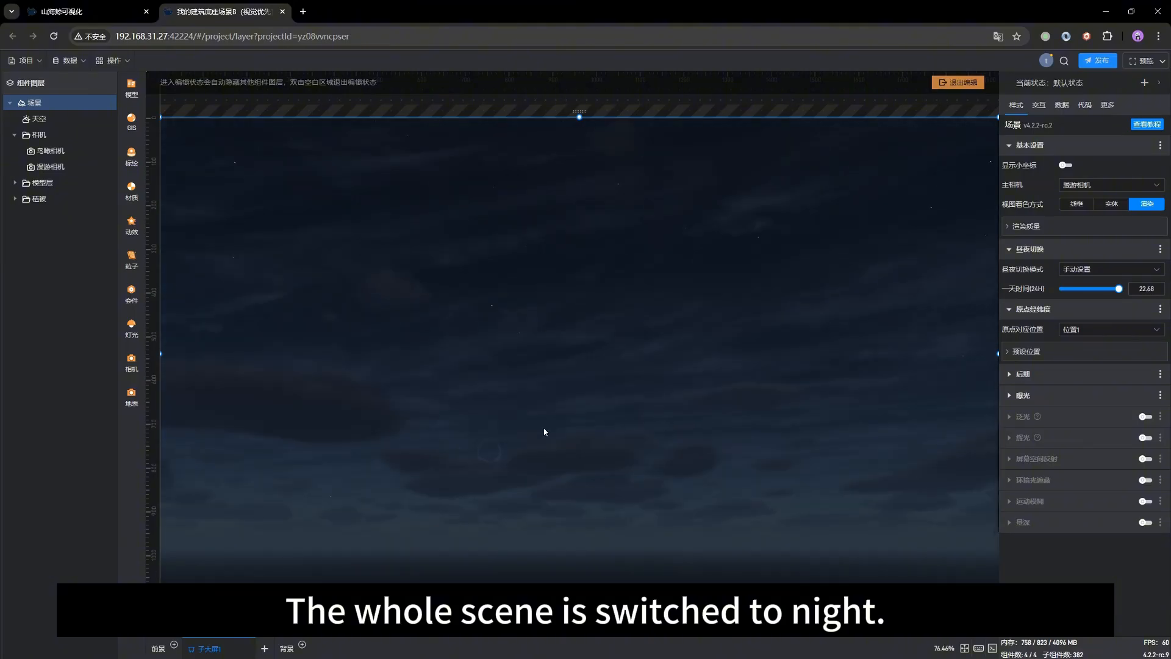
drag(549, 427, 692, 434)
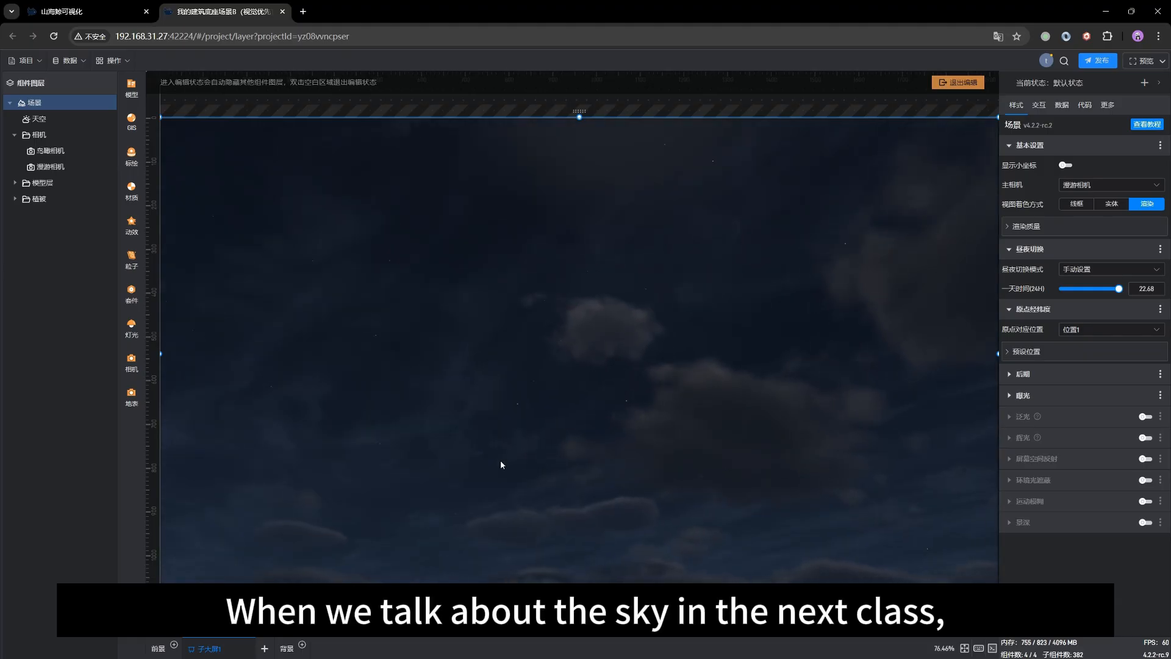
drag(489, 445, 634, 478)
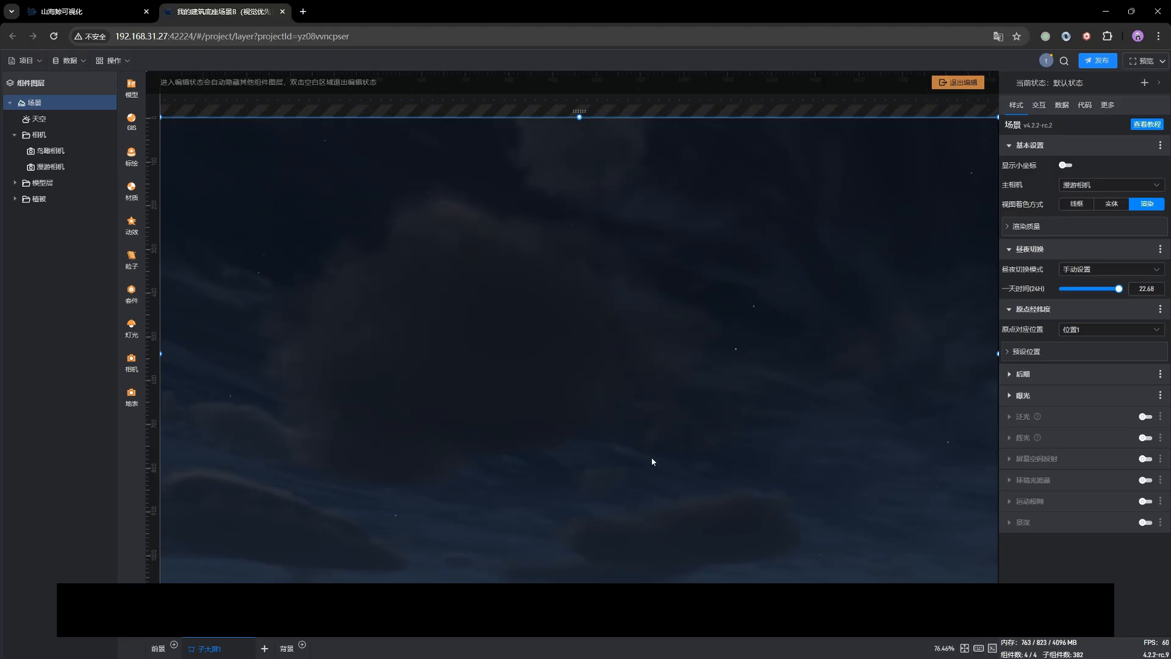
drag(784, 459, 528, 523)
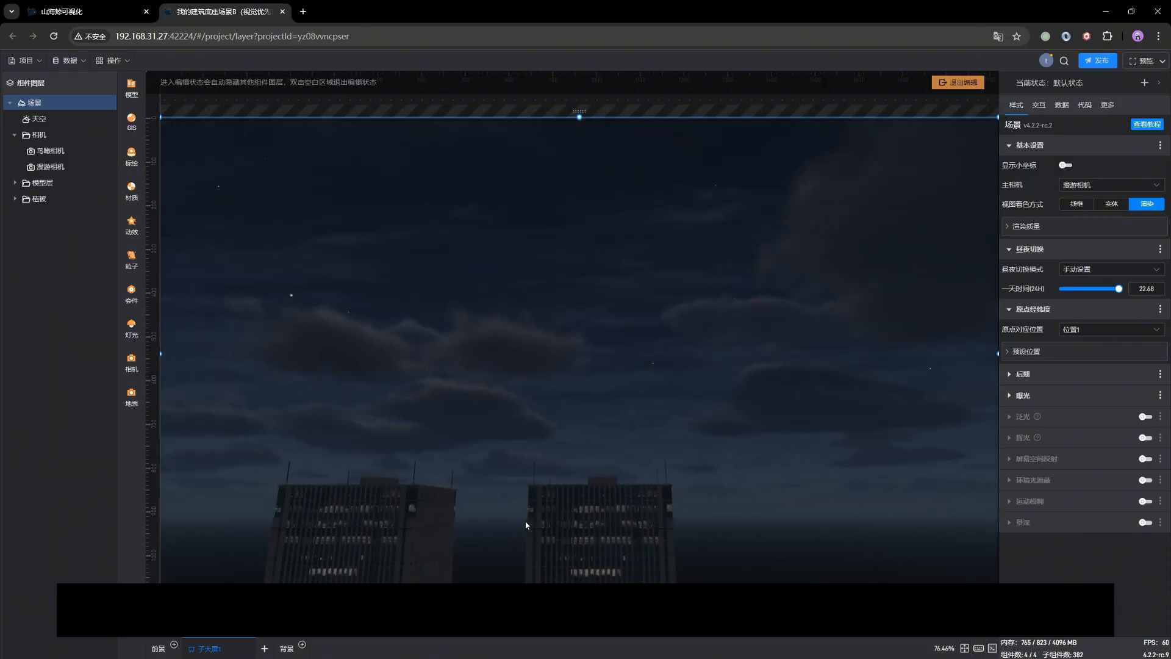
drag(696, 400, 552, 471)
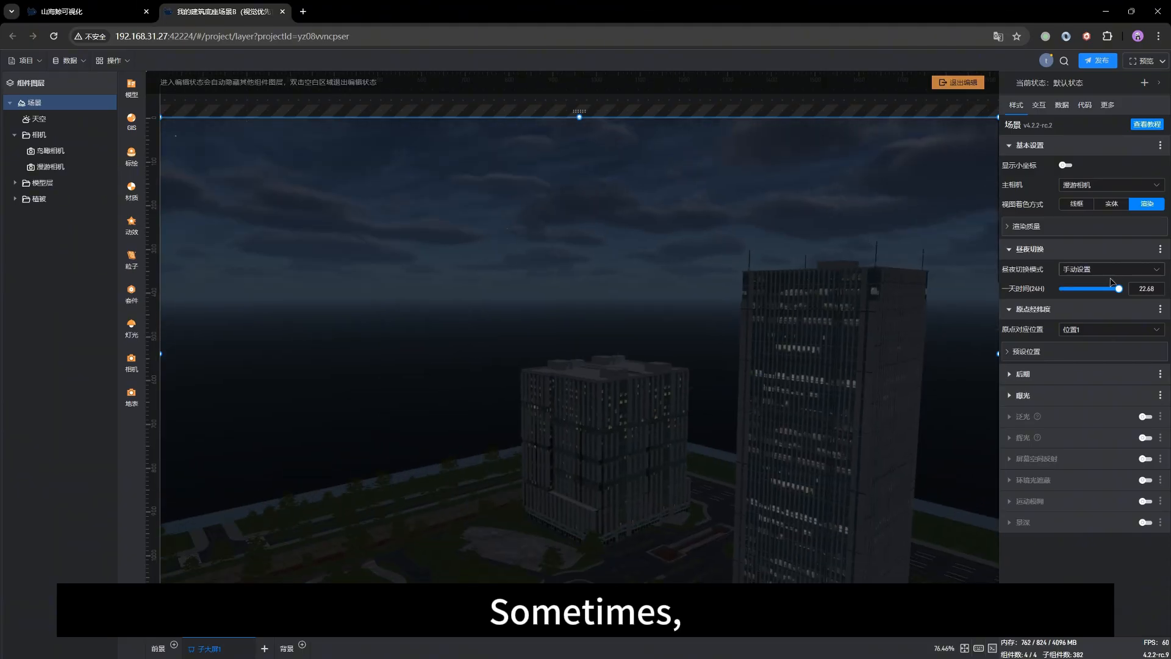
- Set the day-night switching mode to 系统时间 and check its time zone setting, keeping UTC-08:00
mouse_move(1116, 288)
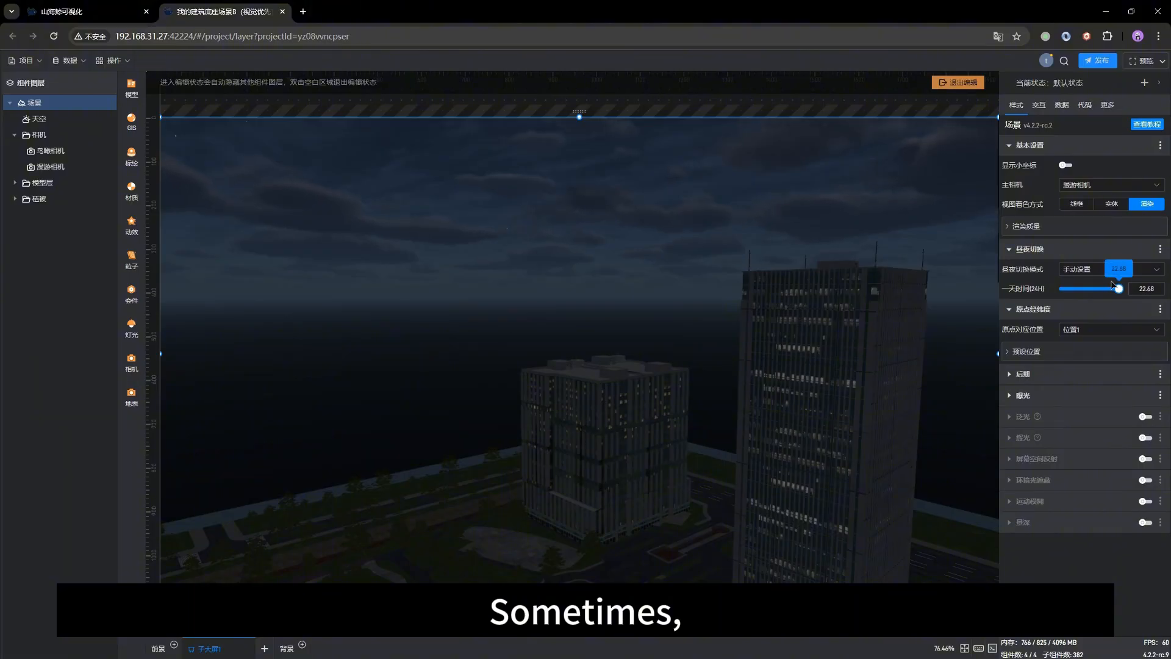
click(1093, 272)
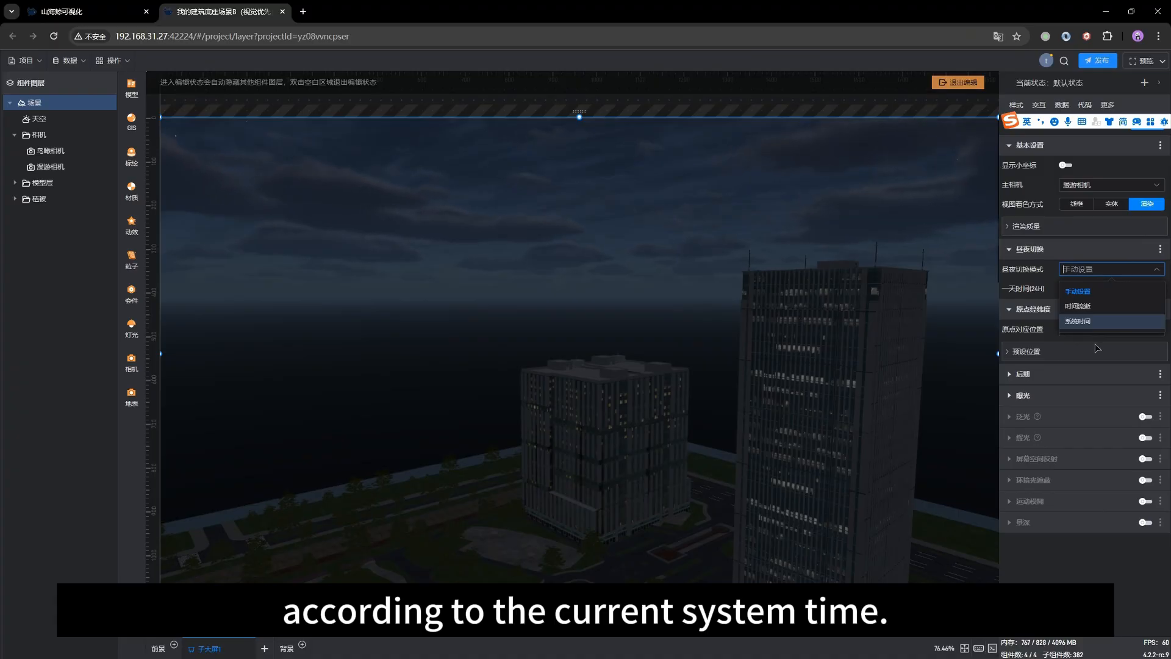
click(1085, 321)
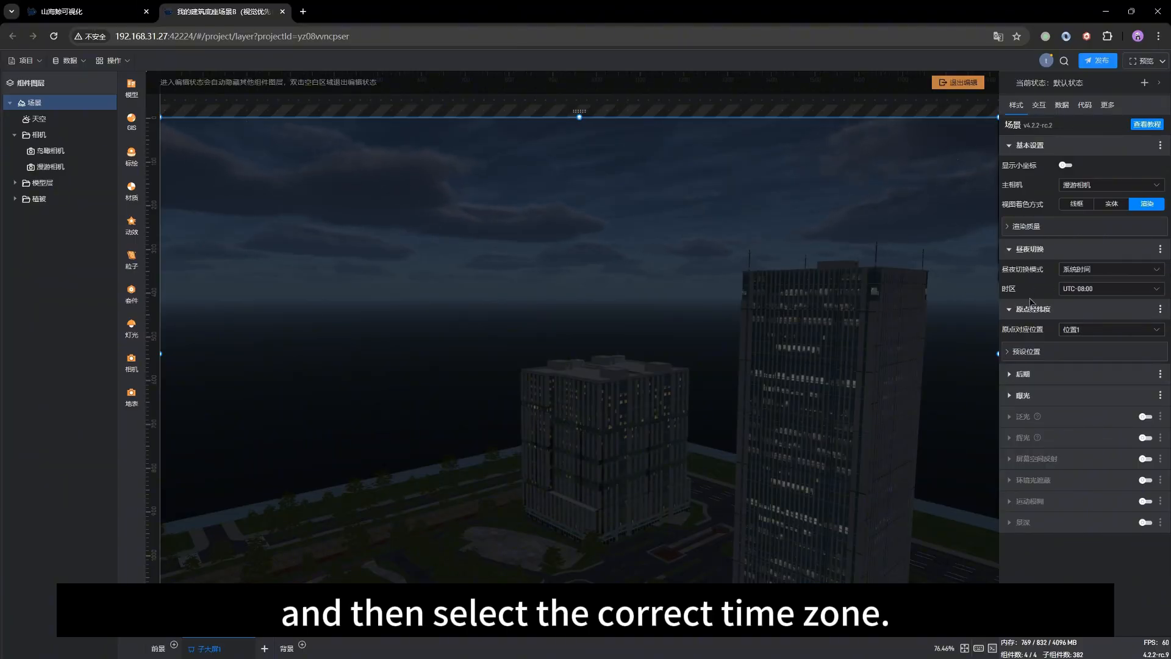
click(1103, 289)
click(1108, 289)
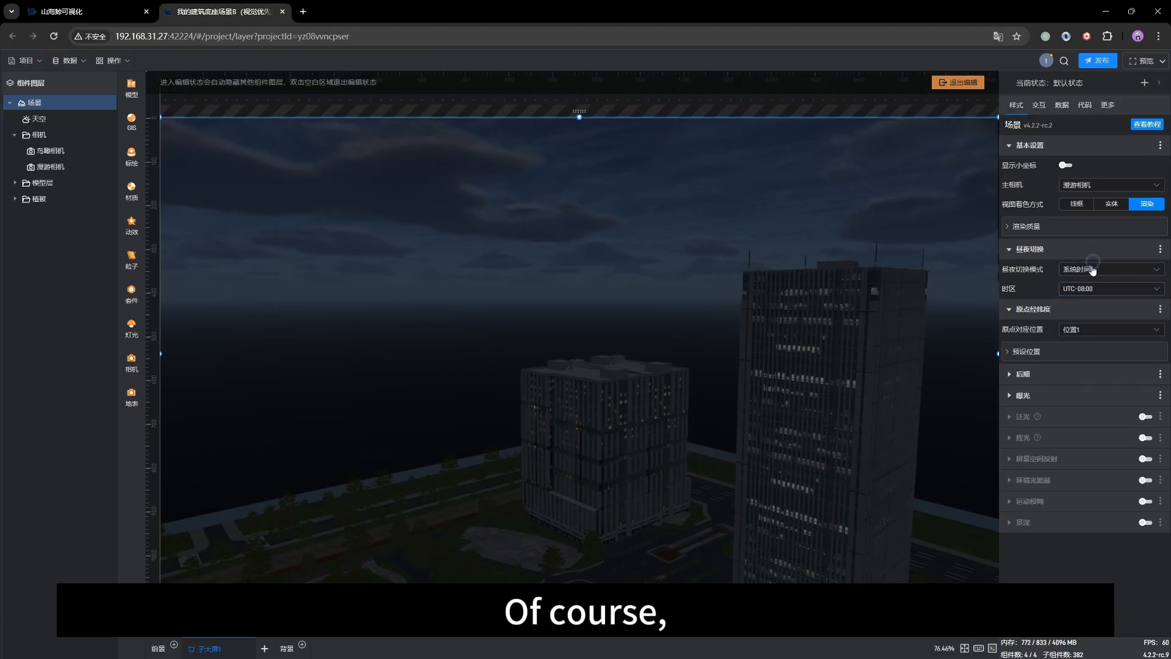
- Try the 手动设置 day-night mode with a time of day of 6.55, and set the mode back to 系统时间
click(1092, 269)
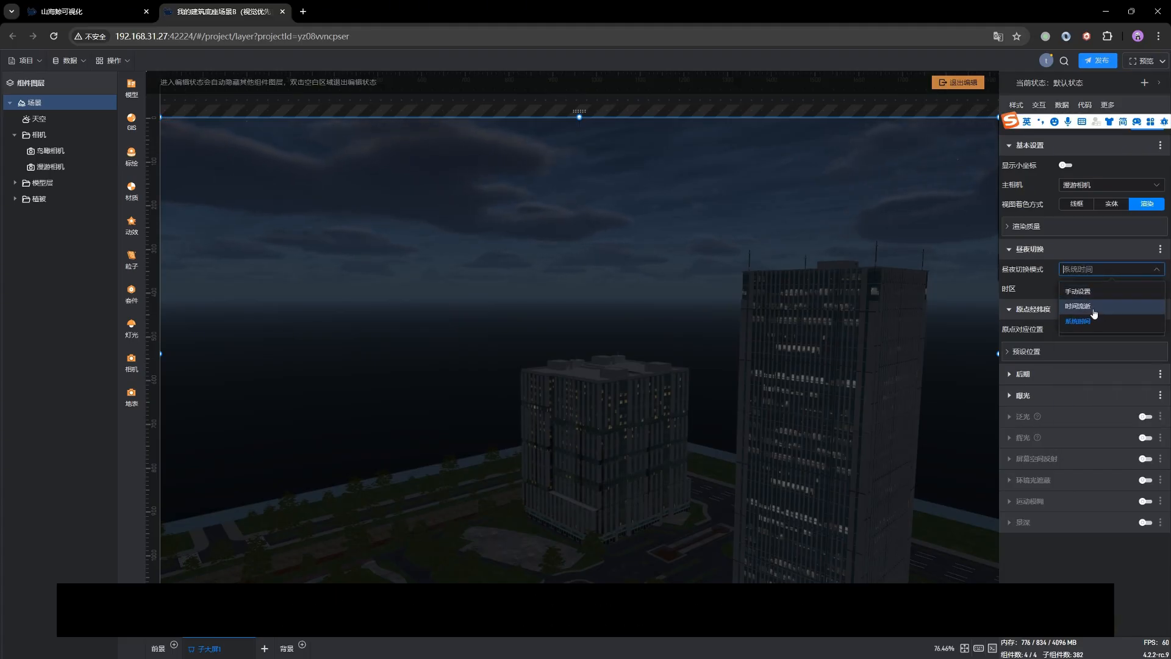
click(1099, 269)
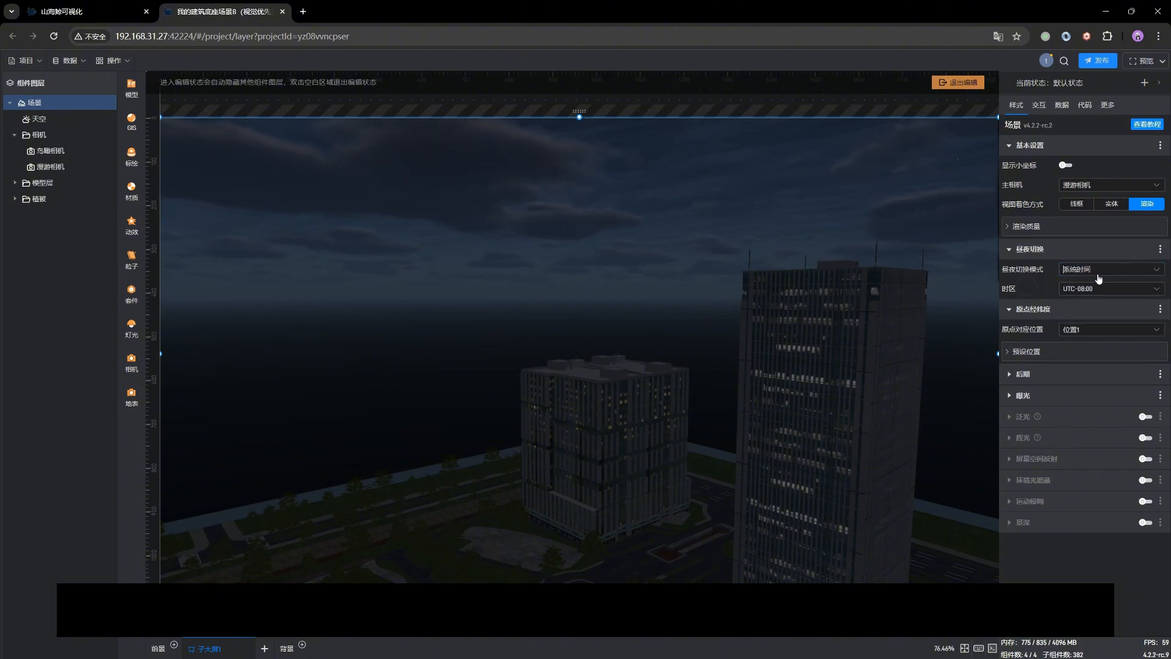
click(1098, 269)
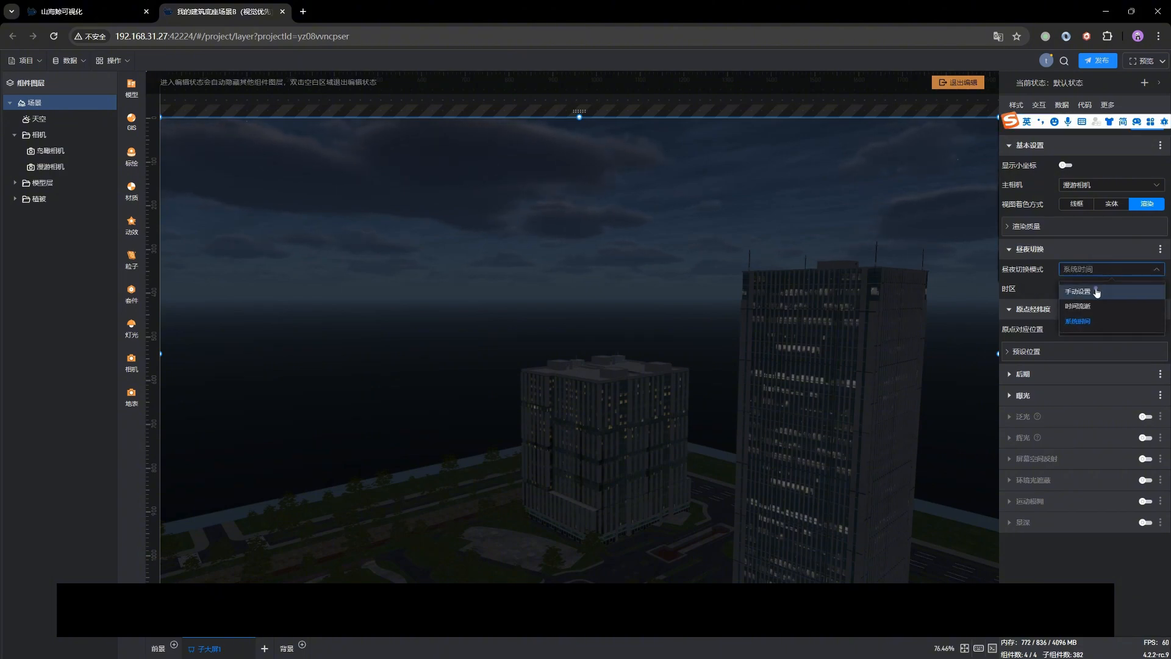
click(1097, 293)
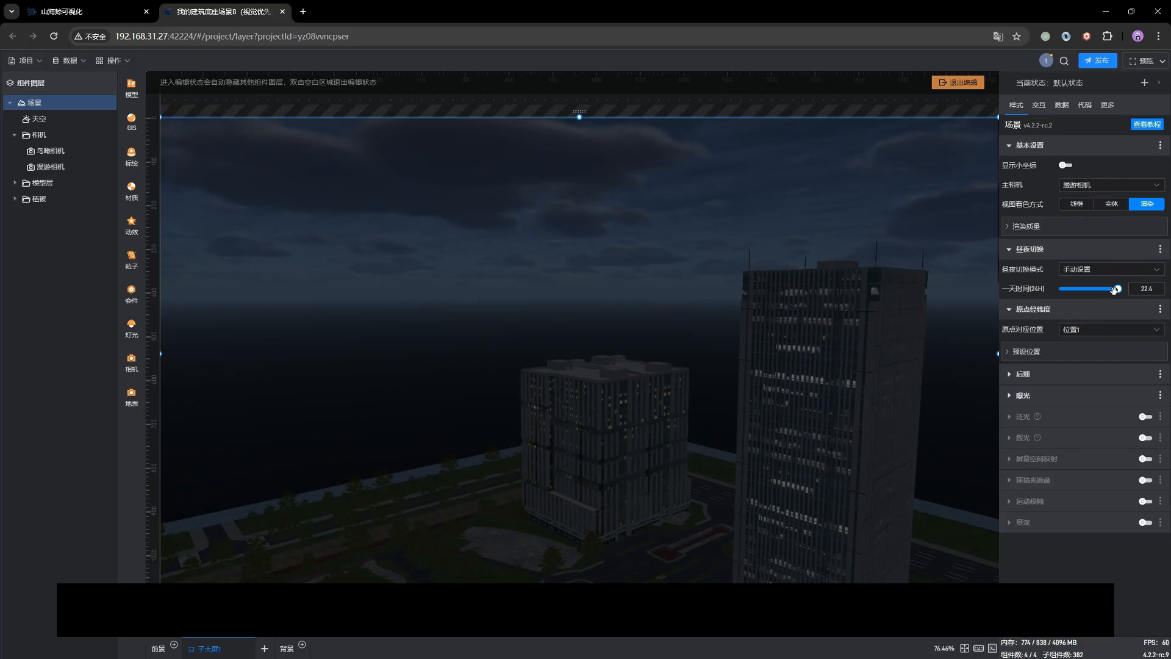
drag(1114, 289, 1076, 291)
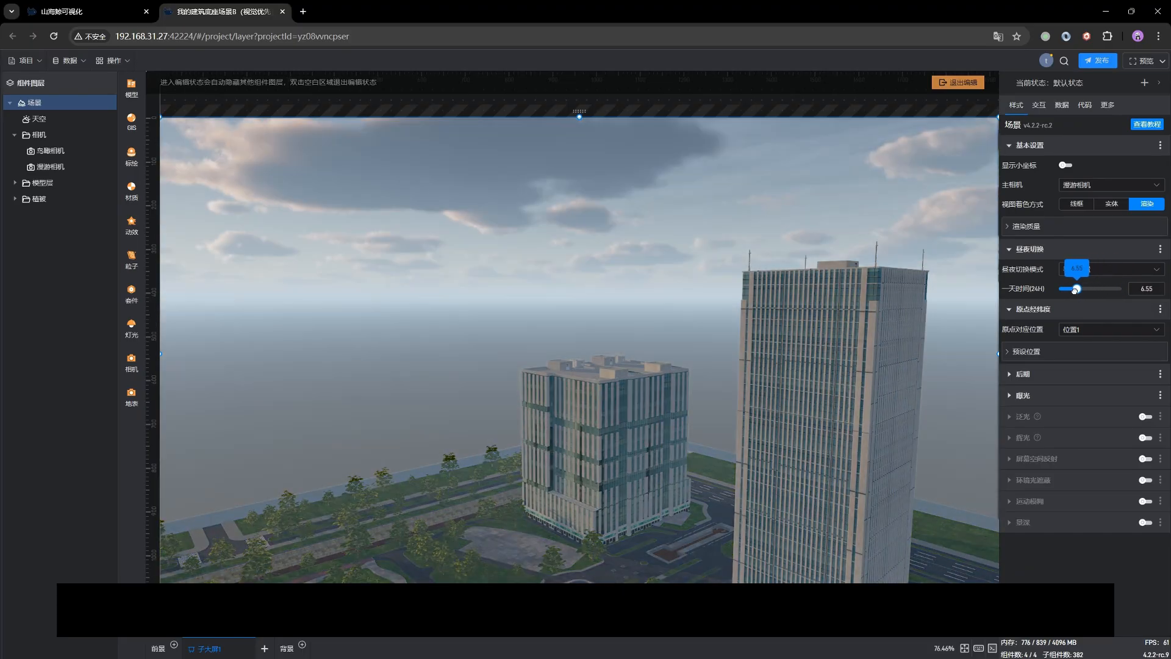
click(1100, 269)
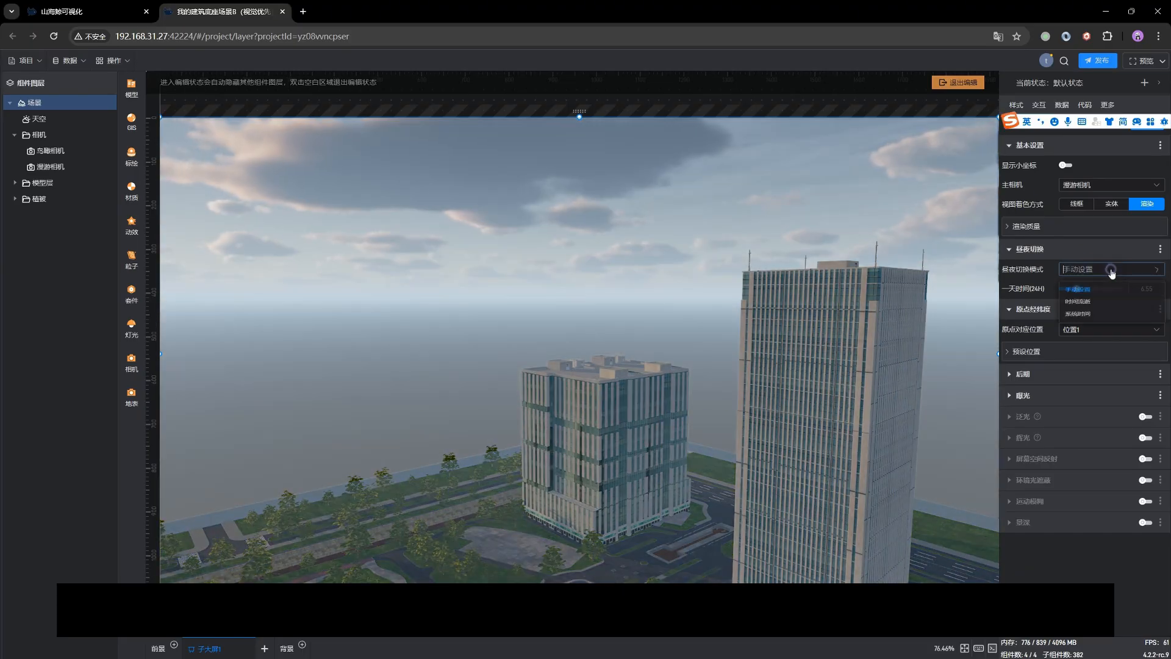
click(1104, 322)
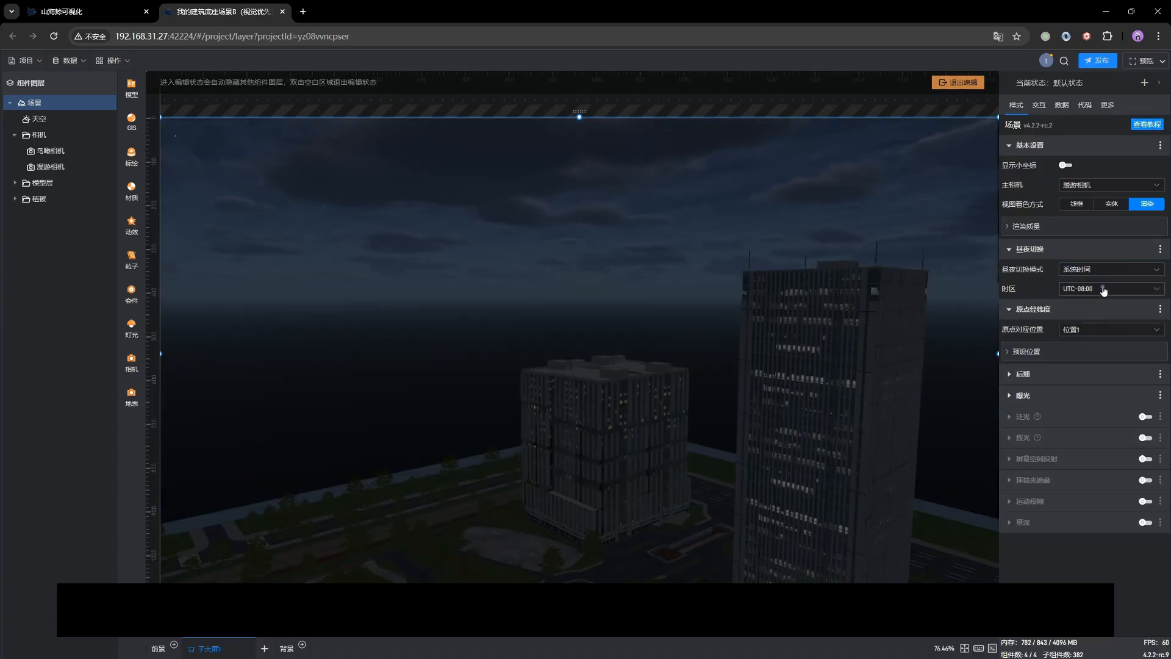
- Try UTC+05:00 as the day-night switching time zone, and set it to UTC+09:00
click(1106, 289)
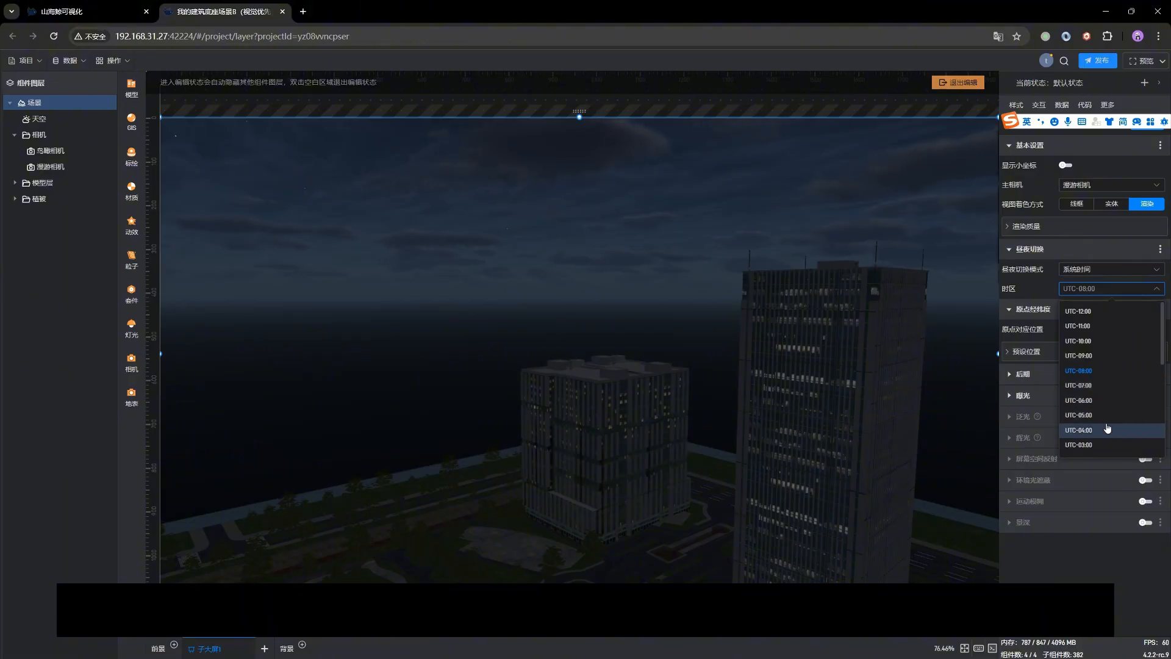
scroll(1108, 429, down, 4)
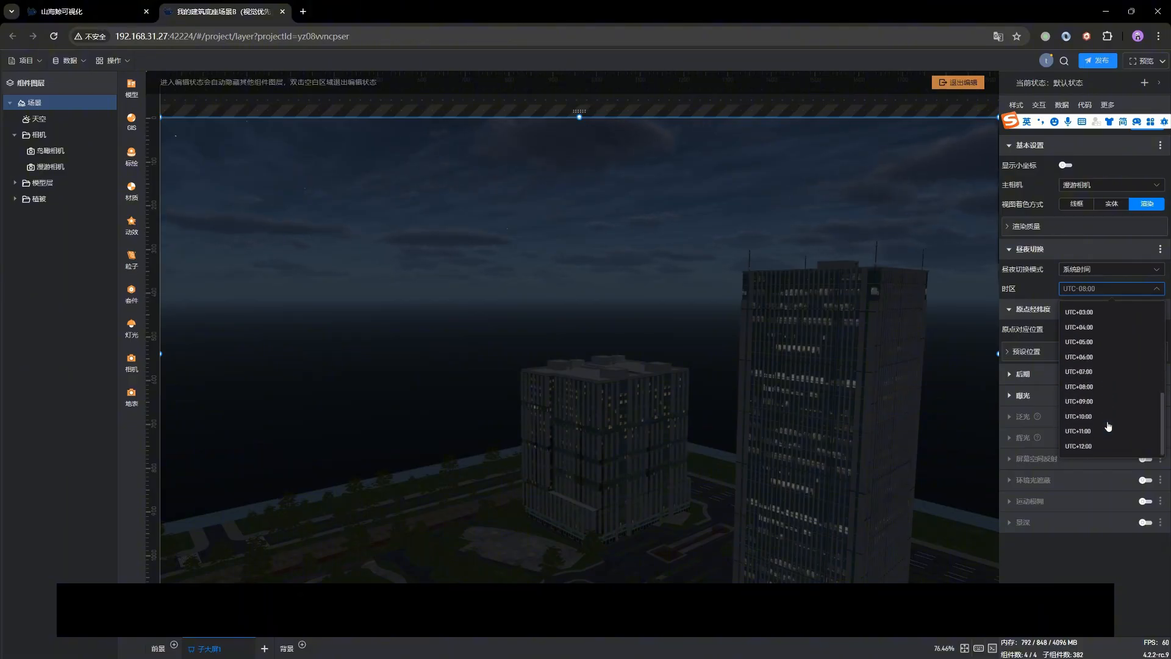
click(1092, 345)
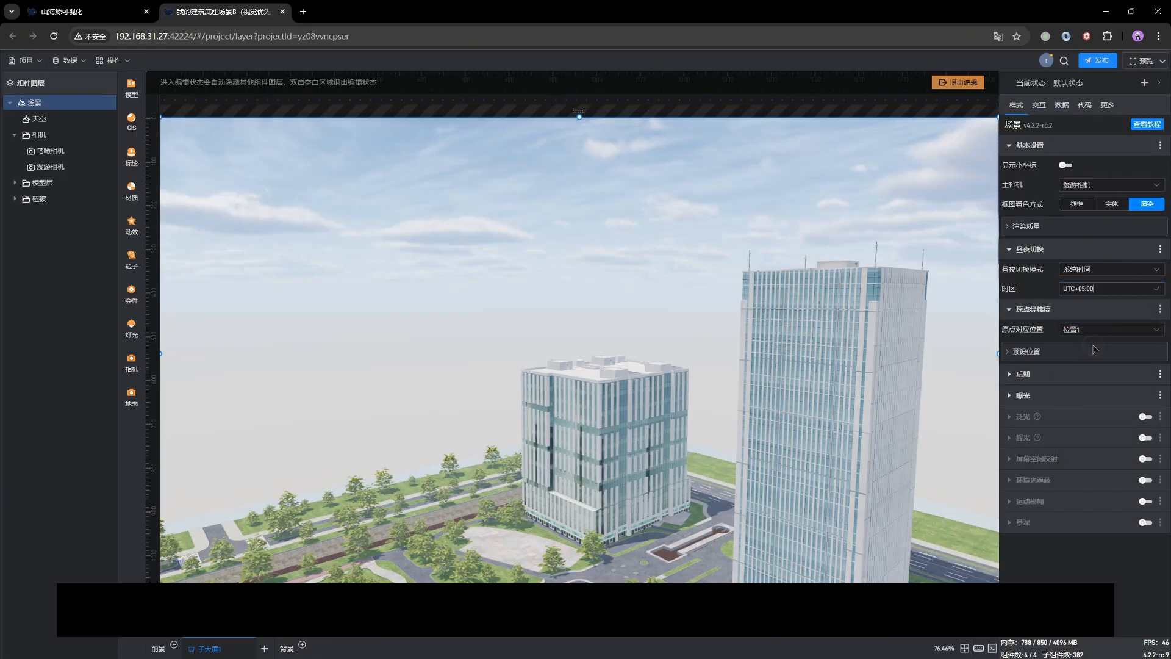
click(1102, 290)
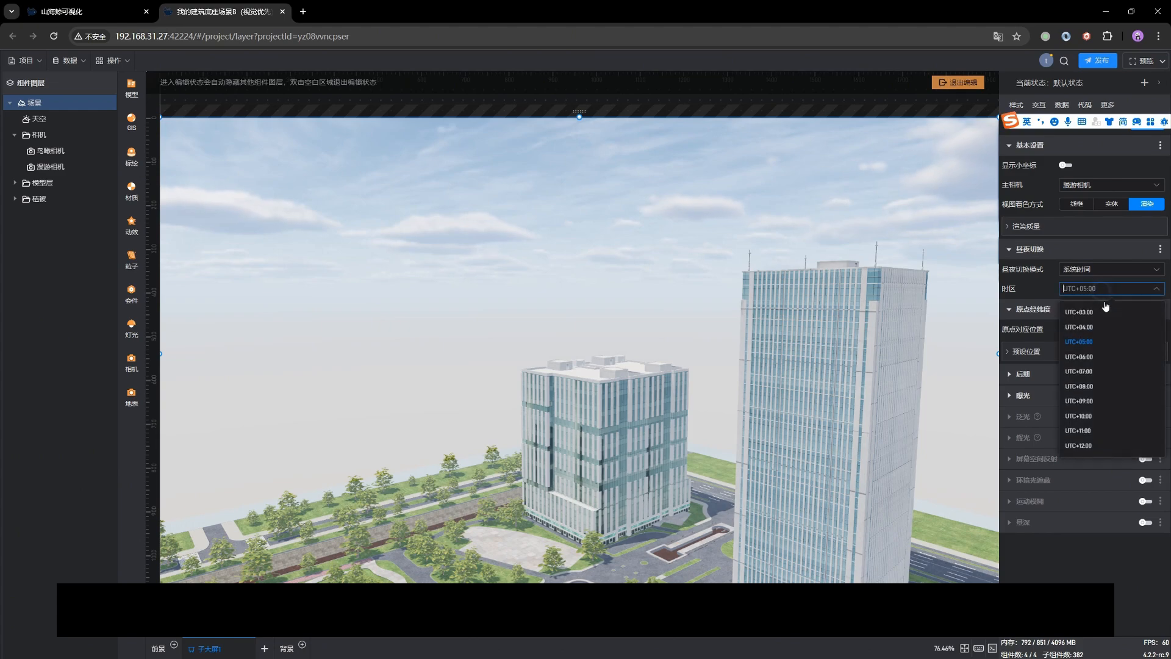
click(1096, 401)
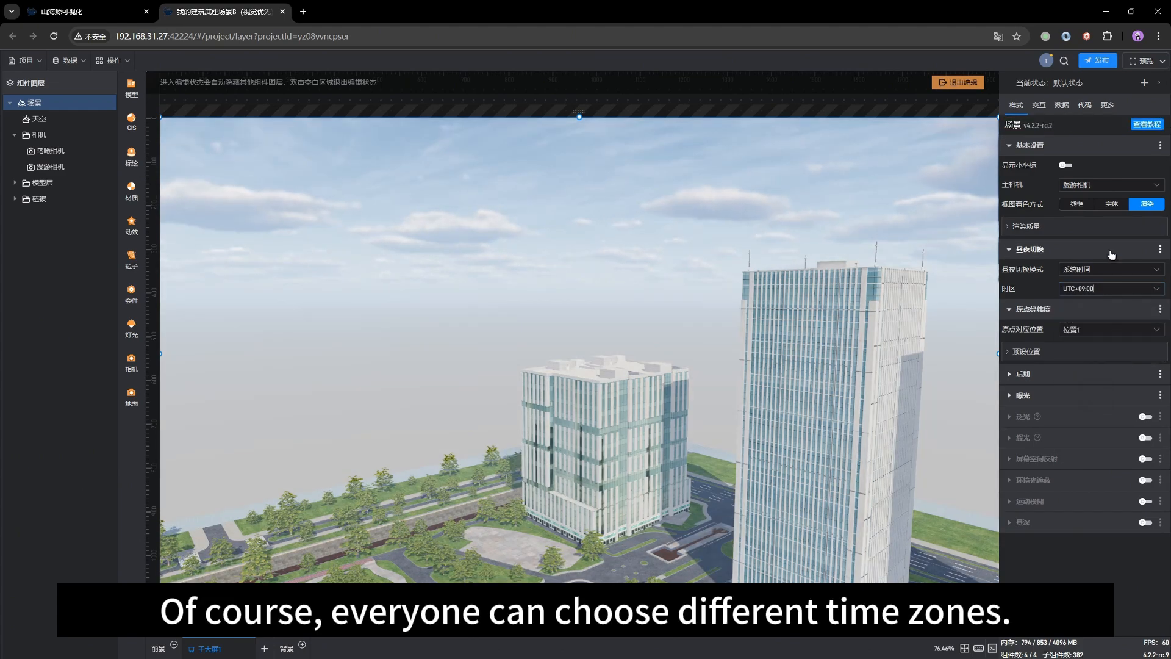
- Set the day-night switching mode to 时间流逝 and look around the sky above the rooftop gardens
click(1103, 268)
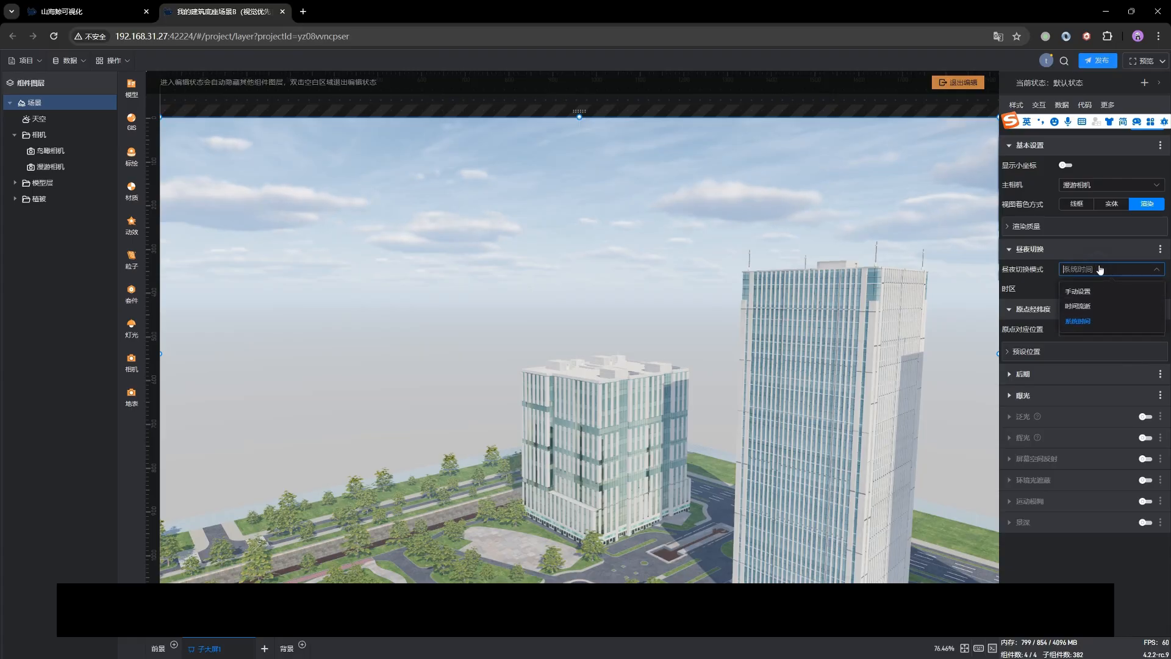
click(1095, 309)
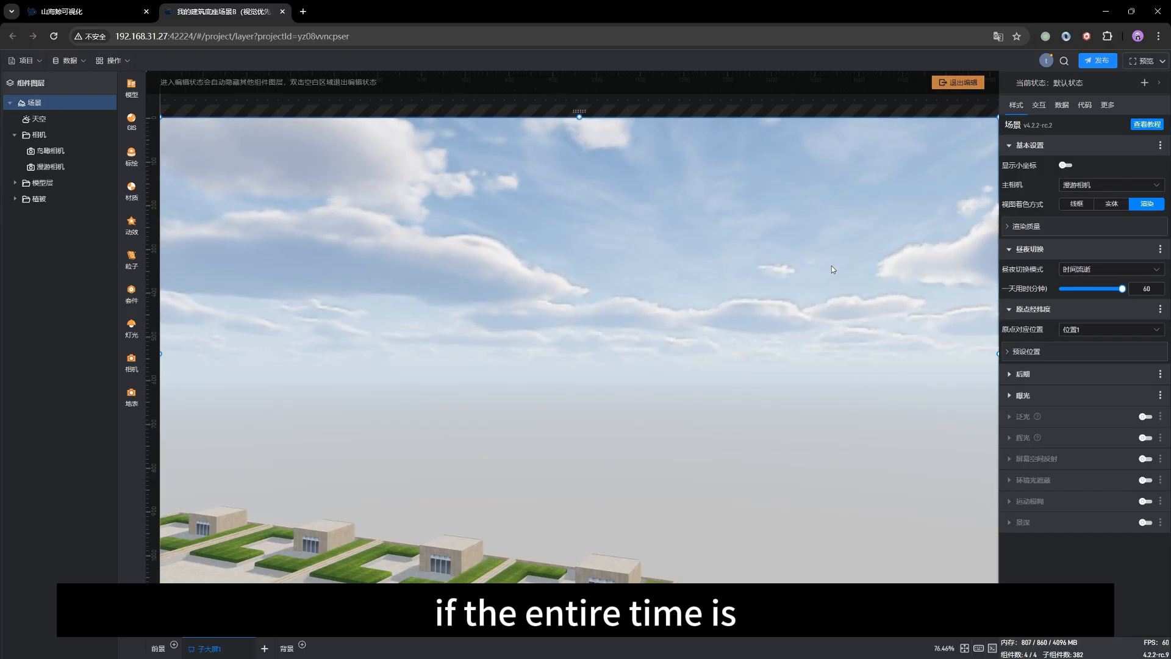
drag(816, 281, 642, 478)
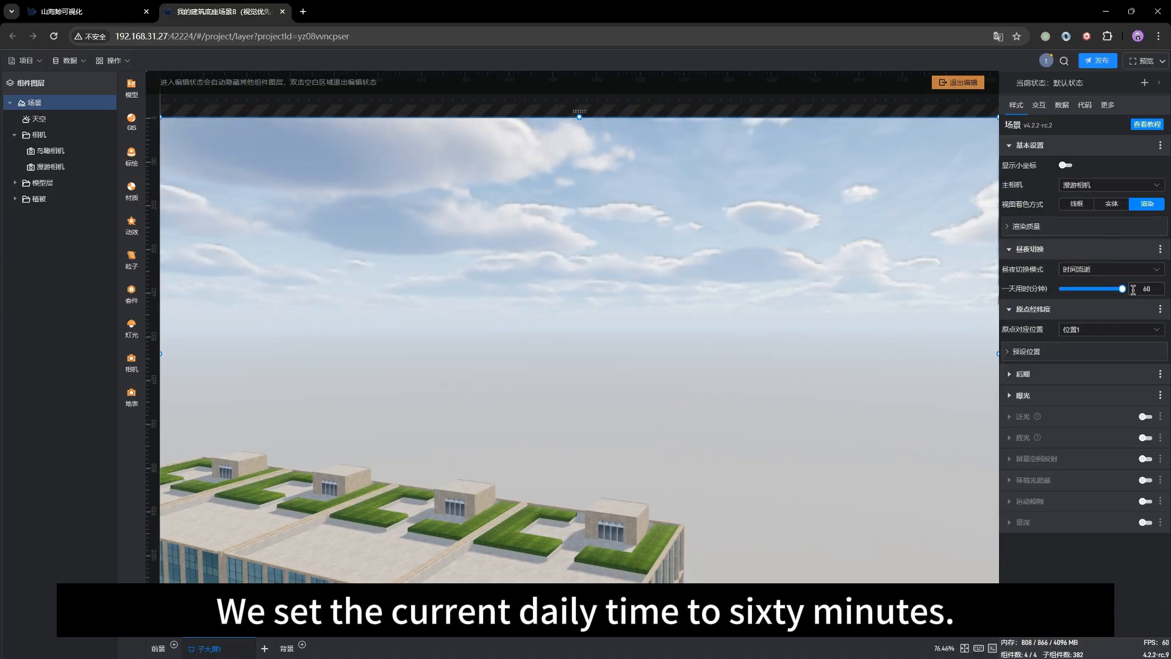
- Set 一天用时(分钟) to 1 and look around the scene to examine the accelerated change from day to night
drag(1122, 289, 1060, 289)
drag(507, 492, 700, 493)
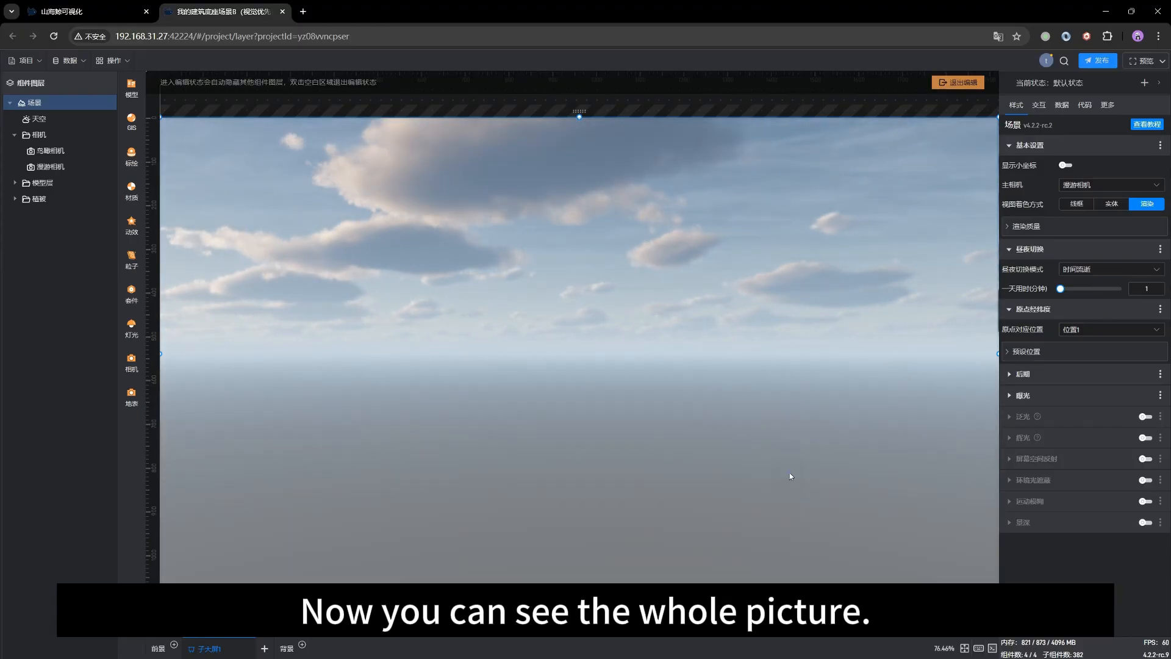
drag(789, 476, 753, 483)
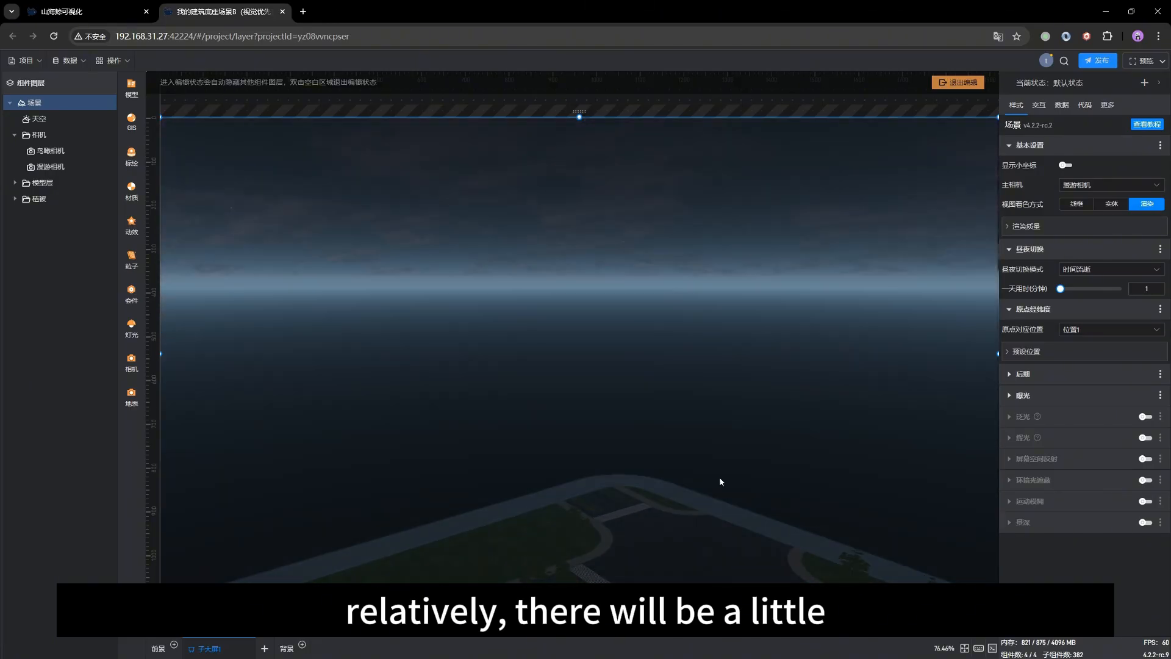
drag(700, 461, 634, 459)
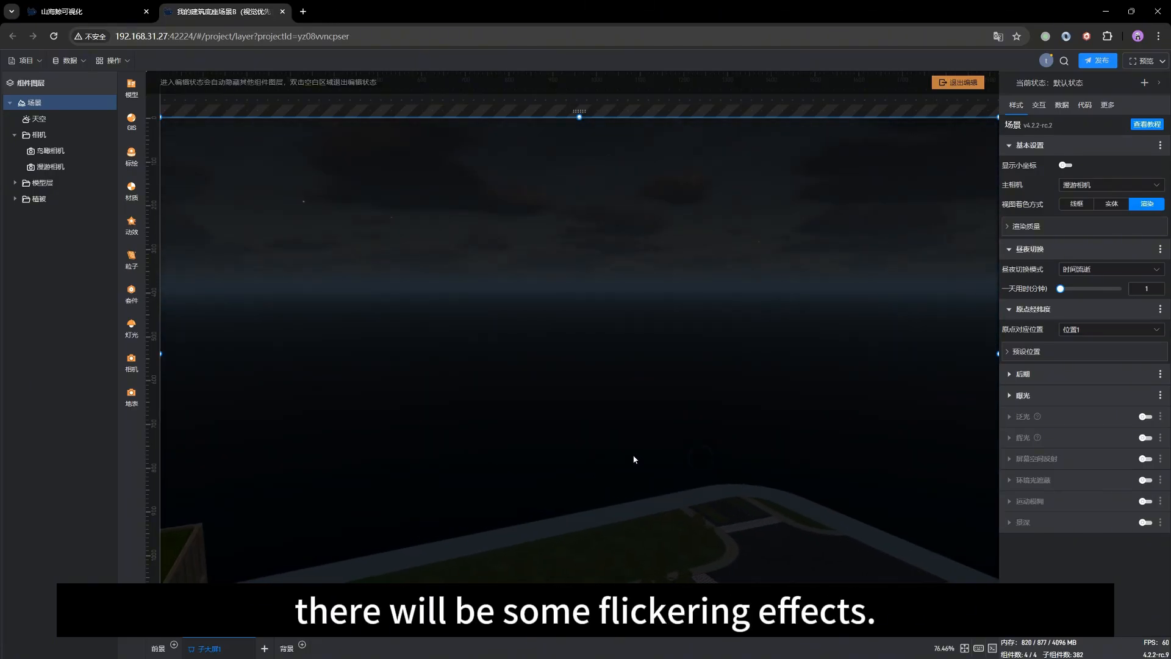
drag(726, 425, 445, 419)
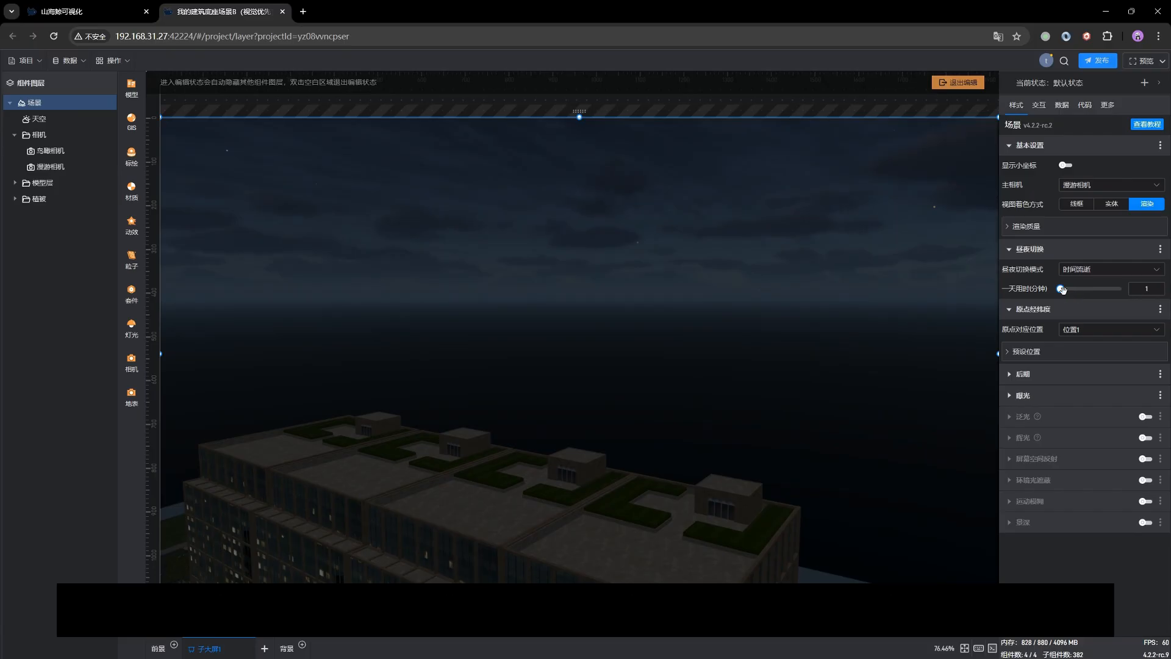
- Slow the time lapse by setting 一天用时(分钟) to 2, and look around the night scene
mouse_move(1062, 289)
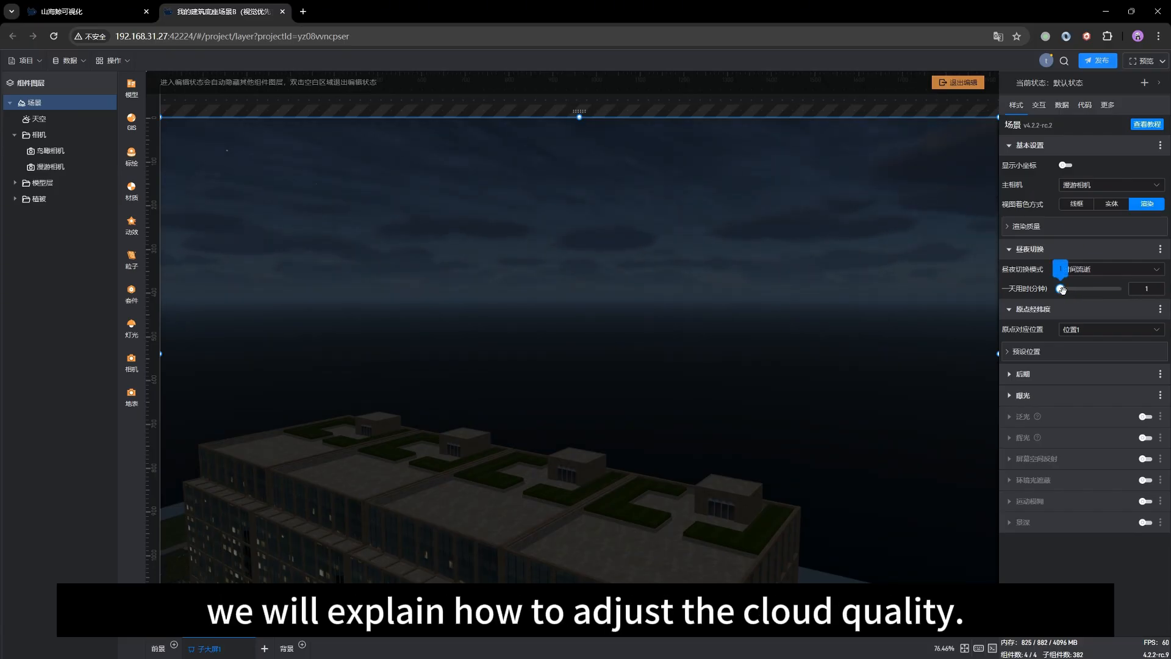
mouse_move(1062, 289)
mouse_down()
mouse_move(1080, 289)
mouse_move(1063, 288)
mouse_up()
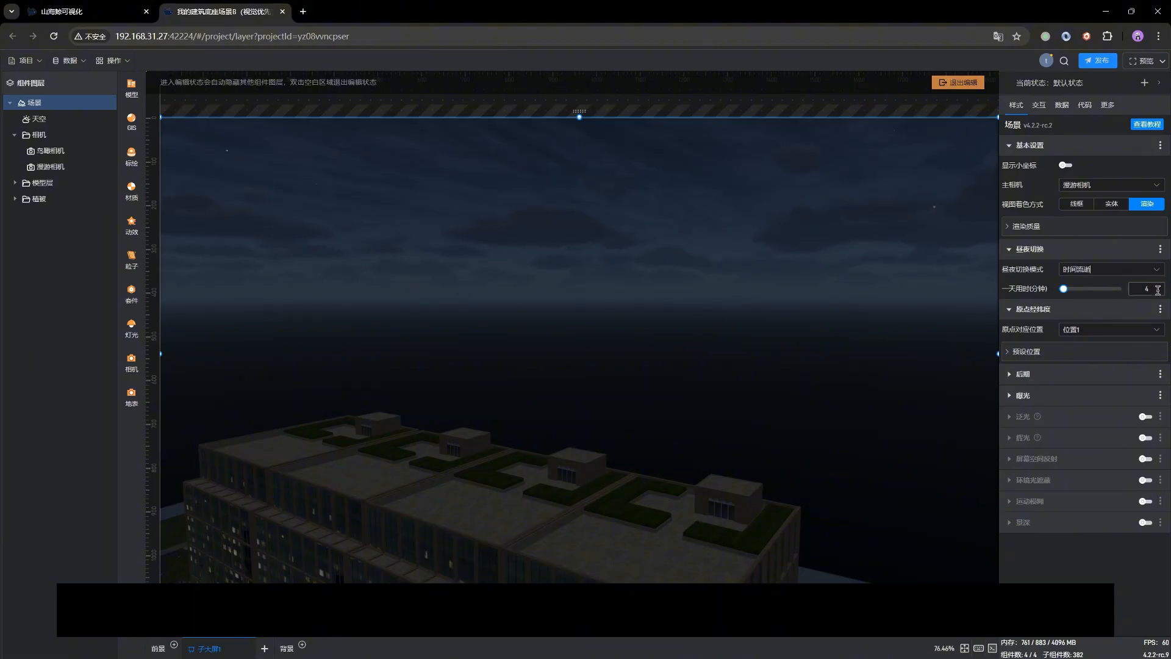
click(1137, 289)
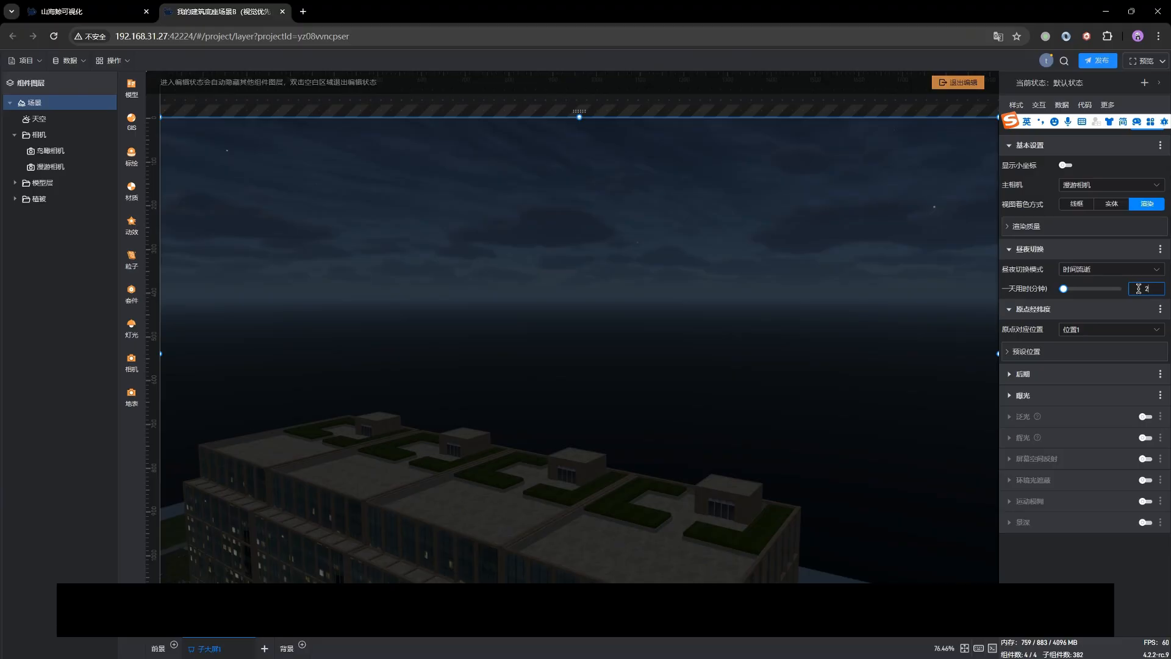
key(Return)
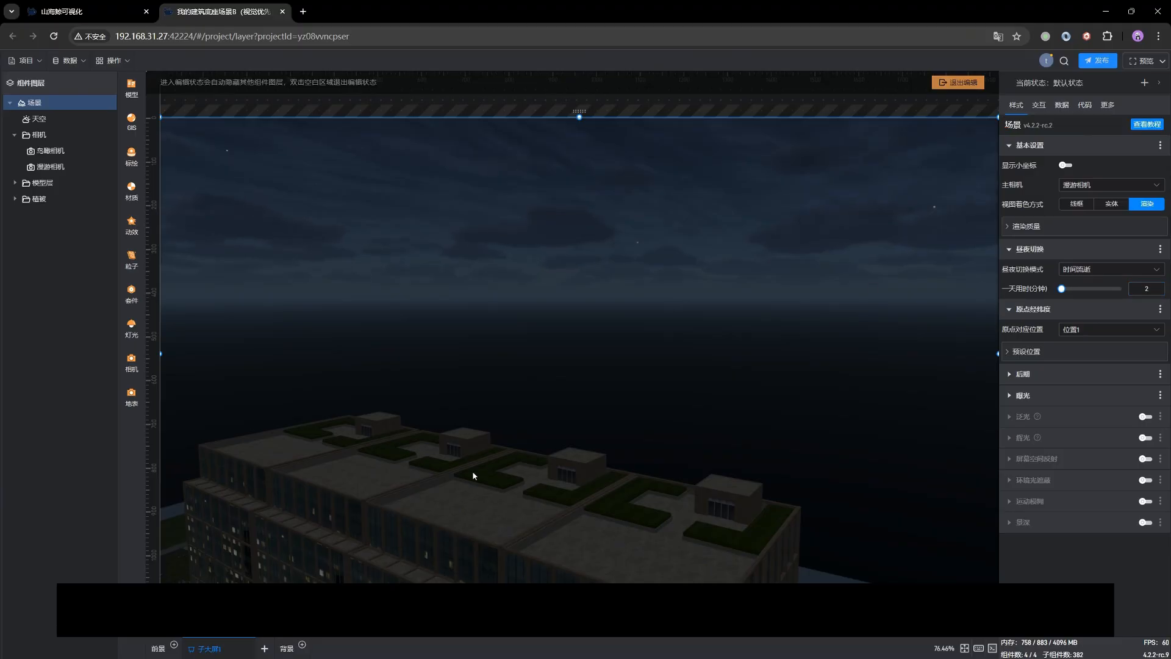
drag(429, 476, 744, 482)
drag(497, 490, 746, 476)
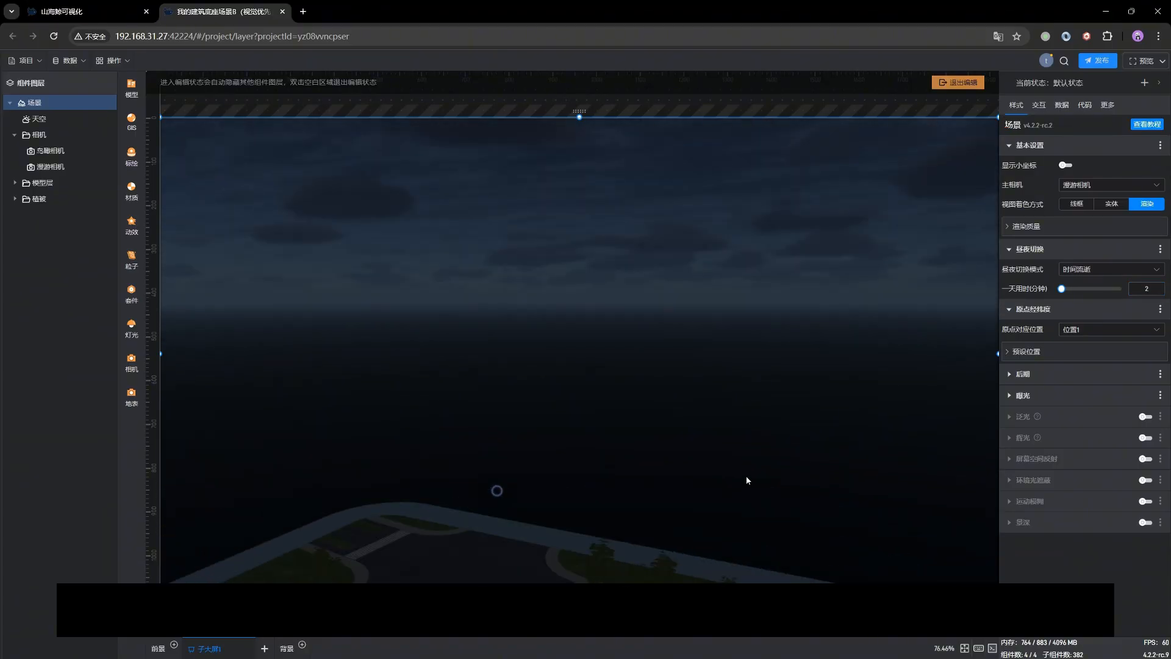
drag(519, 523, 855, 510)
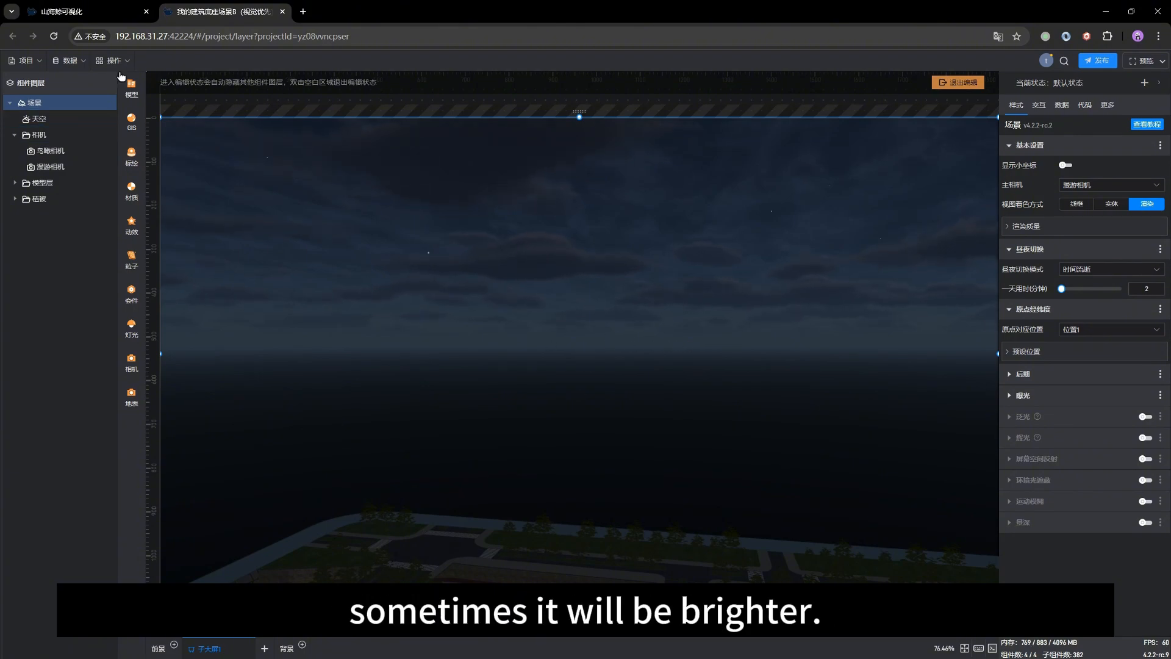
- Set the fog density (雾 密度) of the 天空 component to 0
click(47, 124)
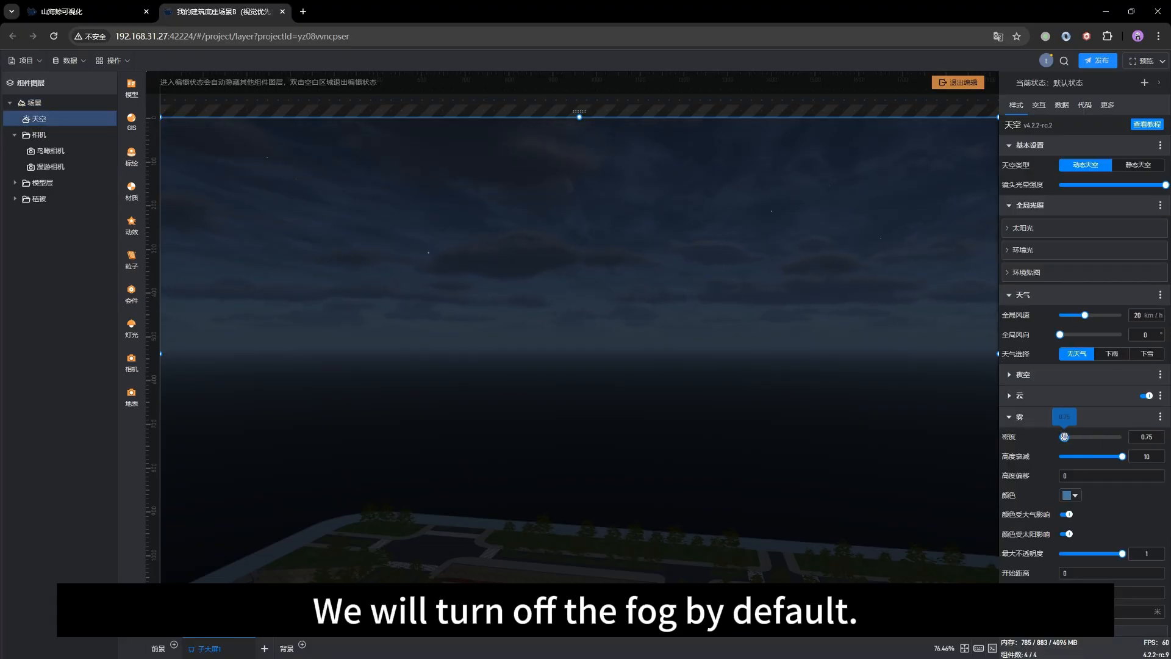
drag(1064, 437, 1058, 437)
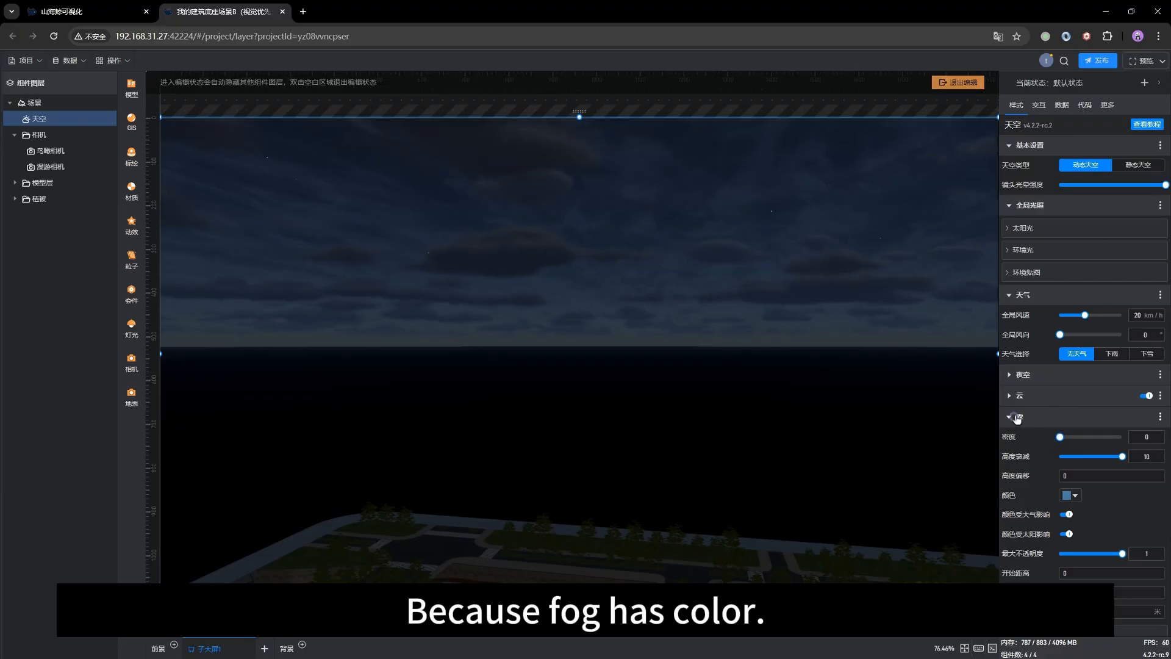
click(1015, 417)
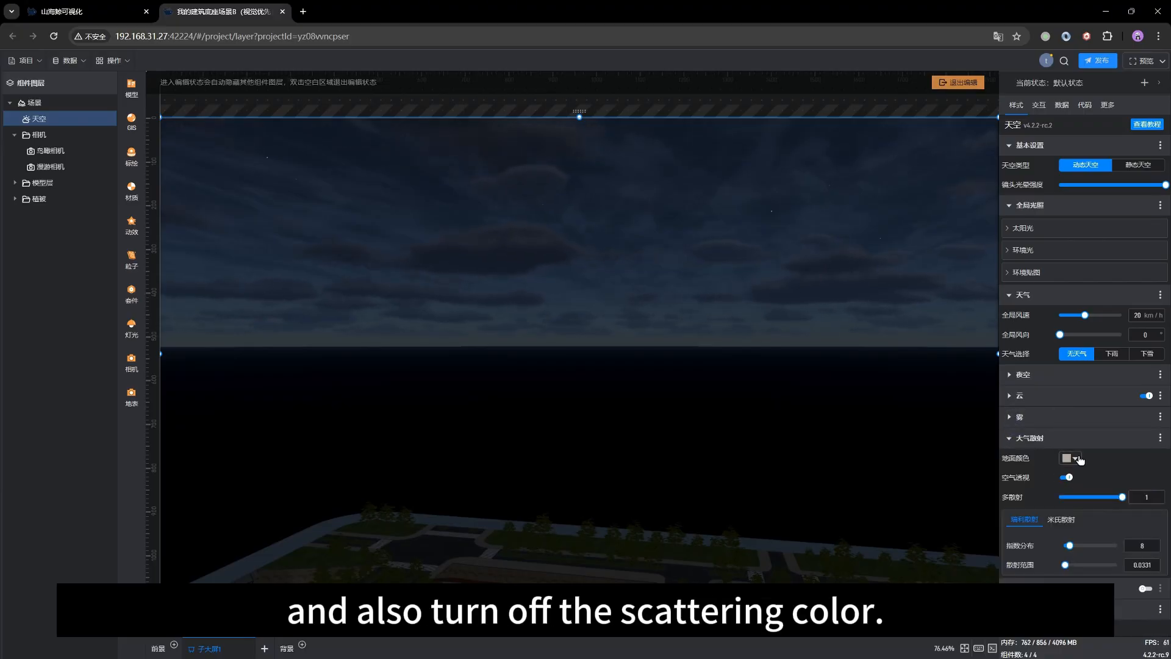
- Set the sky's 大气散射 ground colour (地面颜色) to black #000000FF and look around the horizon and buildings
click(1069, 457)
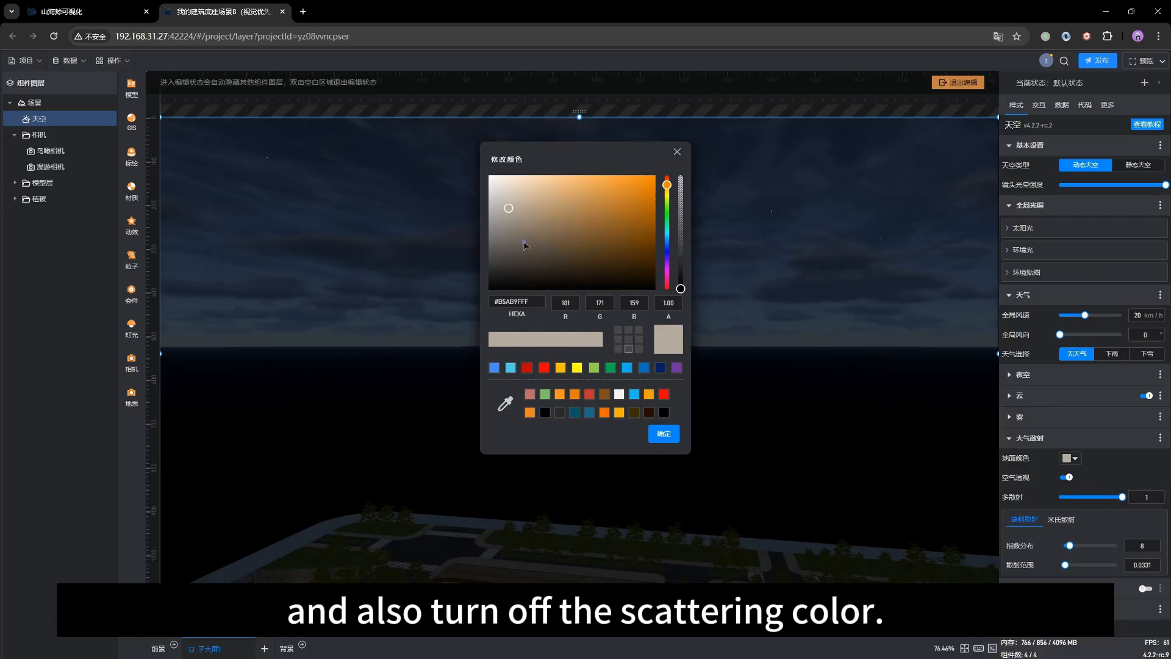
drag(524, 241, 376, 375)
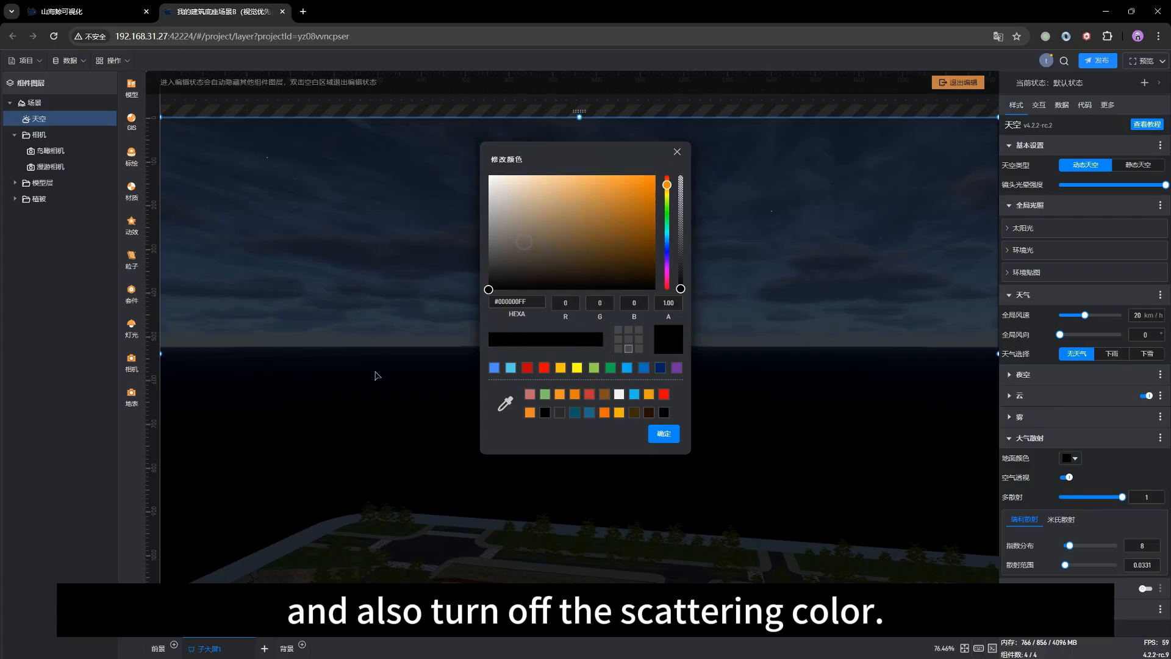
click(663, 433)
drag(533, 441, 791, 429)
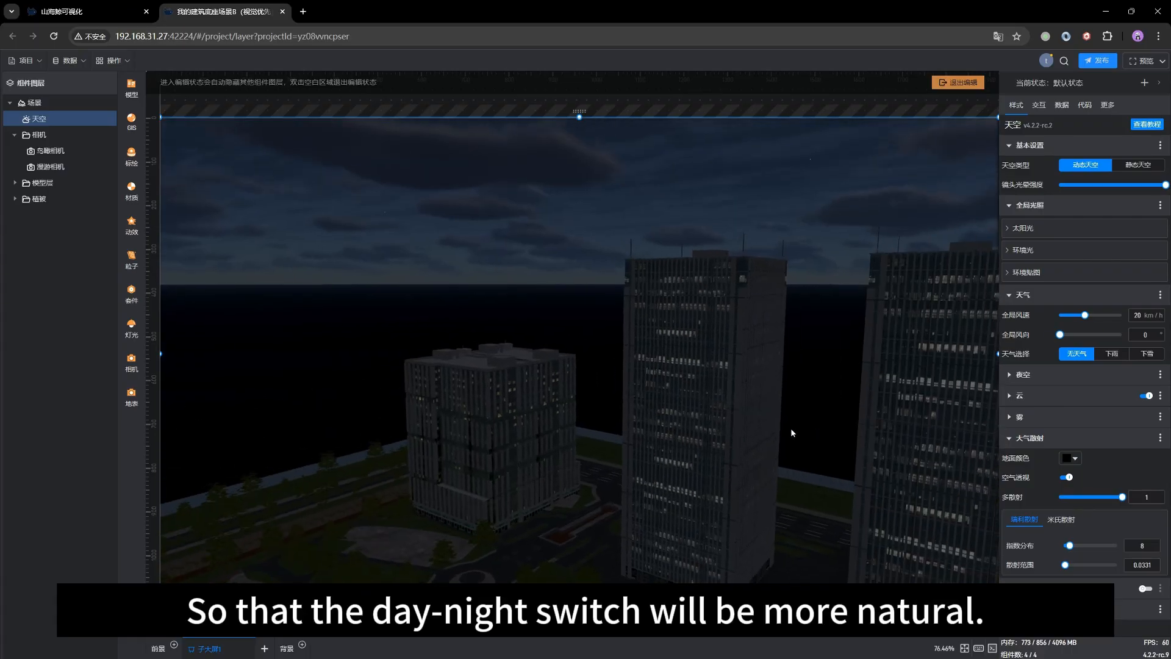
drag(567, 478, 862, 472)
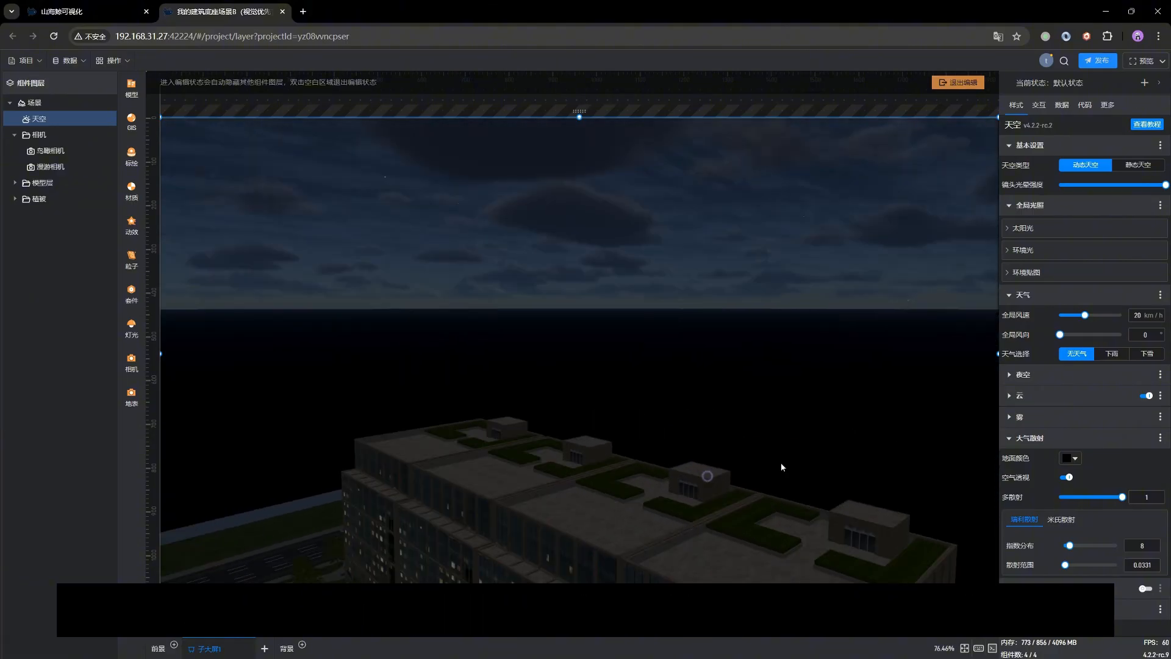
- Set the 场景 component's 一天用时(分钟) to 1 and look around the buildings to examine the night-to-day transition
click(51, 102)
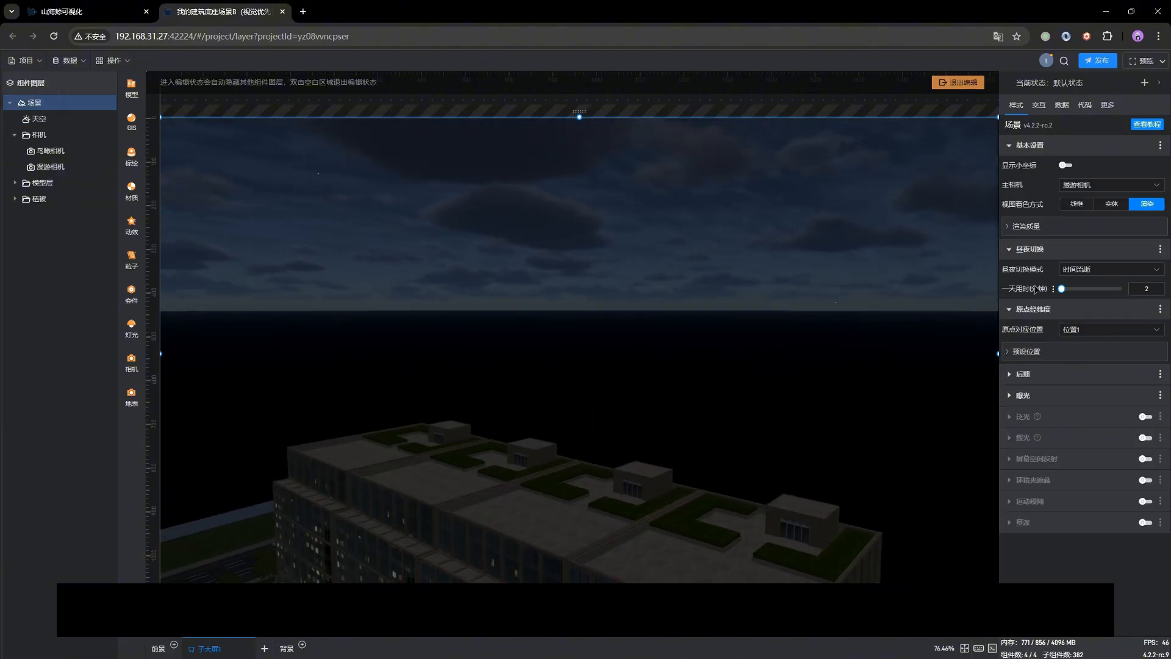
mouse_move(1062, 289)
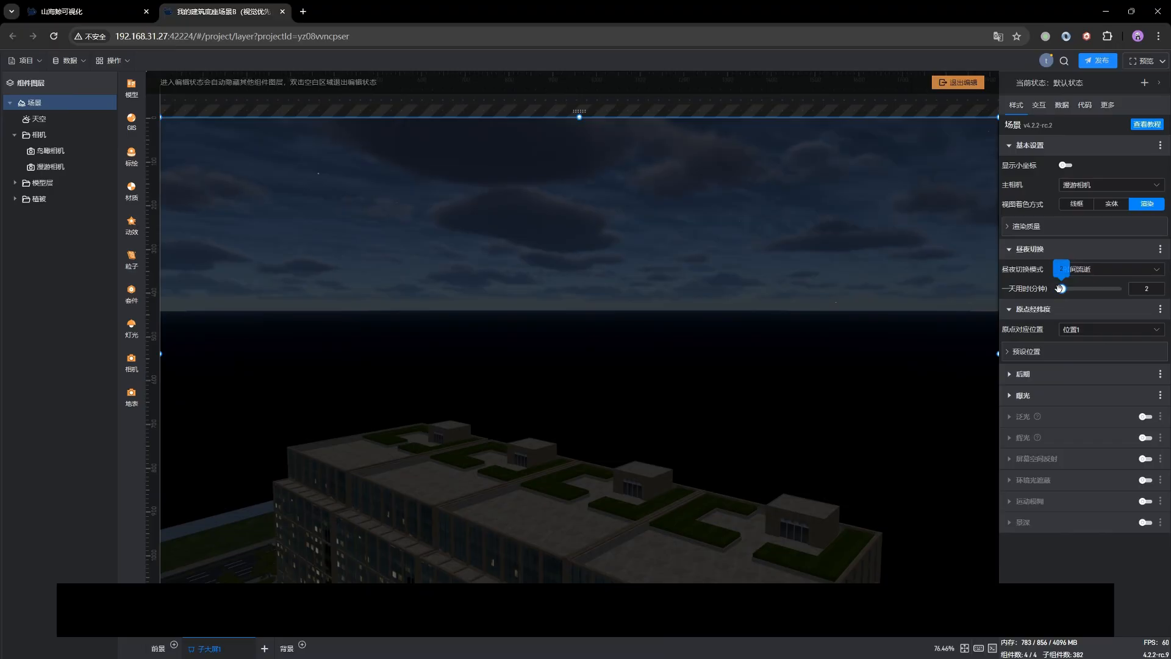
click(1150, 290)
key(BackSpace)
text(1)
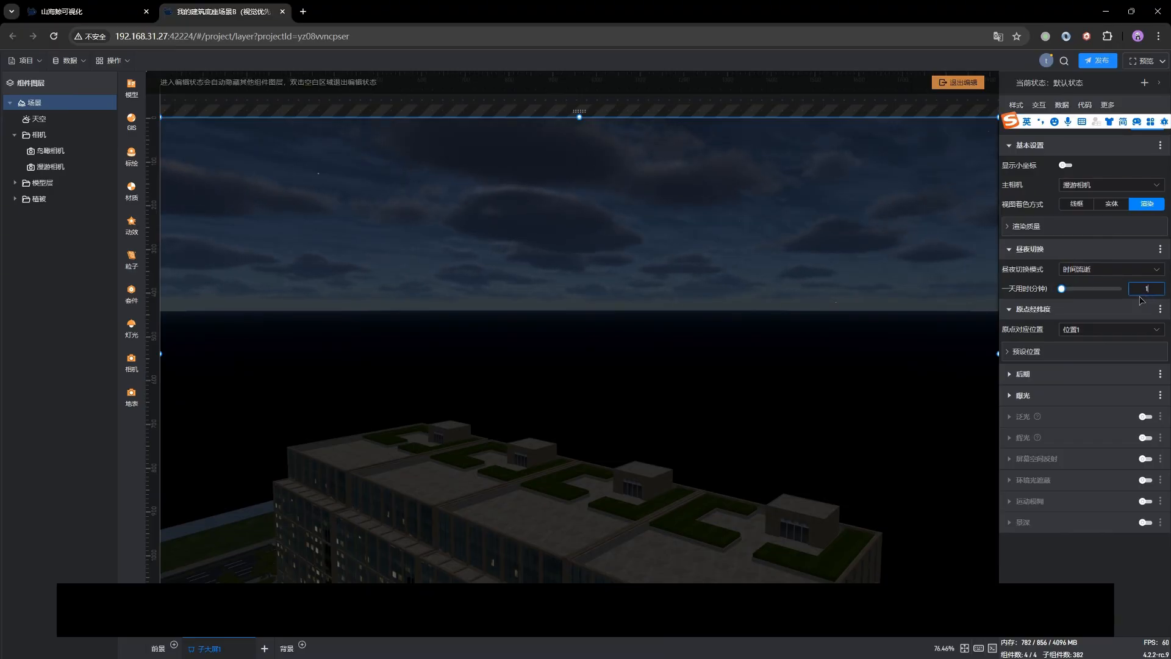
drag(470, 428, 571, 458)
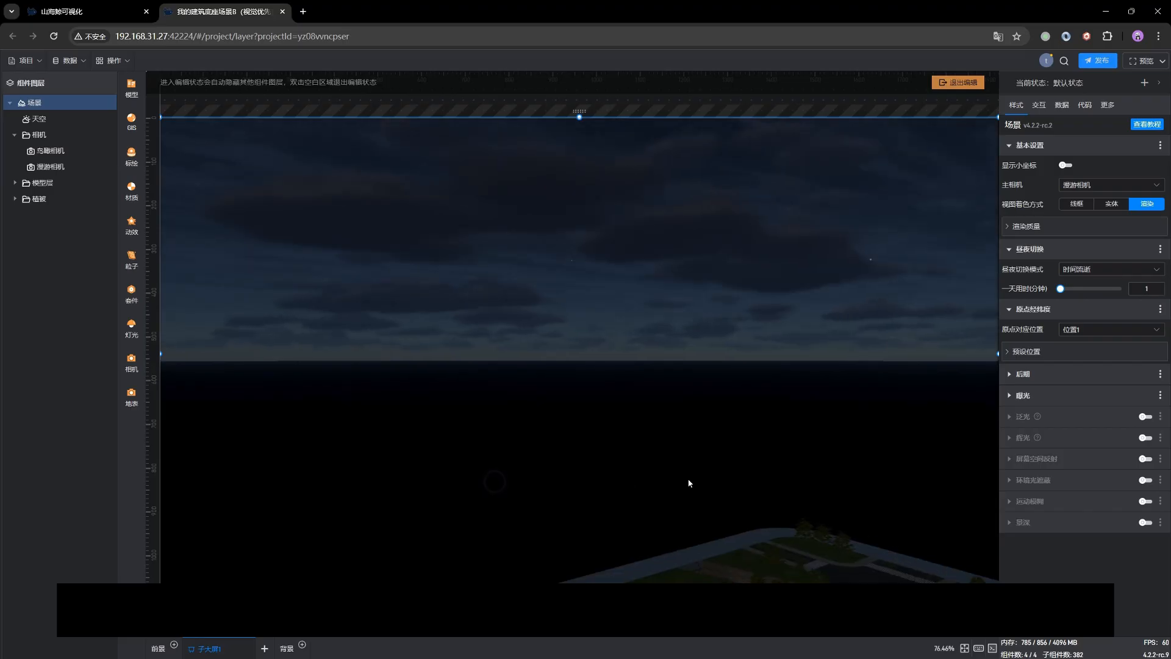
drag(627, 498, 695, 496)
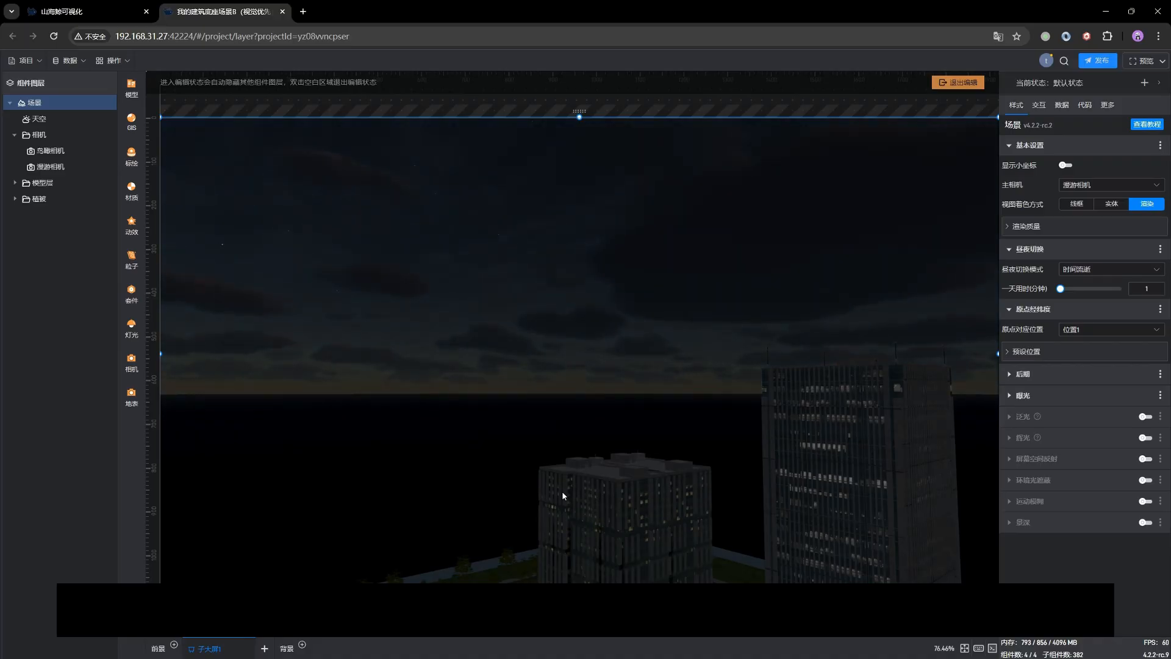
drag(562, 490, 742, 505)
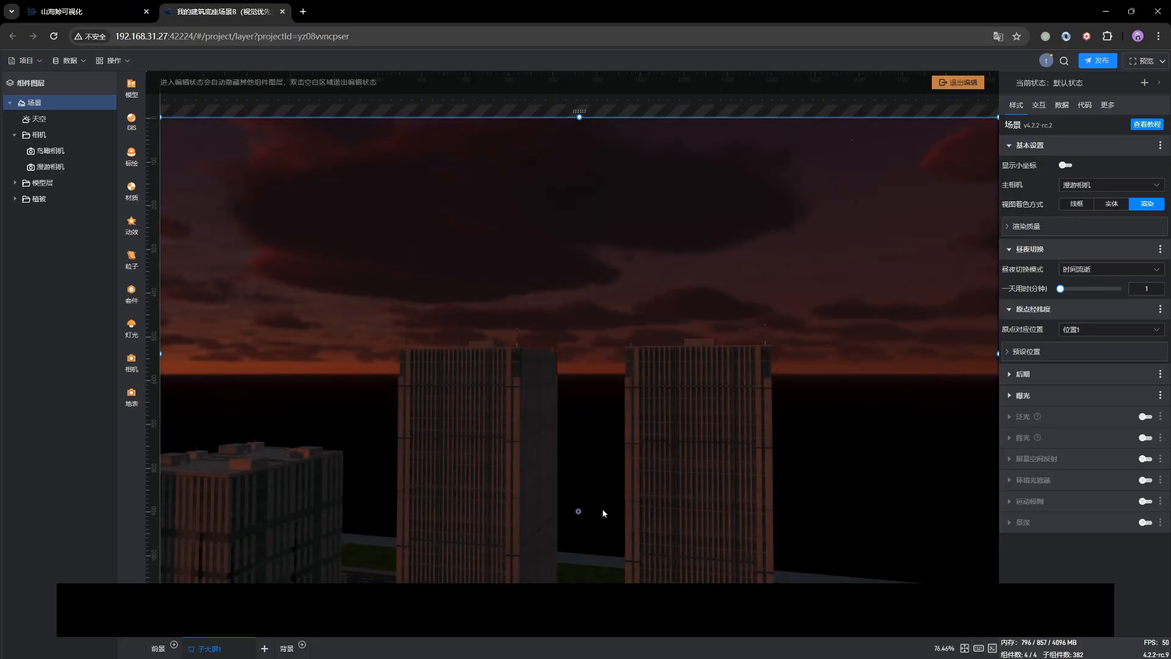
drag(602, 507, 800, 512)
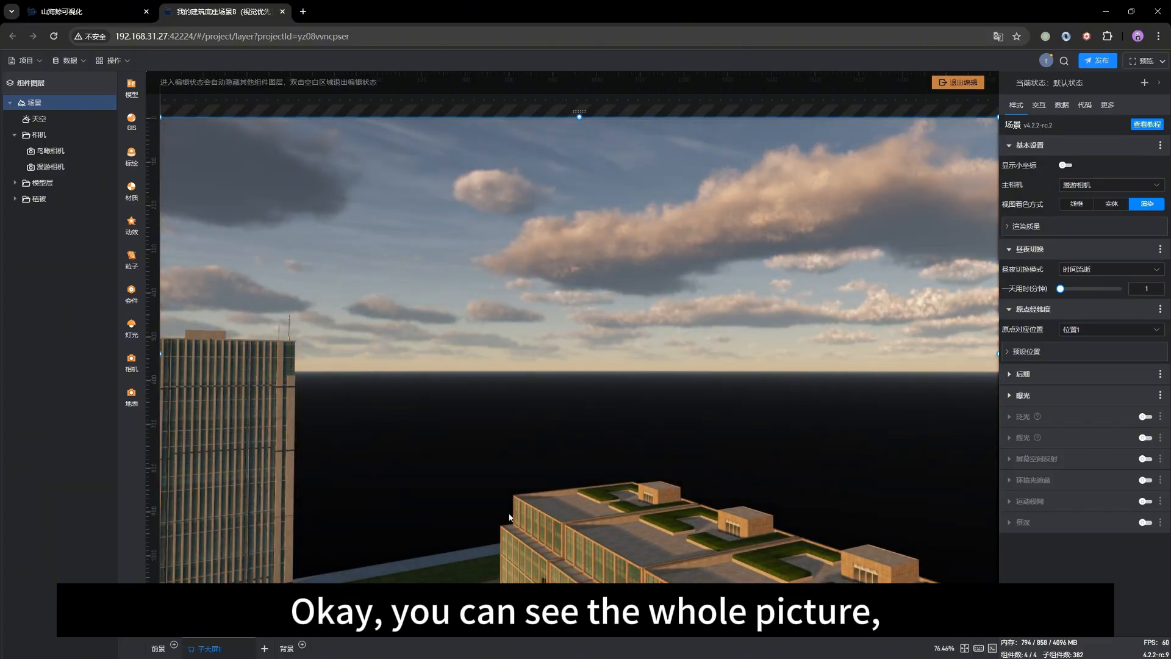
drag(574, 525, 661, 542)
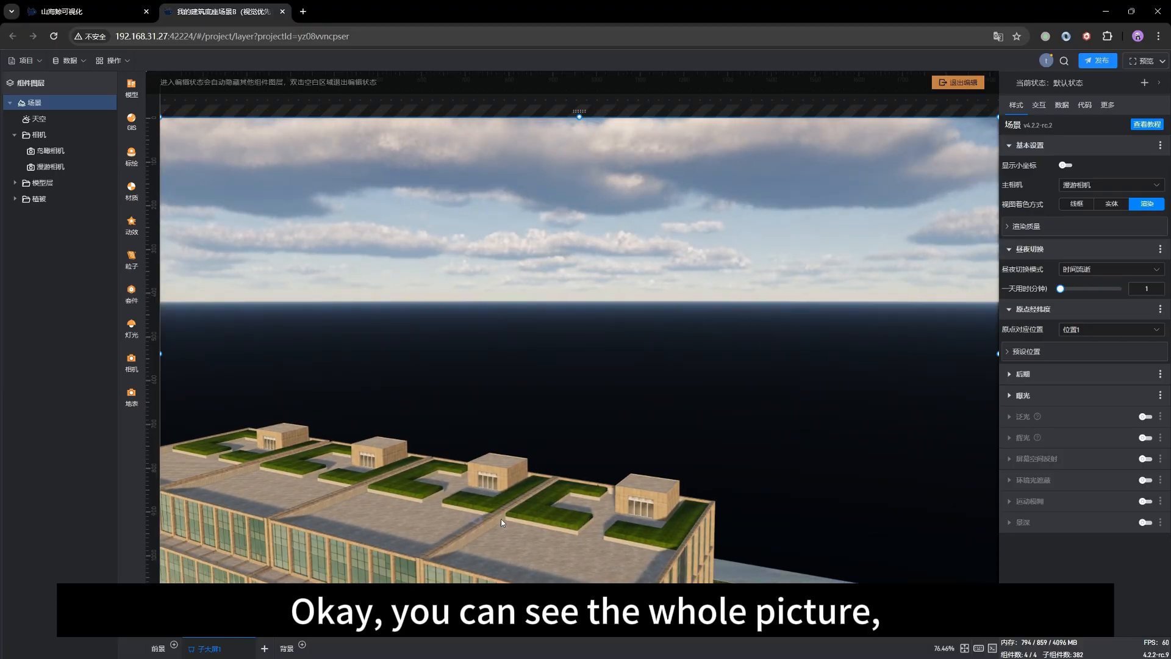
drag(470, 522, 400, 510)
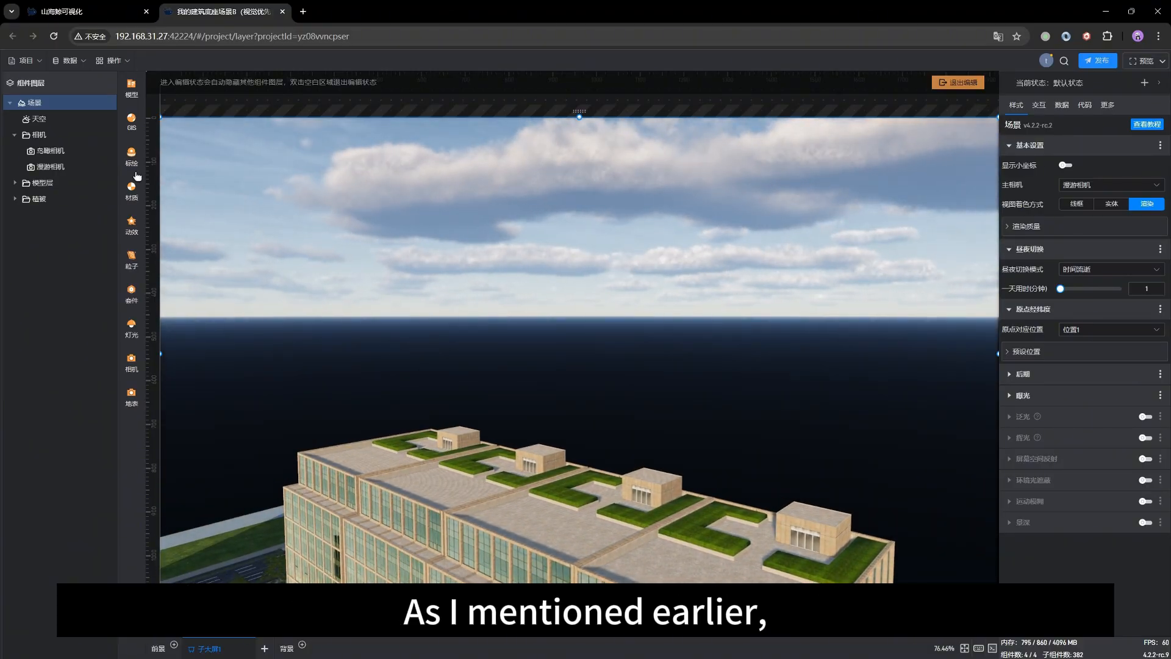
- Set the cloud rendering quality (云 渲染质量) of the 天空 component to 中 and look around the sky
click(38, 119)
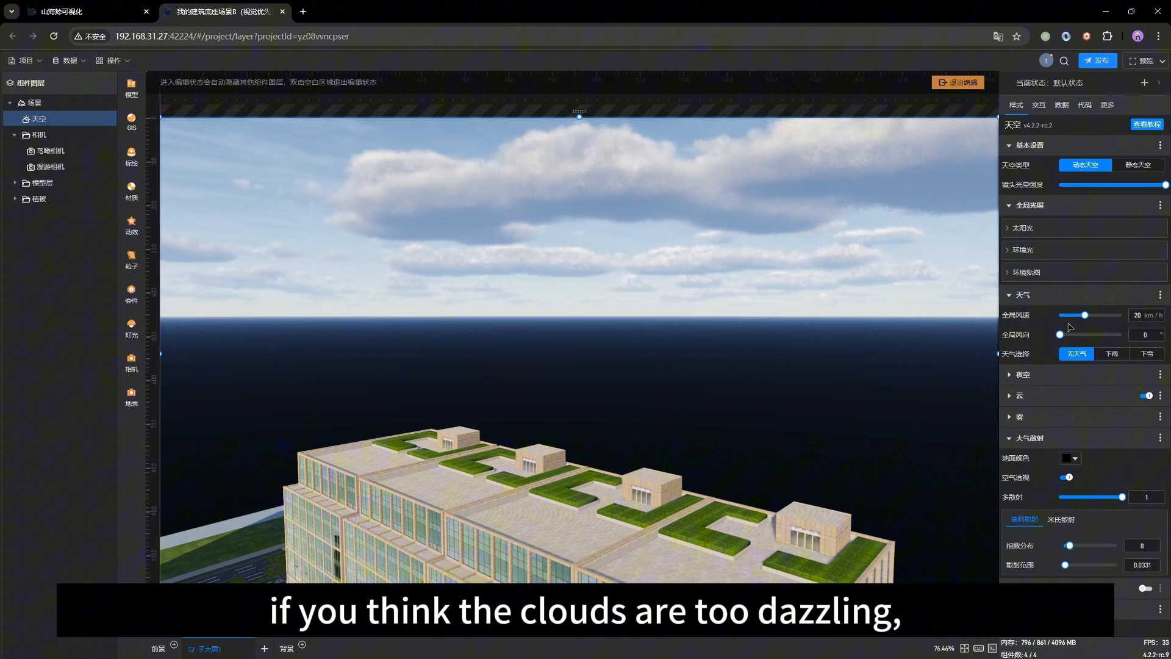
click(1038, 401)
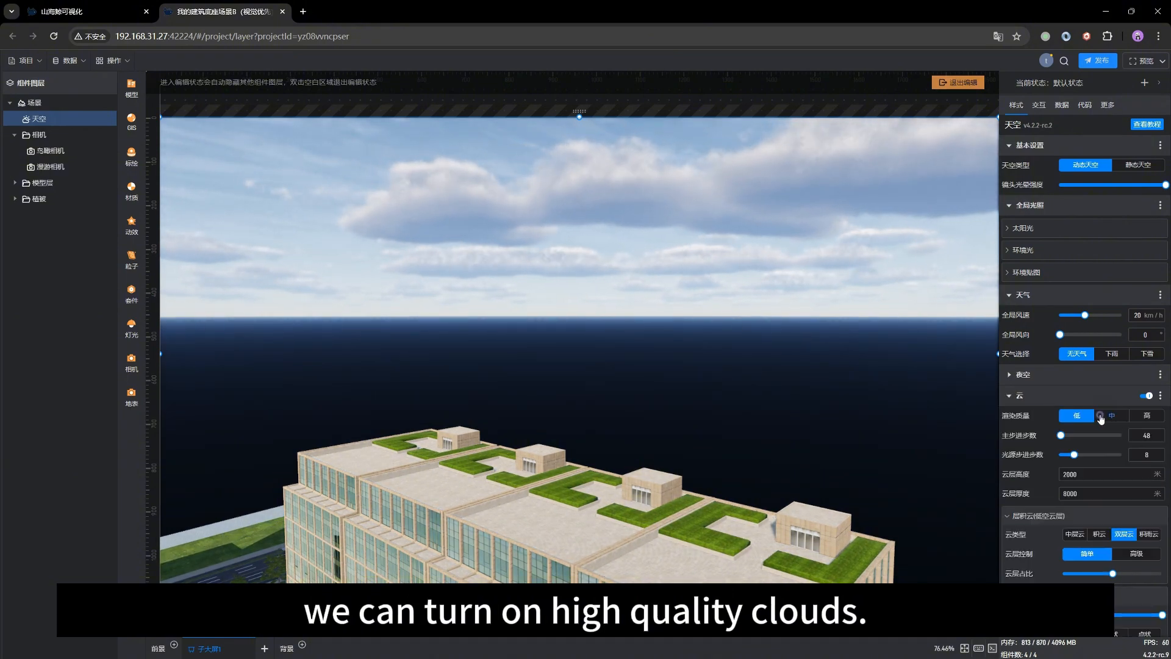
drag(528, 439, 571, 432)
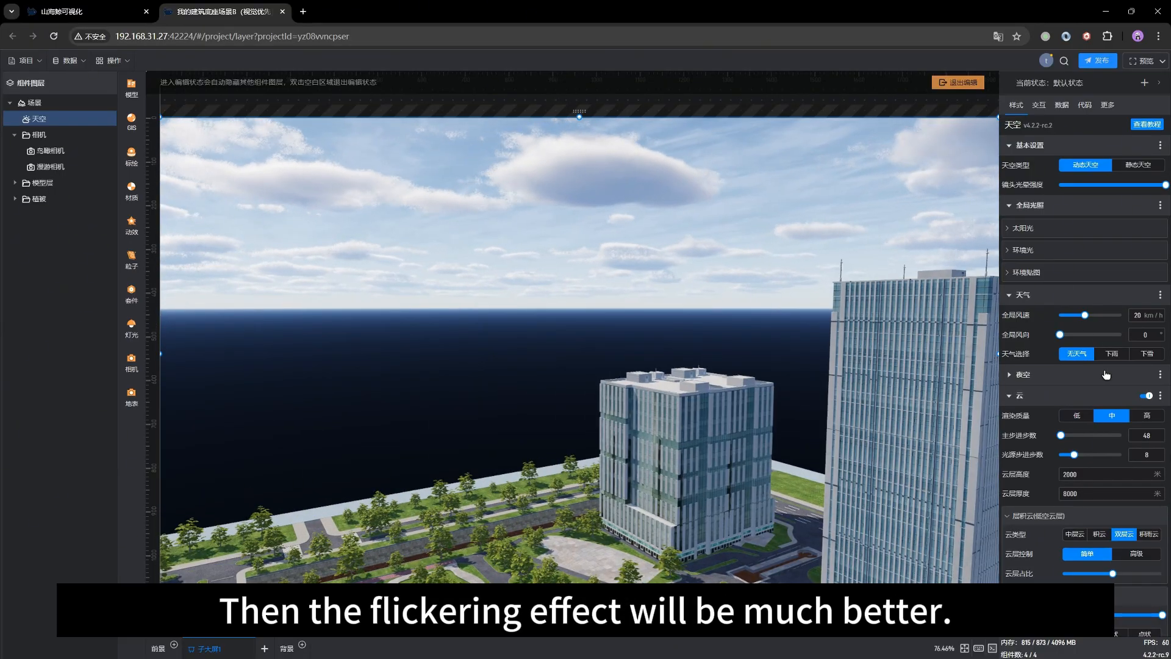
- Set the 云类型 of the clouds to 积云, look around the sky, and set the cloud 渲染质量 to 低
click(1099, 534)
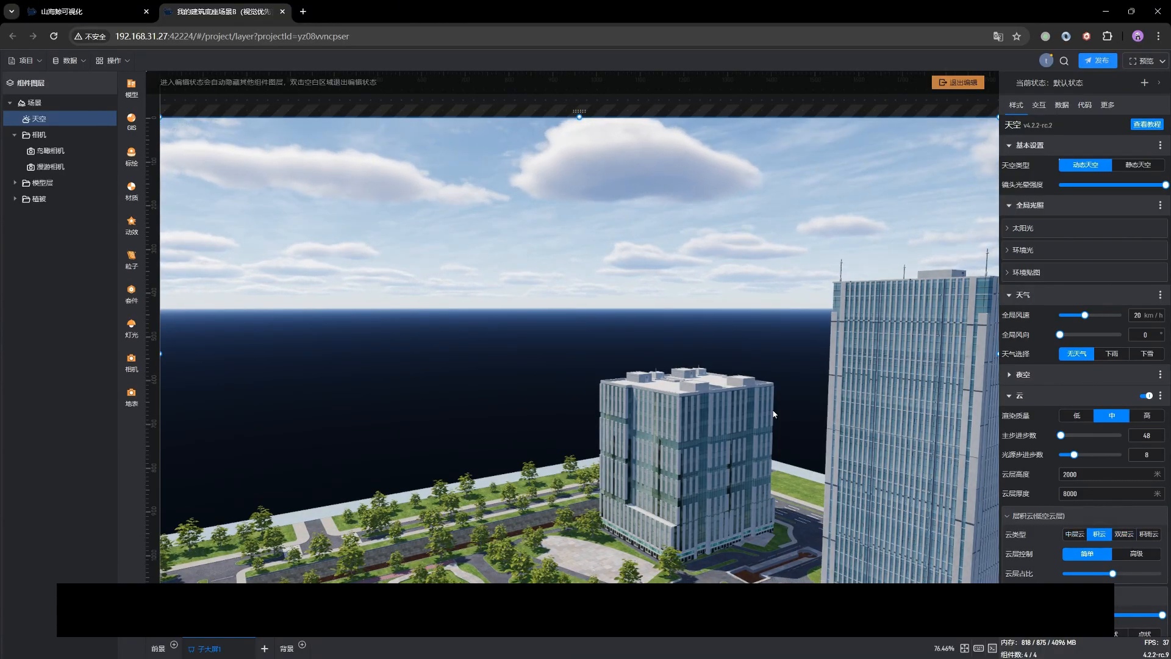
drag(709, 431, 541, 379)
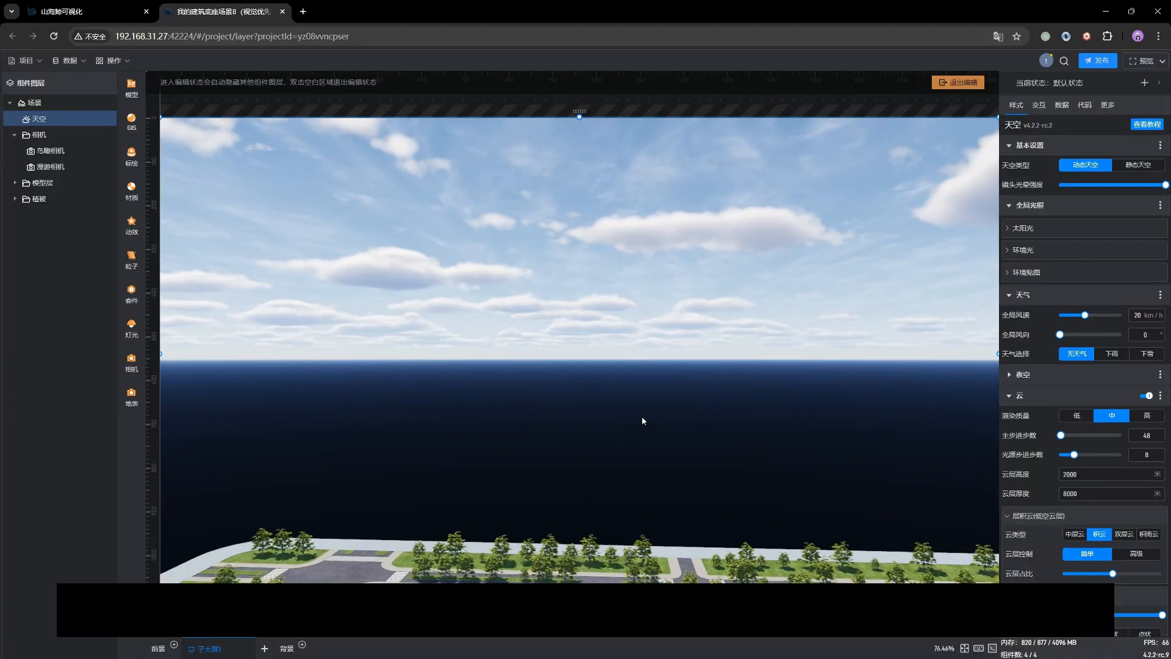
drag(642, 416, 405, 406)
drag(609, 398, 360, 458)
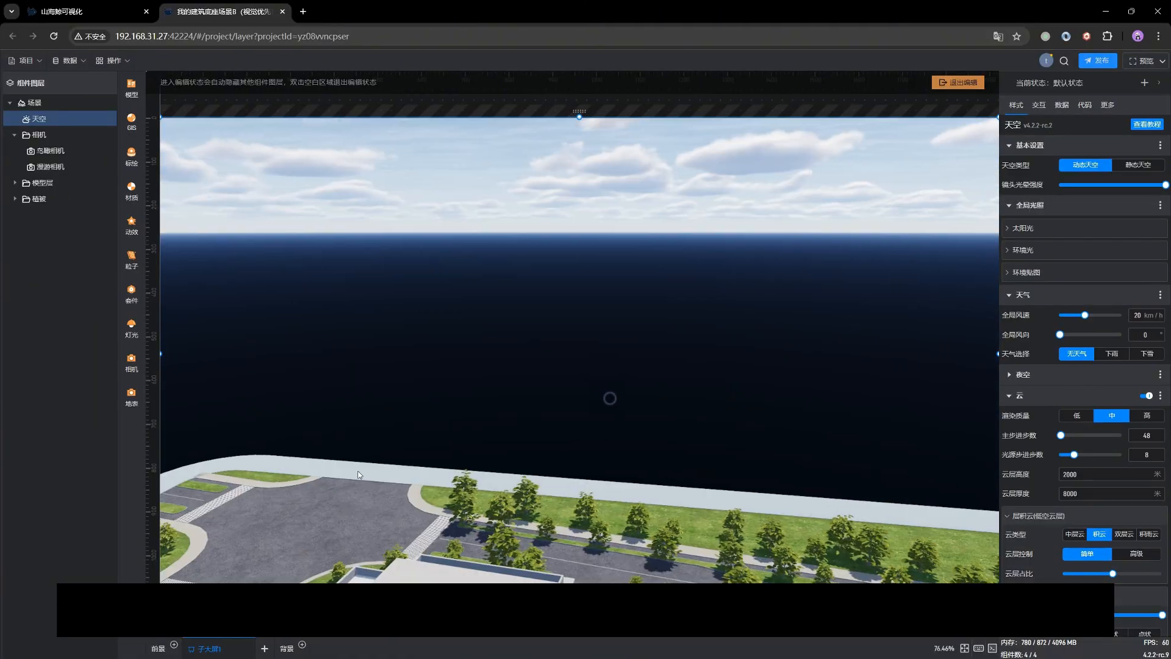
drag(400, 401, 597, 430)
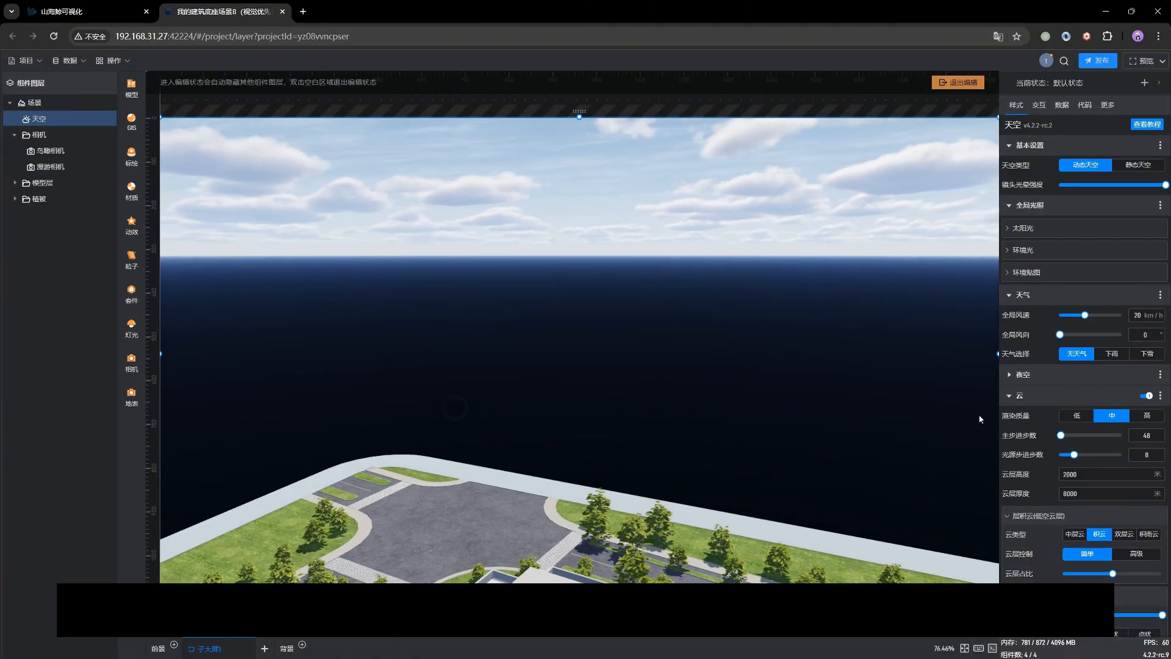
click(1073, 415)
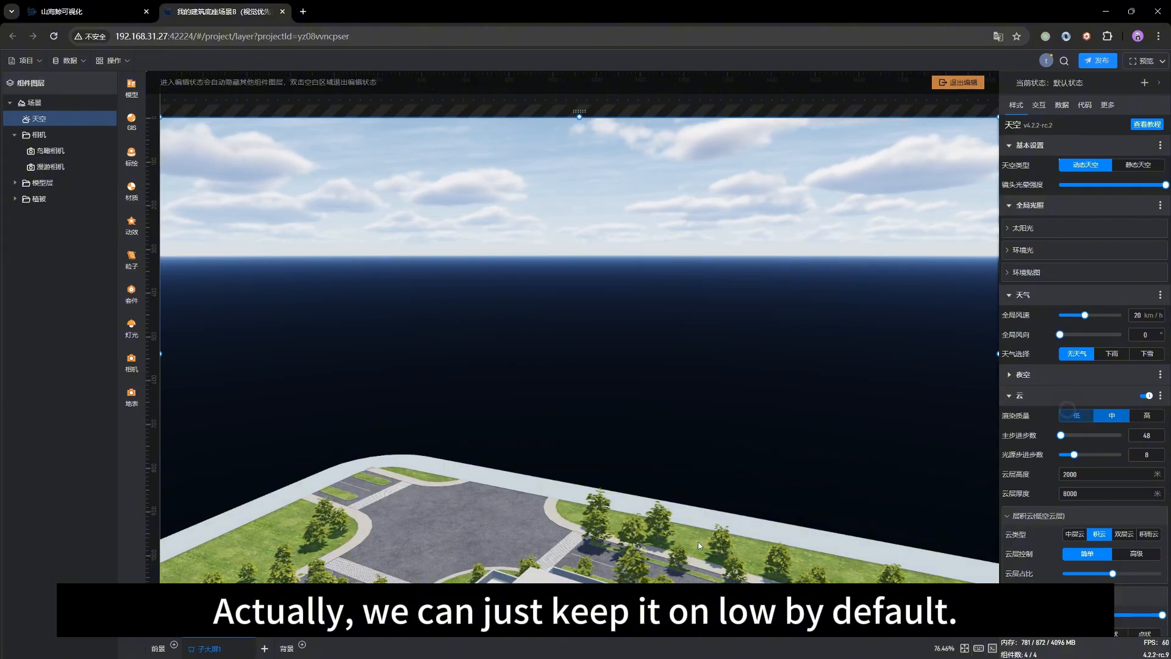
drag(528, 522, 485, 476)
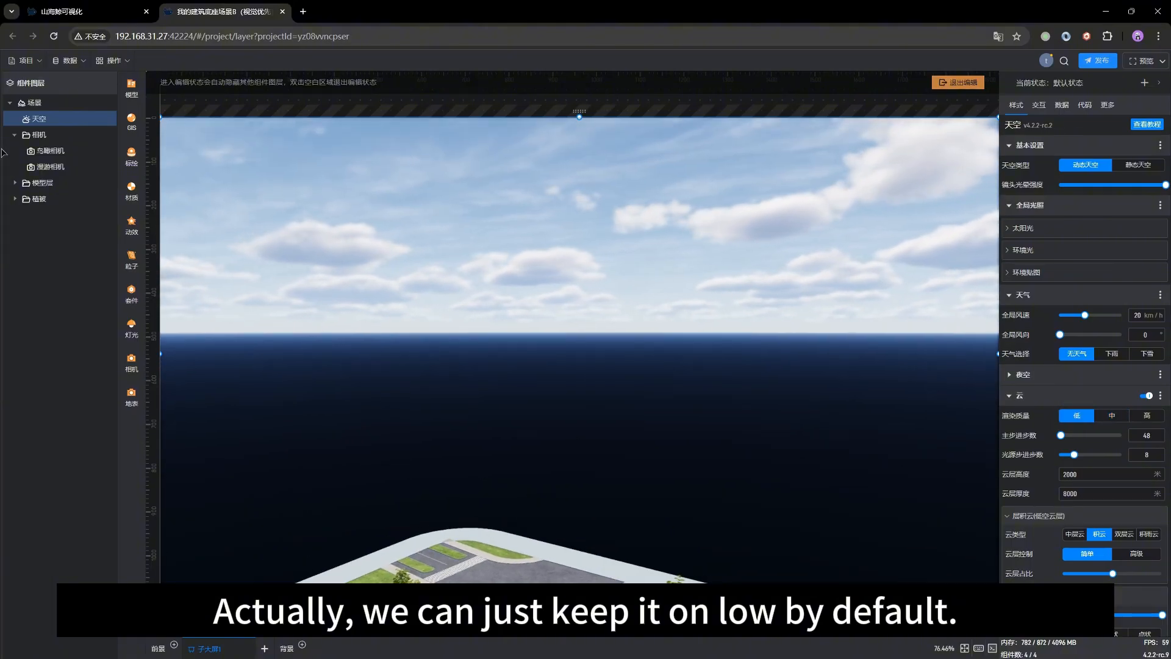
- Set 一天用时(分钟) of the 场景 component to 25
click(33, 103)
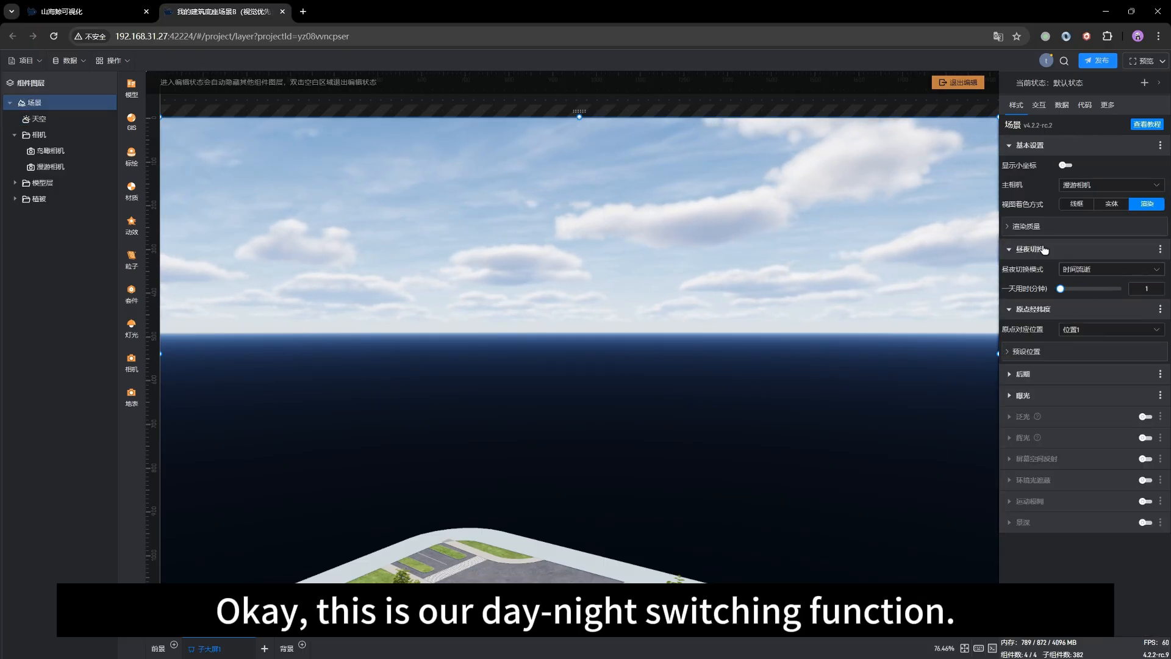
mouse_move(1060, 292)
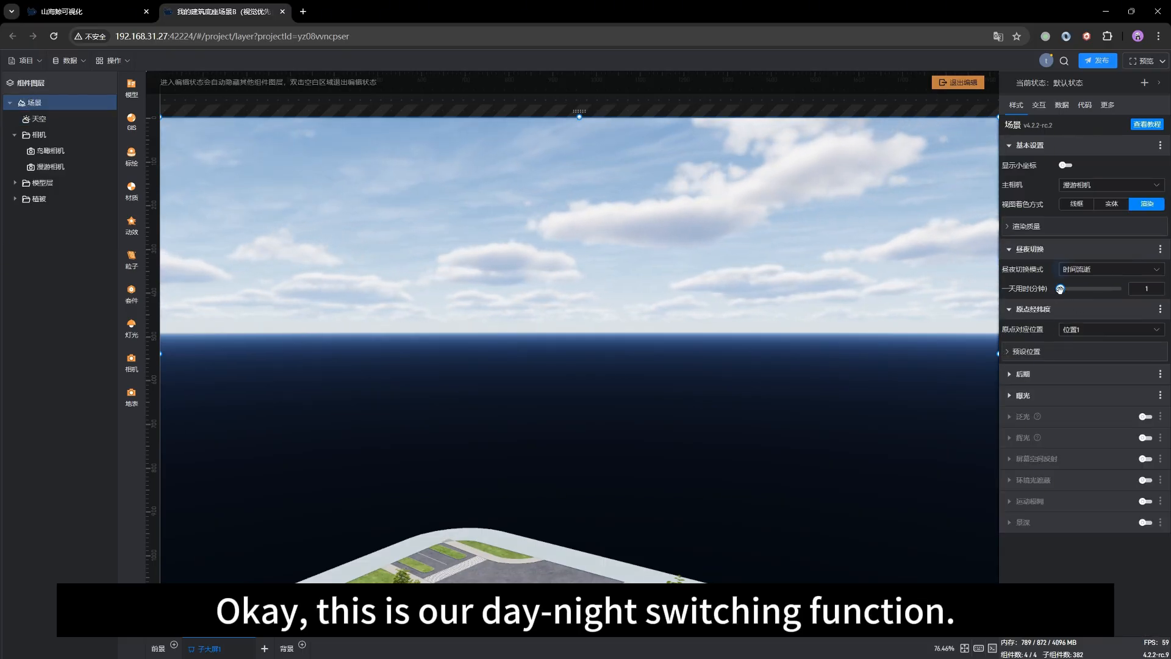
drag(1059, 292, 1081, 290)
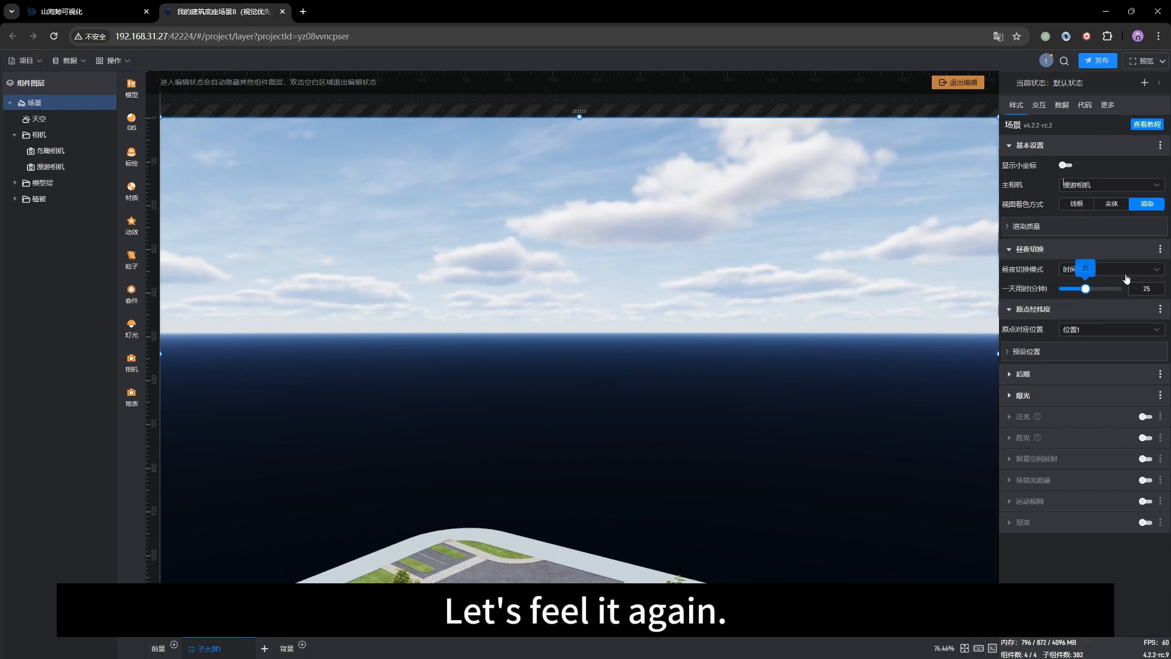
- Switch the 昼夜切换模式 to 手动设置 and set 一天时间(24H) to 13.05
click(1082, 269)
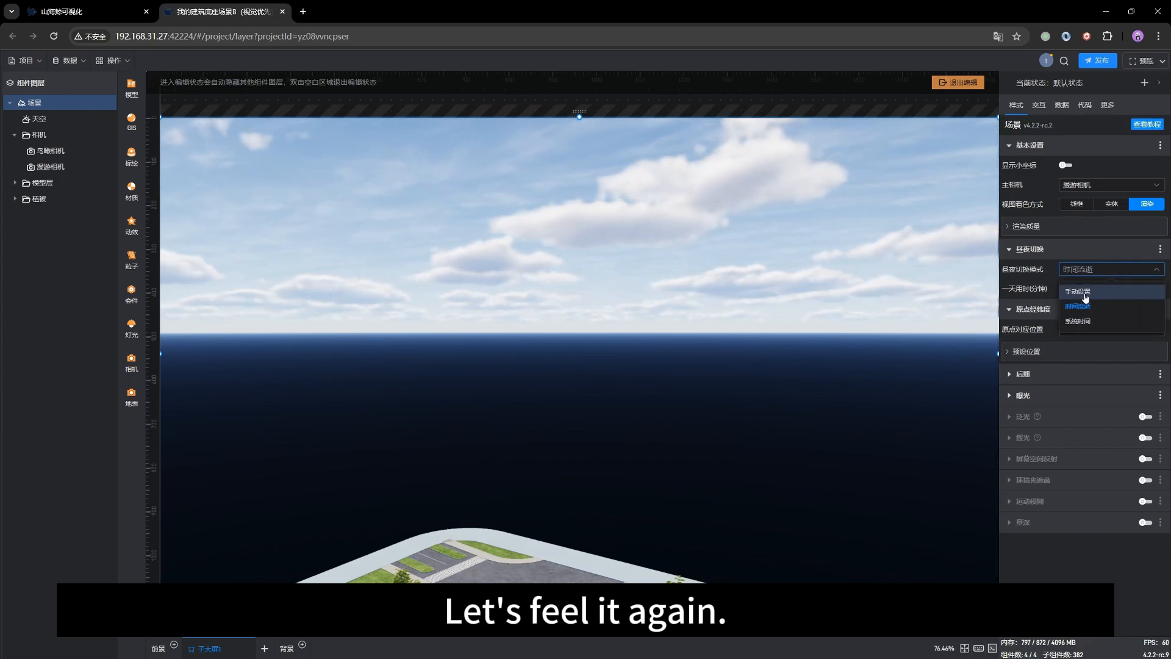
click(1079, 291)
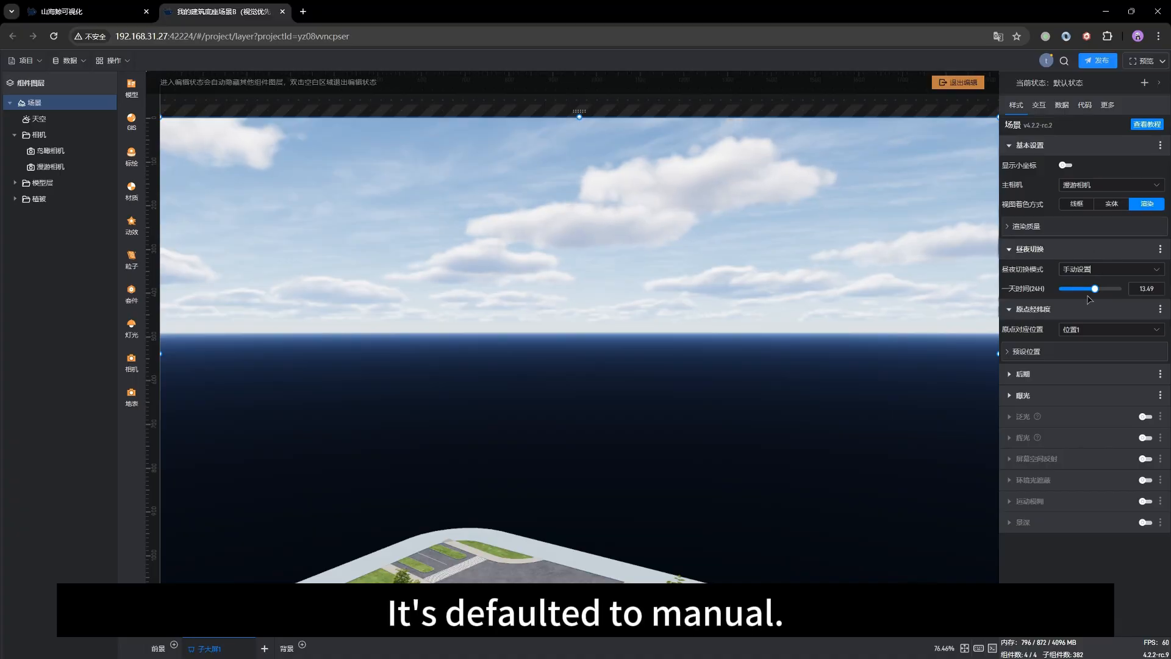
mouse_move(1096, 289)
mouse_move(1096, 289)
mouse_down()
mouse_move(1118, 288)
mouse_move(1066, 288)
mouse_move(1140, 288)
mouse_move(1093, 289)
mouse_up()
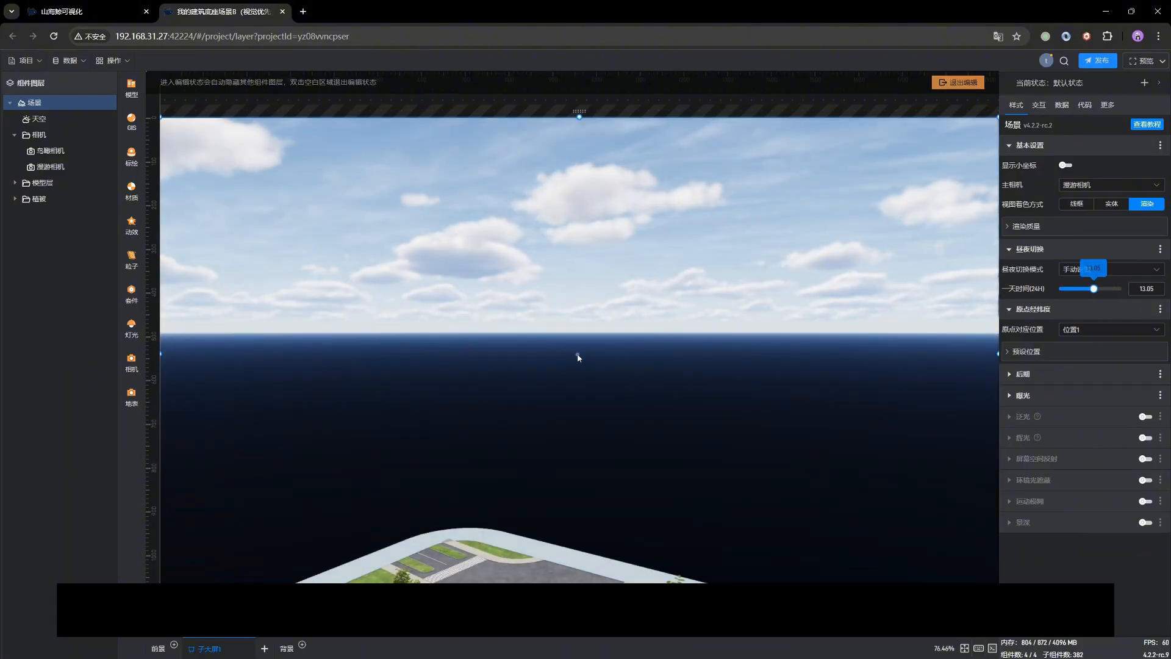
- Switch to the 鸟瞰相机 and frame the whole campus from above
drag(578, 356, 602, 517)
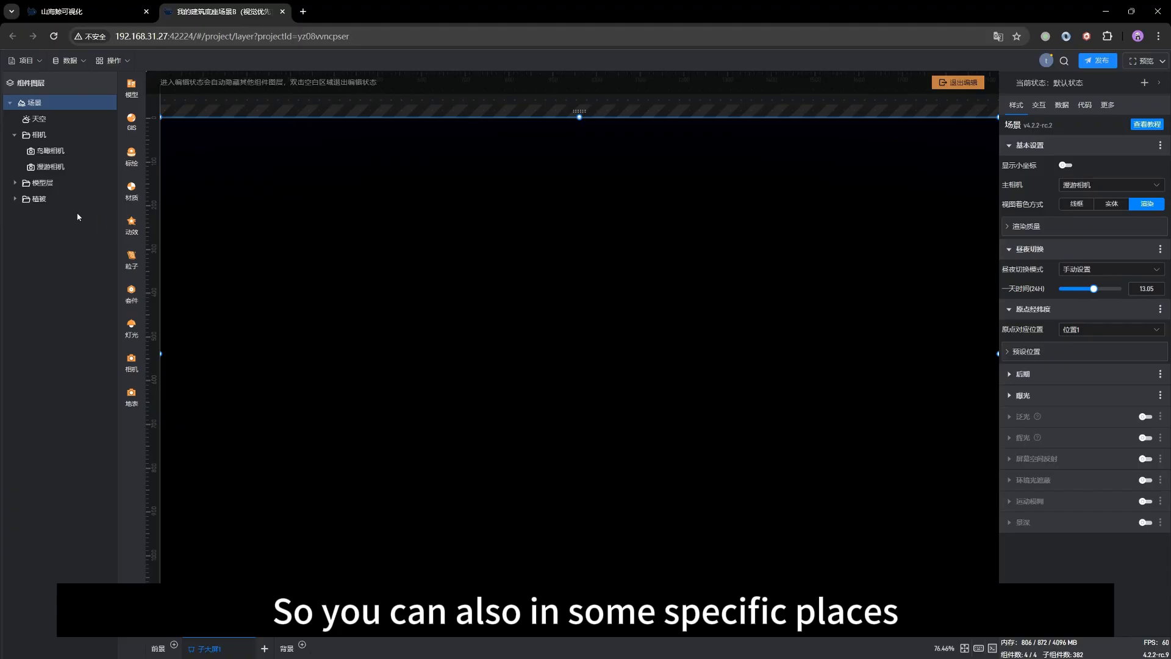
click(47, 152)
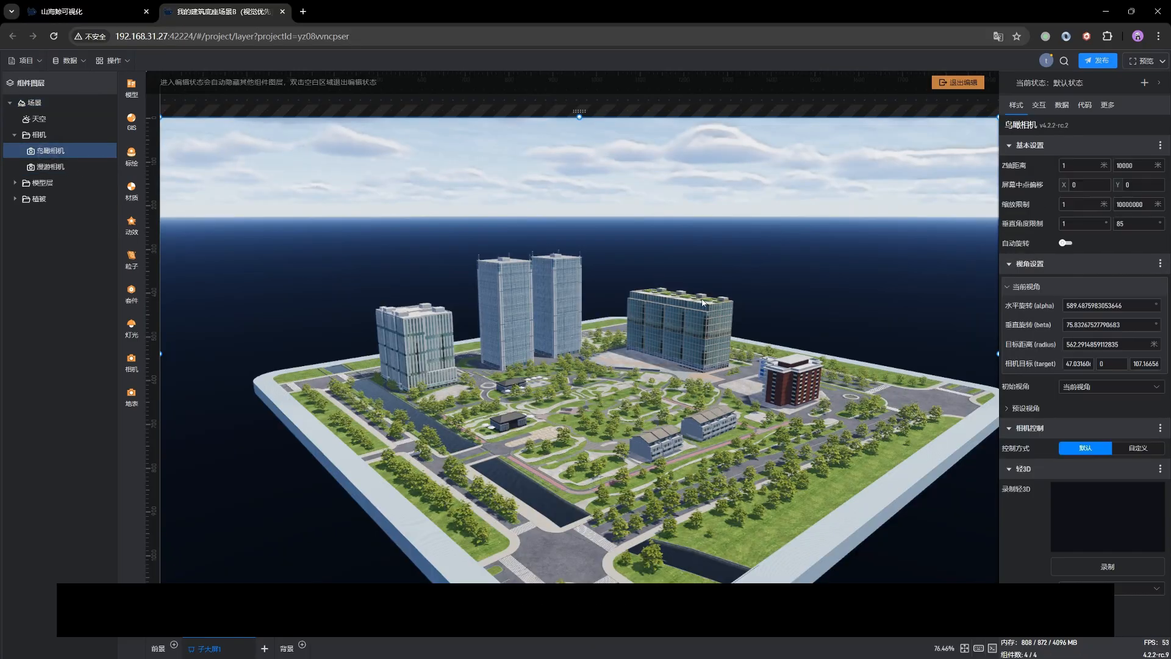
drag(702, 302, 575, 474)
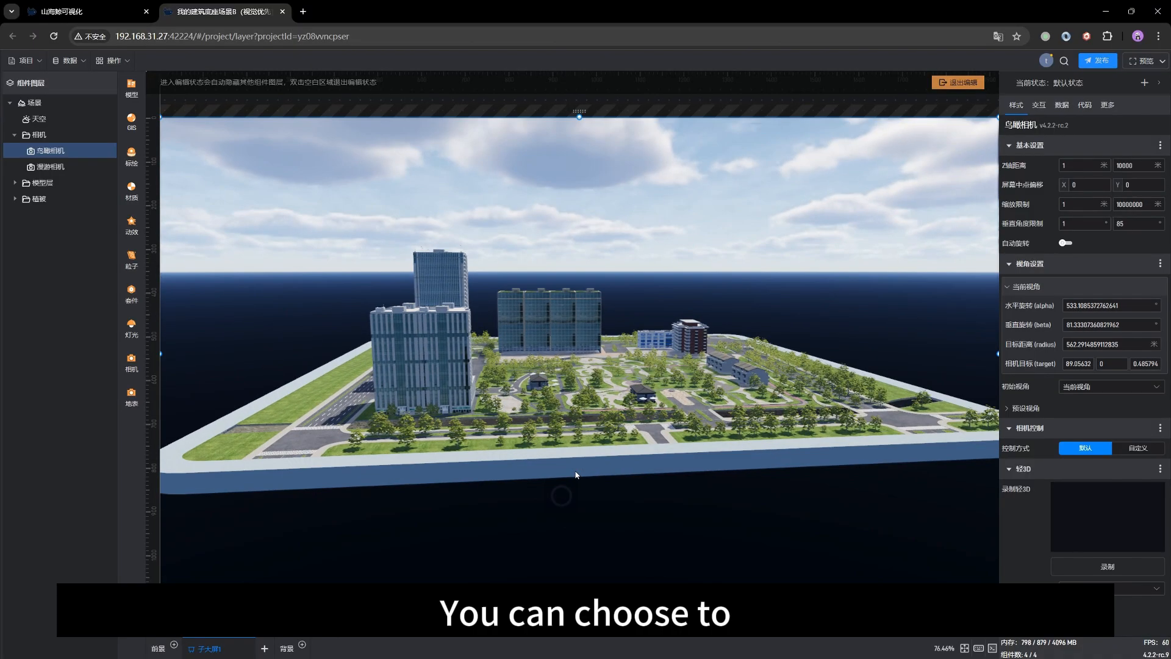
drag(634, 379, 623, 415)
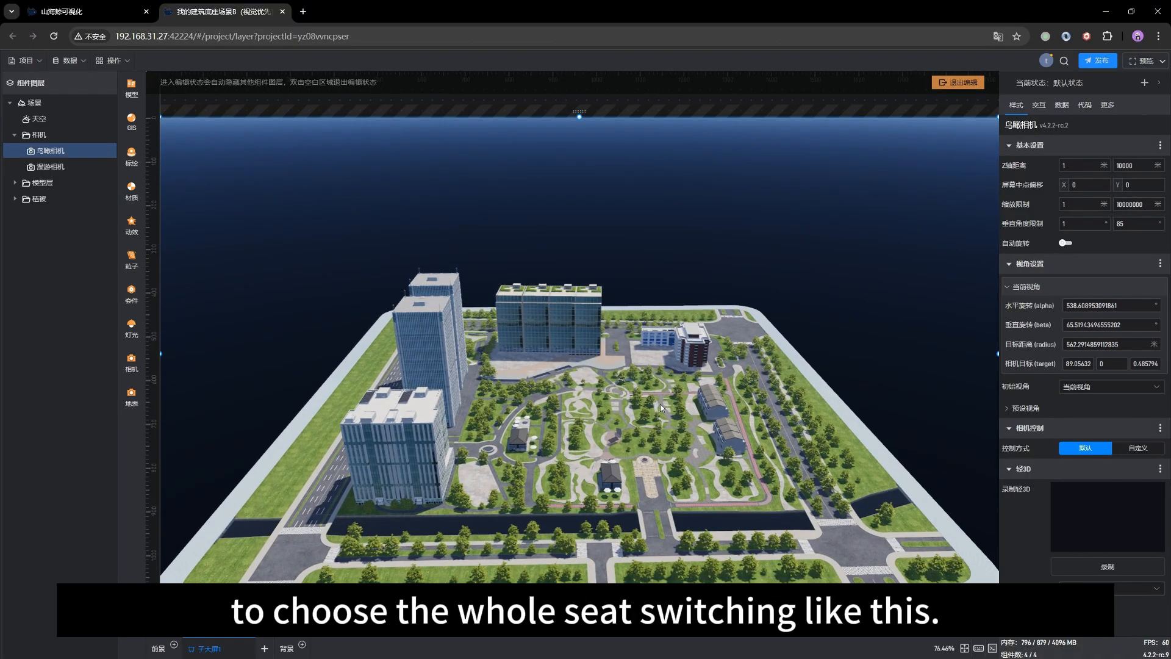
right_drag(571, 463, 586, 455)
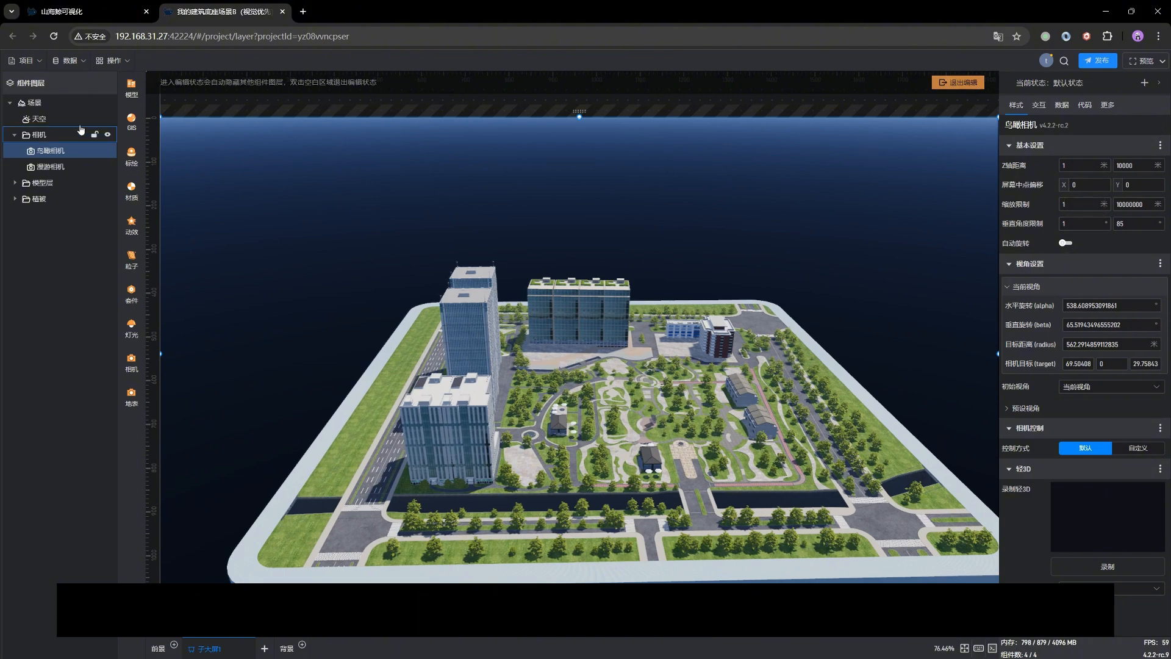
- Set 一天时间(24H) of the 场景 component to 9.75 and look around the campus from several angles
click(35, 102)
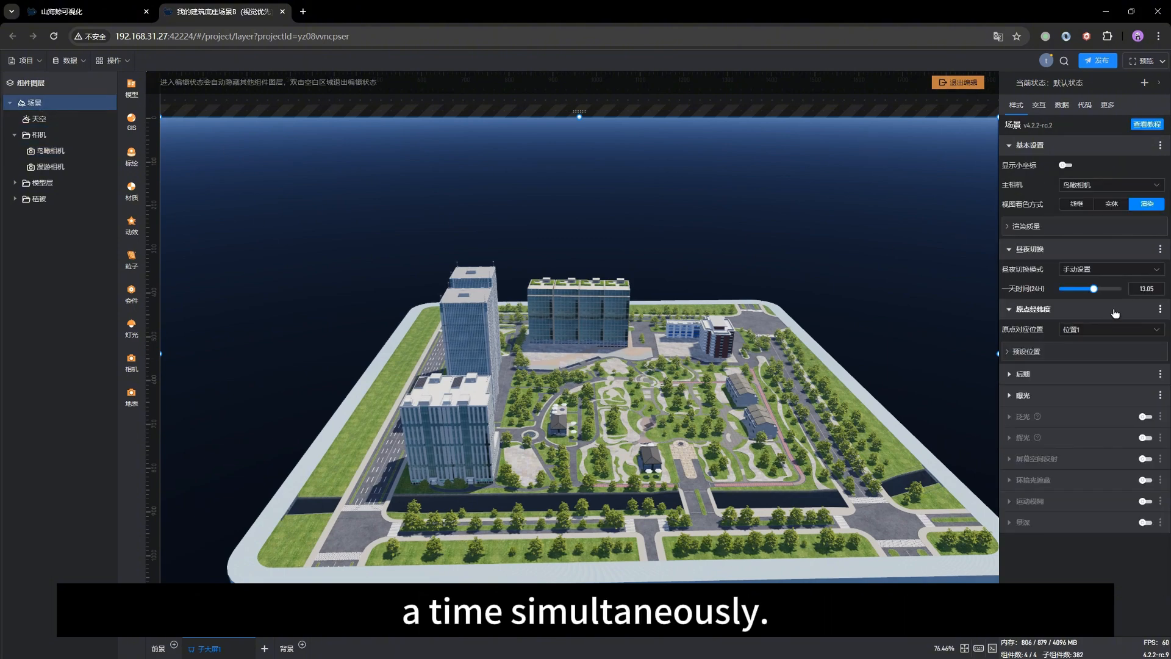
mouse_move(1092, 287)
mouse_down()
mouse_move(1102, 287)
mouse_move(1072, 287)
mouse_move(1085, 288)
mouse_up()
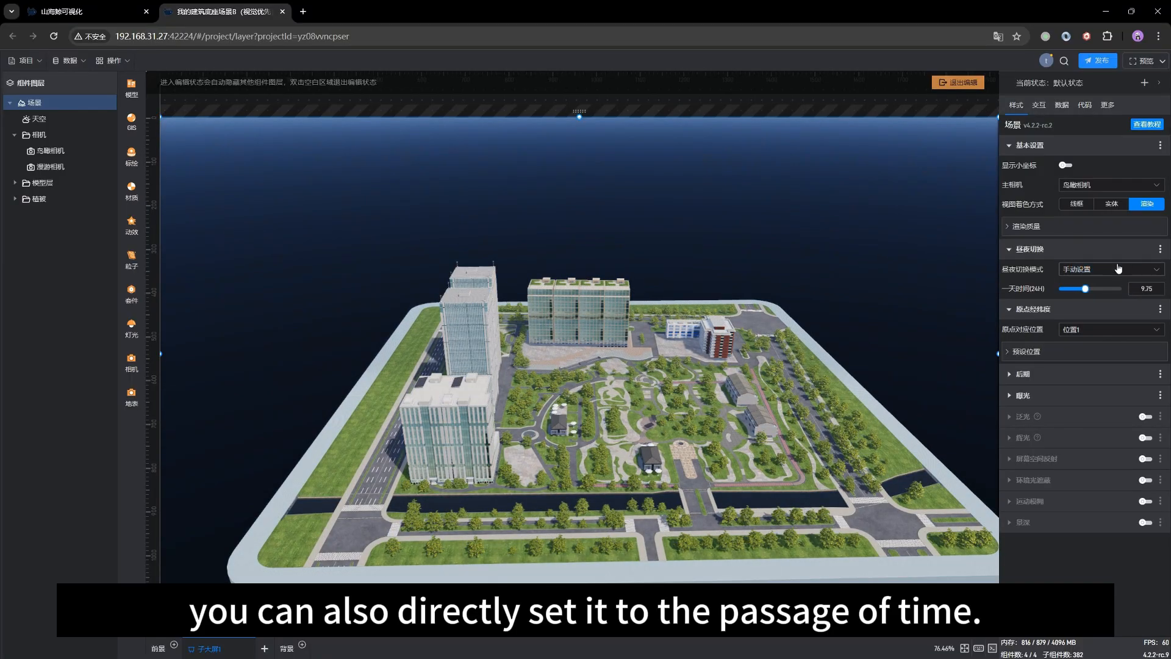
drag(711, 454, 694, 415)
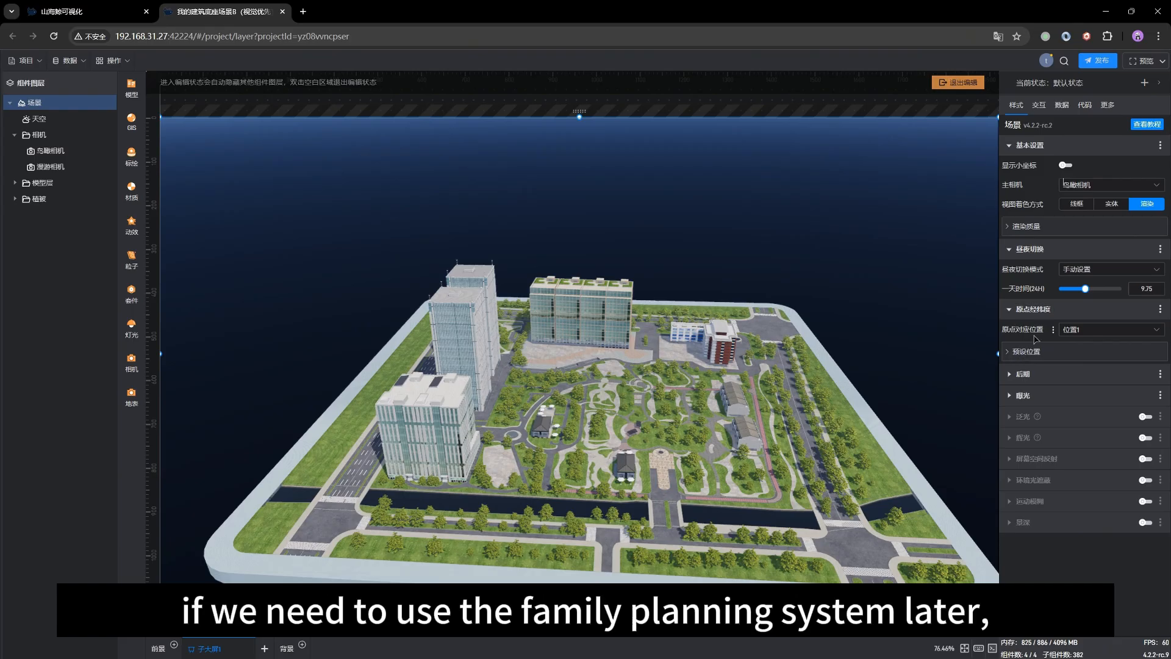
drag(697, 451, 672, 409)
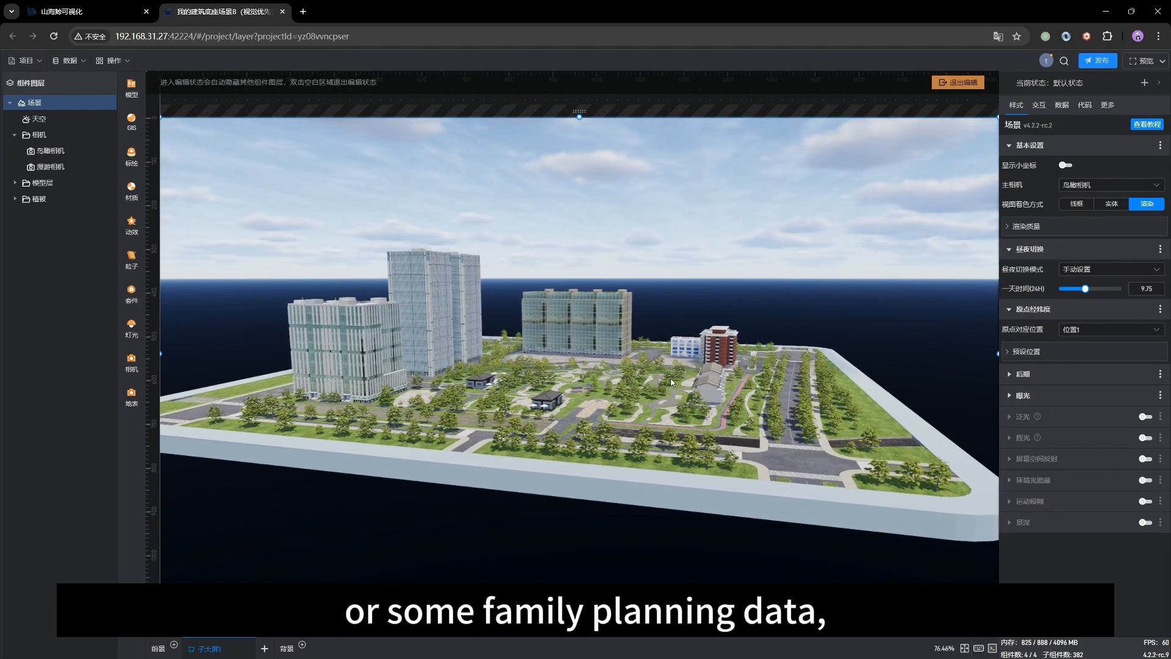
drag(677, 362, 676, 431)
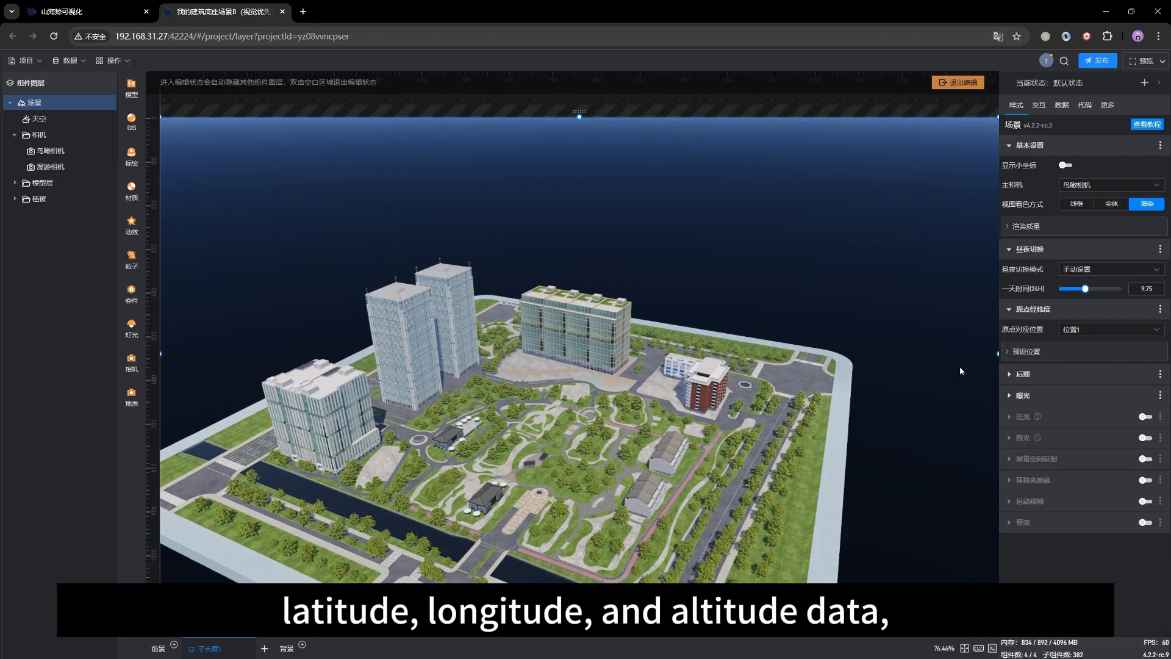
right_drag(634, 471, 647, 464)
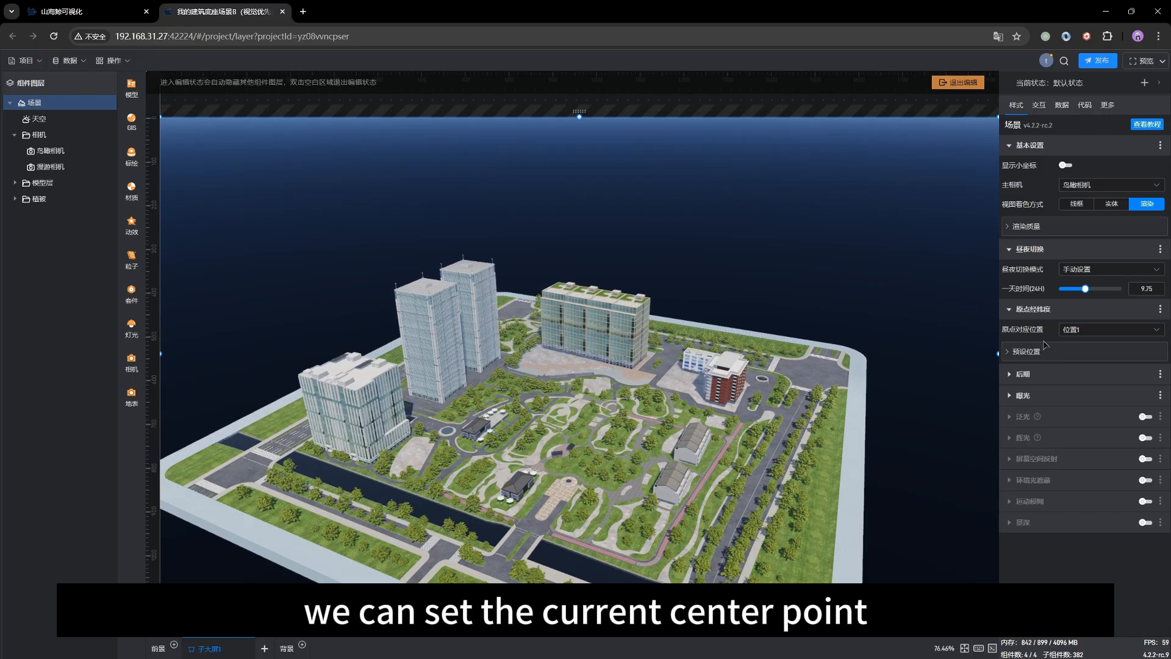
- Examine the 原点经纬度 settings, including the 原点对应位置 choices and the longitude, latitude and altitude of preset 位置1
click(1017, 351)
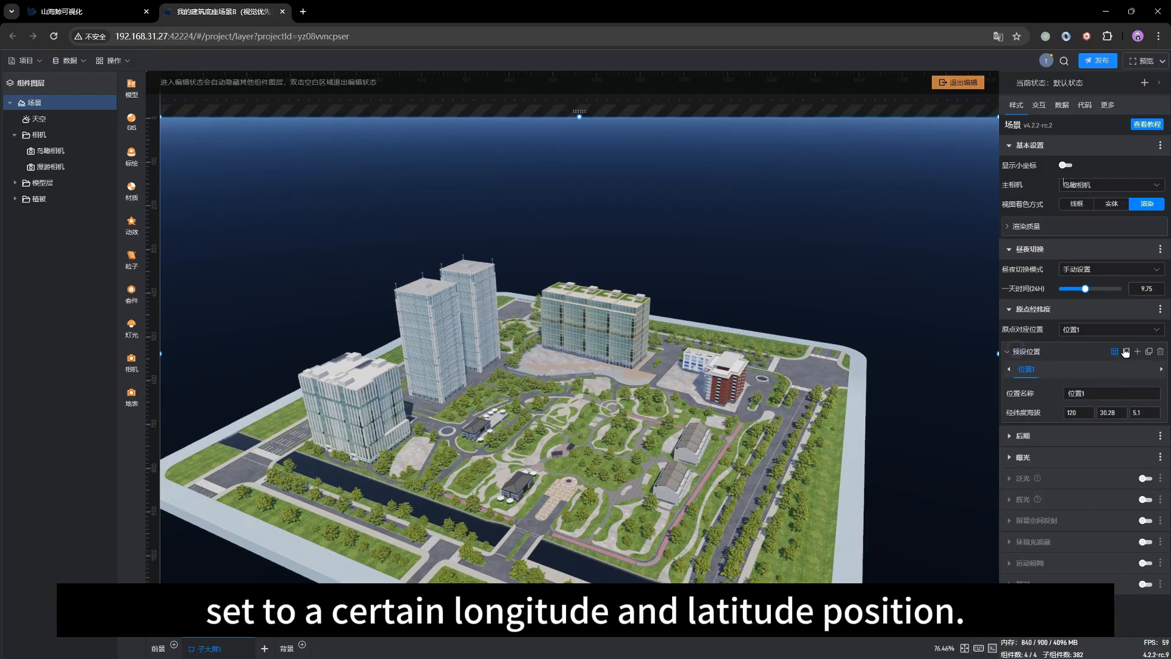
click(1101, 332)
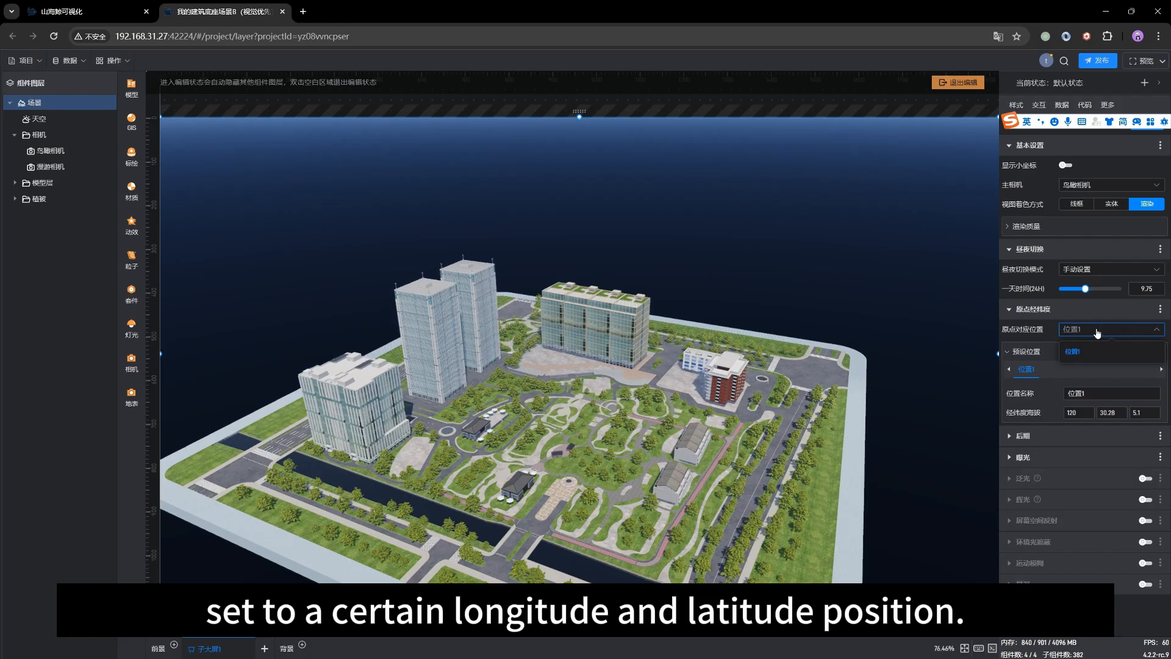
click(1039, 353)
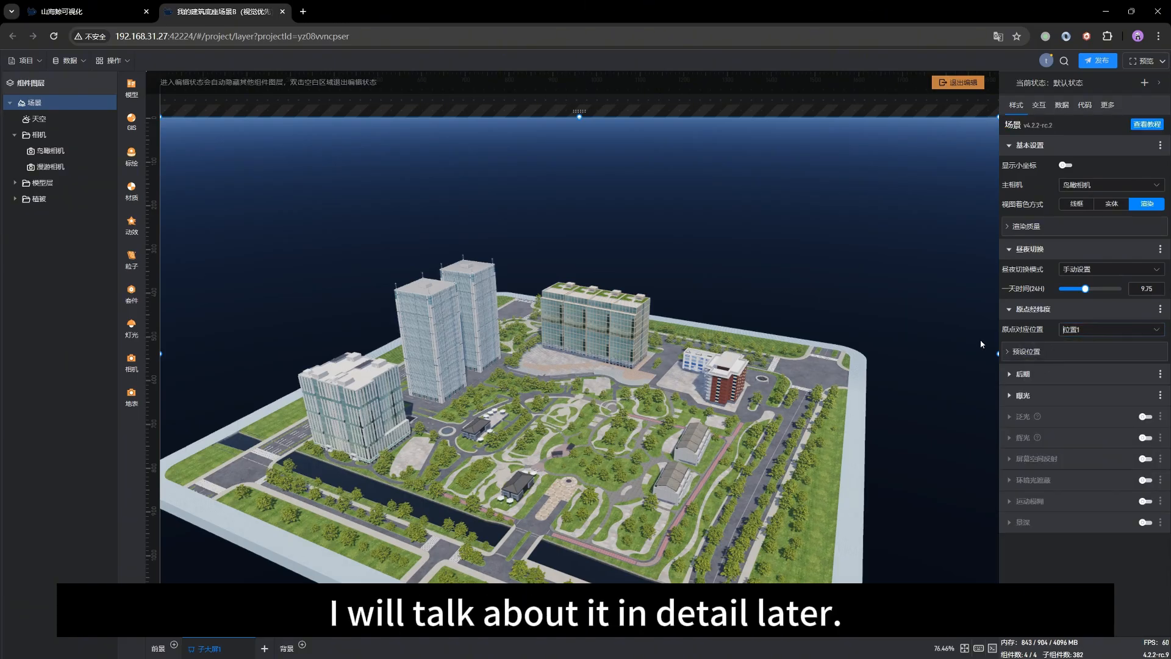
click(1020, 353)
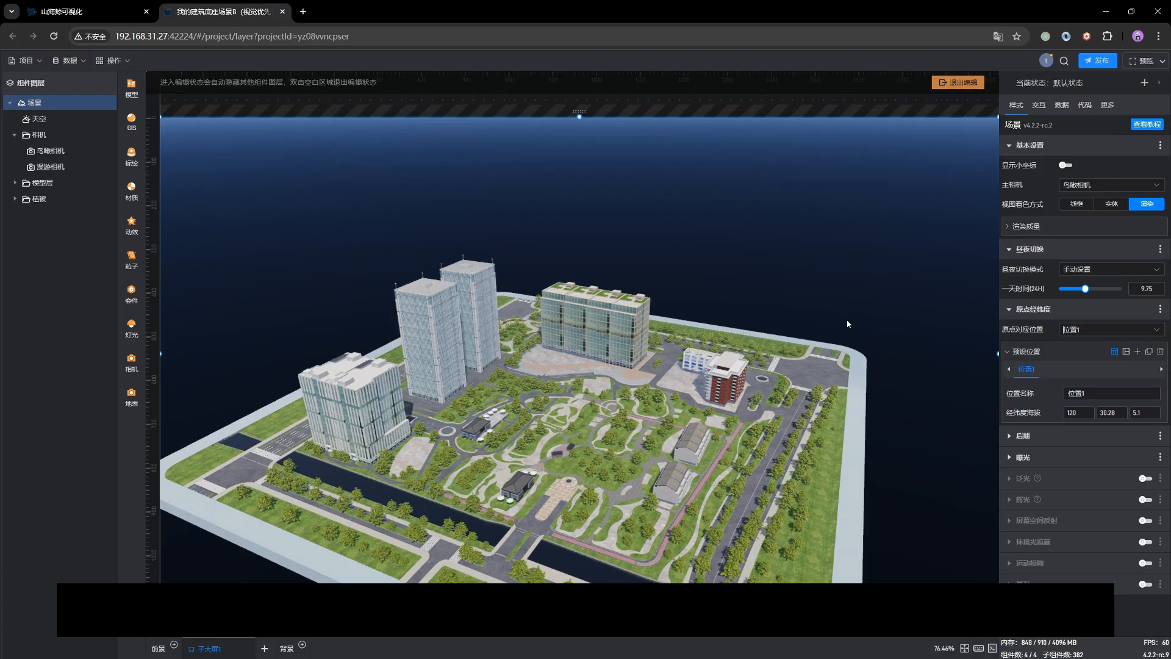
click(1096, 415)
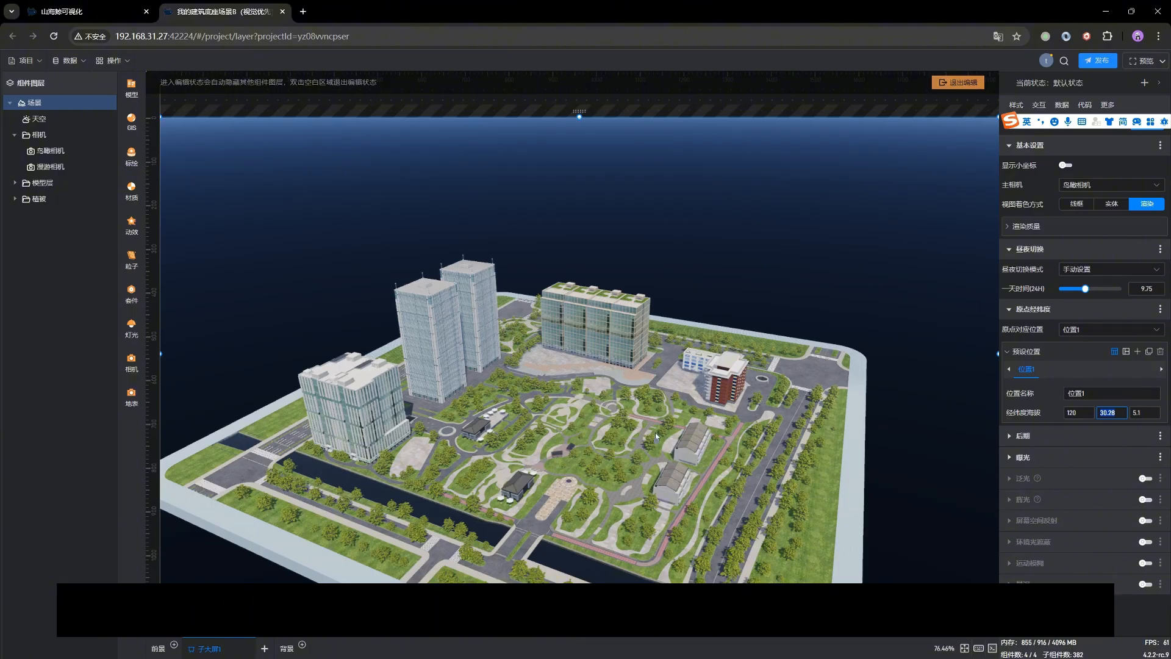
- Add the 标记1 marker from the 标绘 marker library to the scene
drag(825, 206, 826, 182)
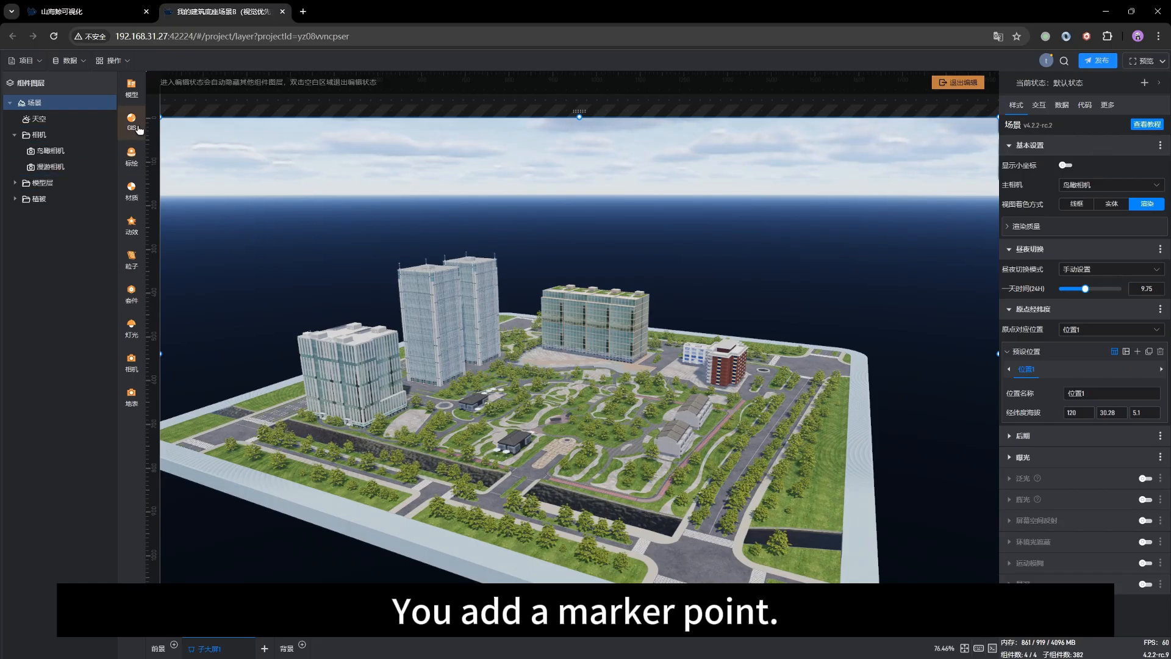
click(131, 92)
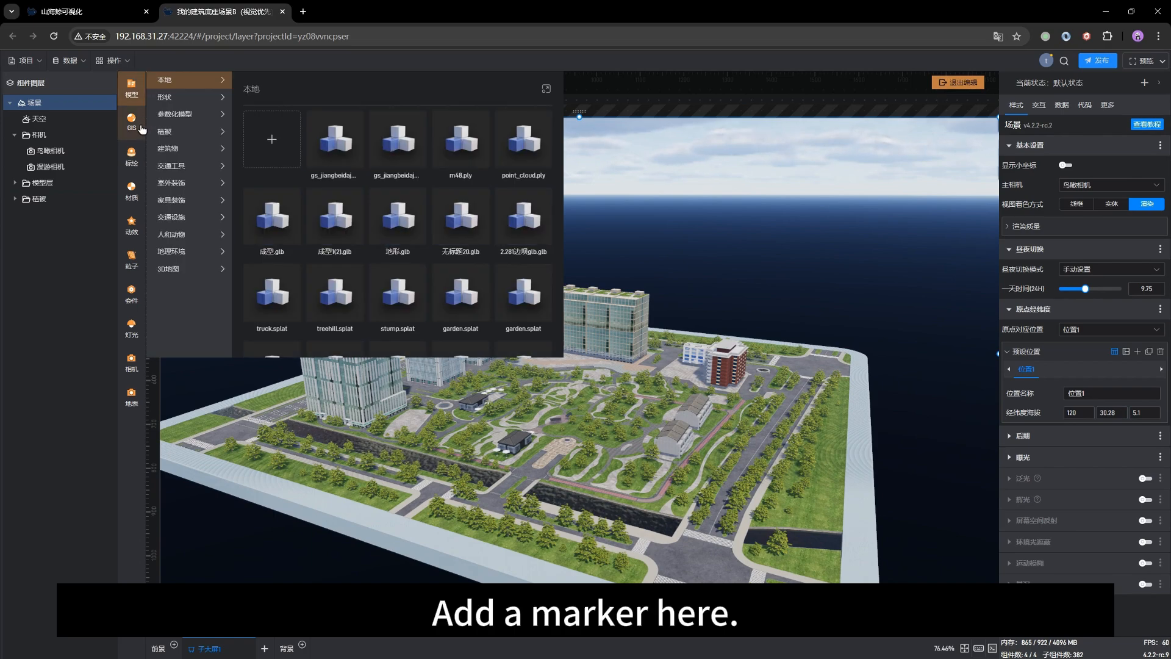
click(131, 156)
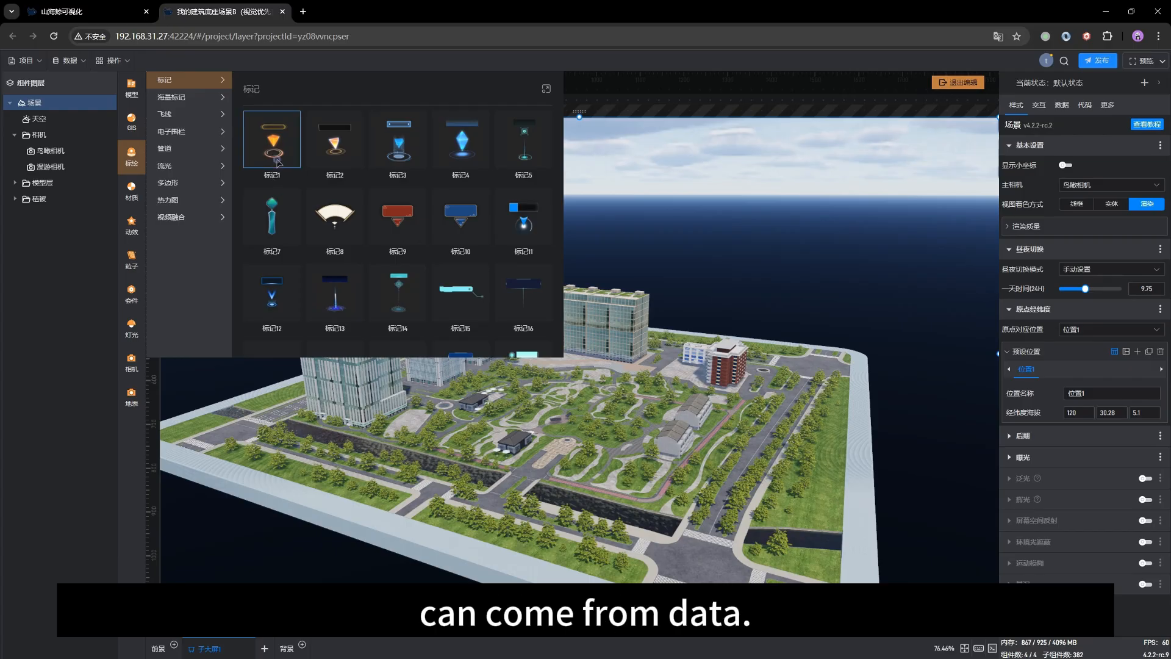
click(276, 157)
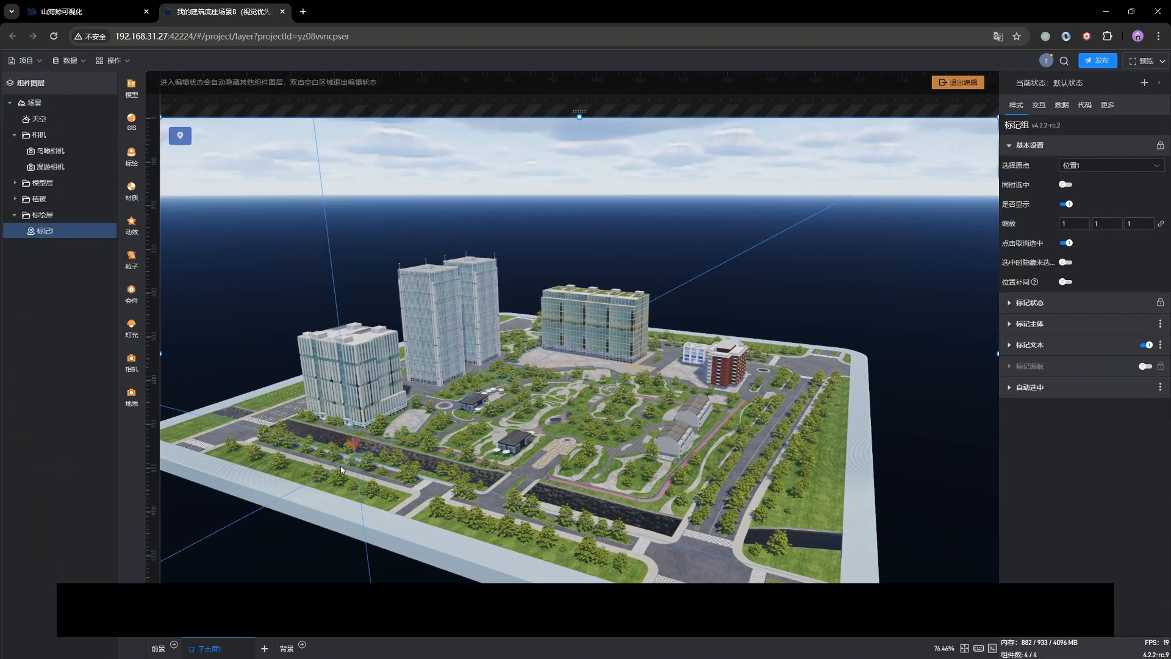
- Place a point of the 标记1 marker group on the ground beside the campus's corner road and expand the group
click(221, 436)
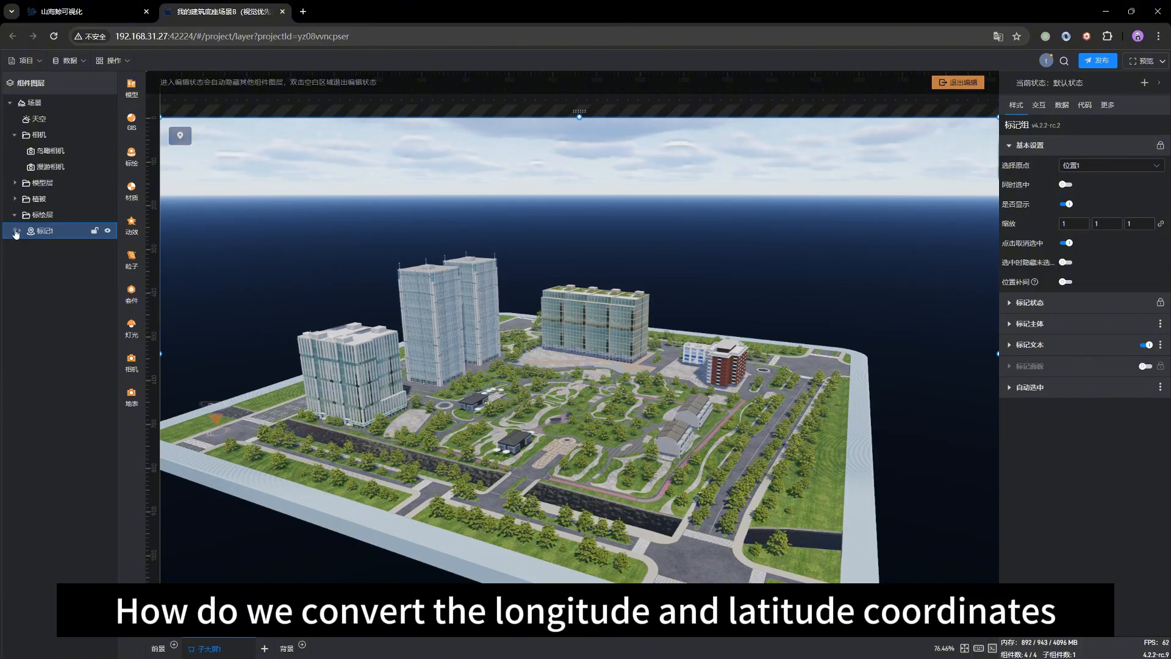
click(16, 231)
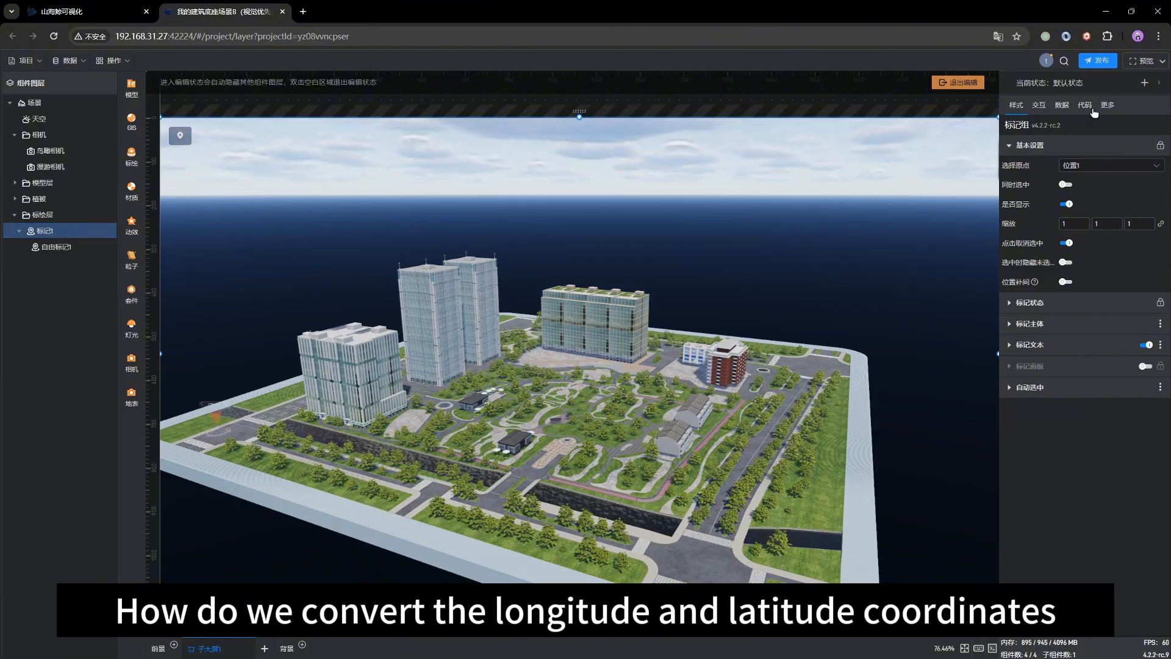
- Examine the 坐标类型 choices in the data settings of the 标记1 marker group
click(1062, 106)
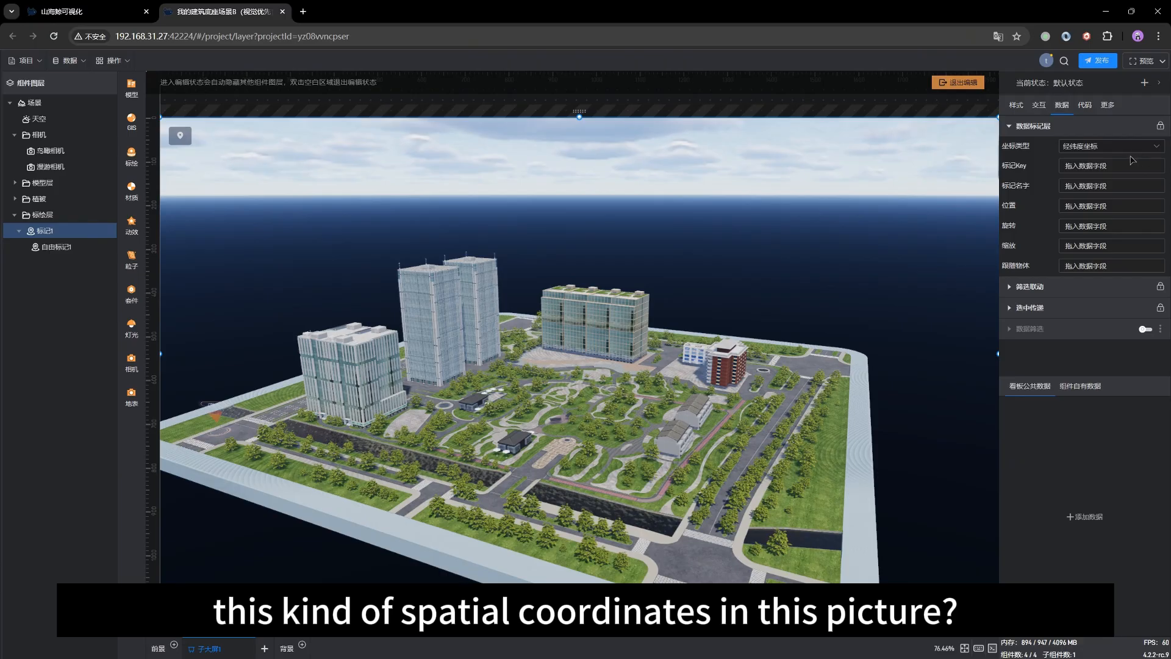
click(1077, 149)
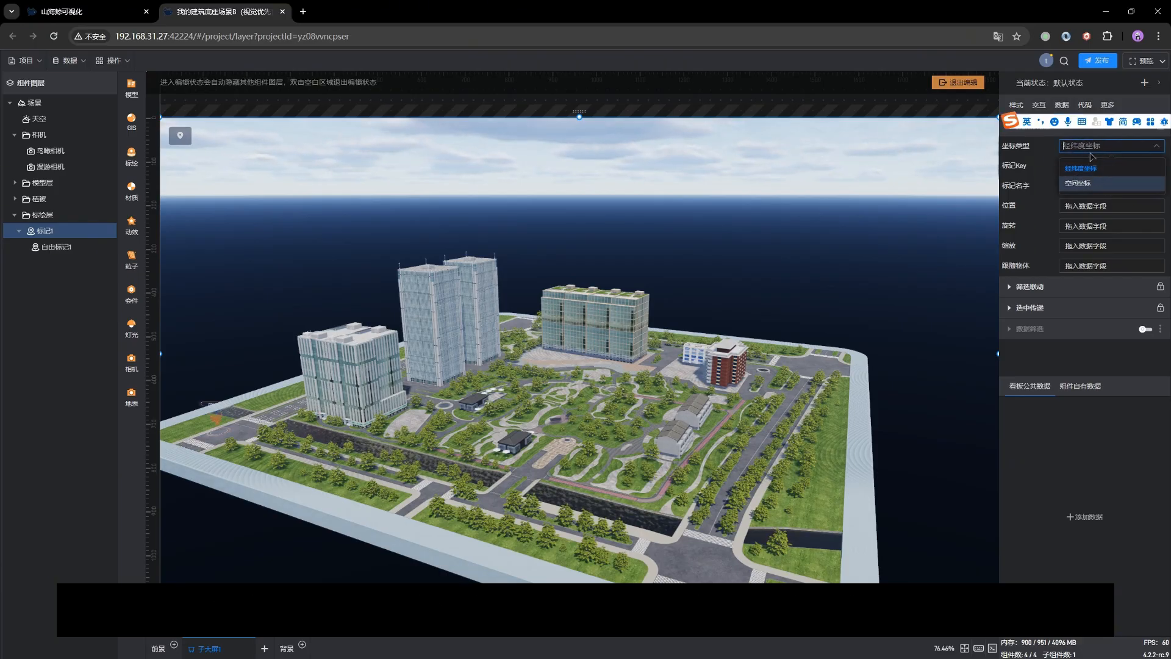
click(1101, 463)
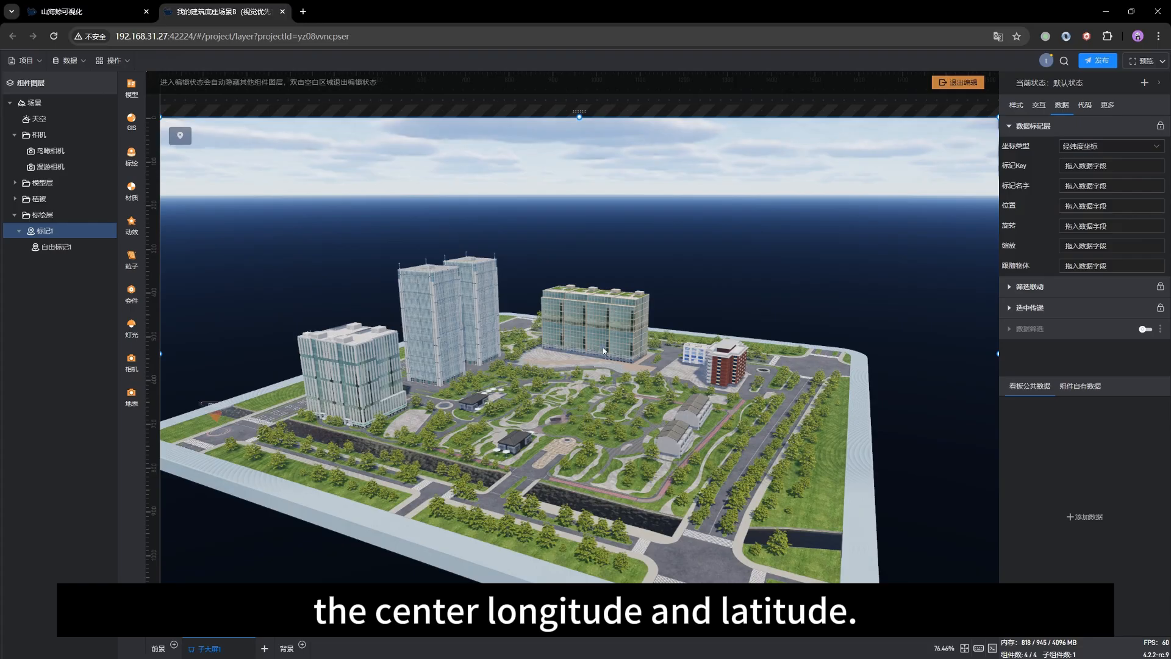
drag(602, 346, 551, 344)
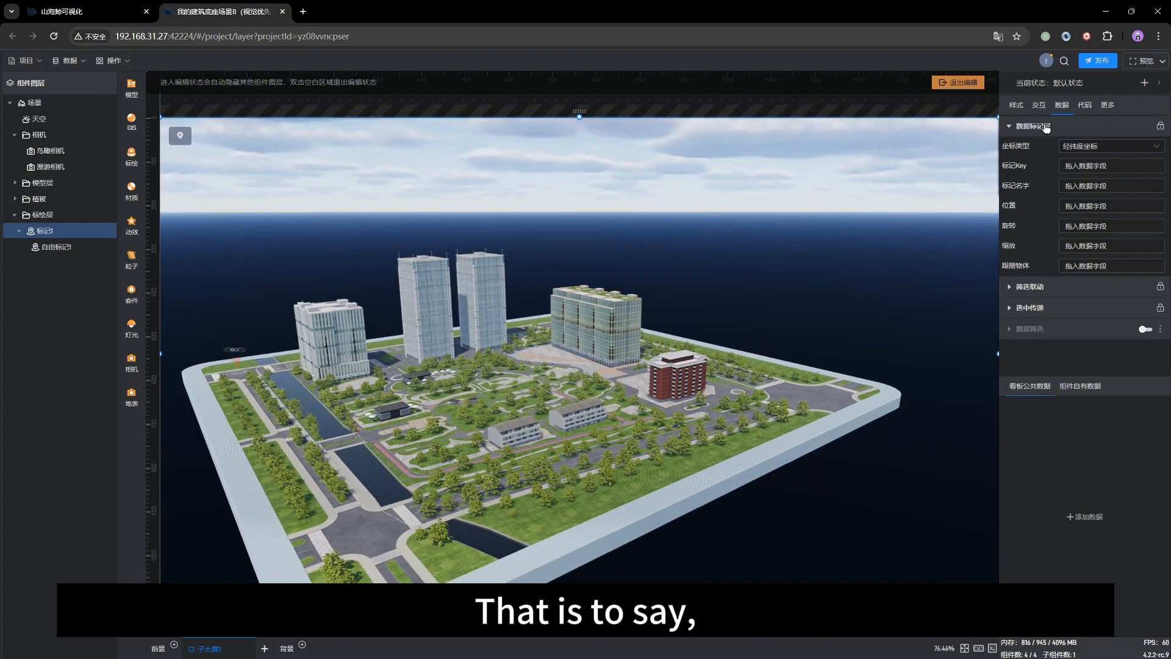
- Review the longitude, latitude and altitude of preset 位置1 in the 场景 component and collapse the 原点经纬度 settings
click(1012, 105)
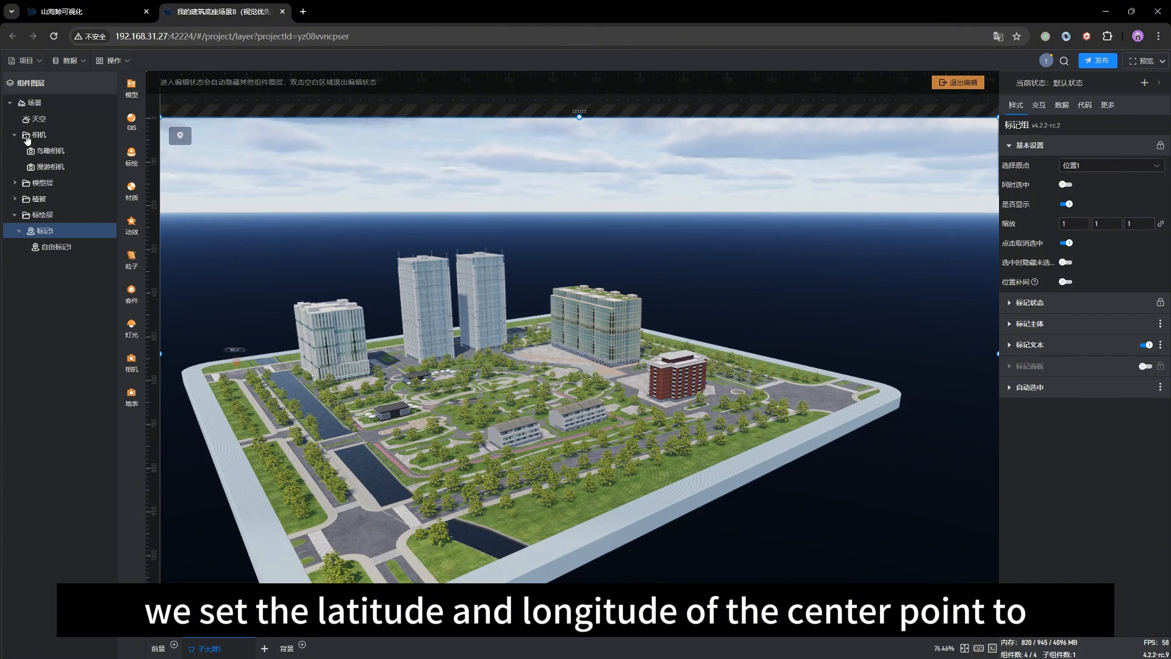
click(86, 102)
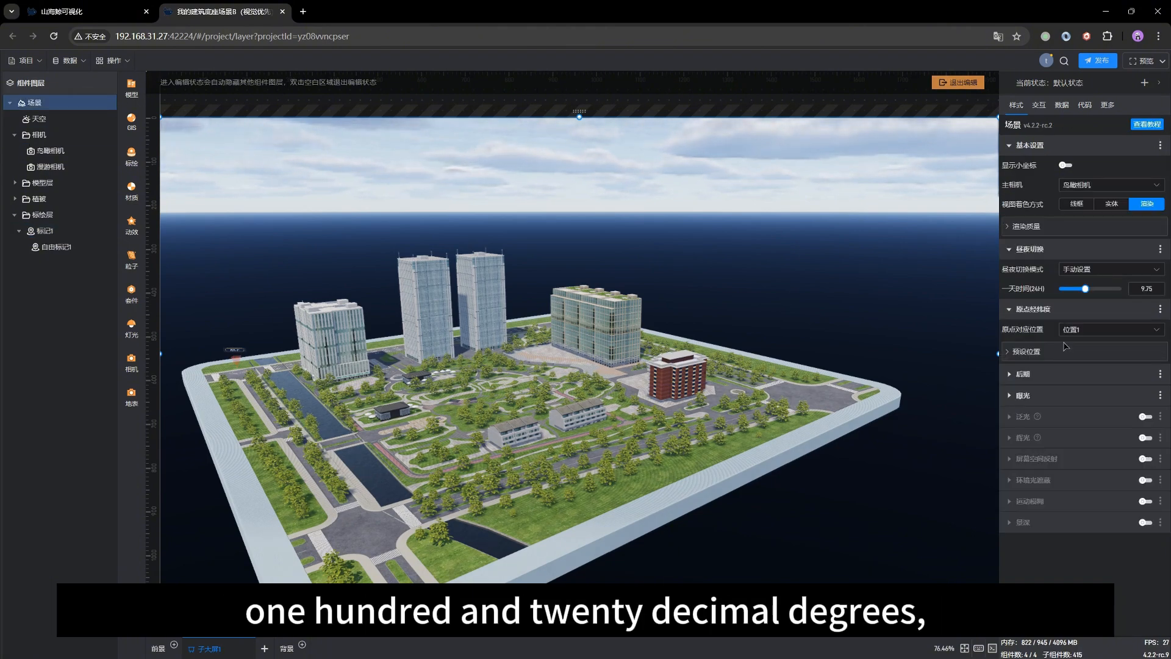
click(1025, 352)
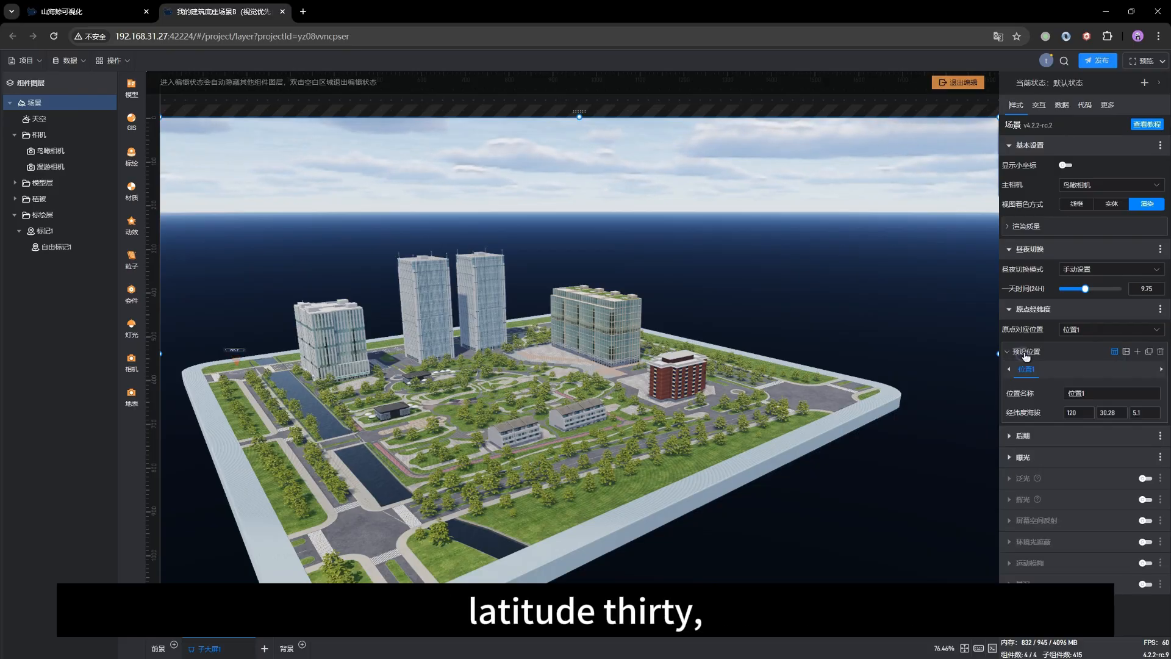
click(1070, 412)
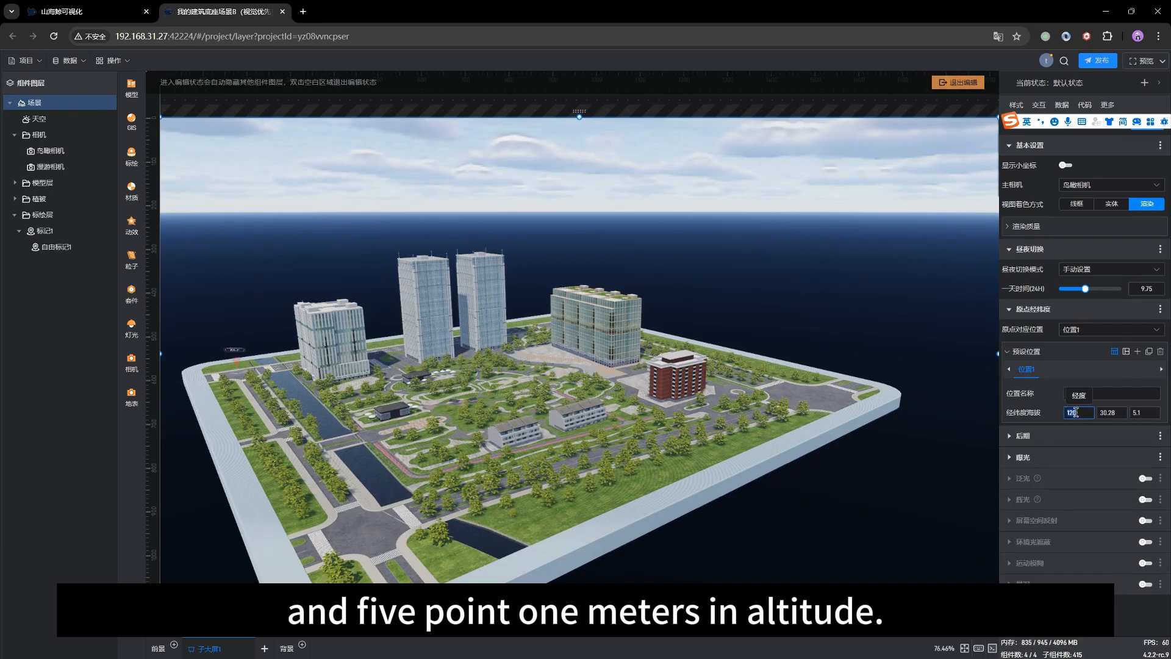
click(1118, 413)
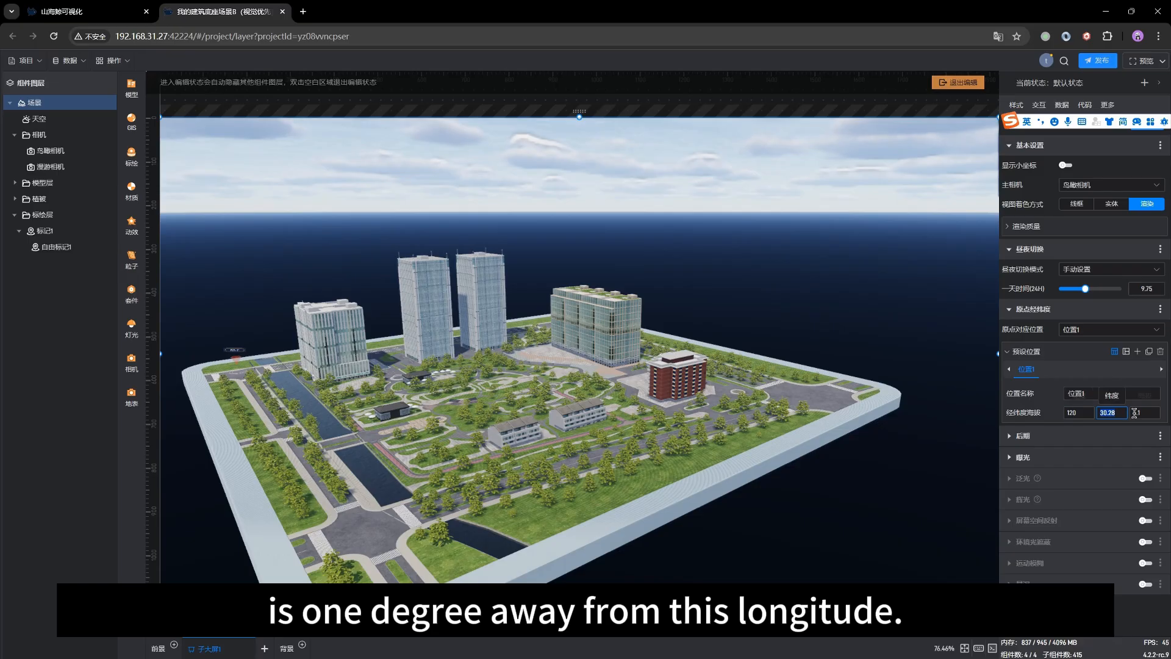
click(1133, 413)
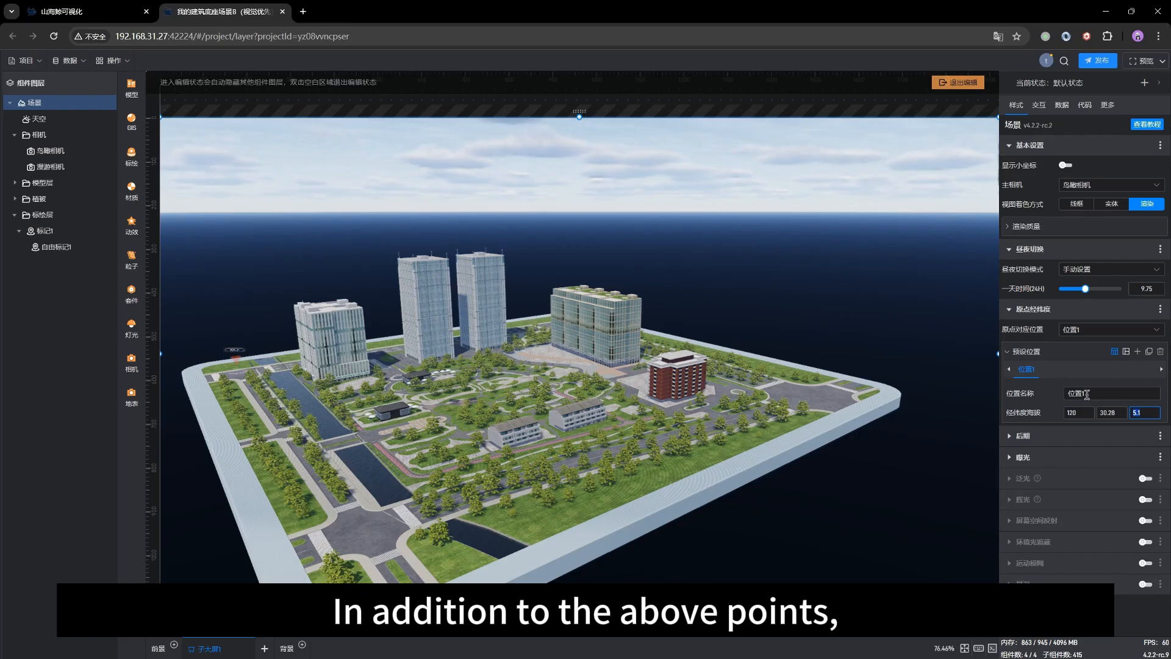
click(1037, 353)
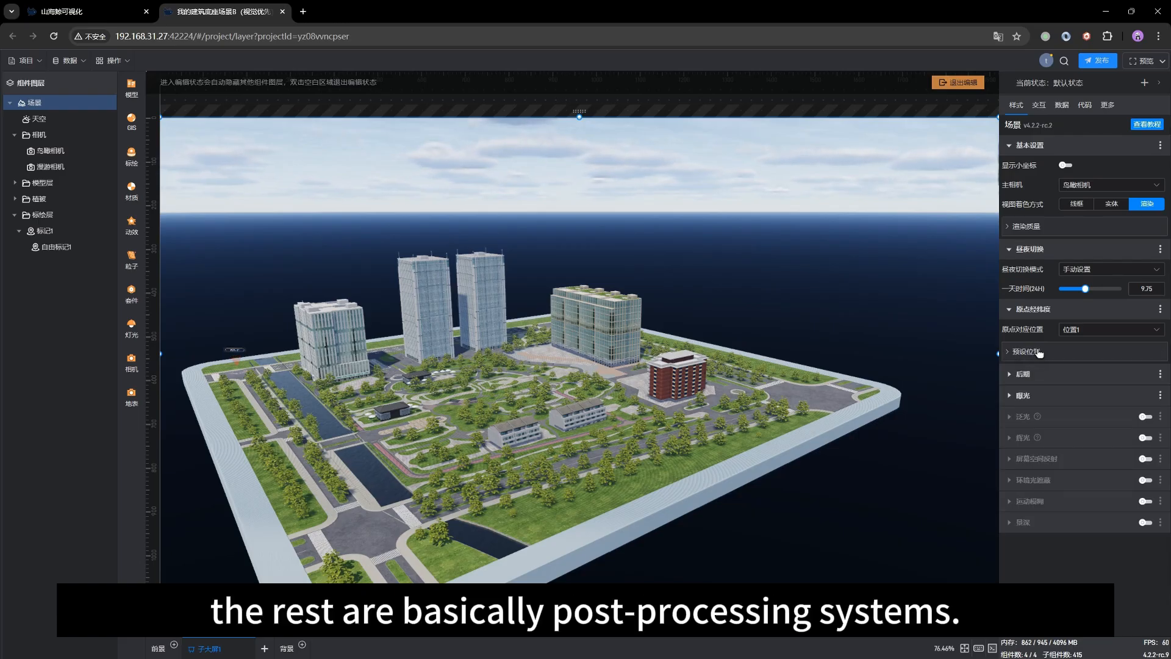
click(1030, 309)
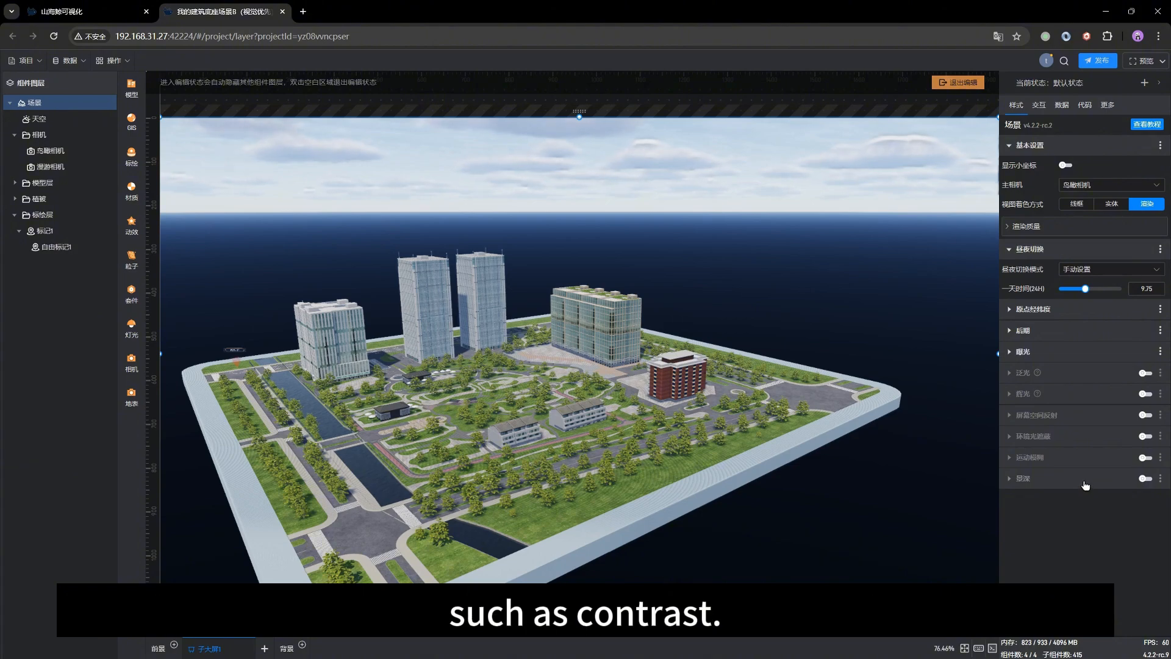
- Try a 对比度 of 5 in the scene's 后期 settings and reset it to its default
click(1037, 332)
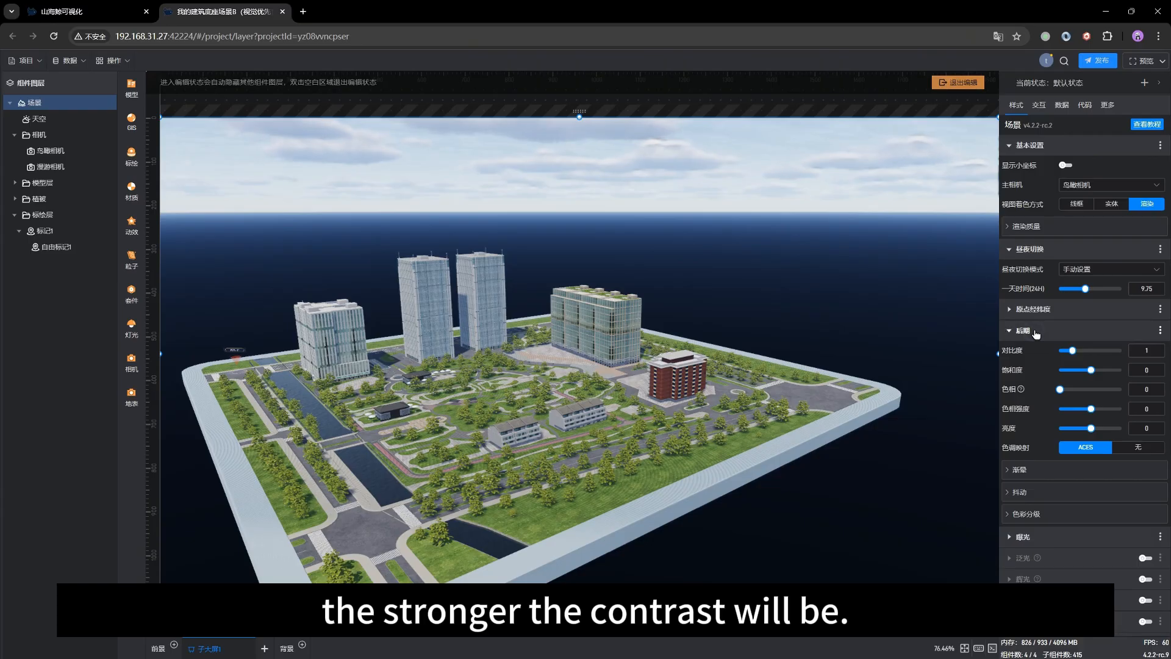
drag(488, 442, 515, 434)
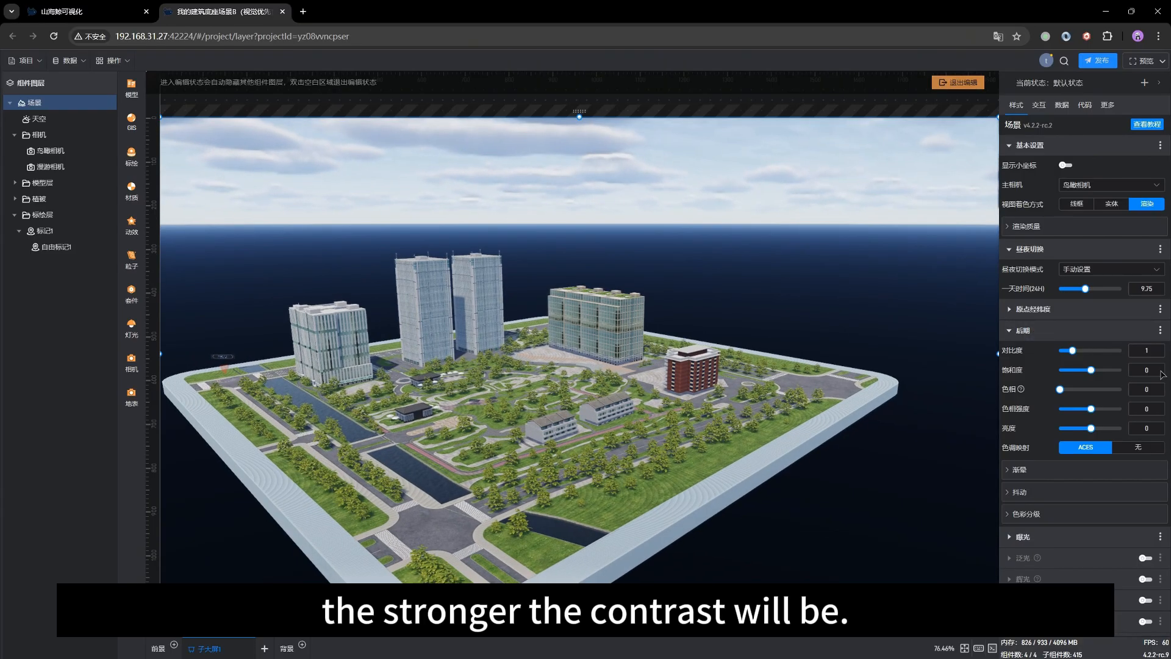
mouse_move(1074, 354)
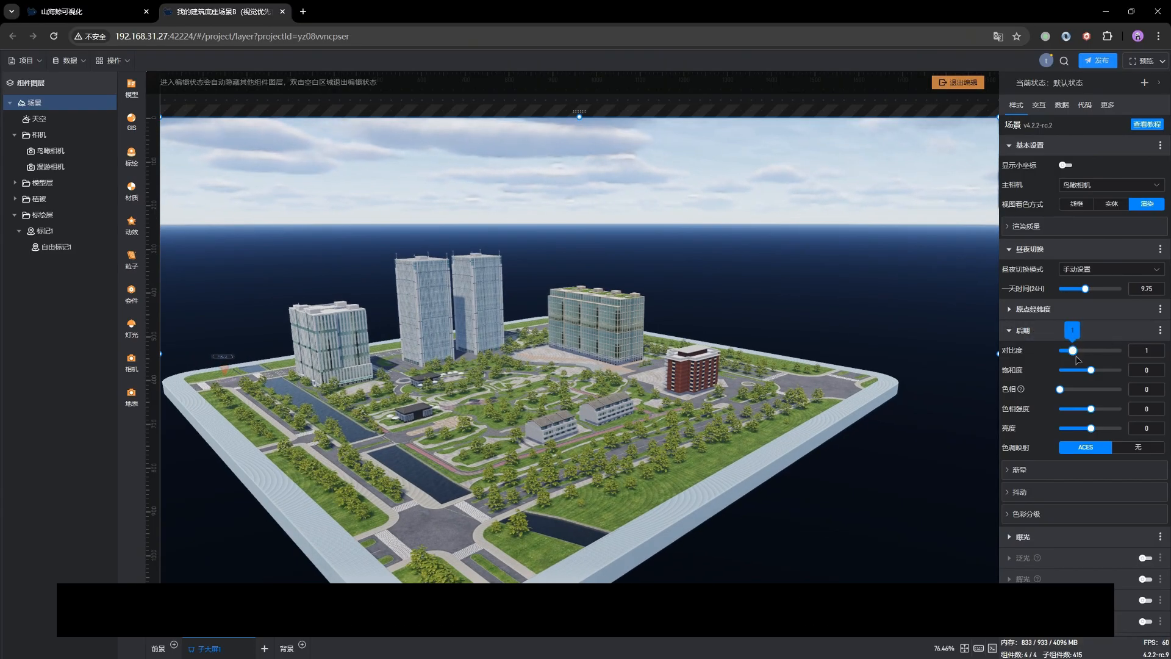
drag(1073, 351, 1123, 350)
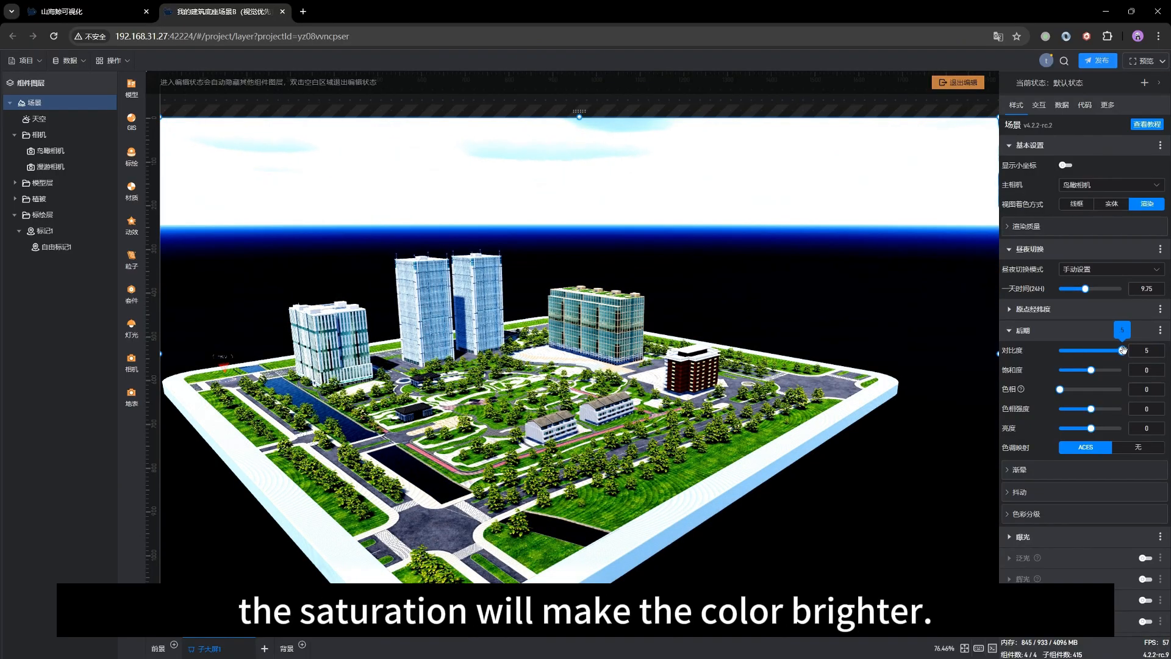
click(1054, 351)
click(1067, 432)
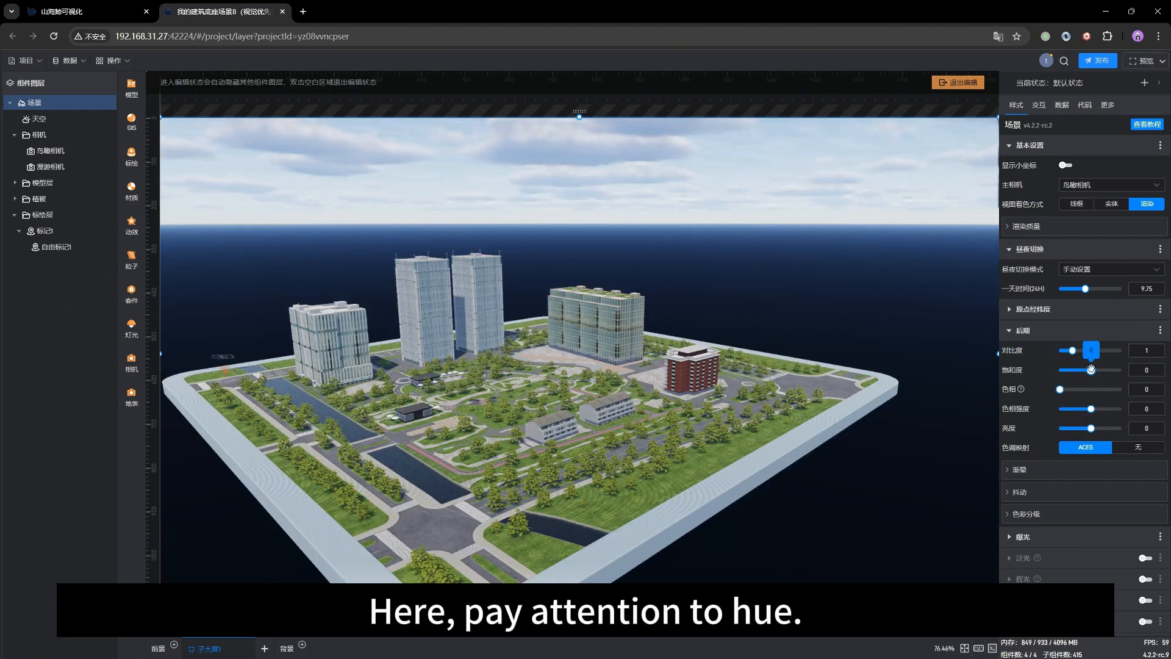
- Try a 饱和度 of 100 on the scene and reset it to its default
drag(1091, 370, 1123, 370)
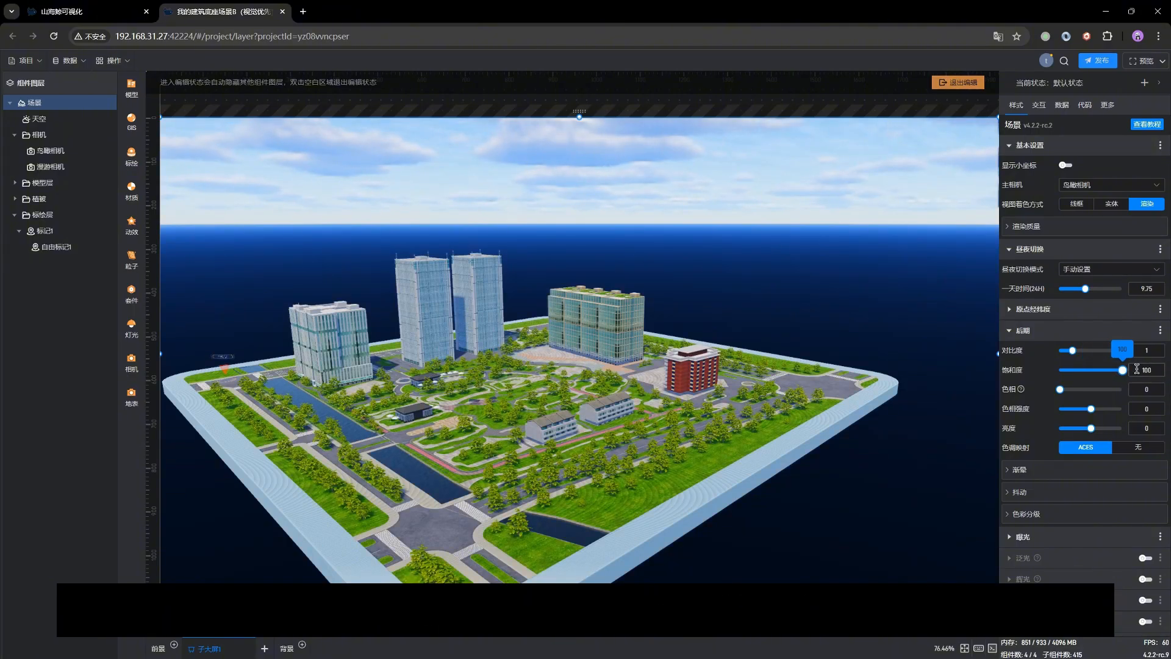
click(1052, 370)
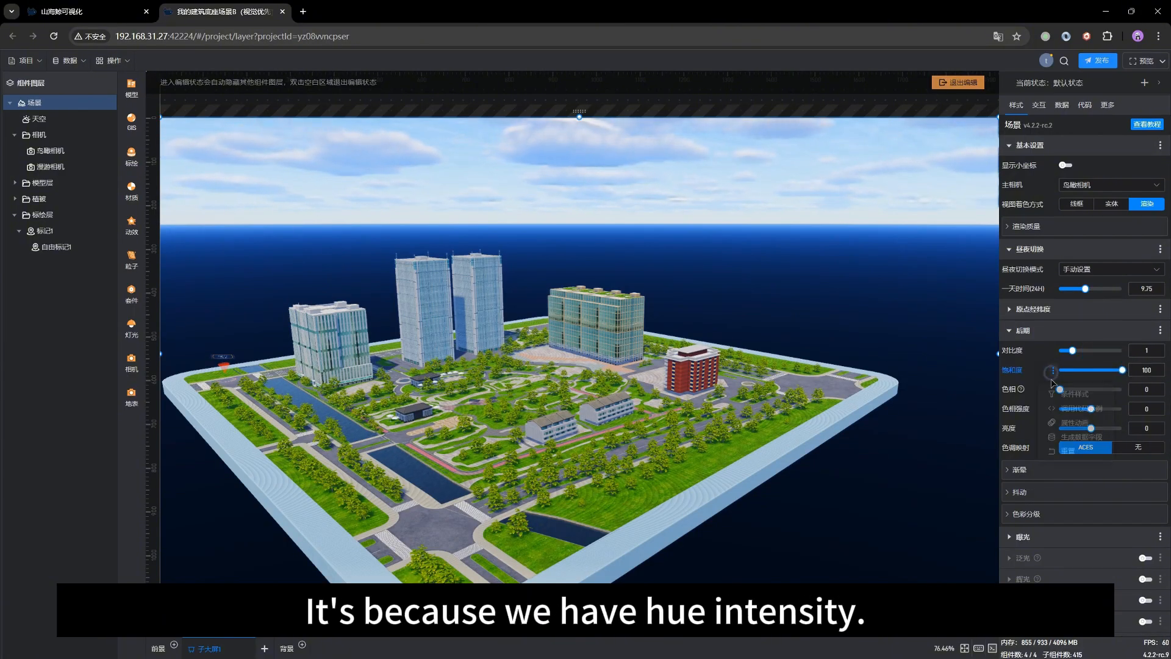
click(1058, 452)
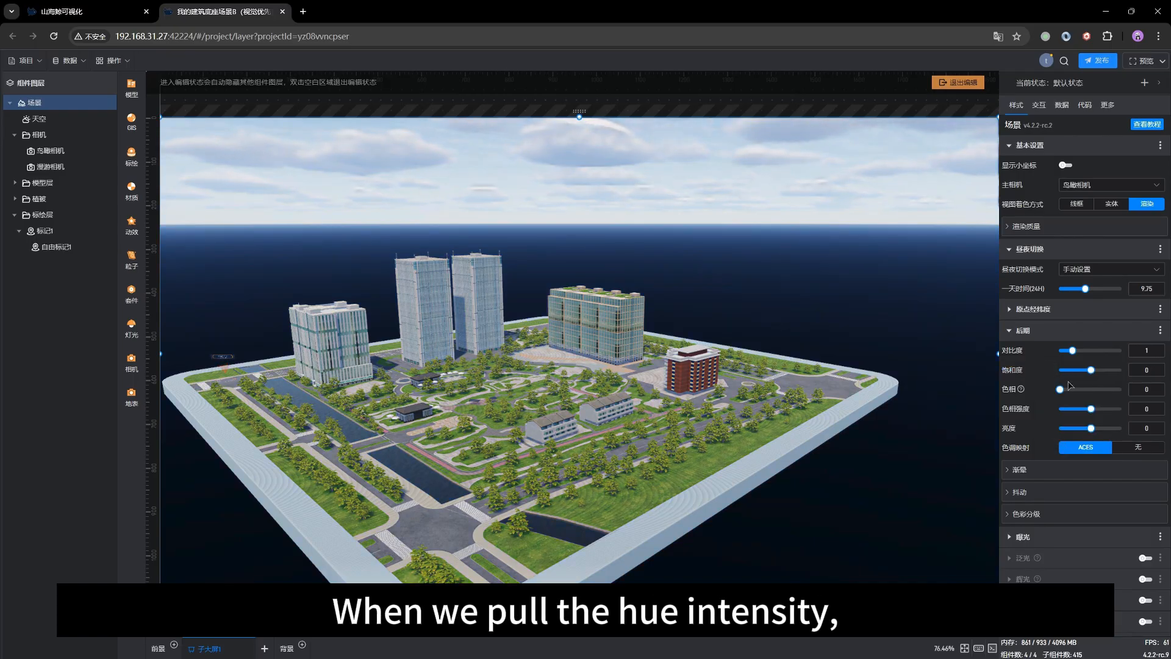
- Try tinting the scene with a 色相强度 of 64 at 色相 0 and reset the intensity
drag(1059, 389, 1017, 394)
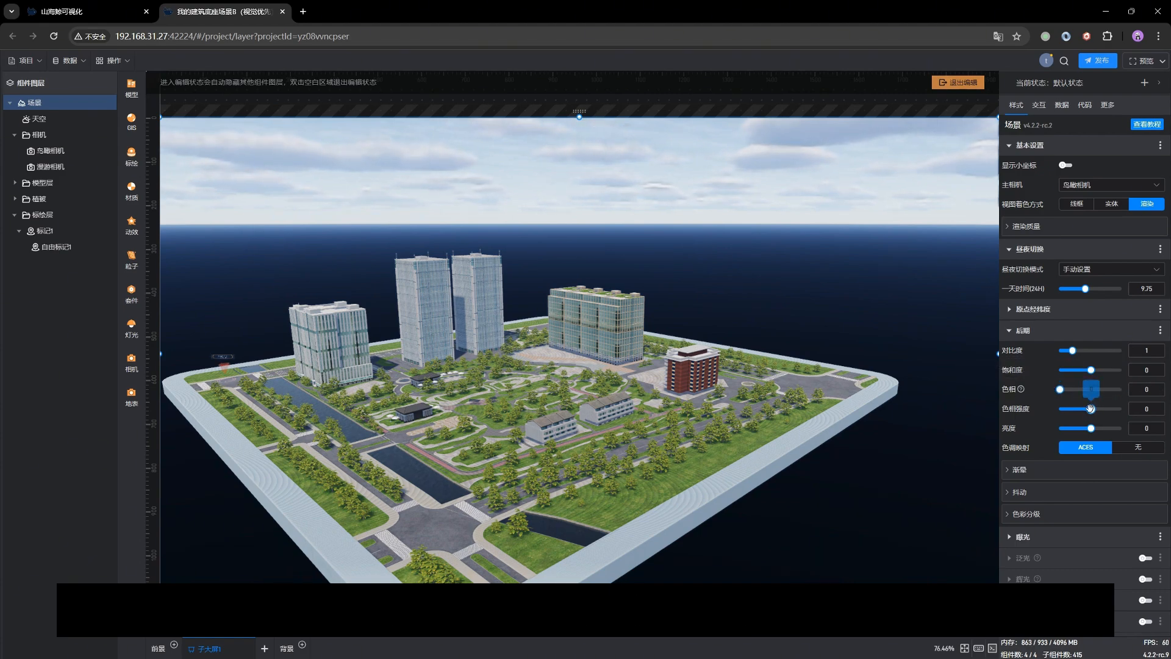
drag(1091, 408, 1055, 389)
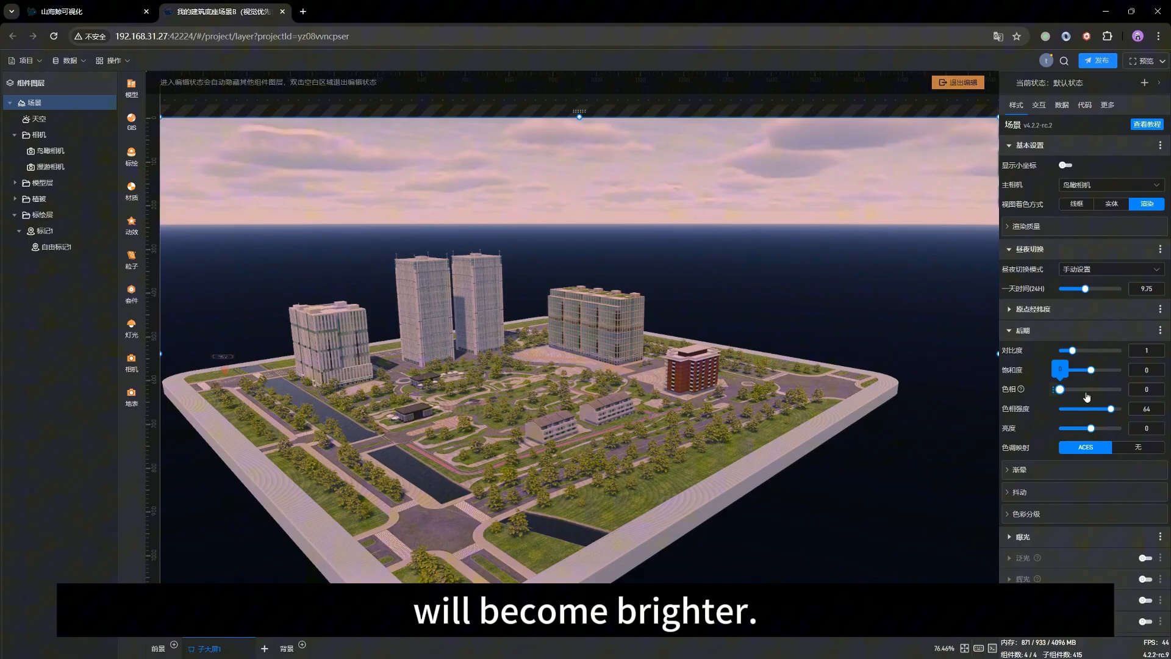
click(1050, 410)
click(1068, 491)
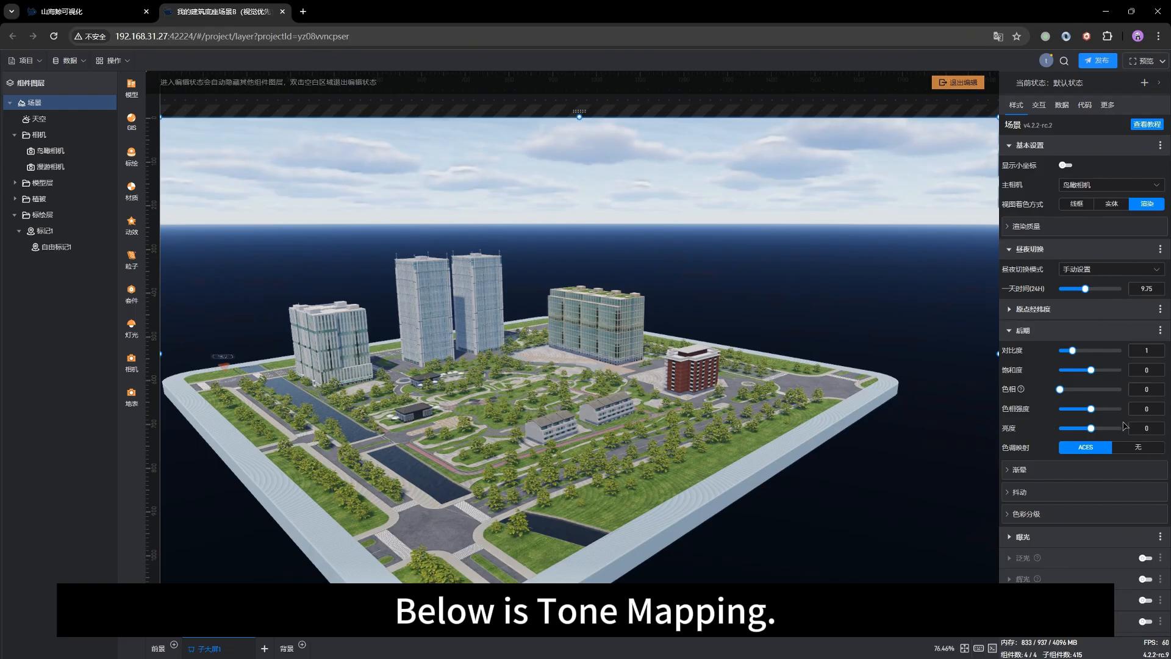
- Try a 亮度 of 100 on the scene and reset it to its default
drag(1092, 428, 1129, 428)
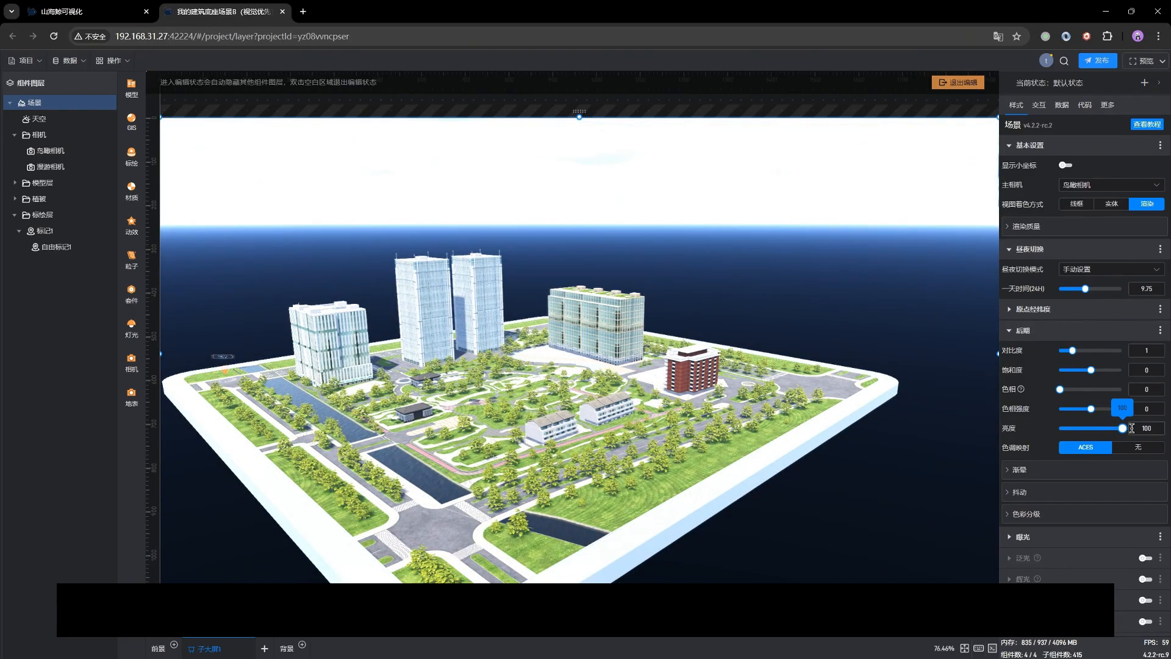
click(1053, 430)
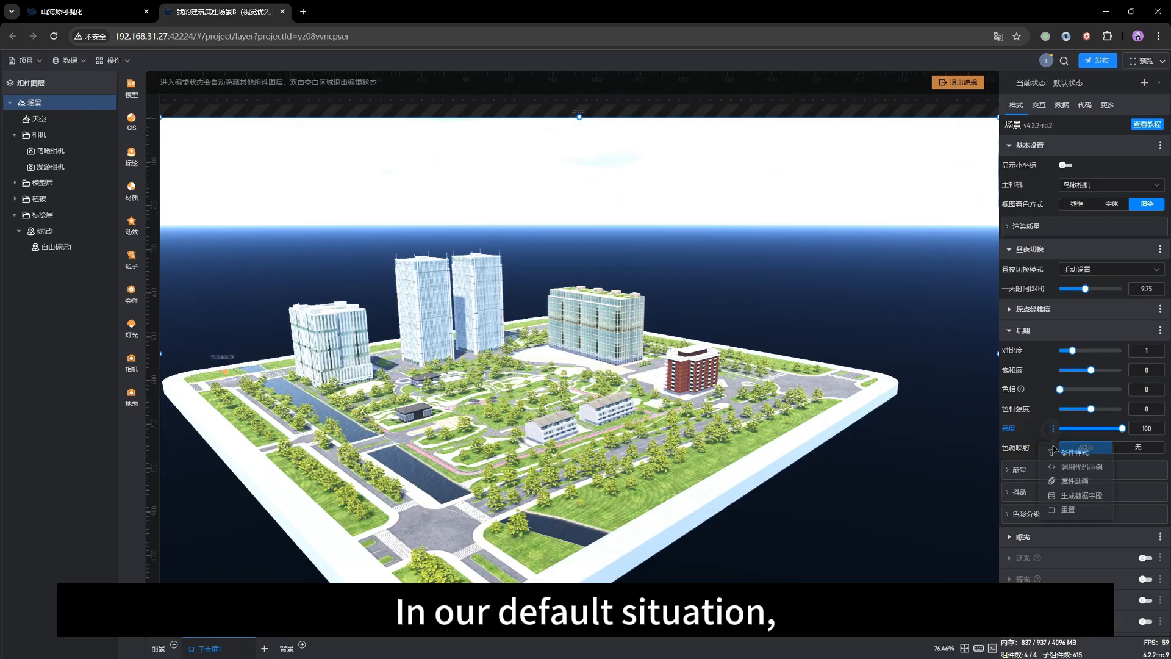
click(1062, 510)
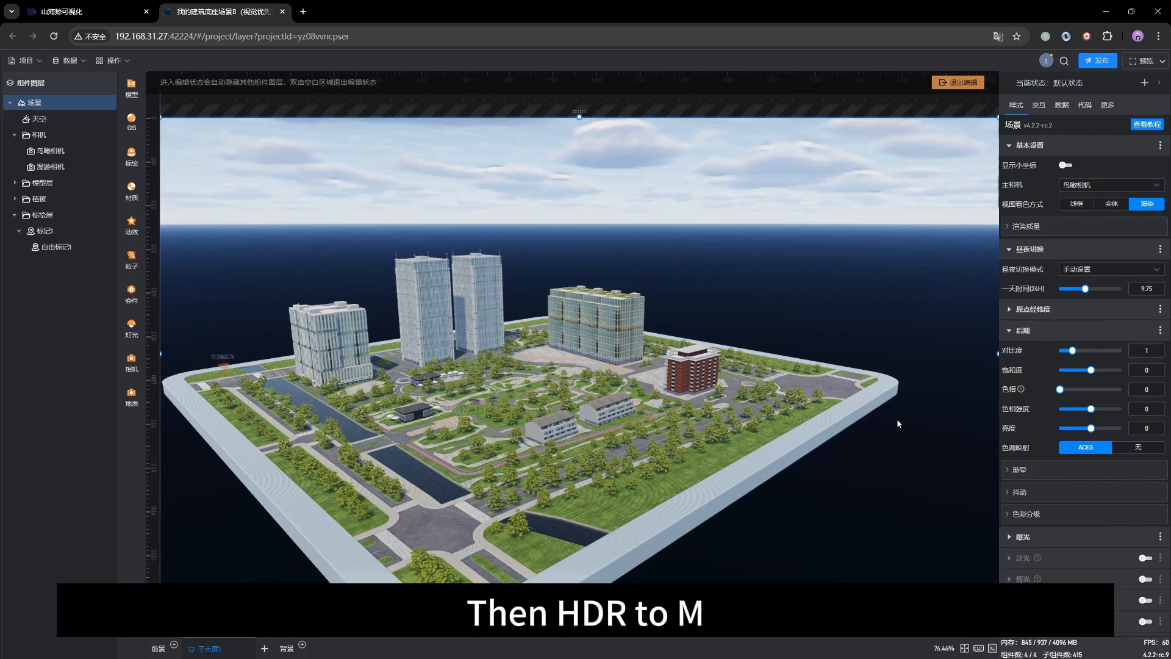
- Compare the campus with 色调映射 set to 无 and restore the mapping to ACES
drag(510, 401, 518, 390)
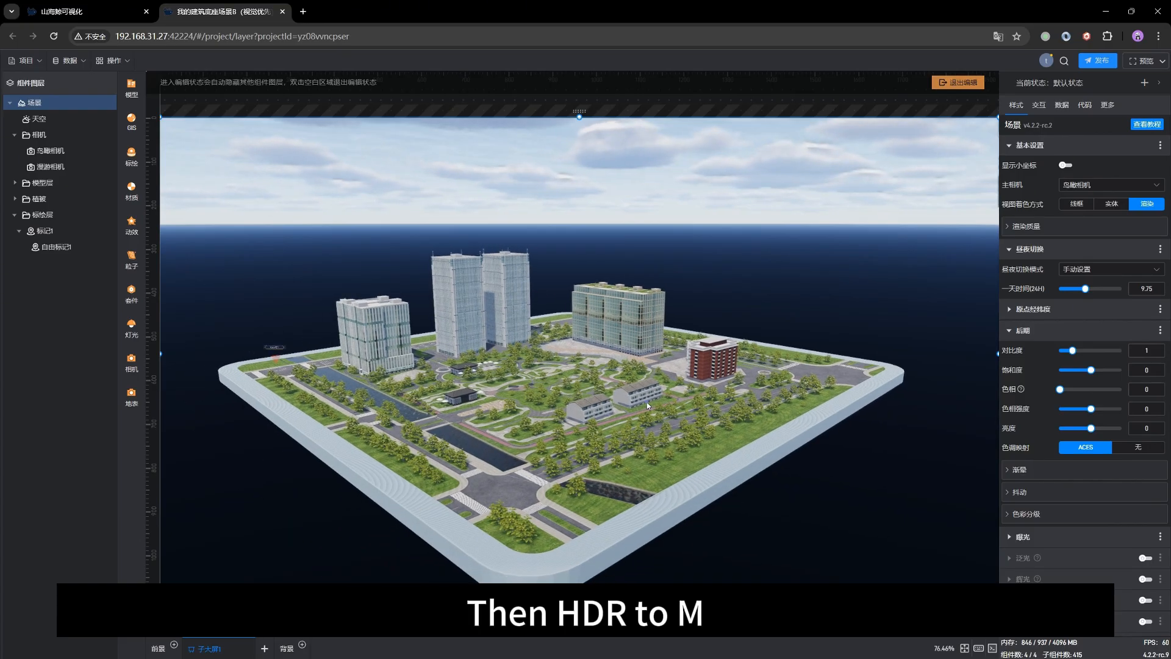
right_drag(647, 392, 679, 396)
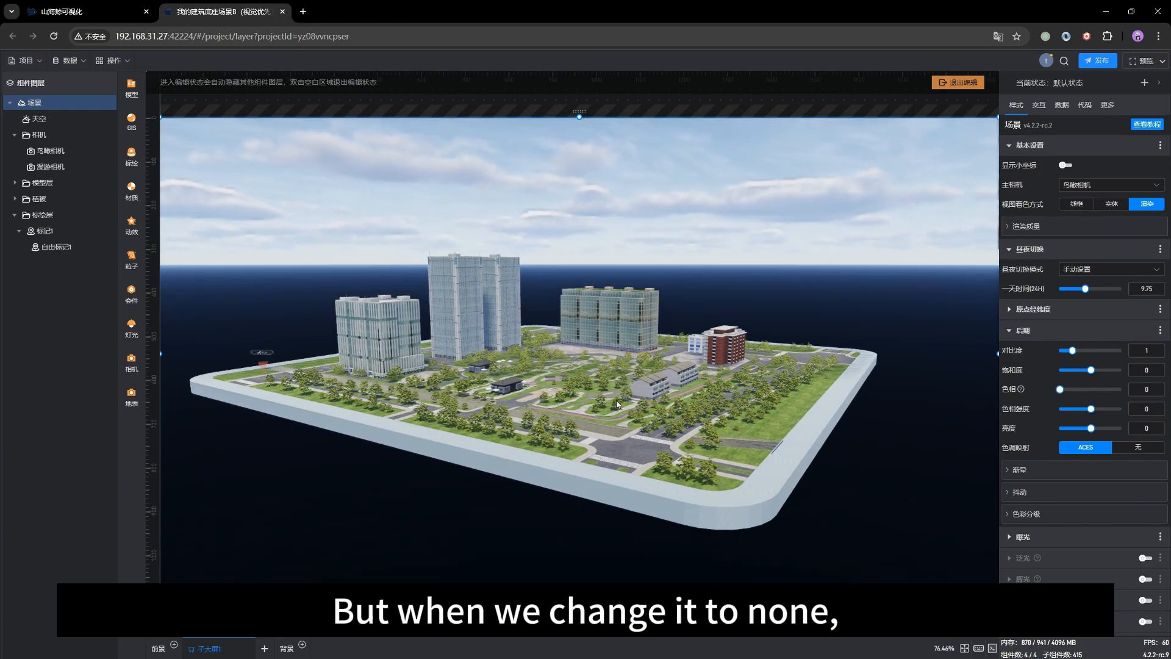
scroll(616, 403, up, 3)
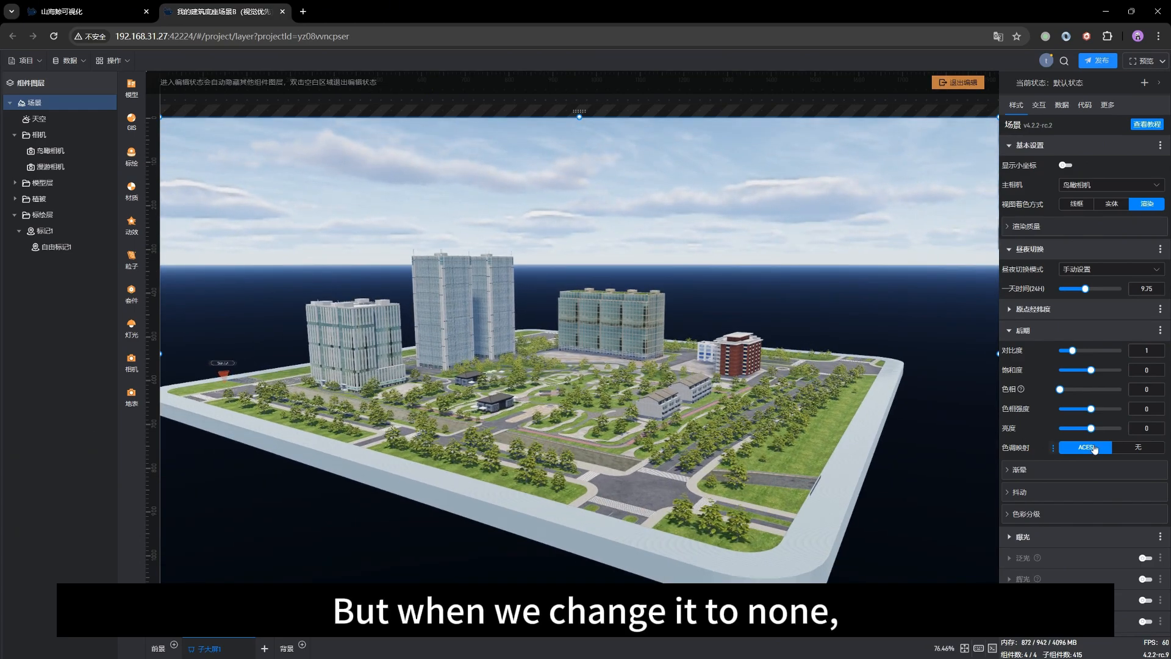
click(1143, 450)
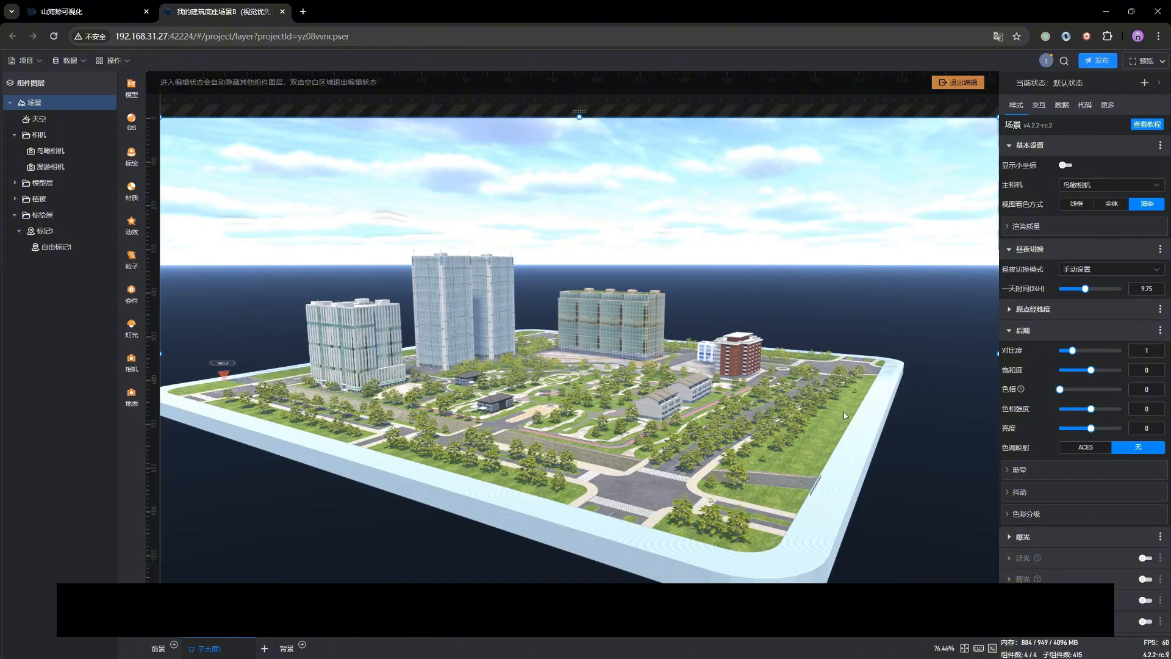
drag(734, 438, 733, 447)
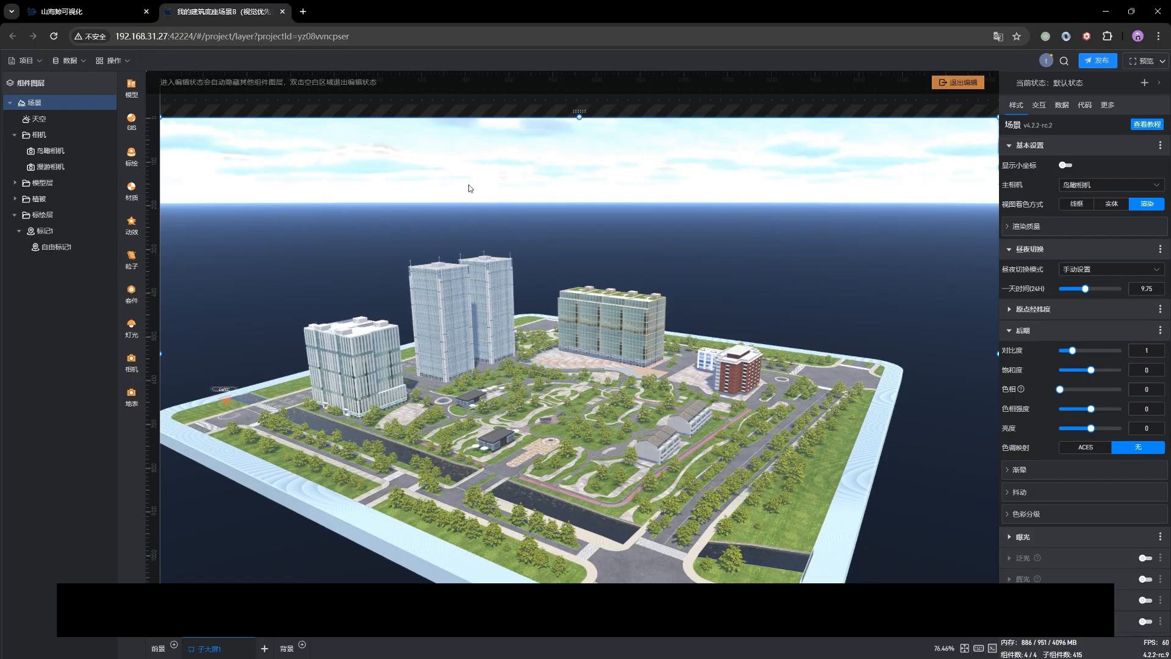
click(1088, 449)
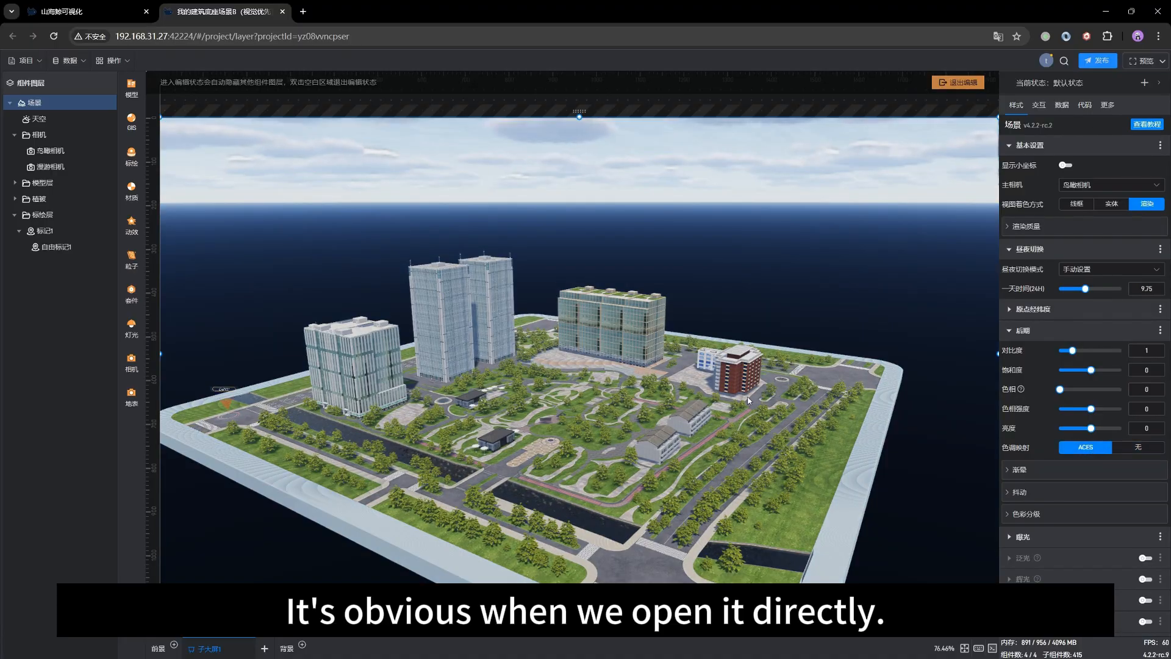
scroll(883, 459, down, 2)
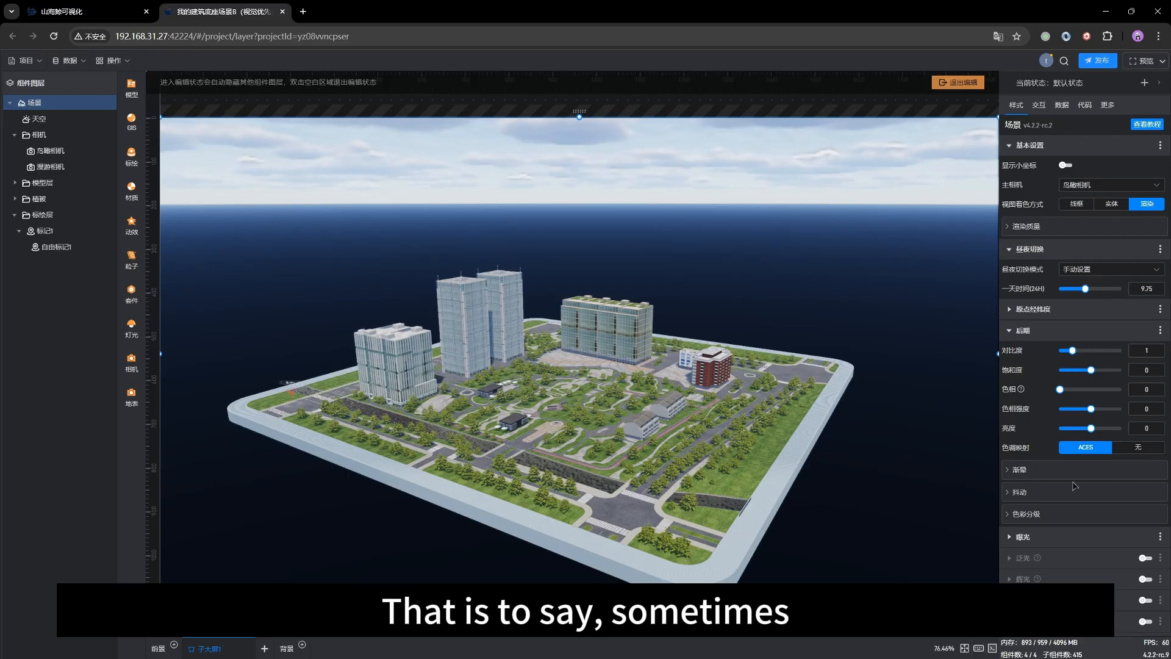
- Compare the campus with the 渐晕 effect on and off, and leave the effect disabled
click(1047, 473)
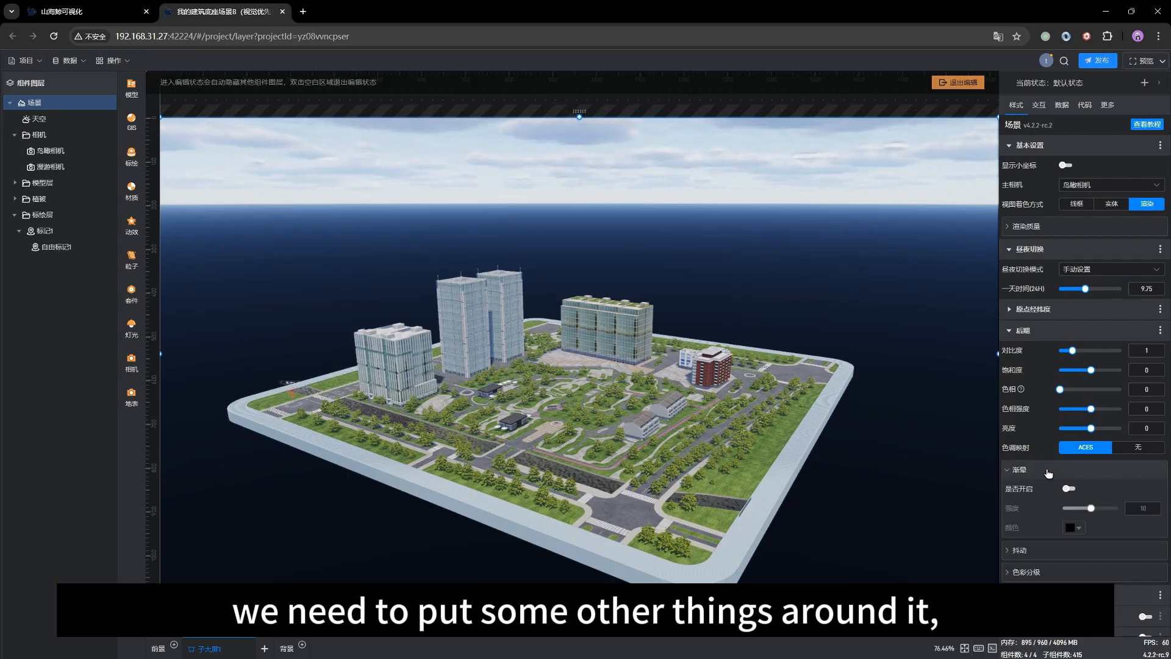
click(1068, 489)
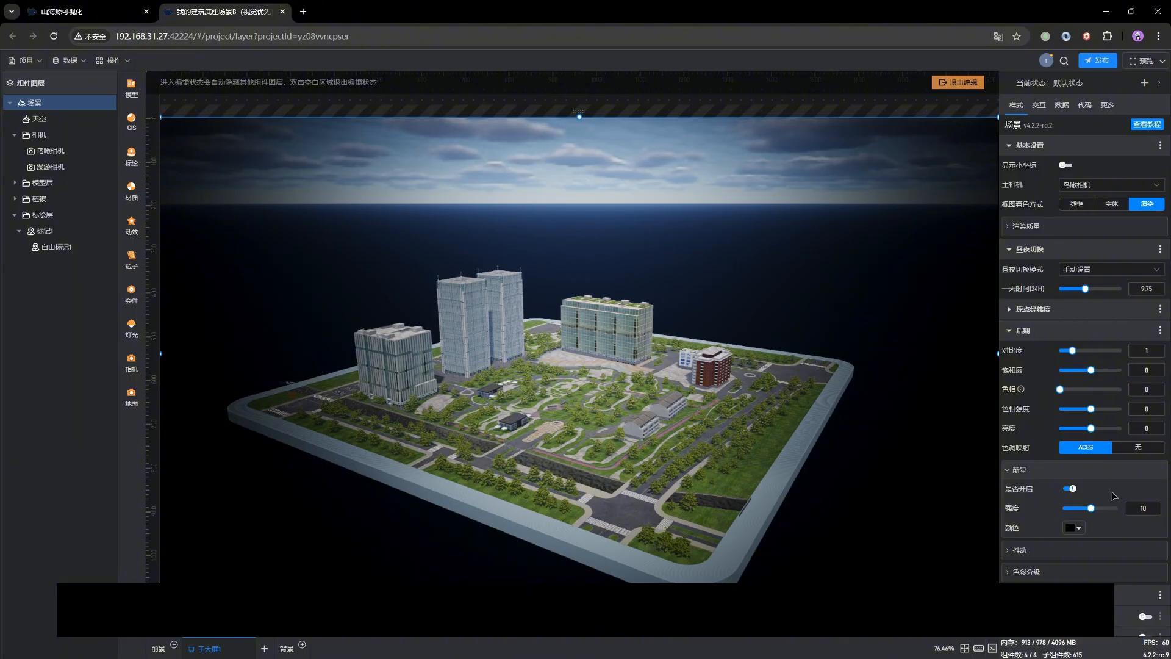
click(1071, 489)
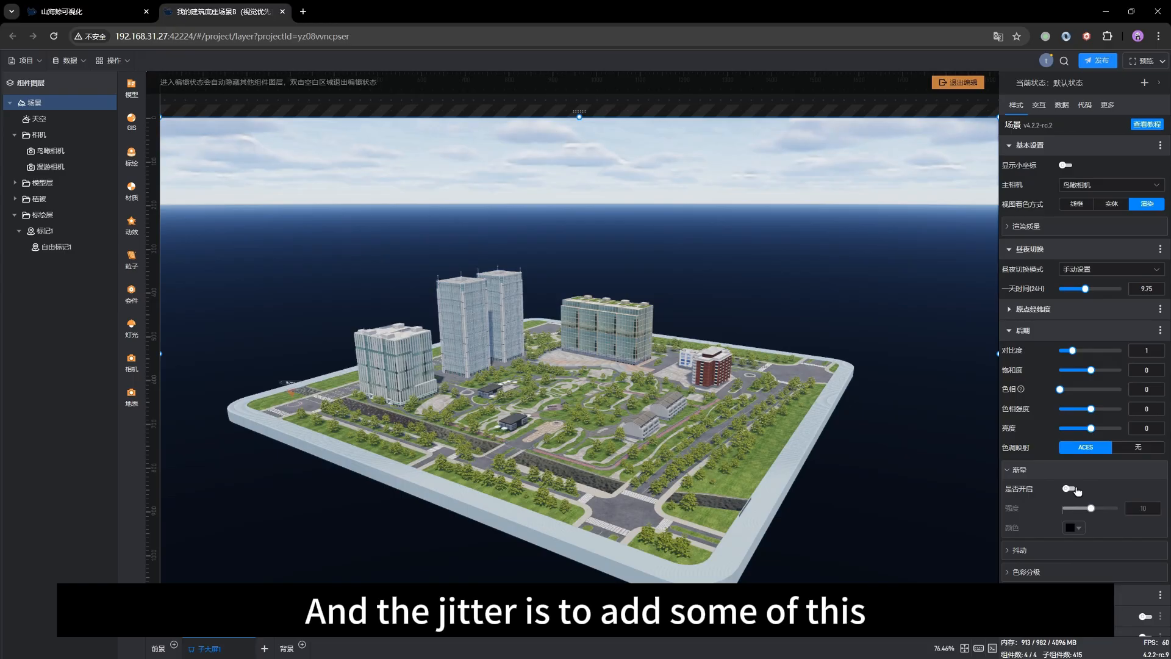
click(1071, 489)
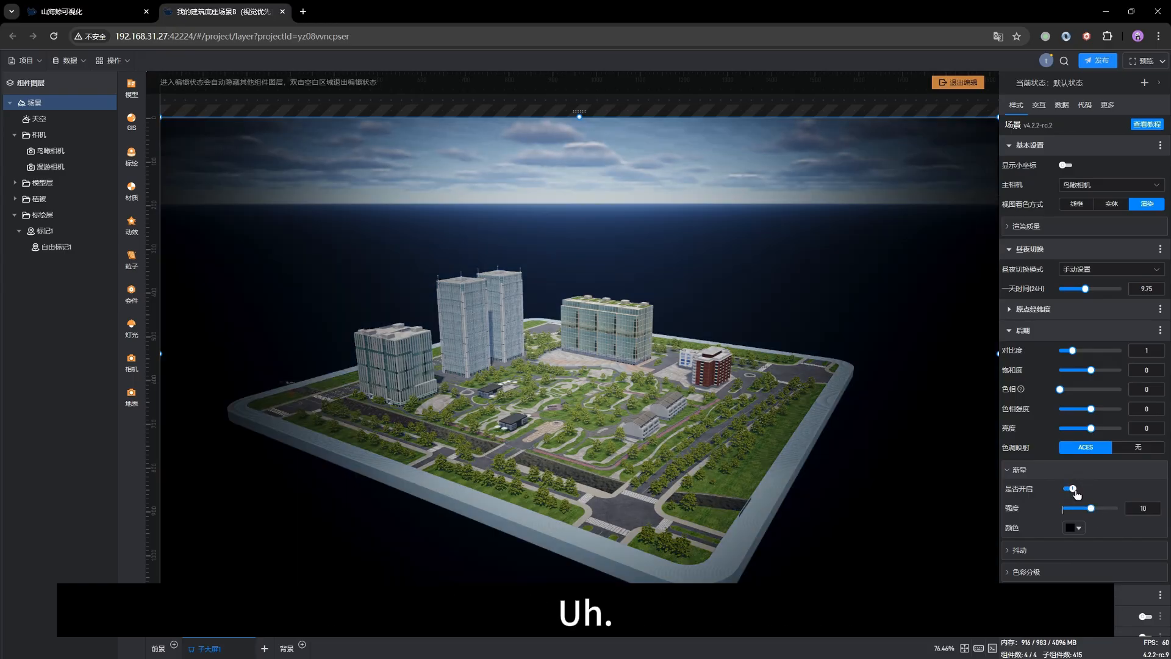
click(1071, 489)
click(1026, 471)
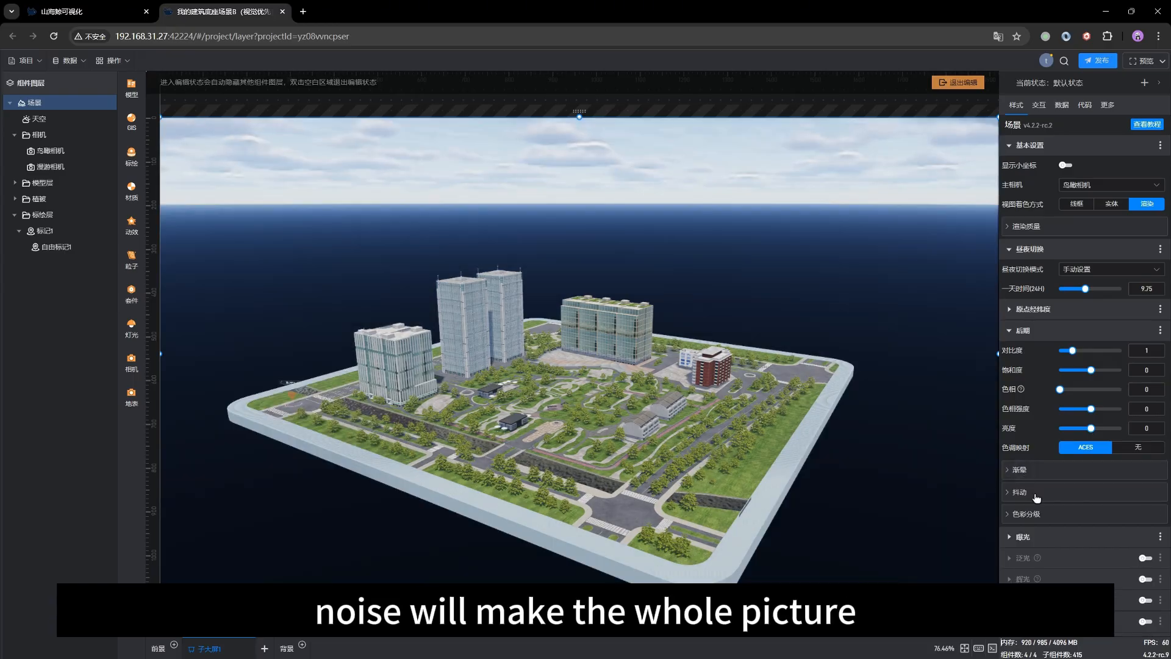
- Enable the 抖动 effect in the scene's post-processing and examine its noise on the campus from several angles
click(1028, 493)
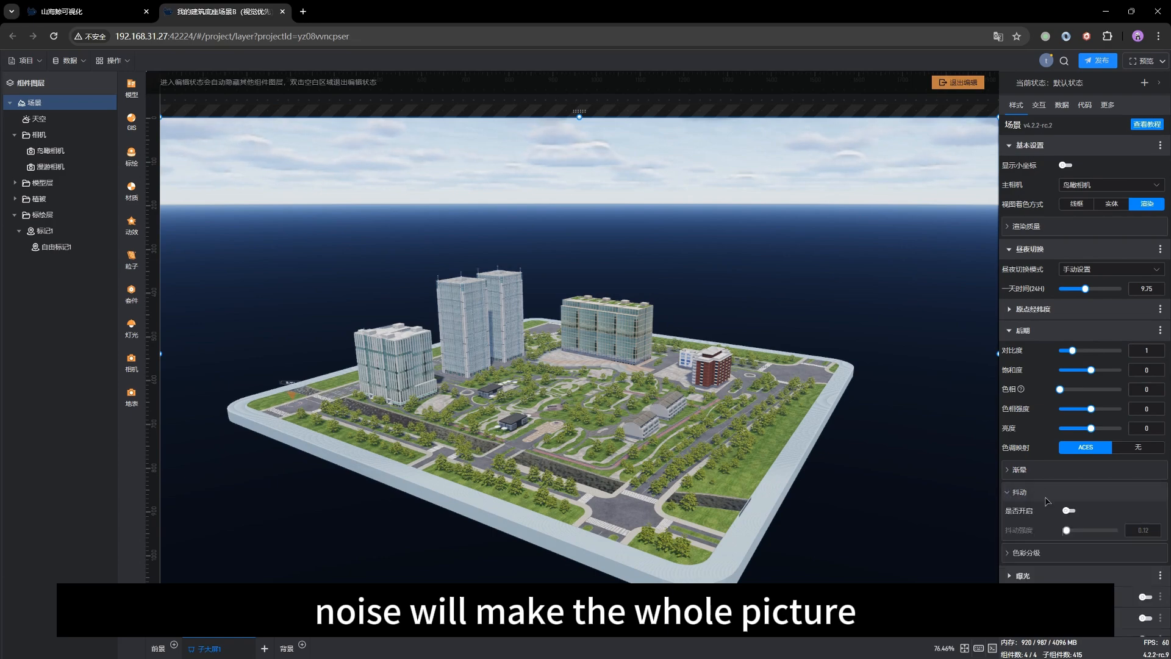
click(1068, 511)
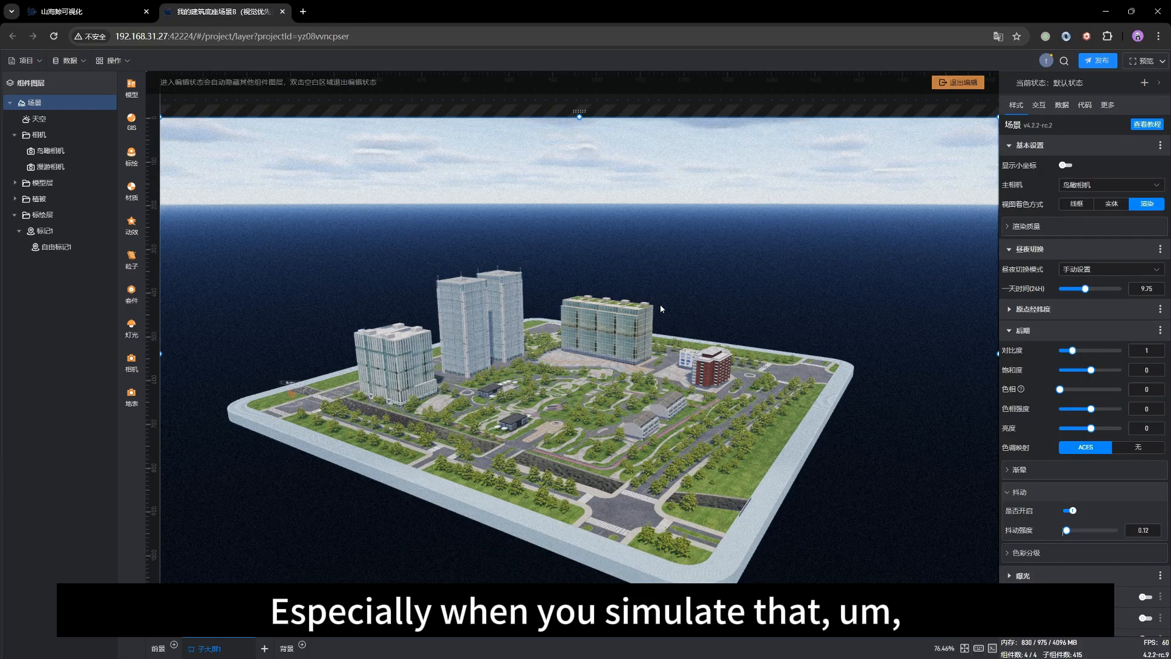
drag(605, 438, 582, 431)
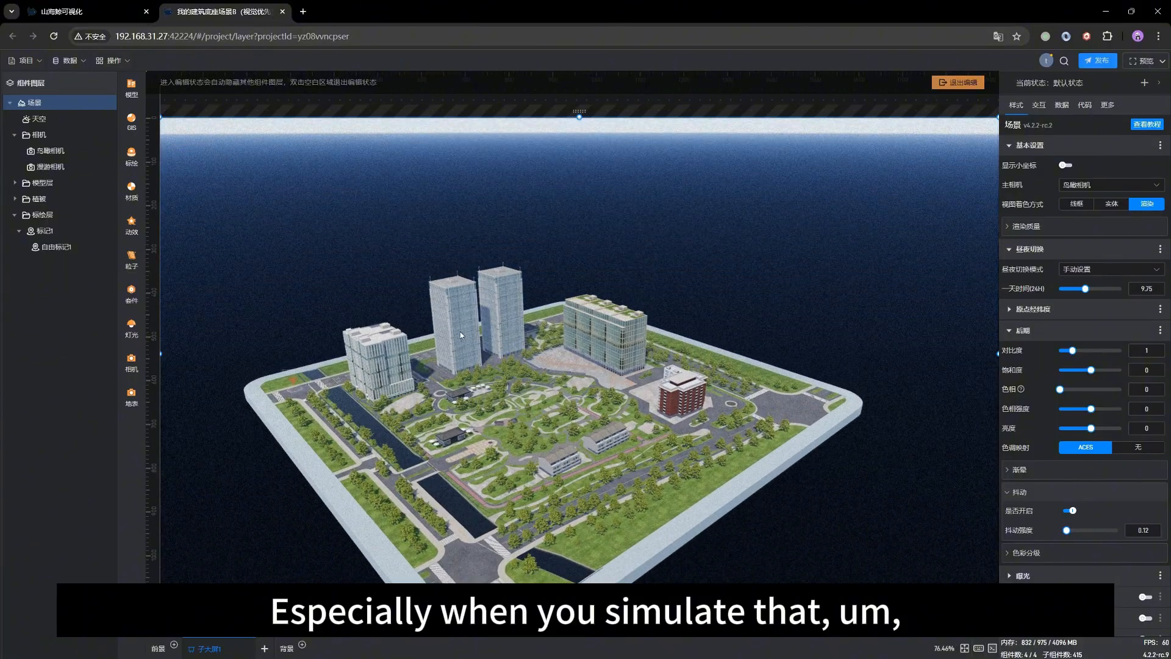
right_drag(536, 423, 596, 453)
drag(595, 453, 450, 465)
right_drag(451, 465, 583, 441)
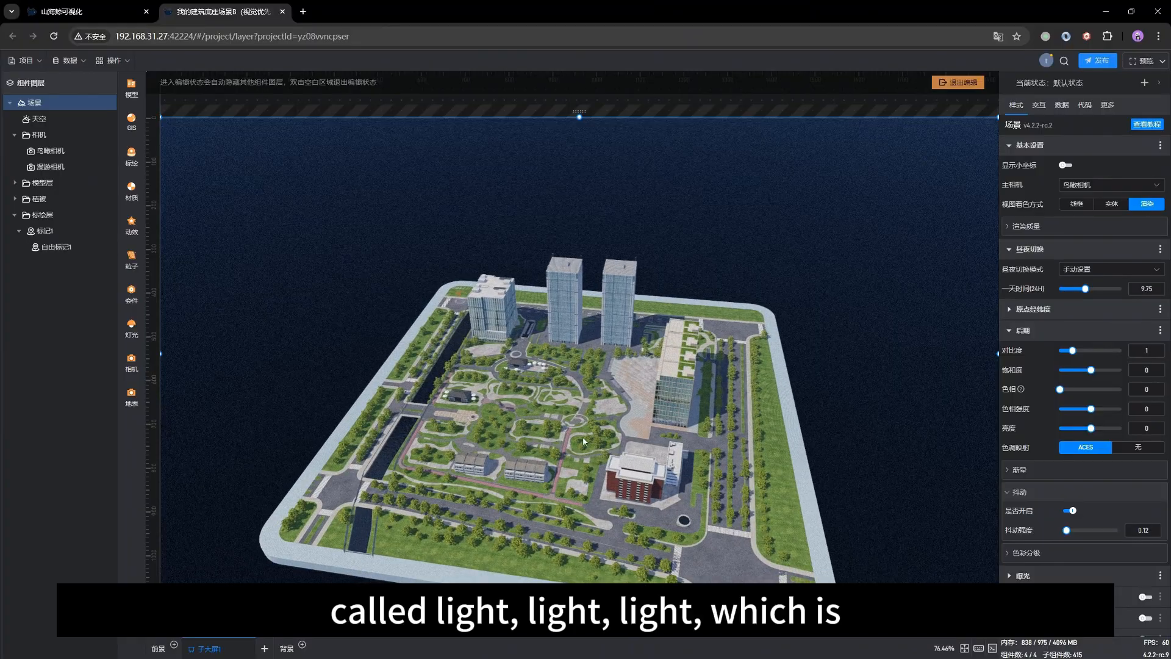
drag(581, 450, 536, 452)
right_drag(483, 463, 491, 459)
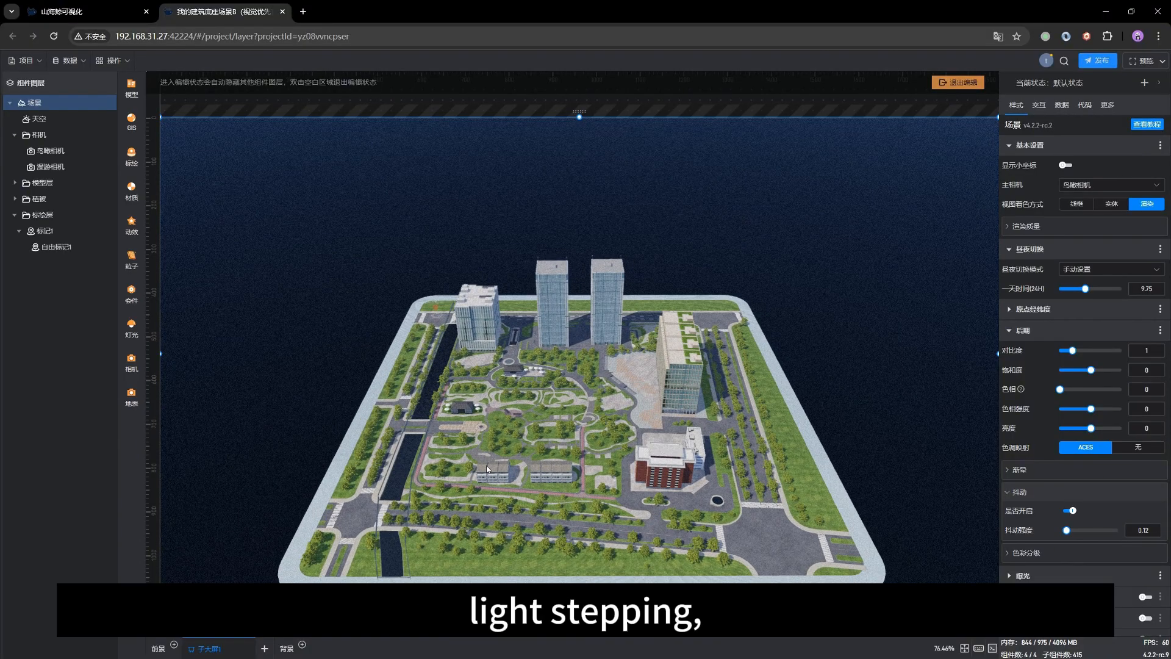
- Collapse the dithering (抖动) settings and expand the color grading (色彩分级) settings to examine the LUT options
drag(488, 478, 686, 433)
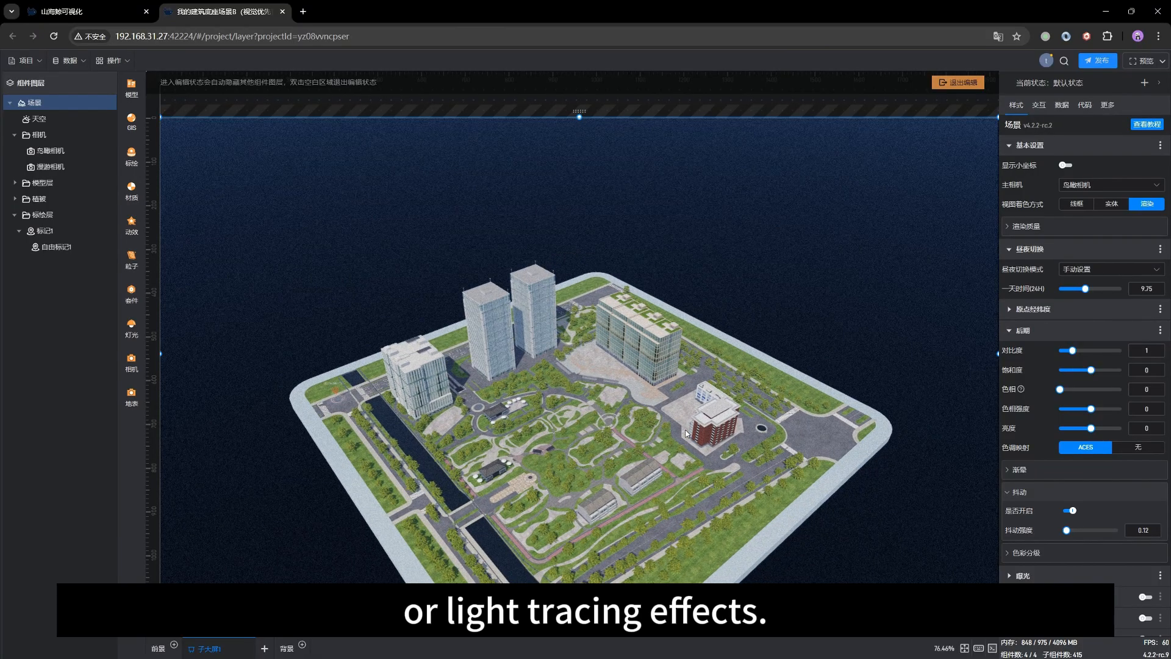
drag(617, 513, 608, 476)
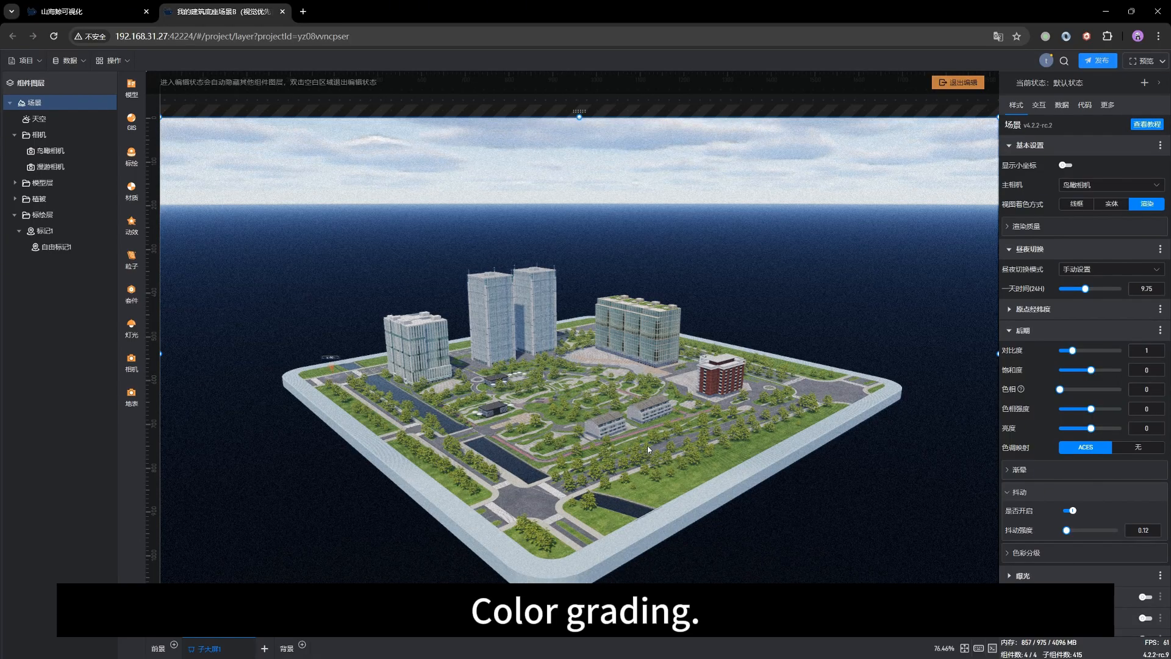
scroll(615, 446, up, 2)
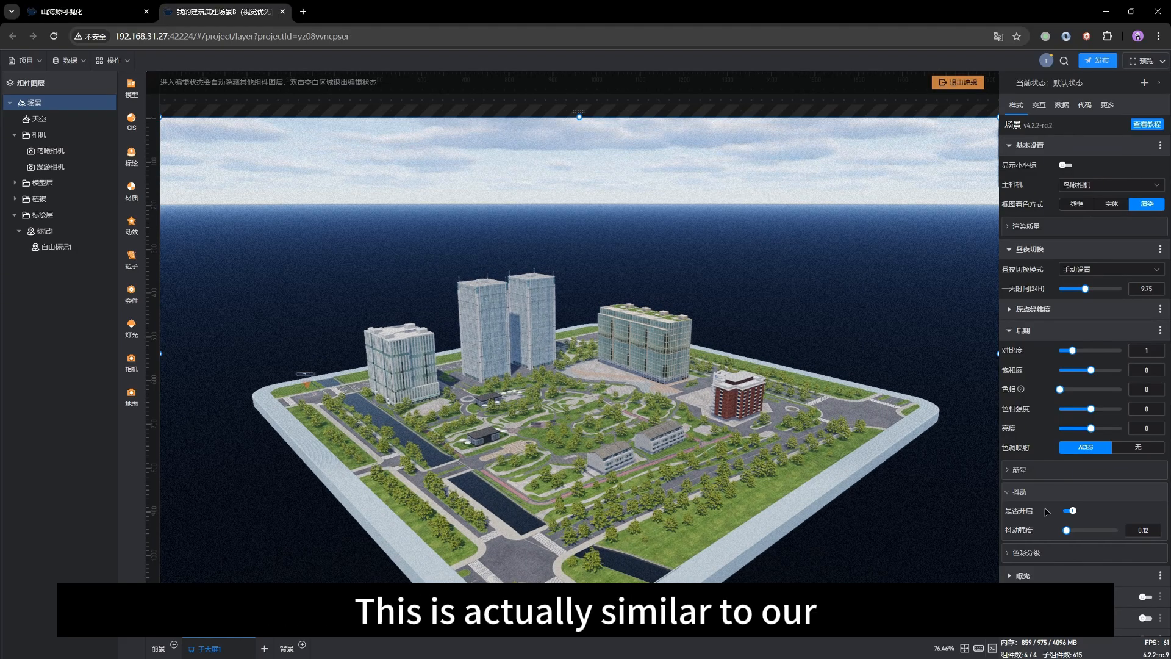
click(1016, 492)
click(1029, 514)
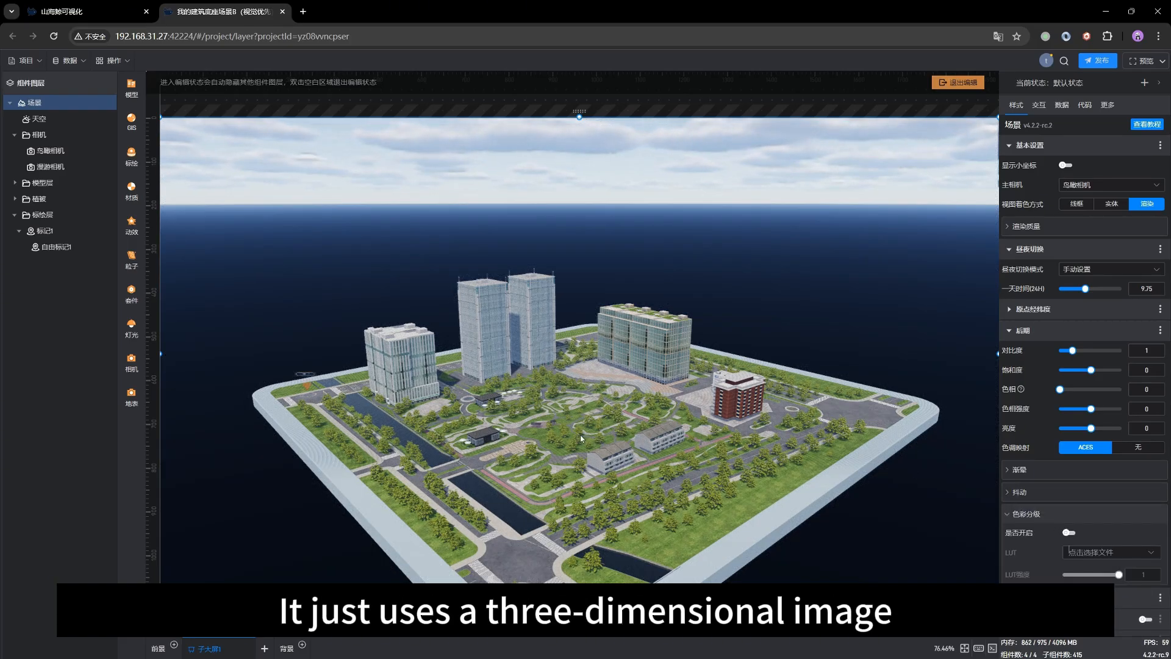
scroll(571, 445, down, 5)
drag(614, 425, 616, 444)
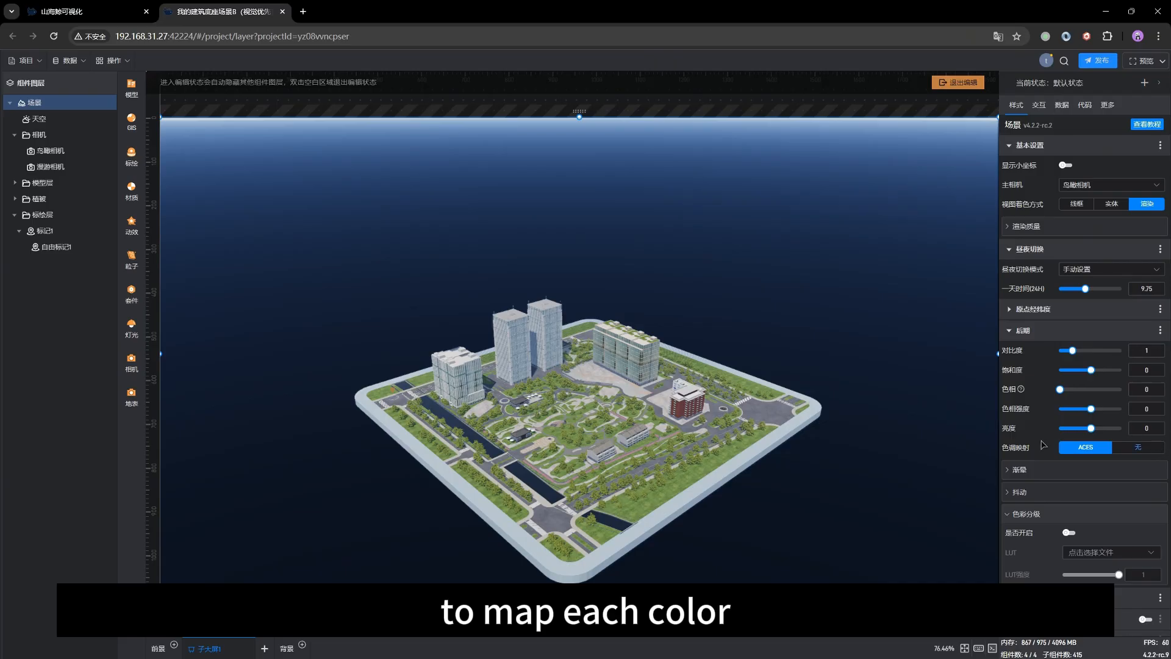
scroll(1049, 452, down, 1)
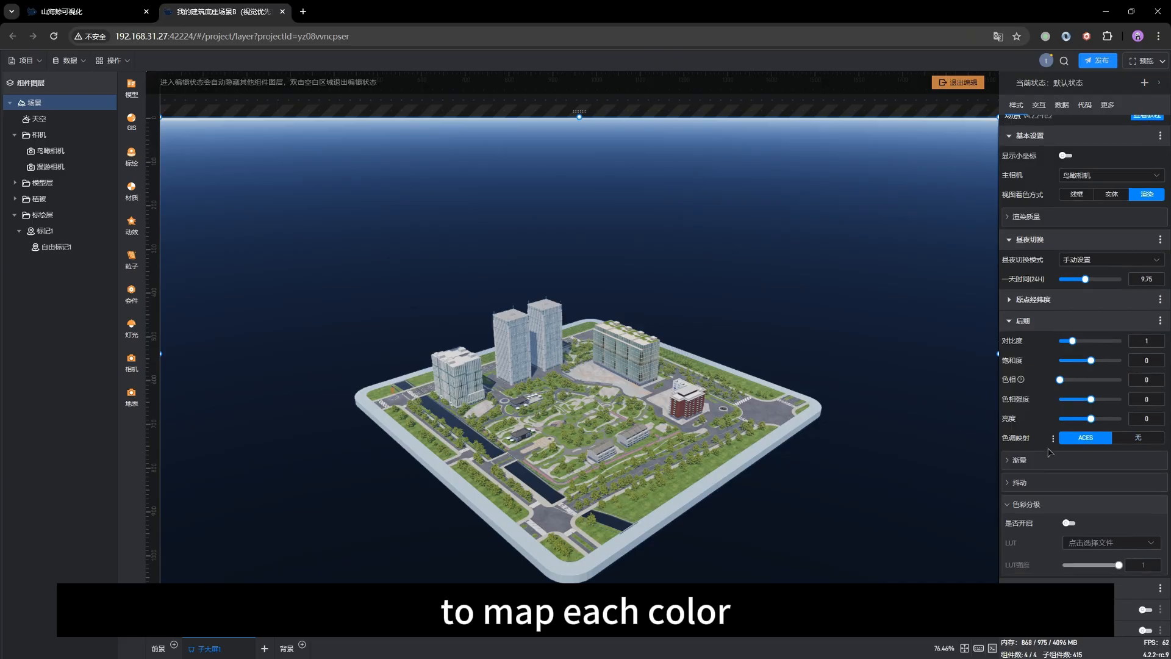
scroll(1049, 451, down, 2)
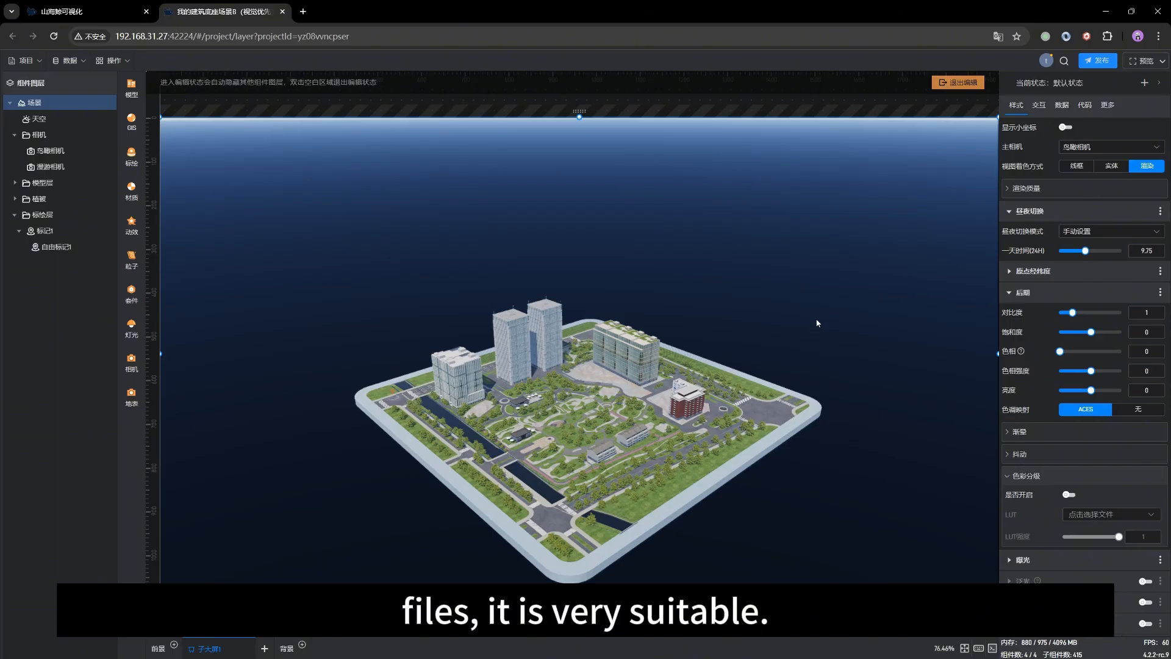
- Try enabling color grading and browsing for a custom LUT file
click(1069, 495)
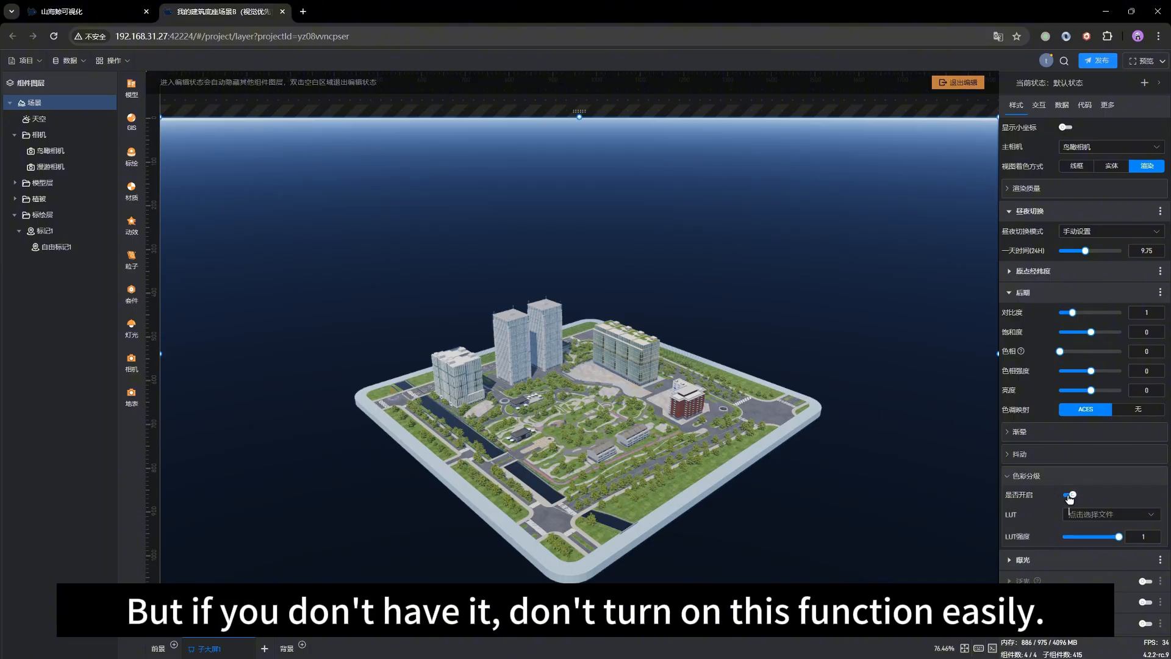
click(1115, 515)
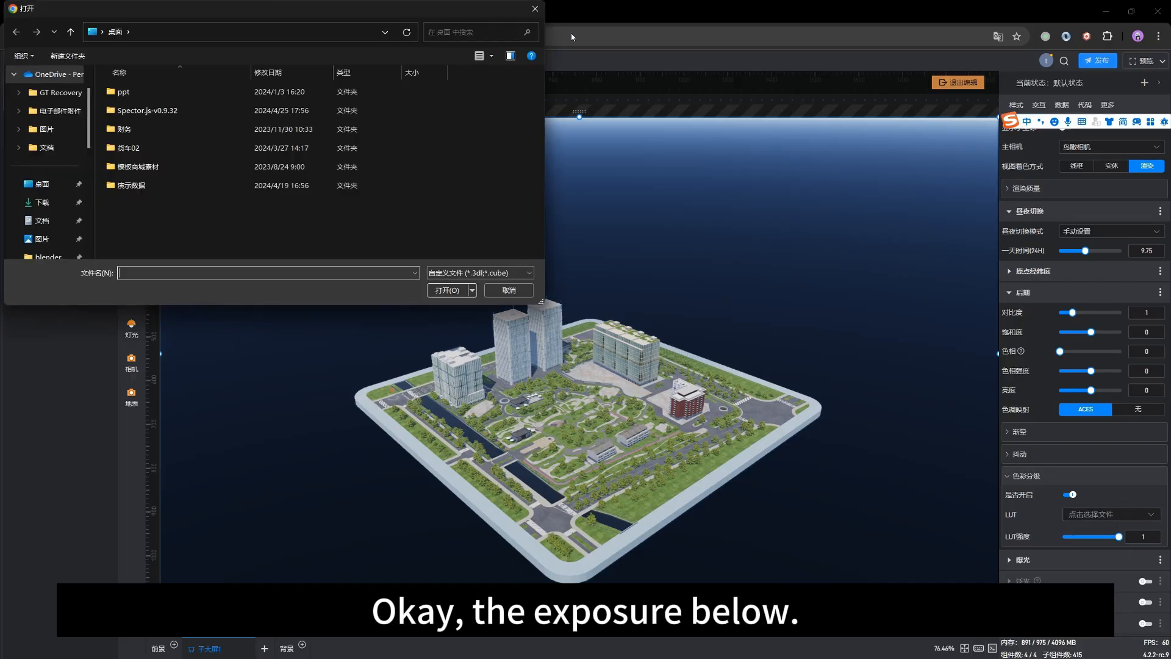
click(535, 8)
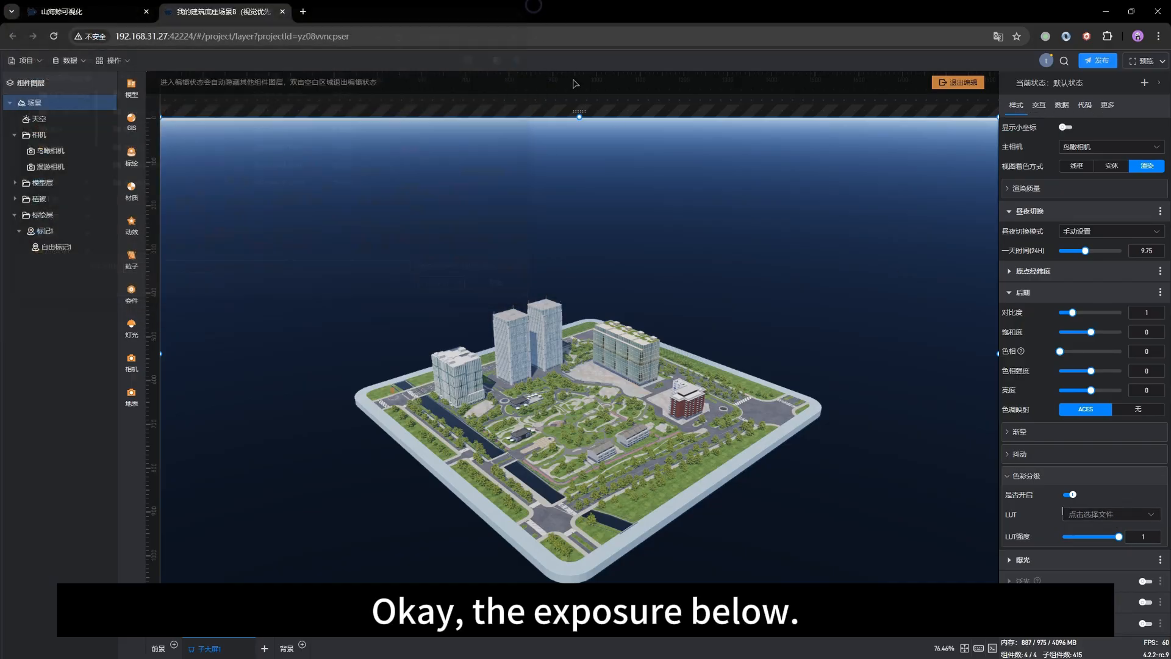
click(1072, 495)
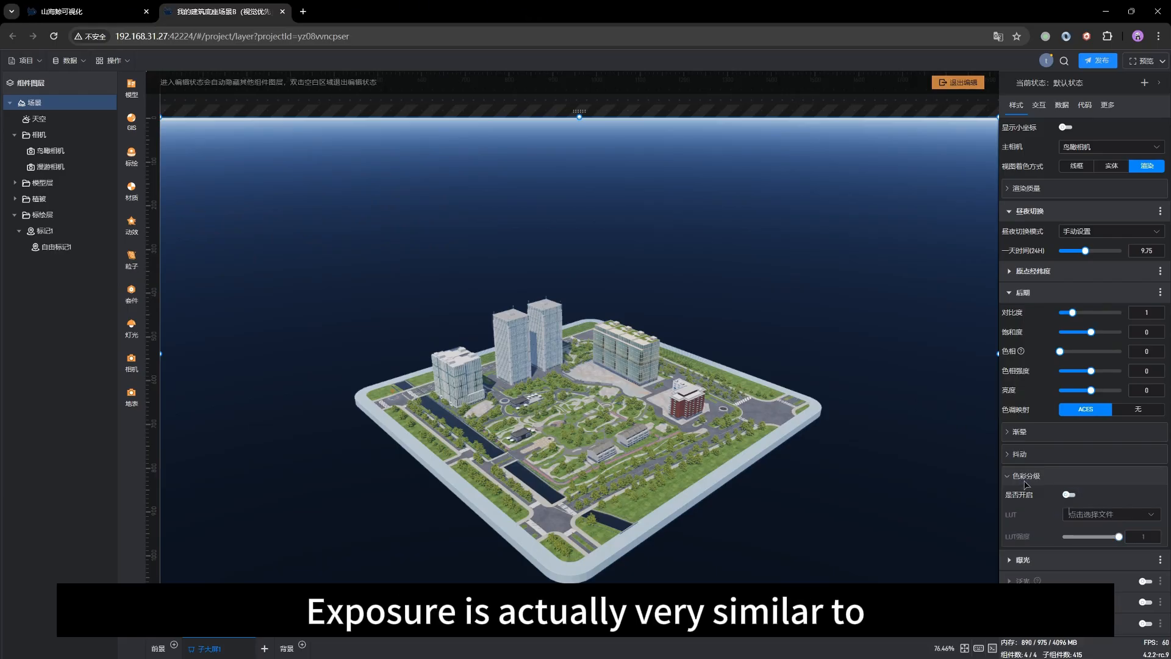
click(1028, 477)
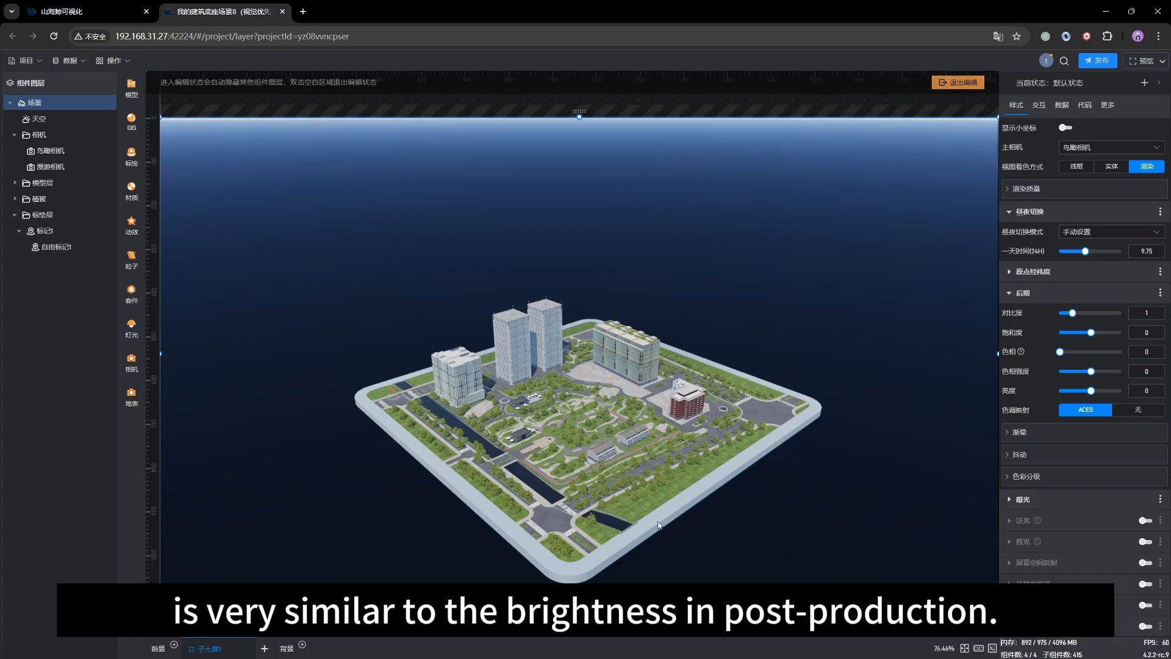
- Collapse the post-processing (后期) settings and examine the exposure (曝光) settings with their available mode options
scroll(621, 497, up, 5)
drag(621, 504, 604, 477)
mouse_move(1037, 520)
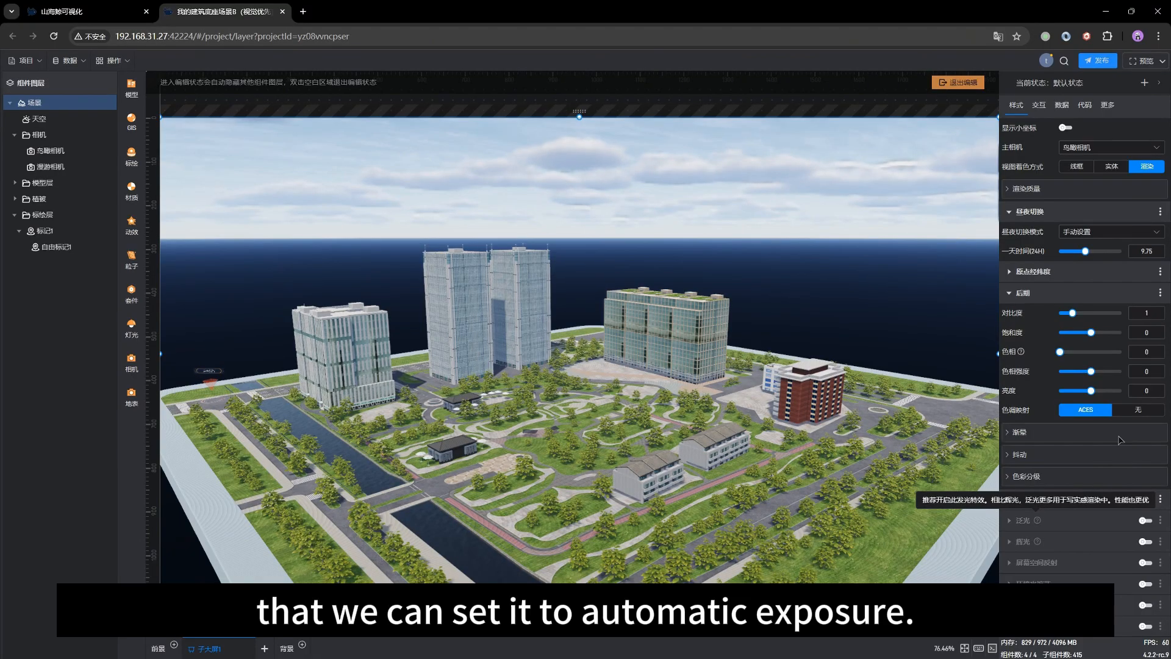
click(1024, 500)
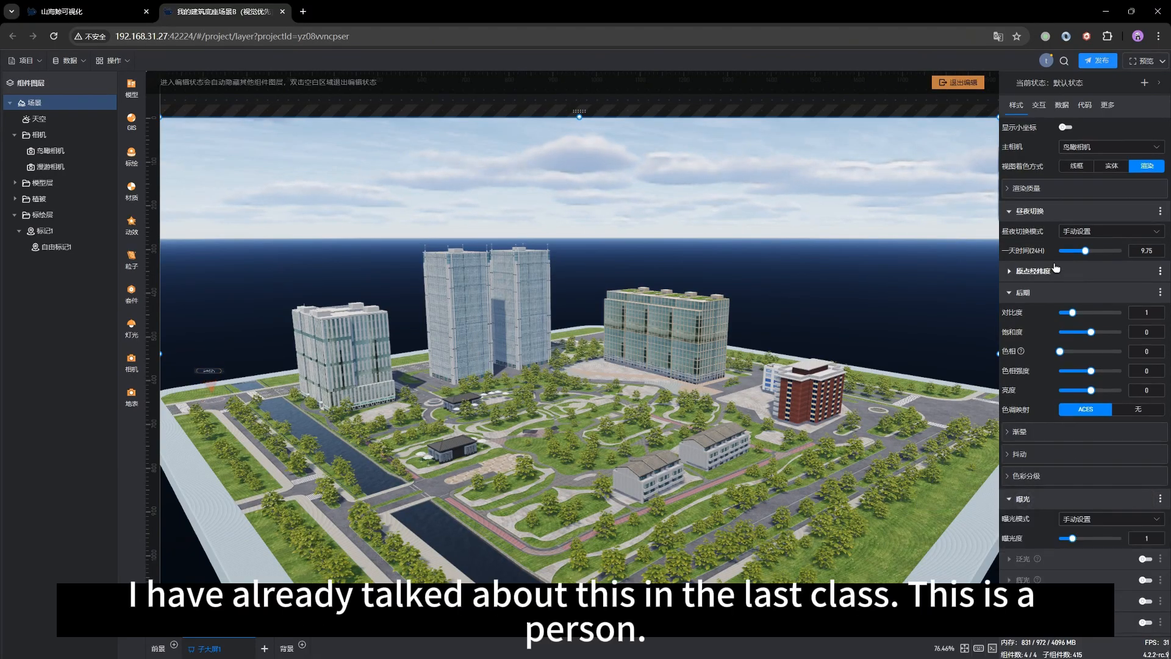
click(1019, 291)
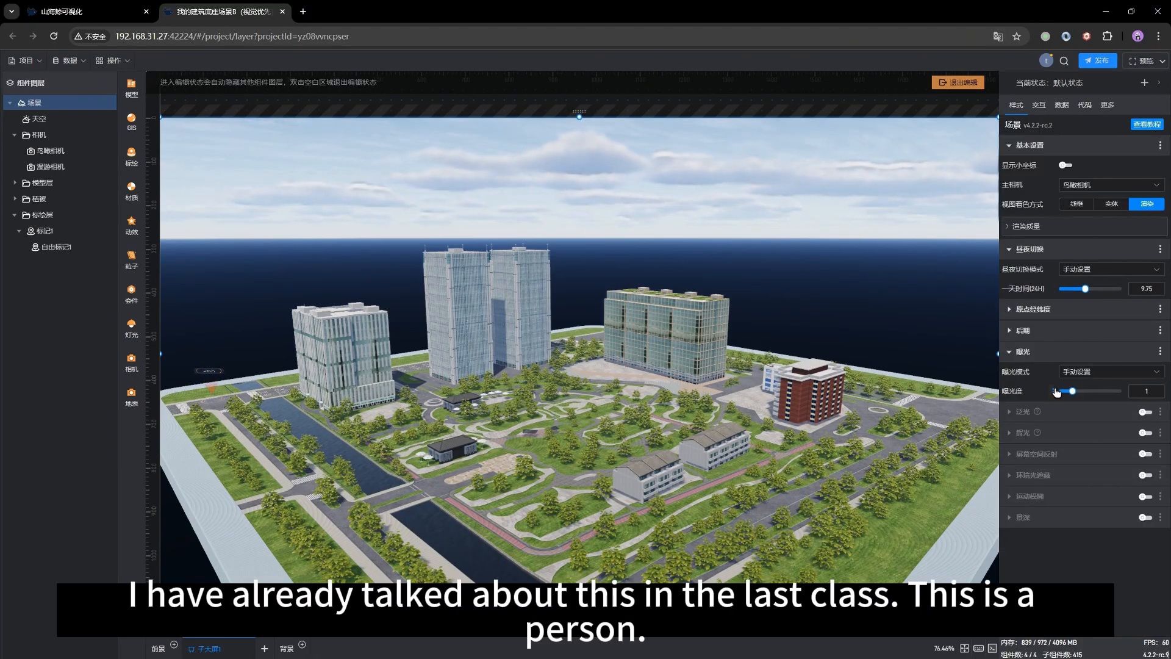
click(1110, 372)
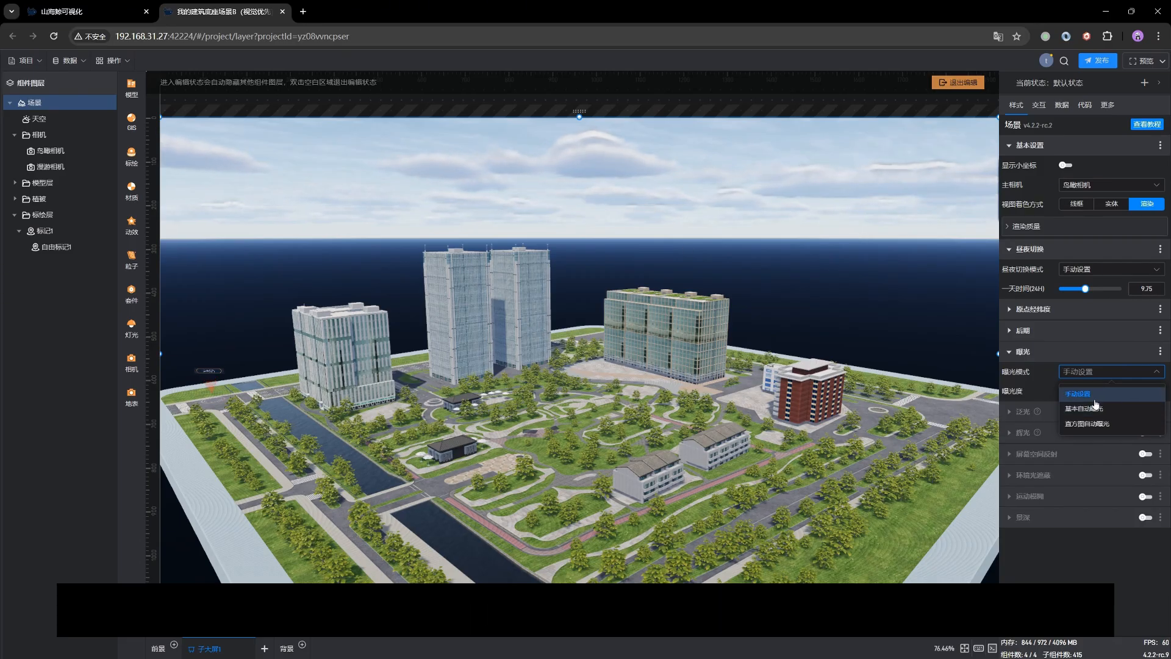
click(1025, 389)
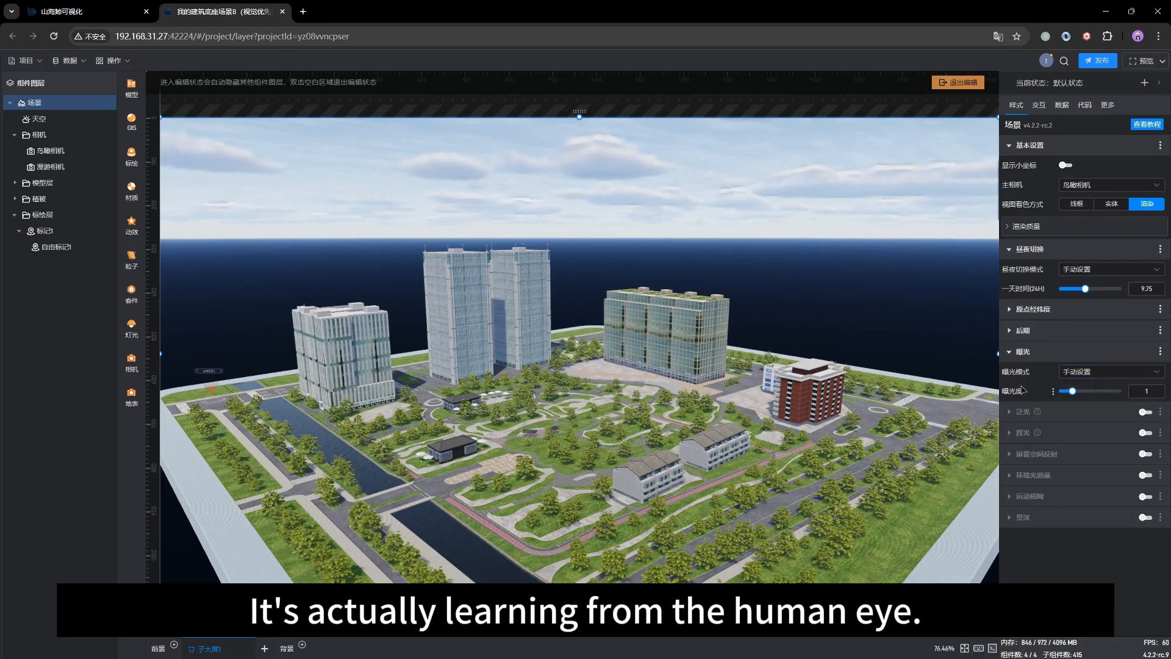
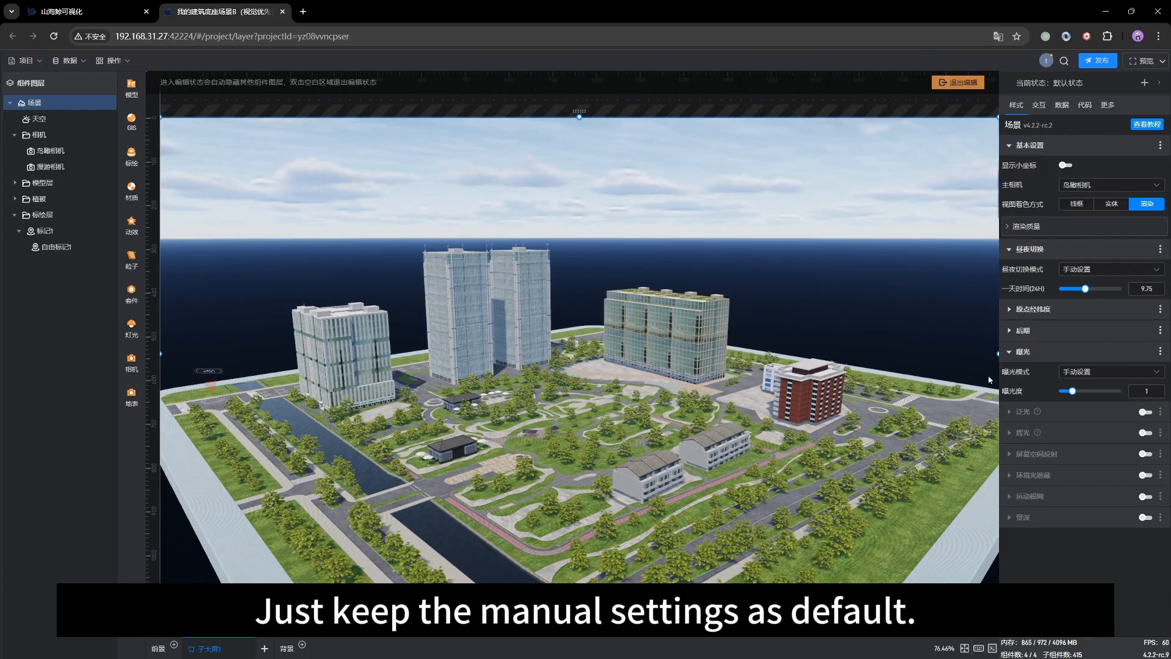
click(1126, 373)
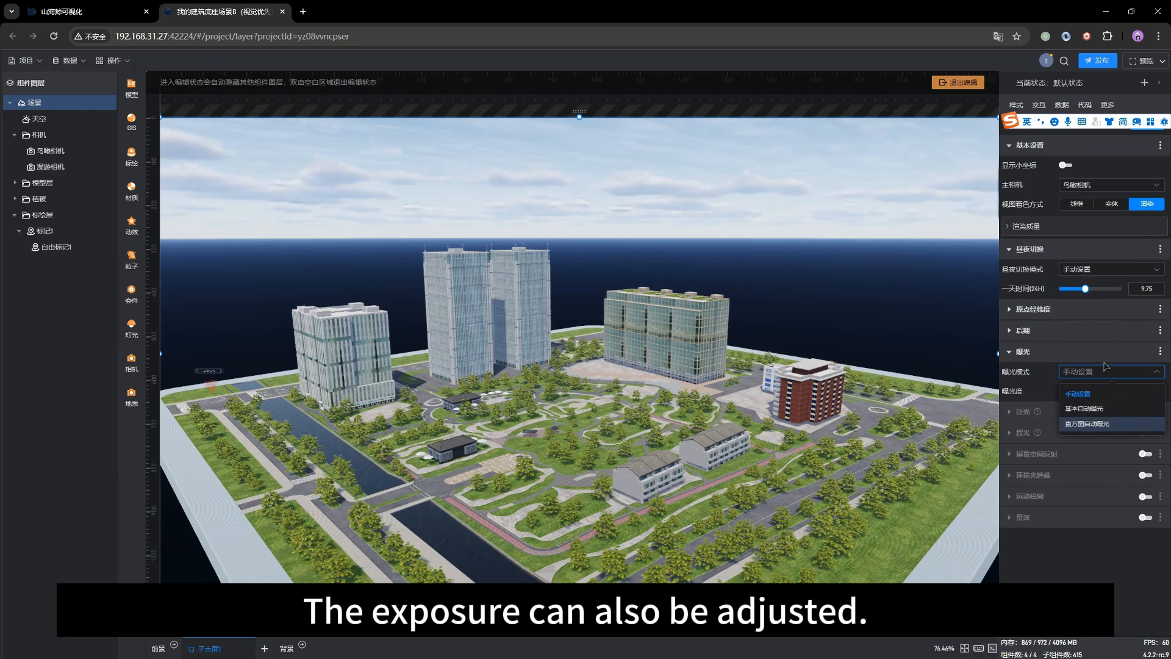
click(1031, 374)
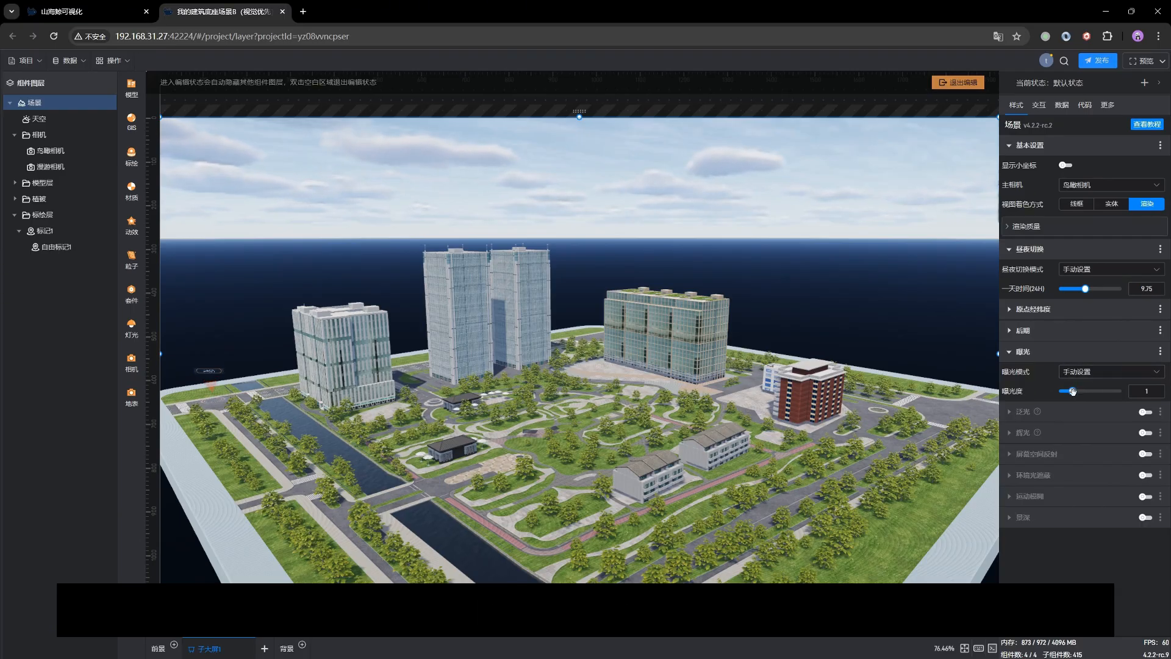
- Try a scene exposure of 1.64 and reset it to 1
mouse_move(1073, 391)
mouse_down()
mouse_move(1112, 391)
mouse_move(1065, 391)
mouse_move(1093, 391)
mouse_move(1080, 391)
mouse_up()
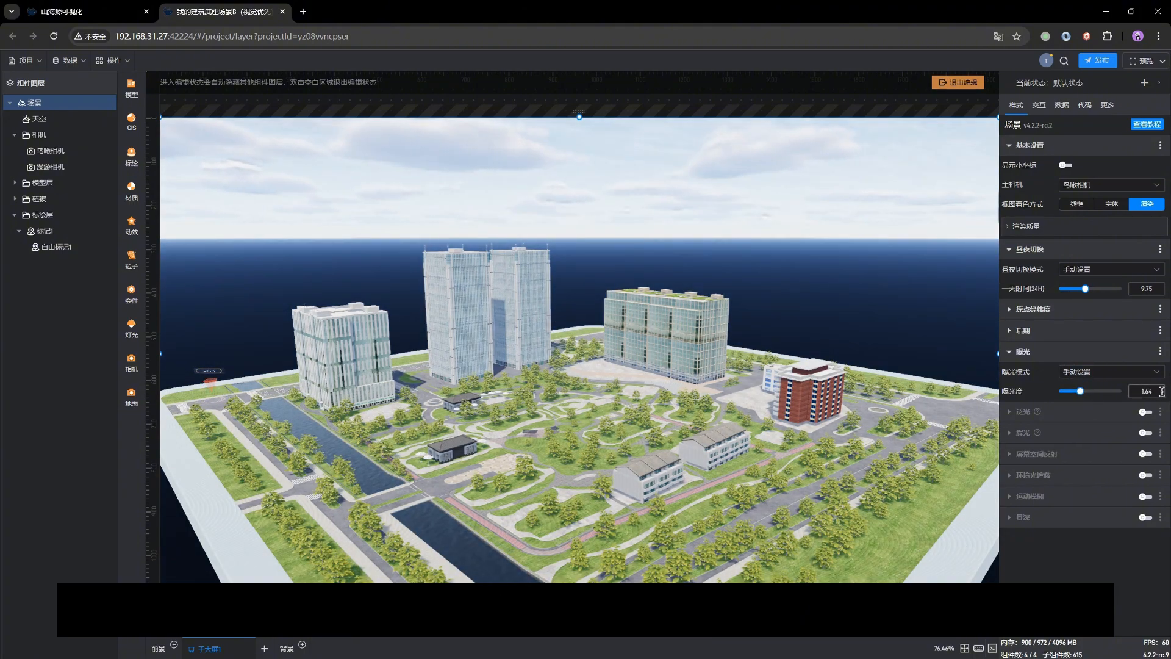
double_click(1136, 391)
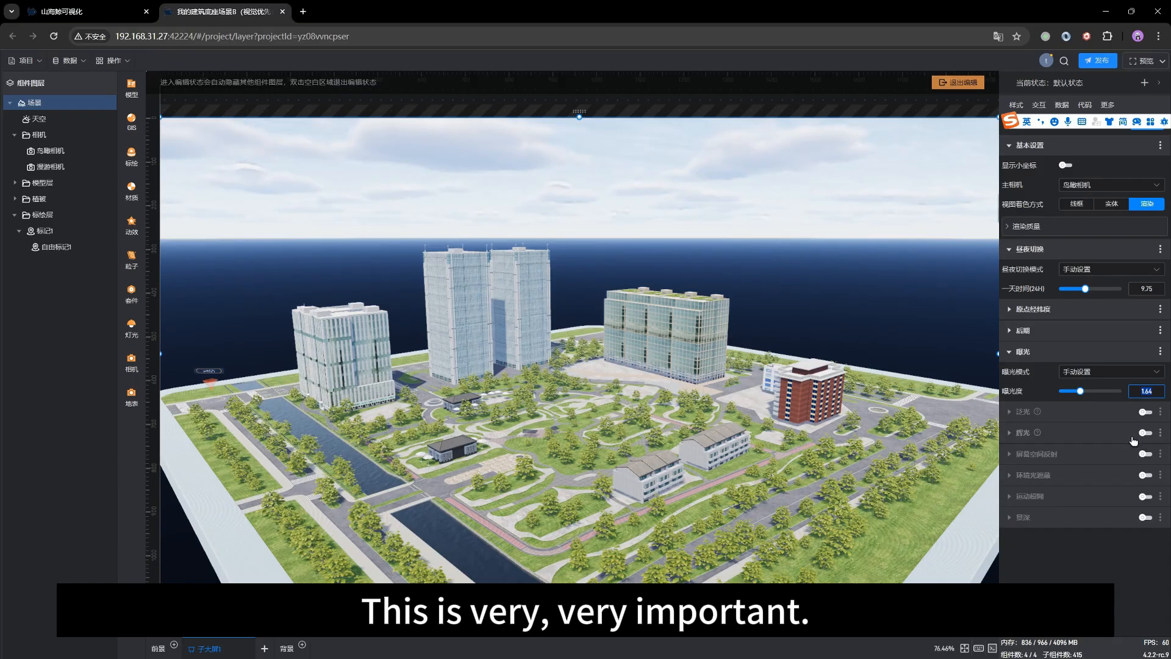
text(1)
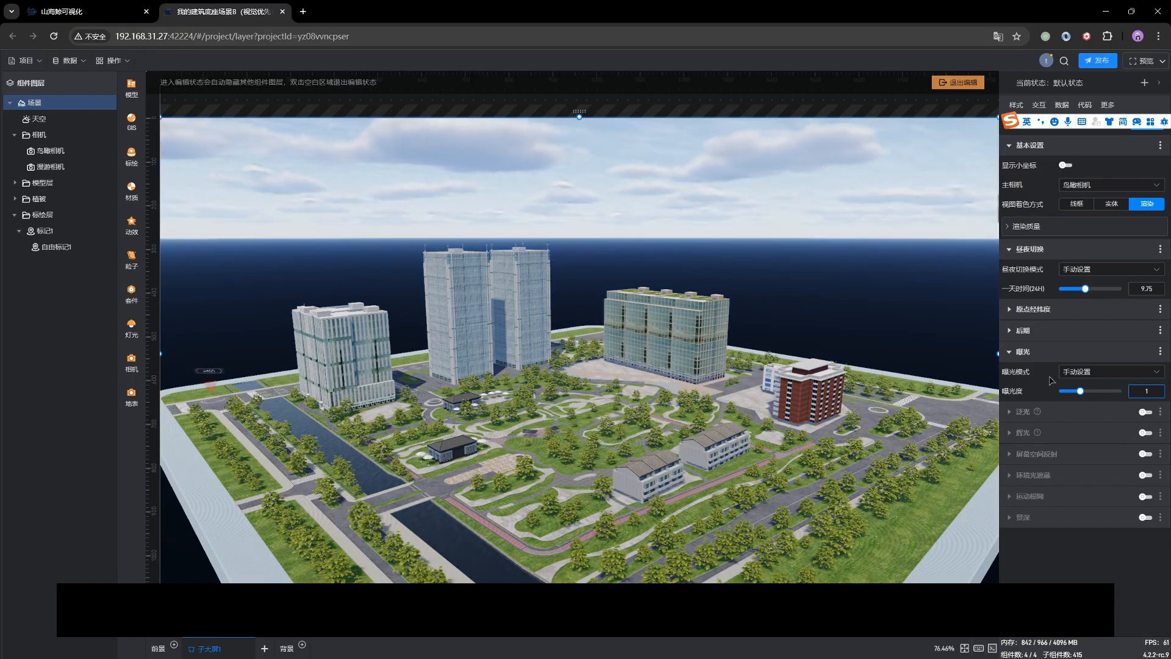
click(1036, 357)
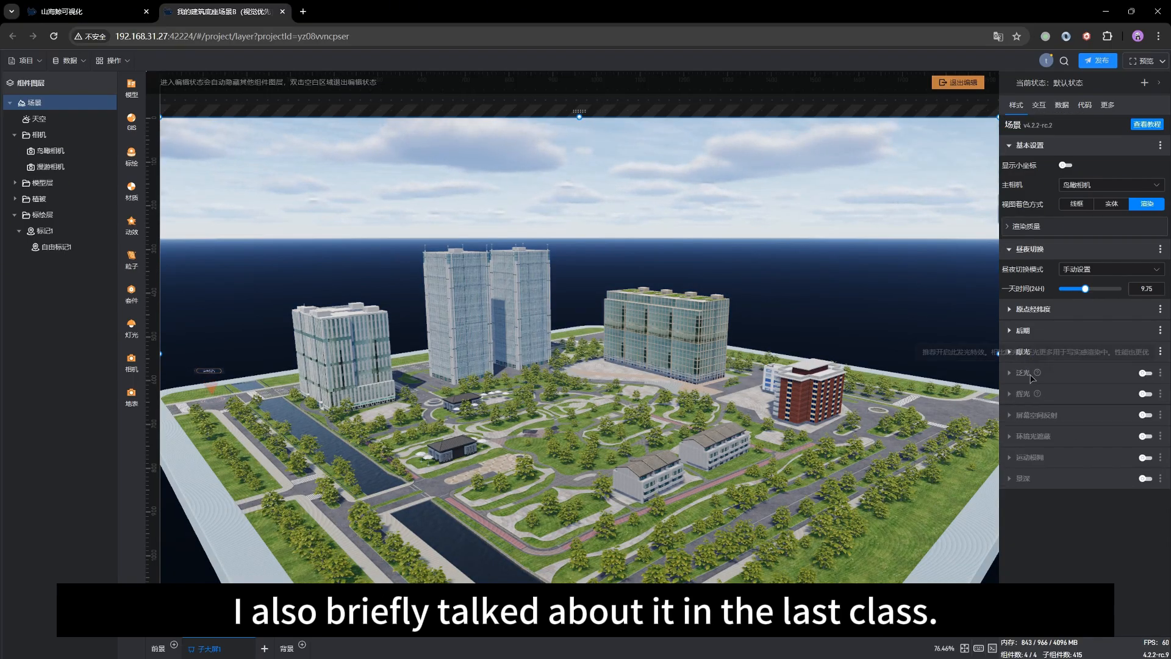
- Examine the scene's bloom (泛光) and glow (辉光) settings
click(1023, 373)
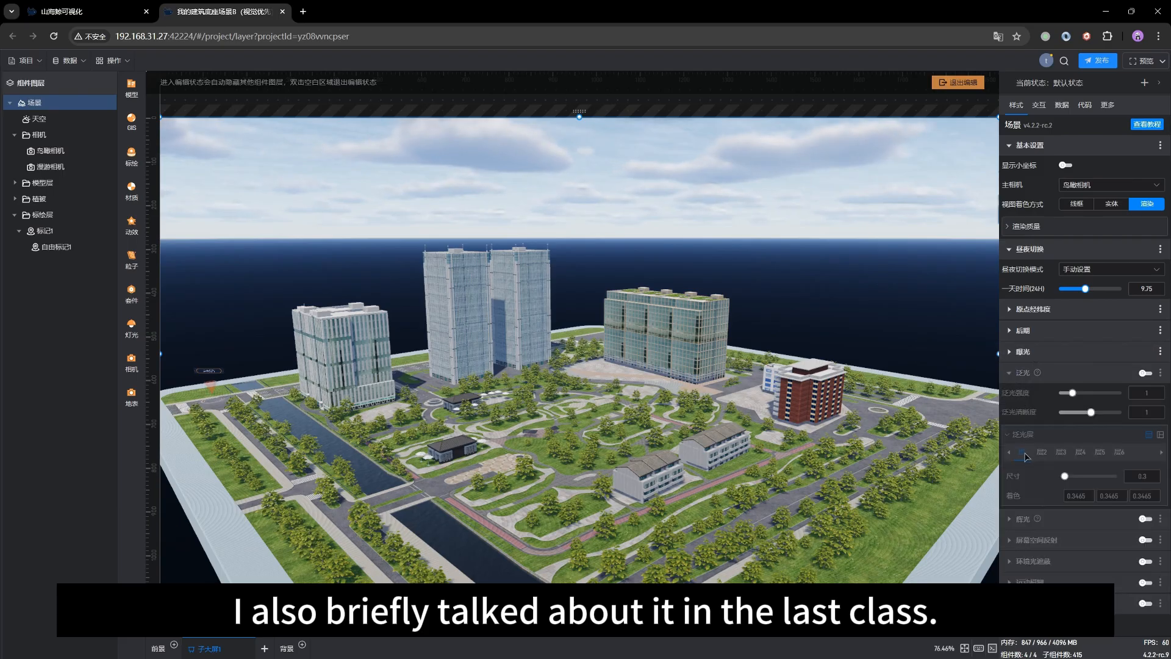
click(1021, 520)
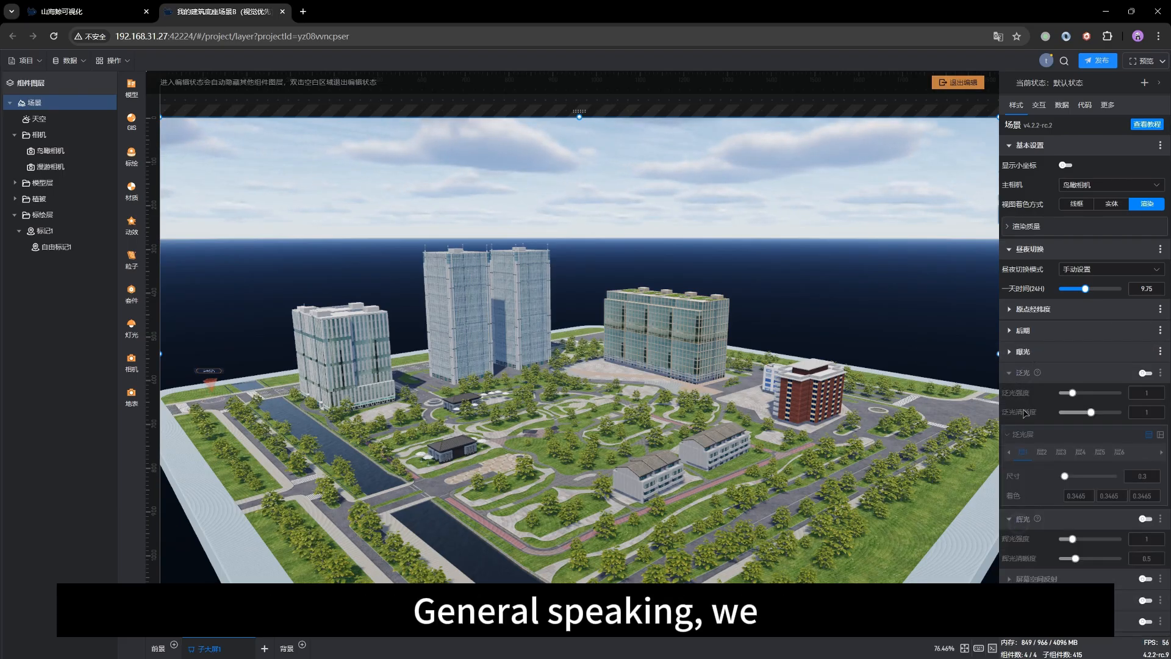
click(1025, 372)
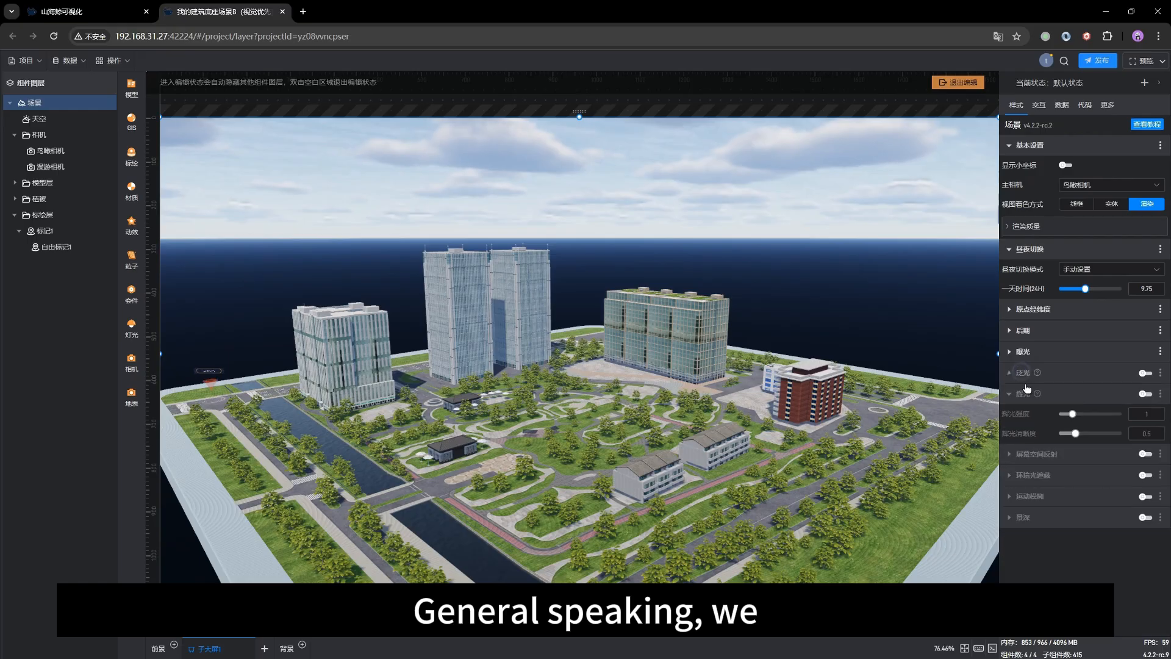
click(1022, 398)
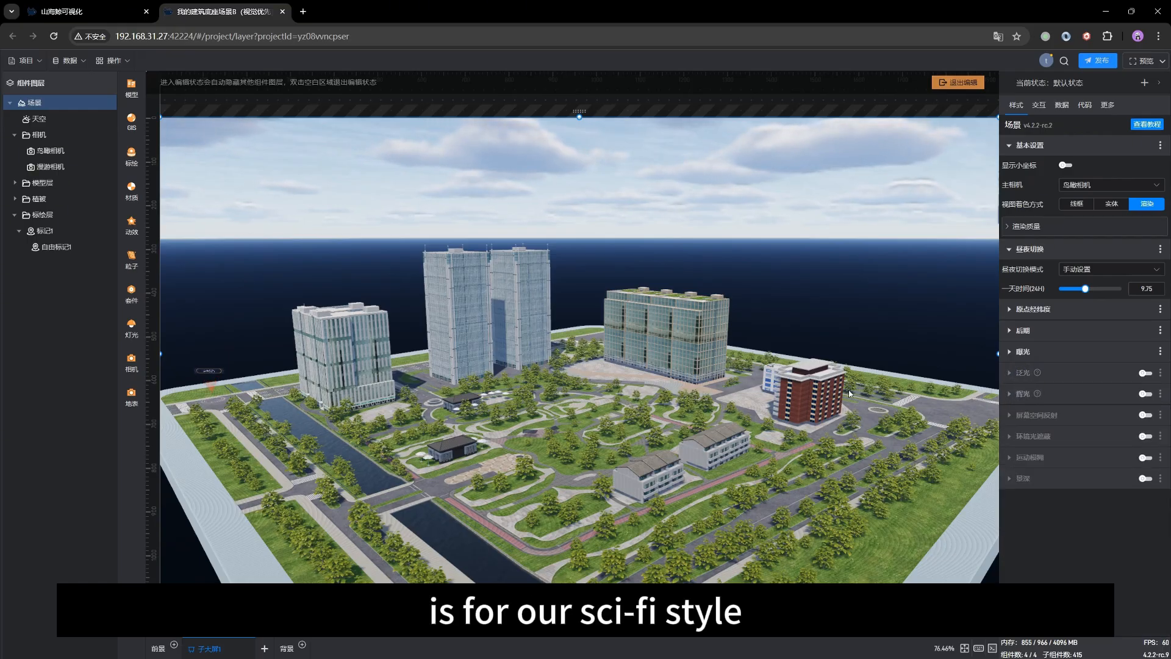
- Enable bloom (泛光) for the scene and inspect its effect on the campus buildings from several angles
drag(519, 473, 976, 421)
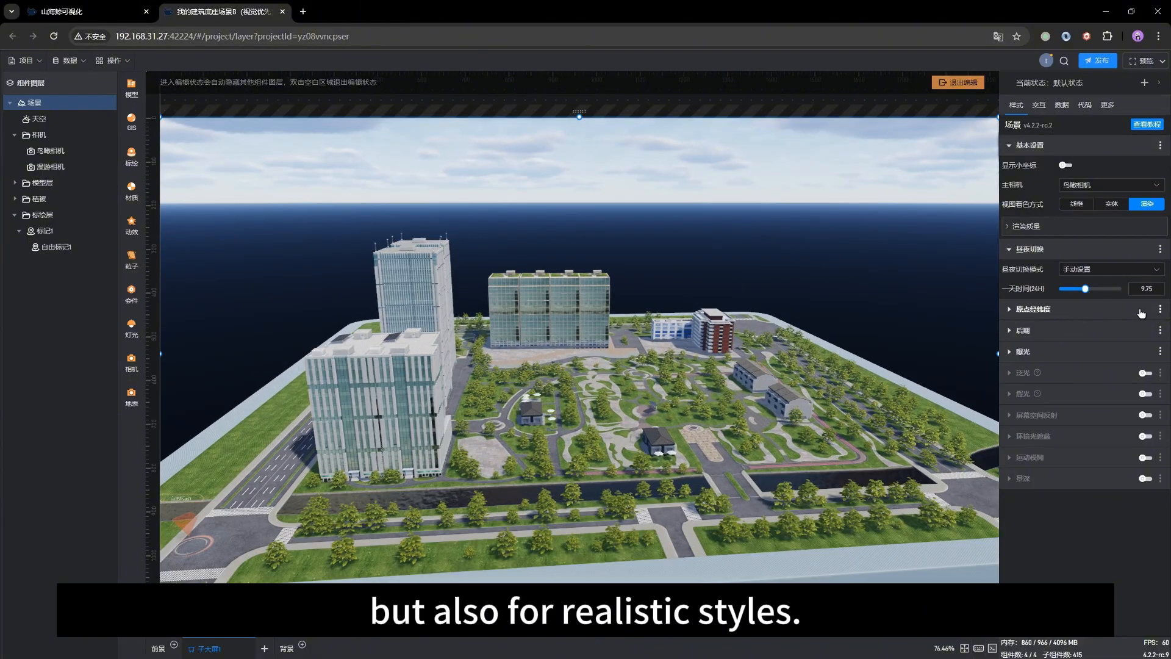
click(1146, 373)
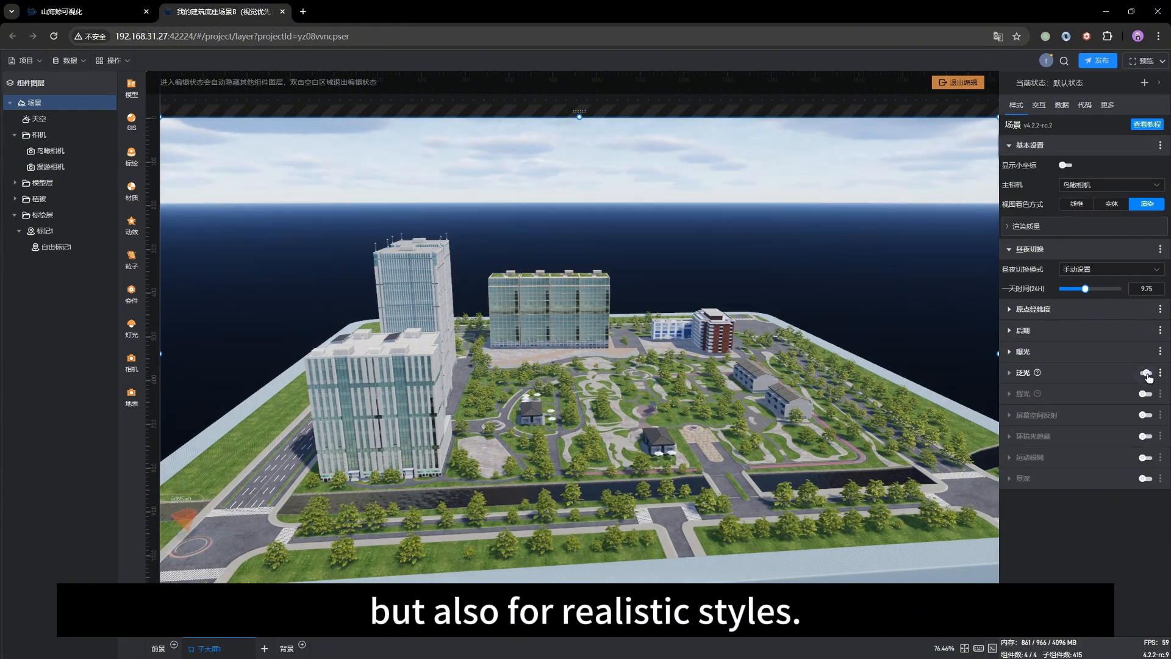
drag(695, 413, 457, 396)
scroll(480, 392, up, 5)
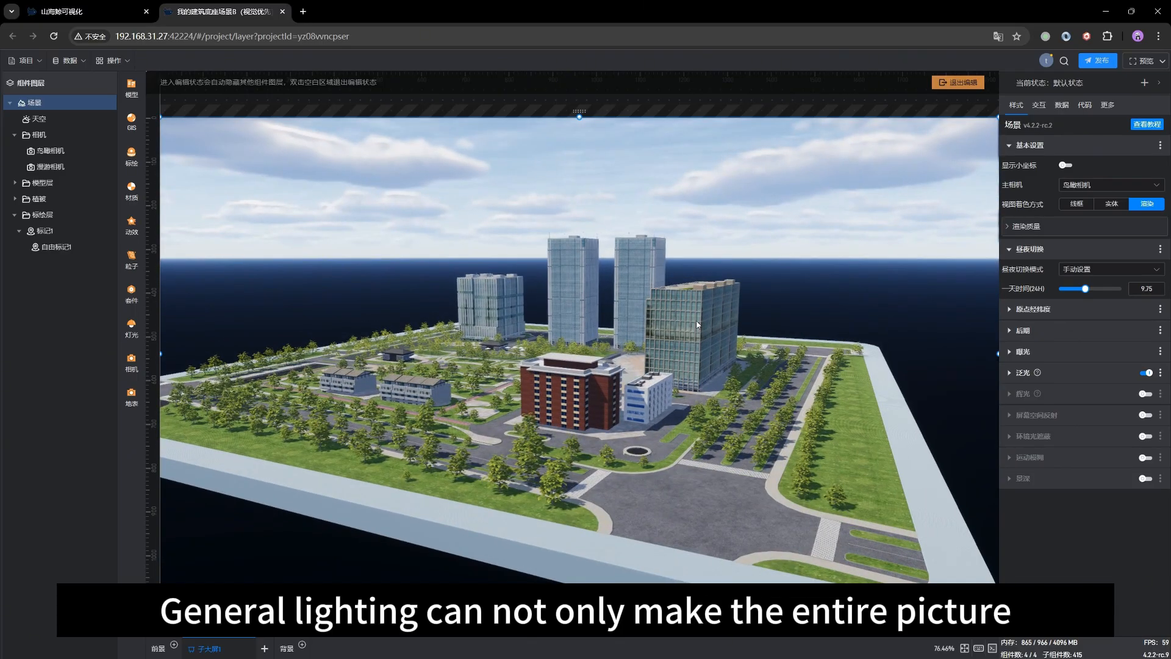
drag(705, 344, 604, 372)
drag(505, 308, 499, 386)
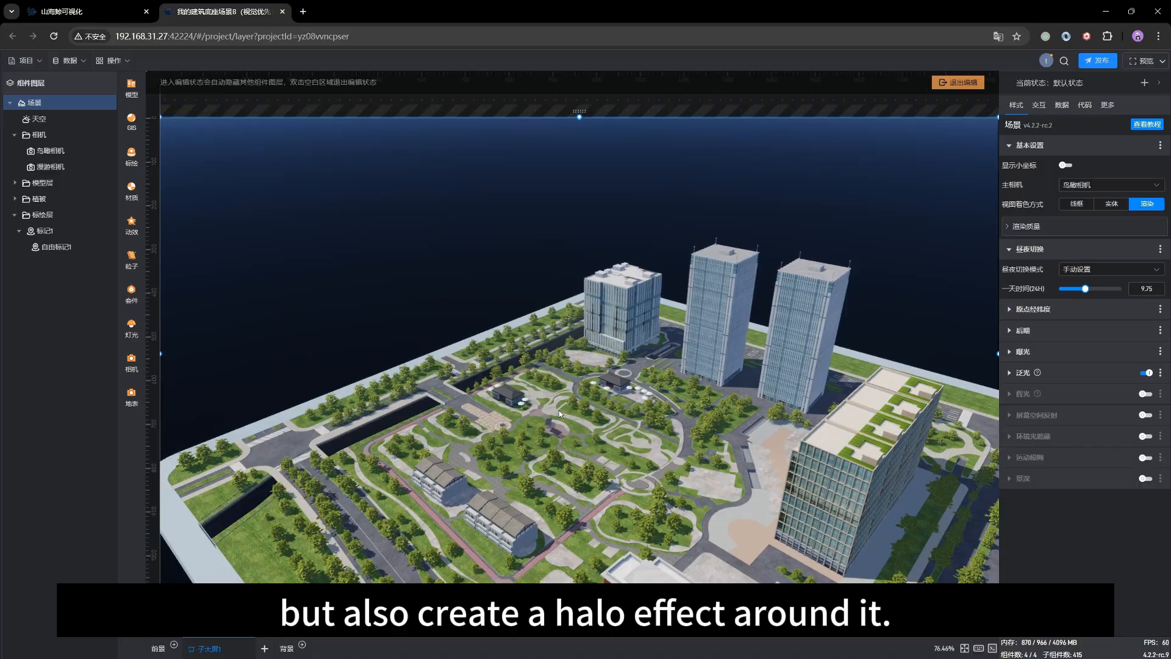
drag(558, 410, 561, 394)
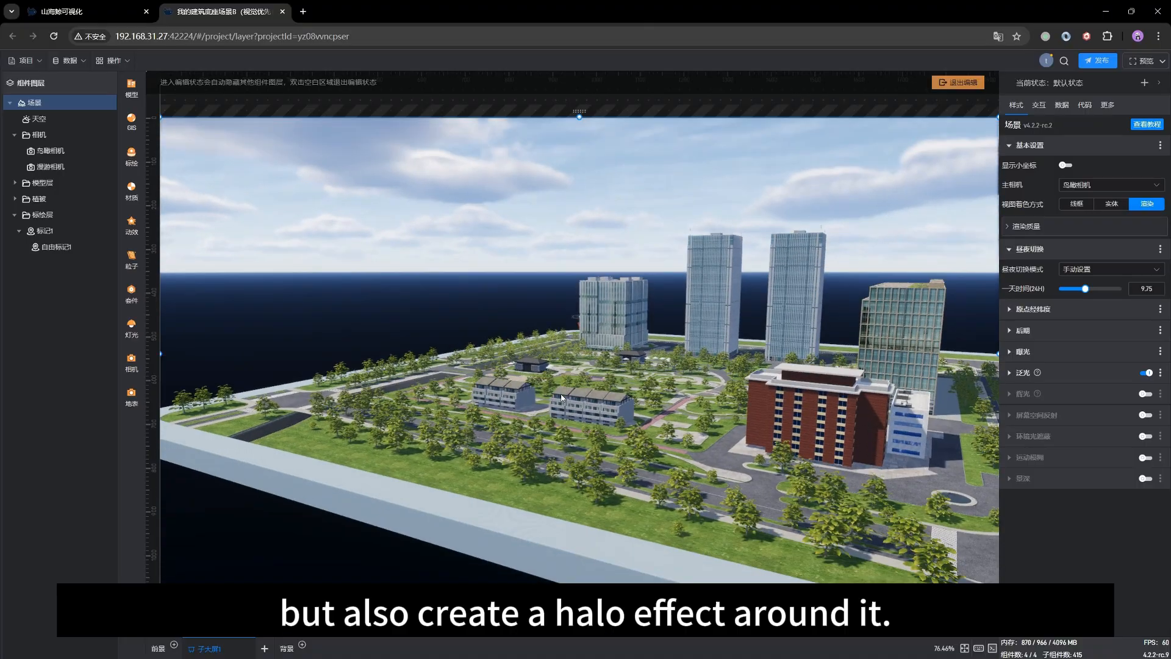
scroll(651, 363, up, 3)
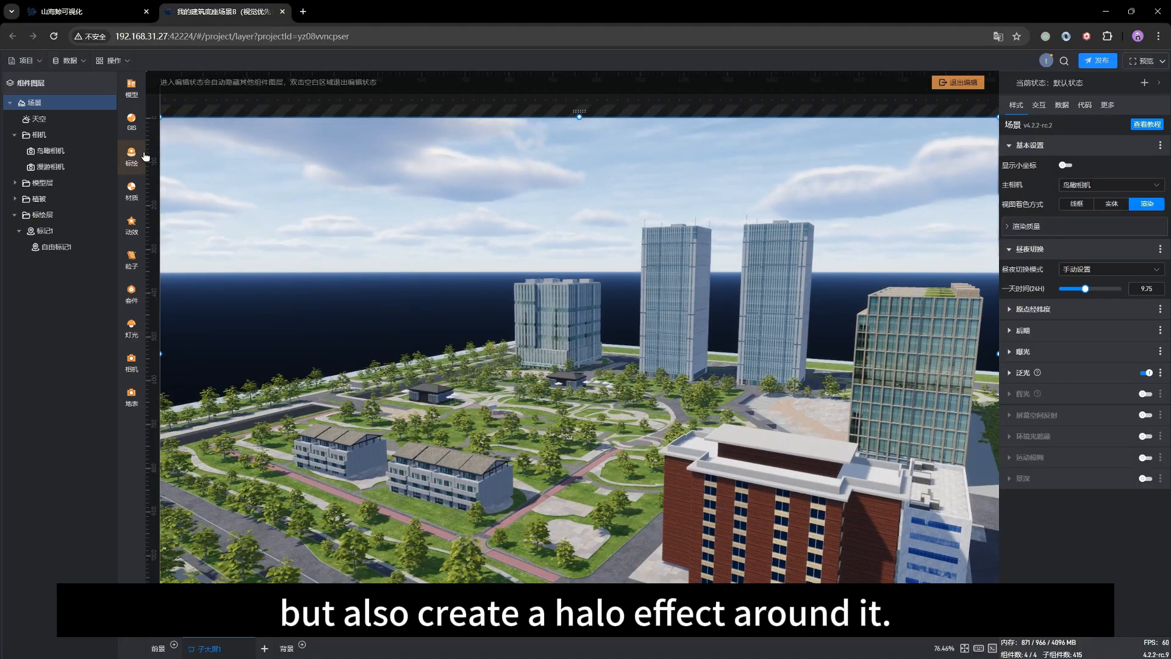
click(45, 102)
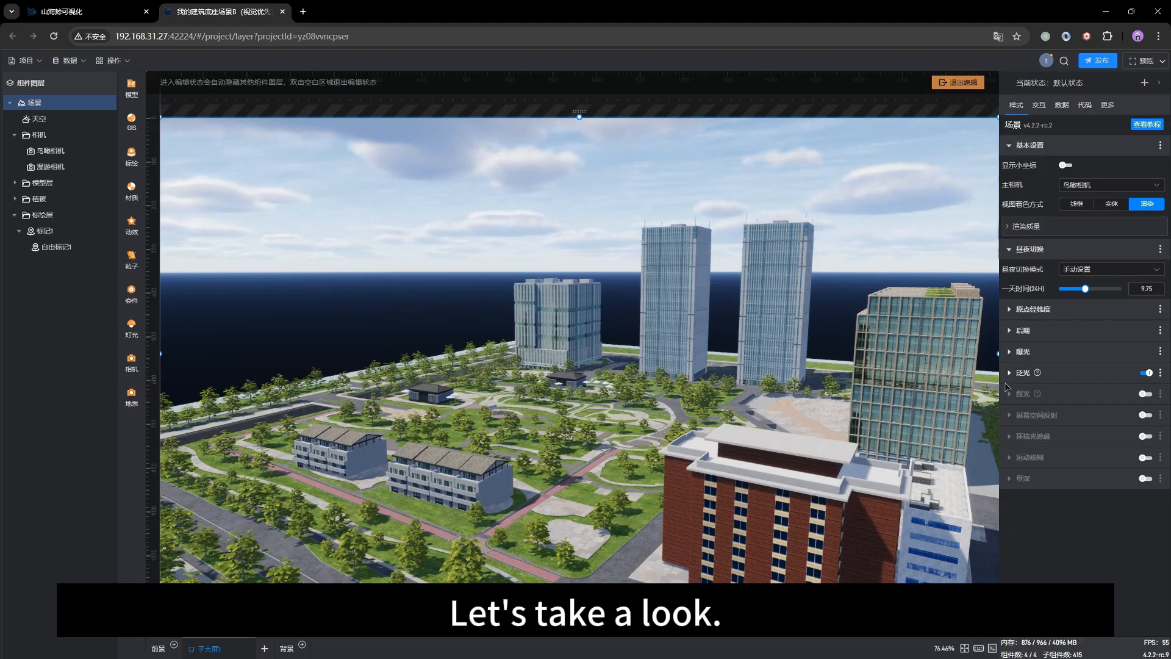
- Set the scene's manual time of day to 16.36 and view the campus towards the afternoon sun
drag(432, 460, 505, 478)
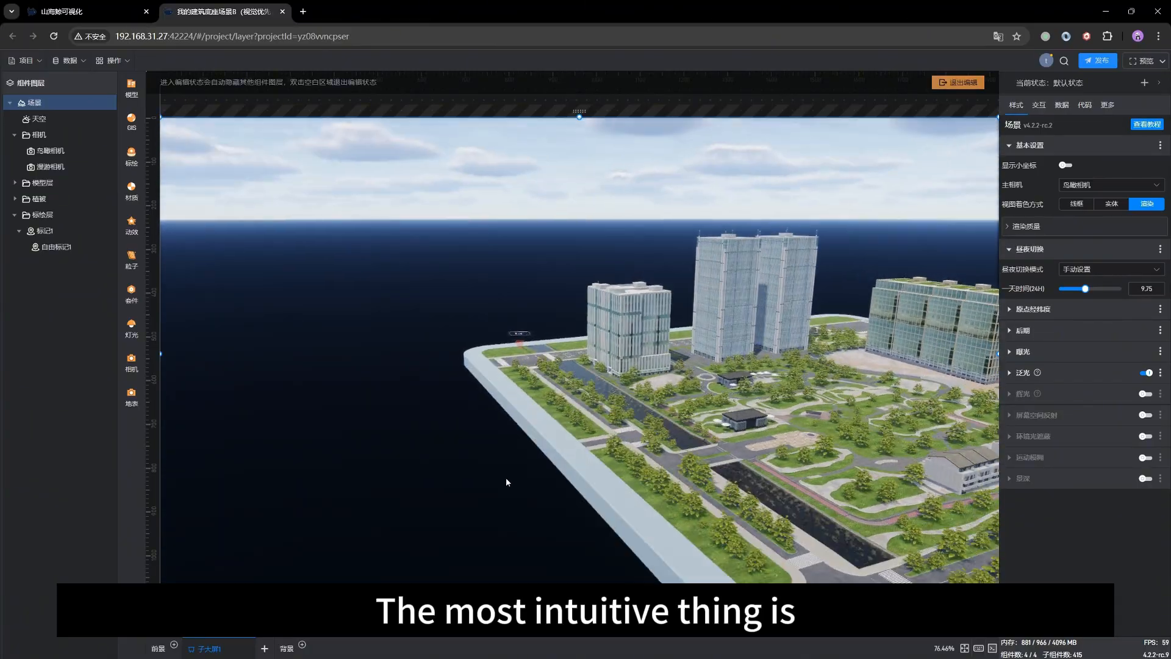
drag(805, 482, 791, 480)
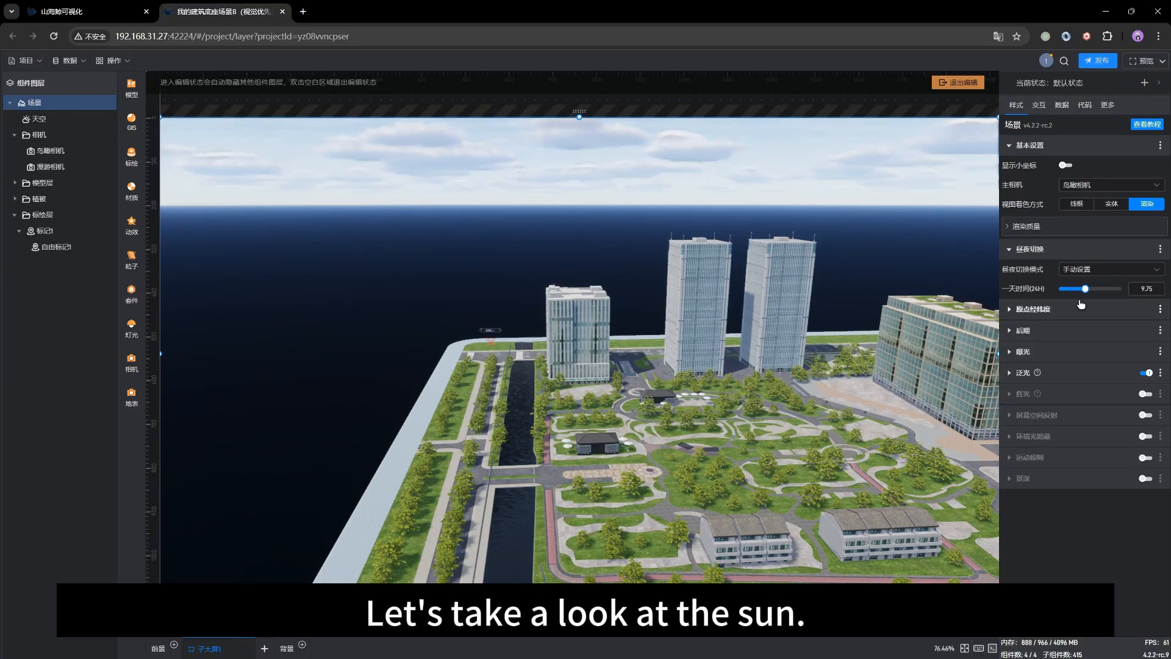
drag(1085, 289, 1105, 292)
drag(884, 373, 840, 372)
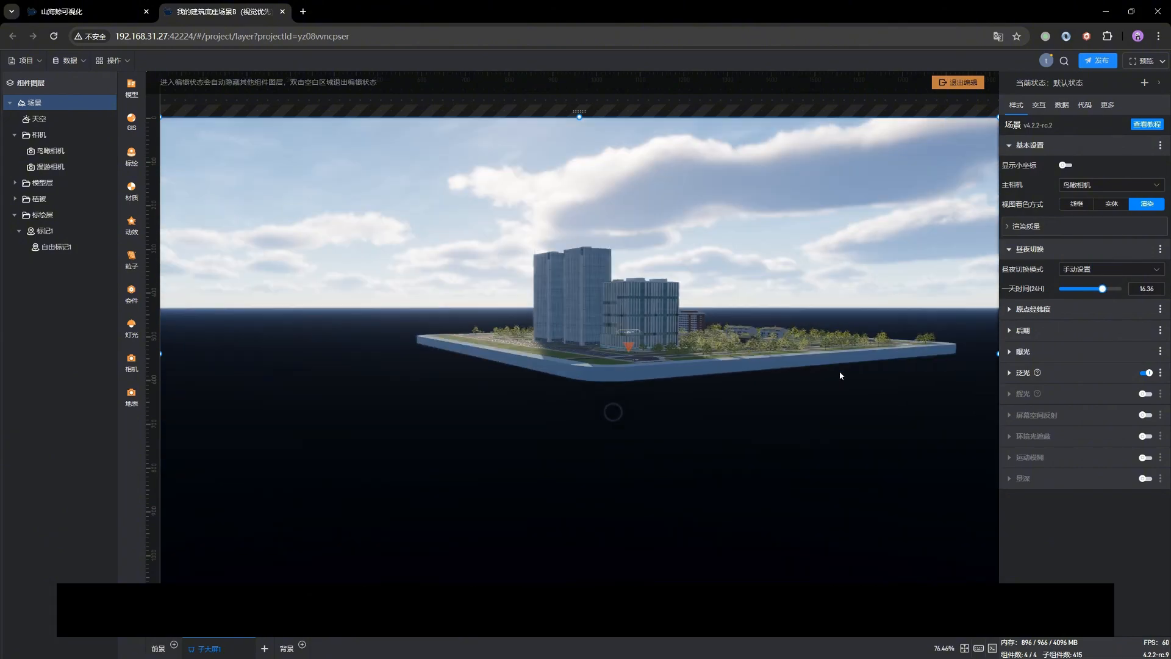
scroll(752, 324, up, 3)
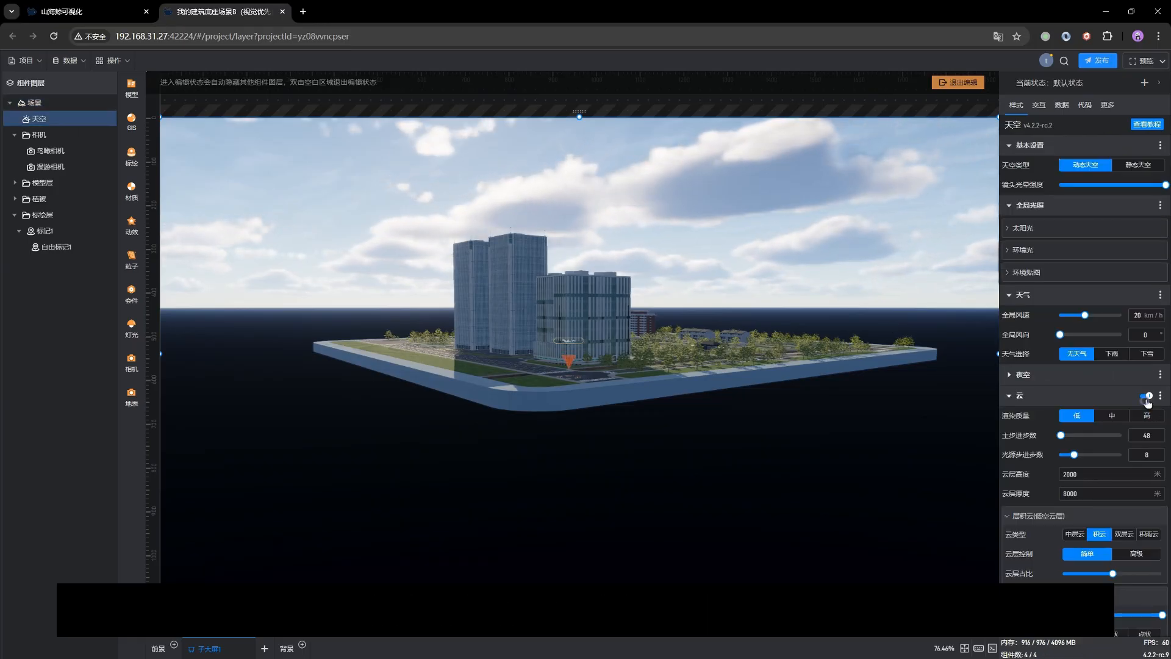
- Disable the clouds (云) in the sky settings and inspect the campus under the clear sky
click(1147, 402)
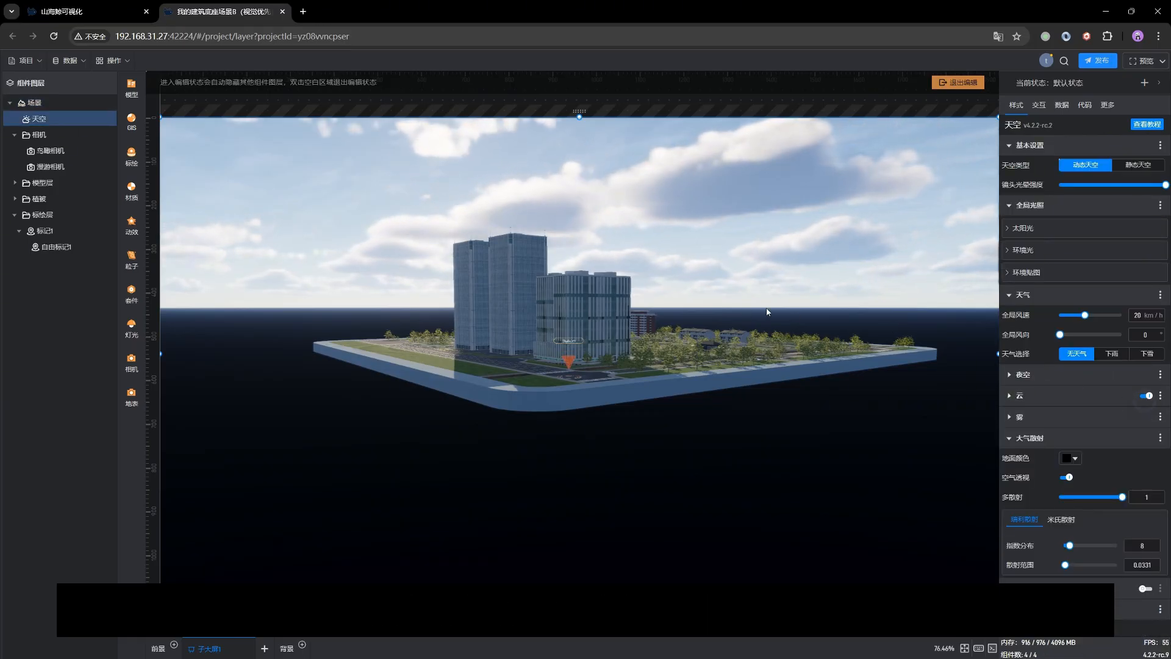
click(1146, 396)
scroll(730, 382, up, 3)
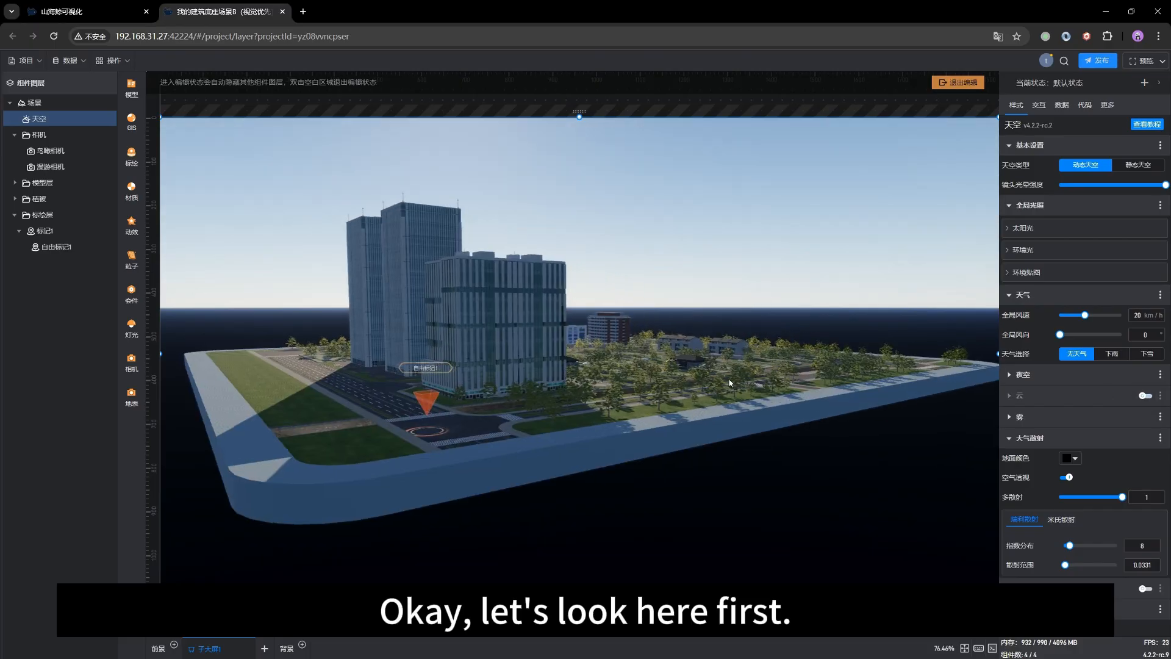
drag(729, 383, 571, 264)
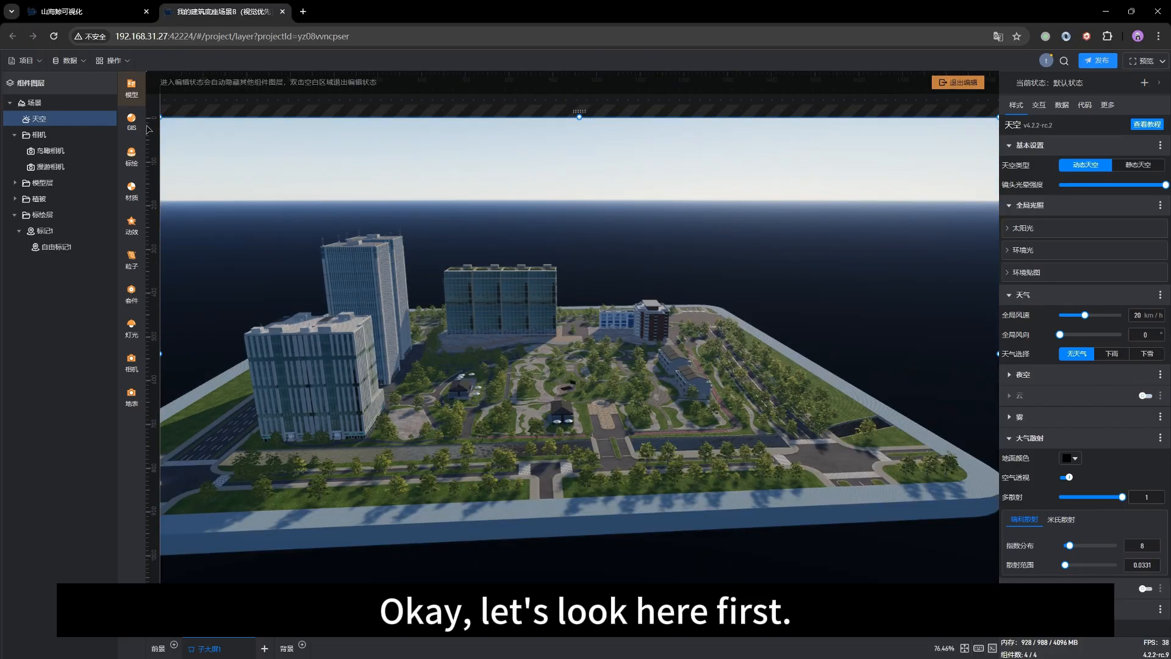
- Set the scene's time of day to 16.14 and switch bloom (泛光) off and on to compare the water's sunlight reflection
click(34, 102)
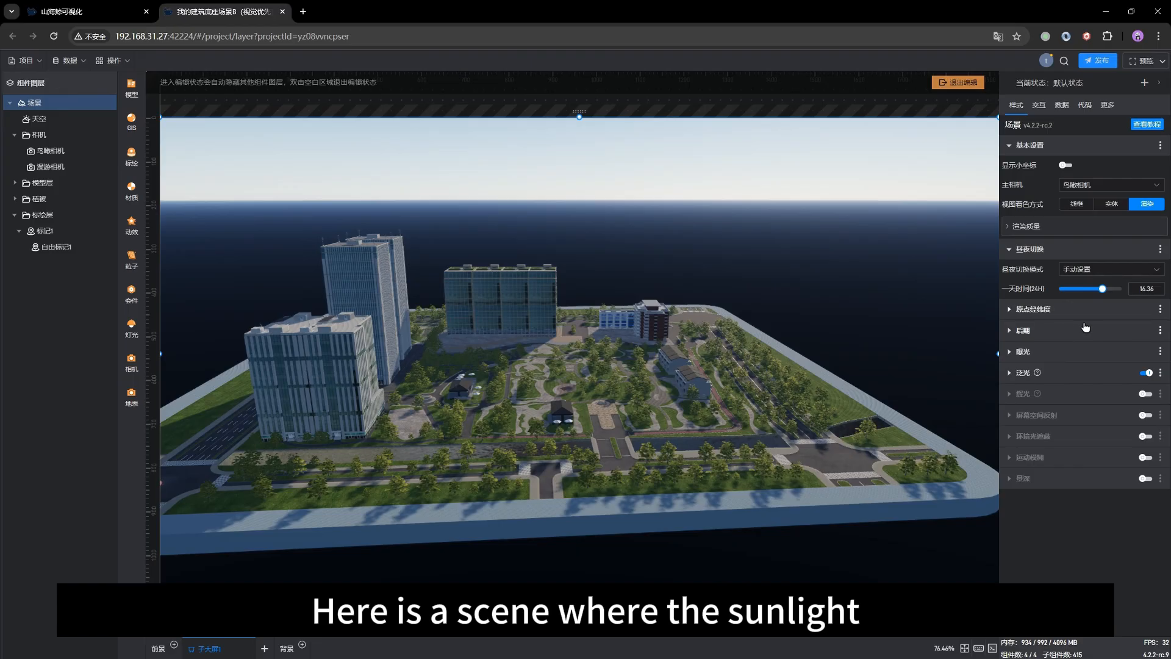
drag(1102, 289, 1102, 289)
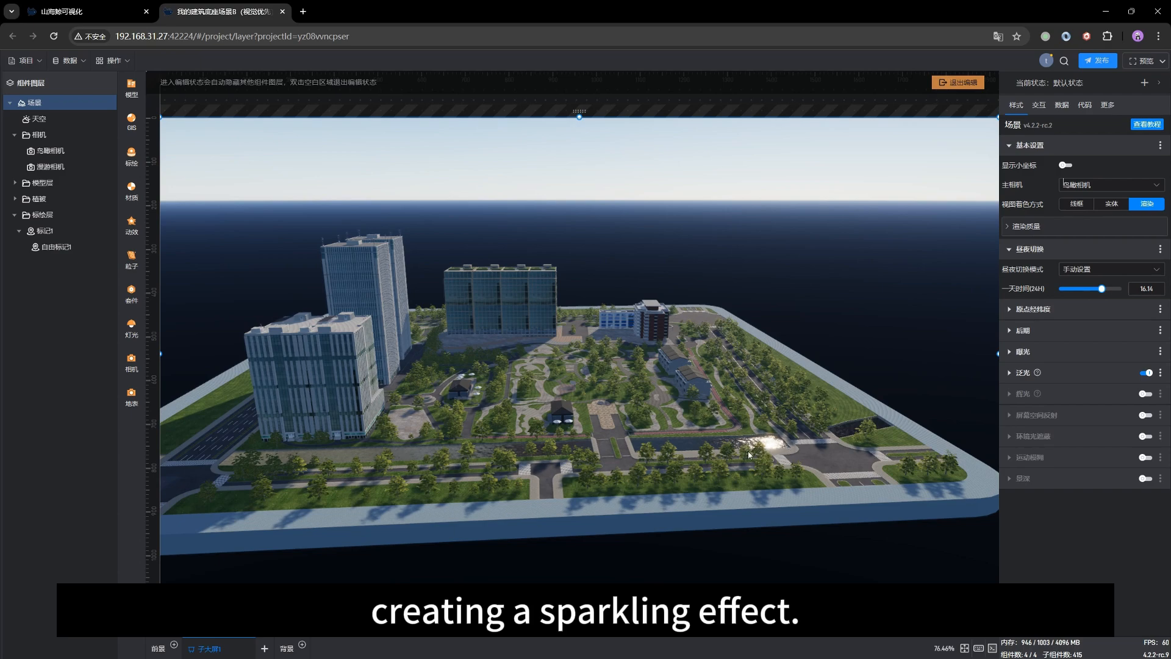
click(1146, 373)
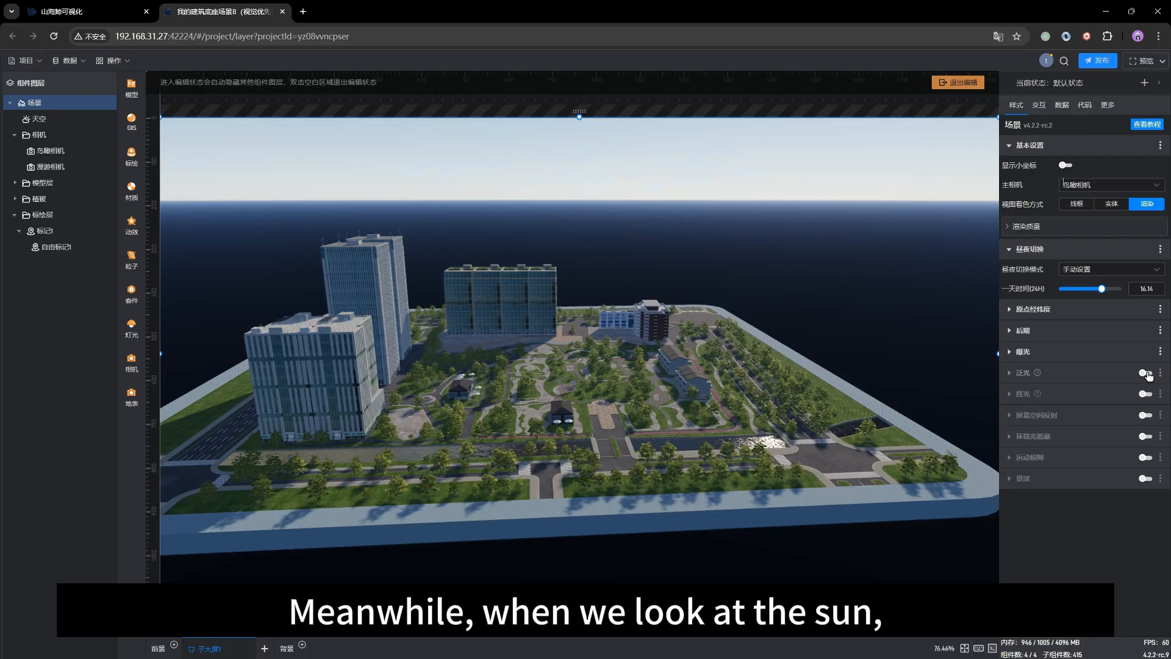
click(1147, 373)
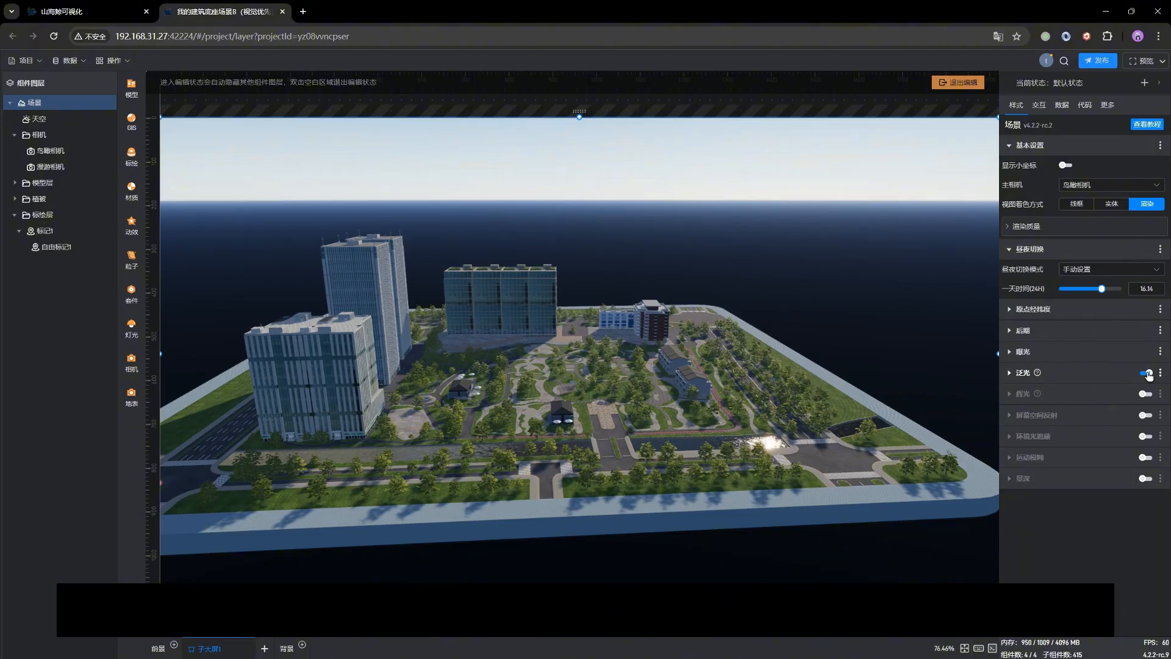
- Set the scene's time of day to 17.68 and compare the low sun with bloom (泛光) off and on
drag(488, 430, 676, 354)
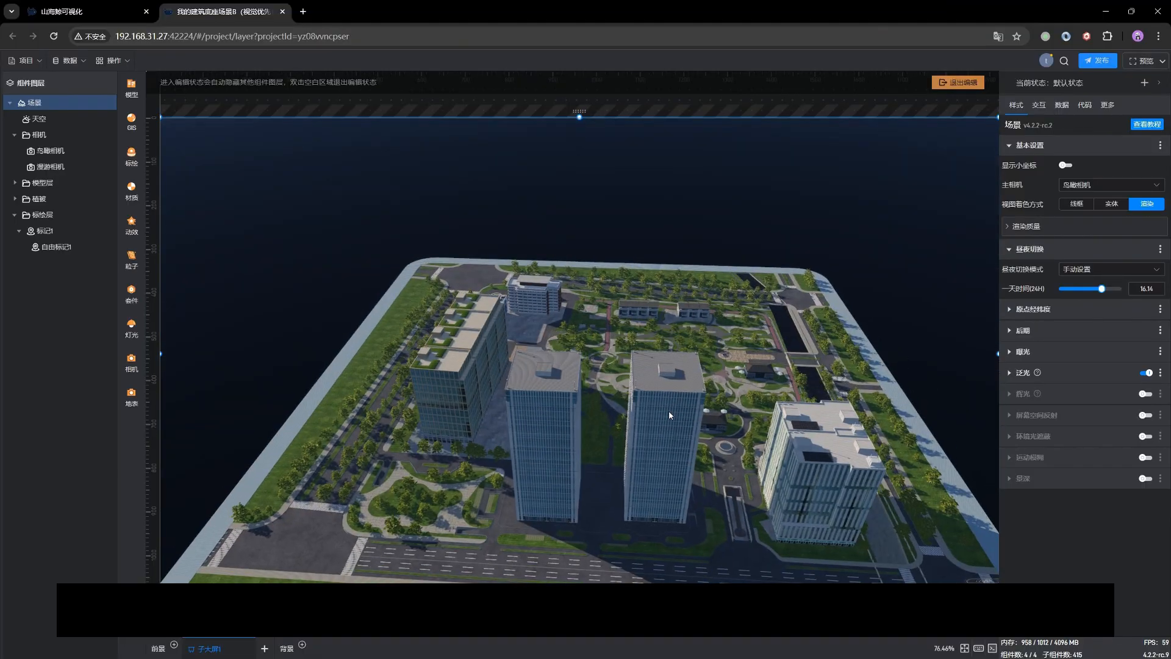
drag(669, 412, 551, 356)
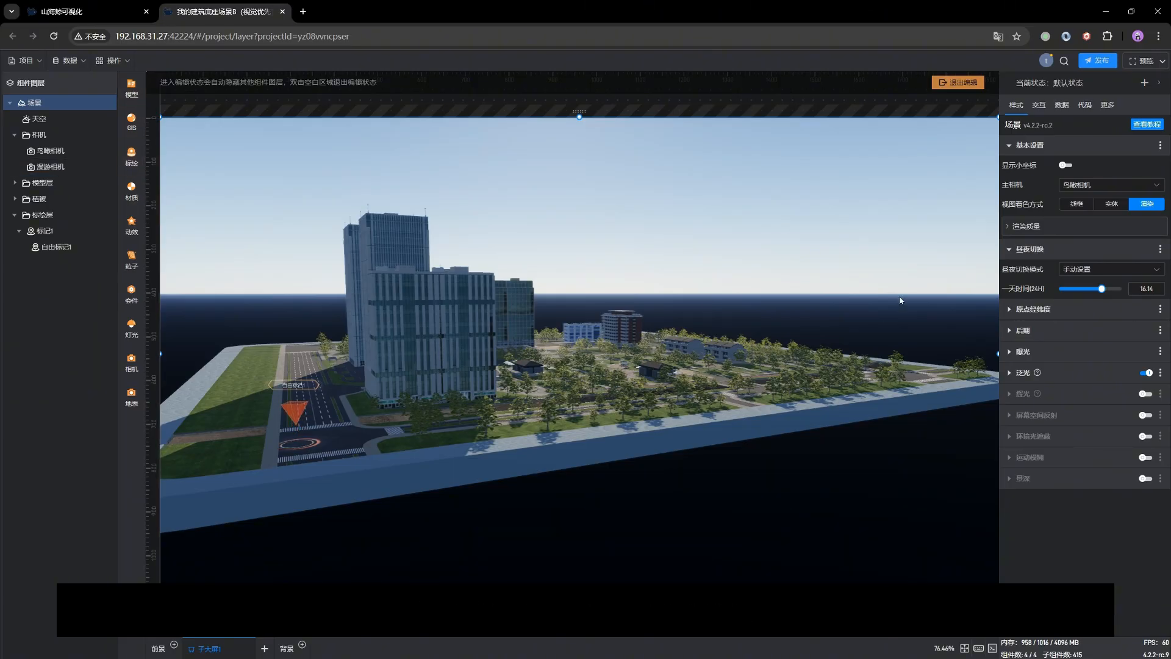
drag(1103, 288, 1105, 288)
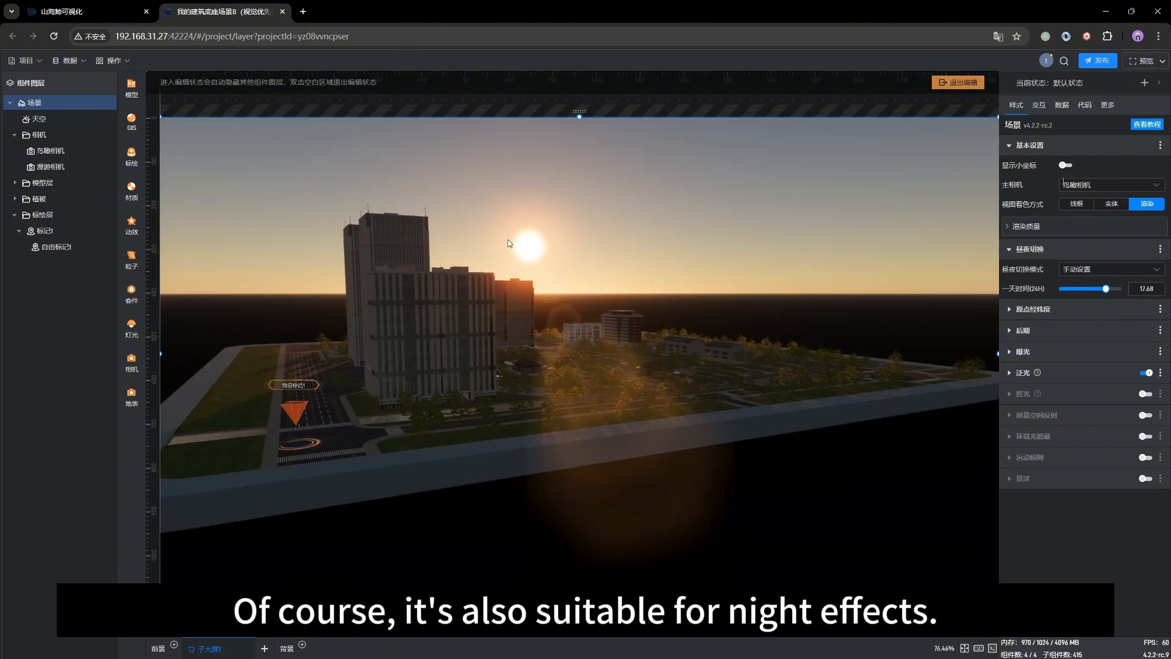
click(1149, 371)
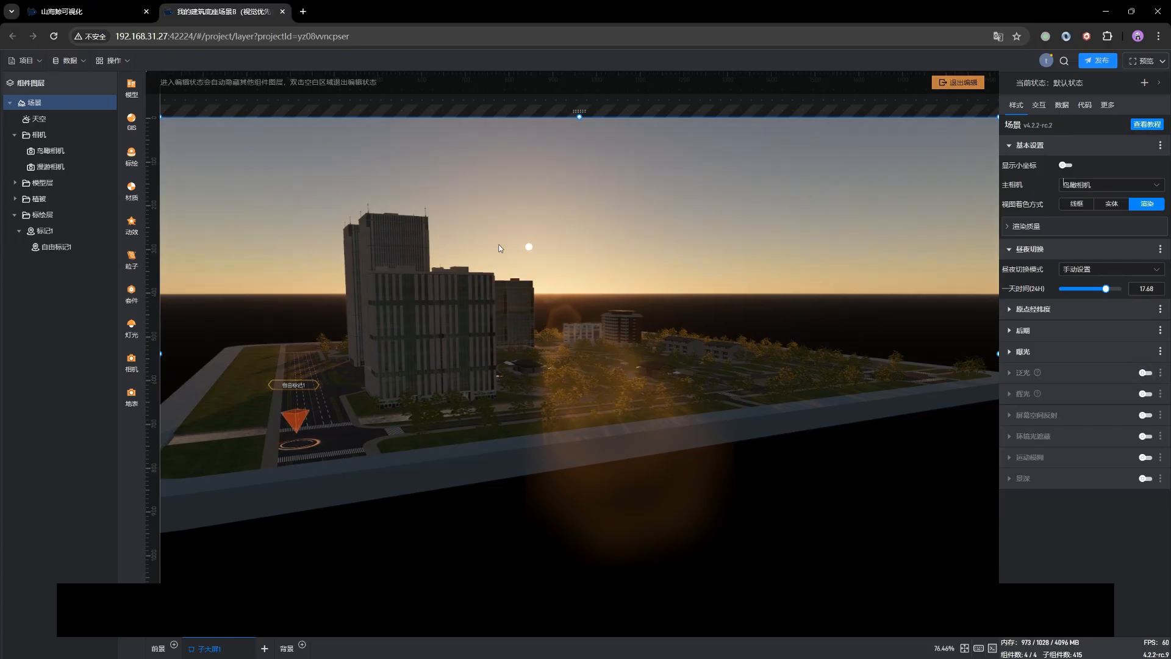
click(1147, 372)
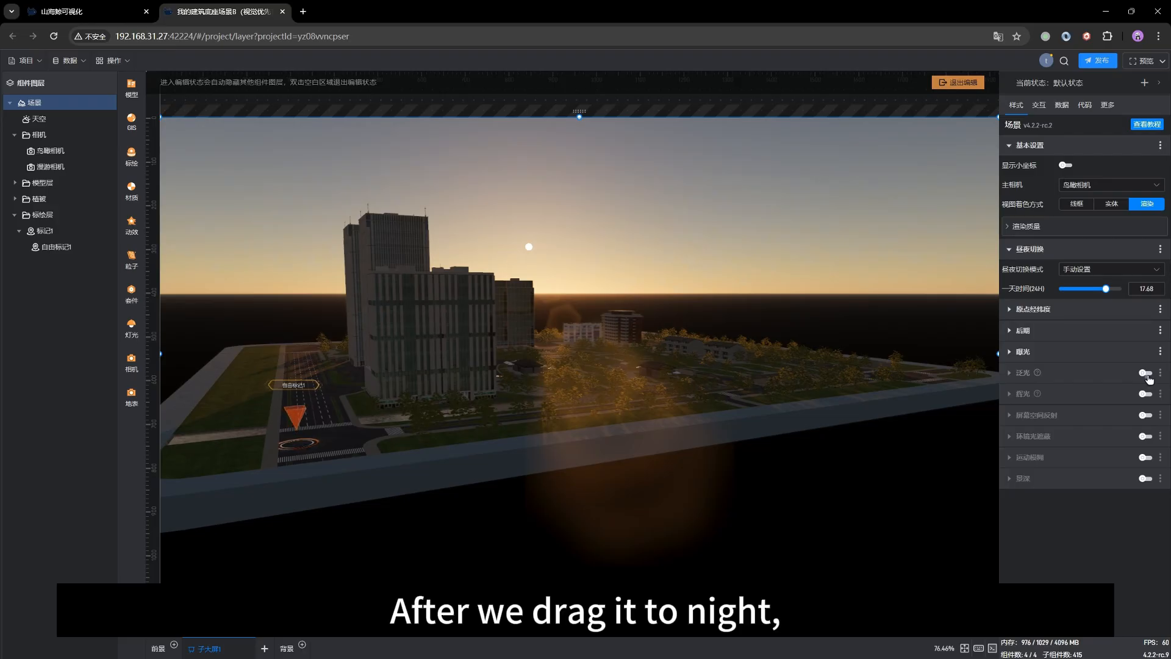
- Set the scene's time of day to 20.32 and view the park between the buildings at night
mouse_move(684, 343)
mouse_down()
mouse_move(669, 377)
mouse_move(668, 335)
mouse_up()
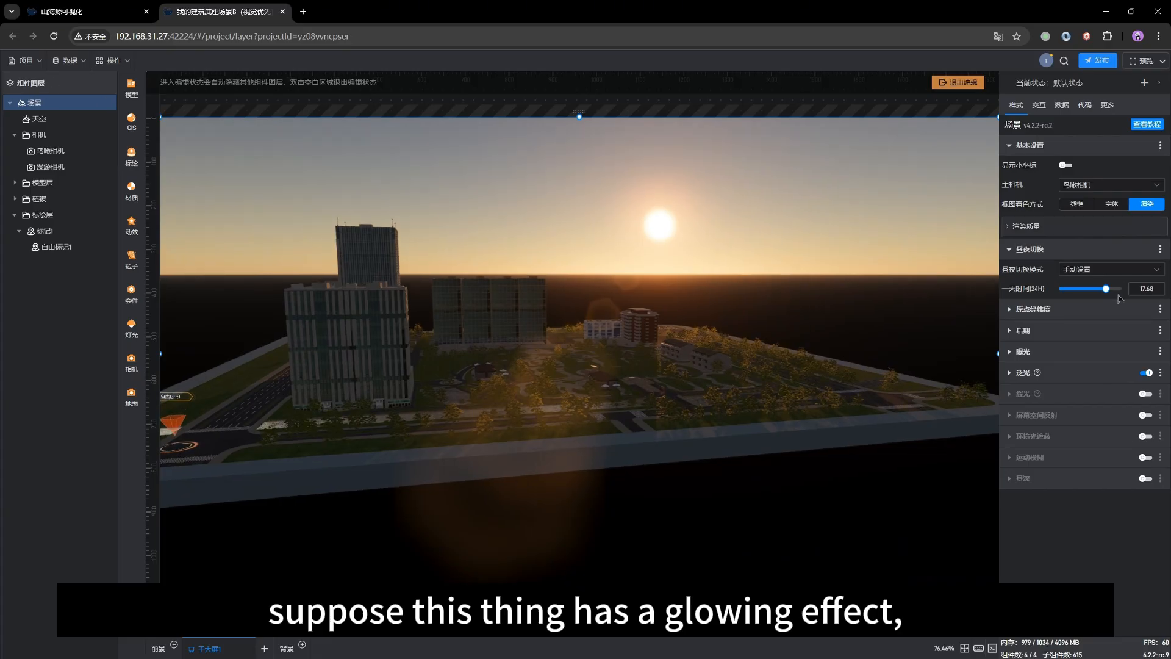
drag(1106, 289, 1113, 289)
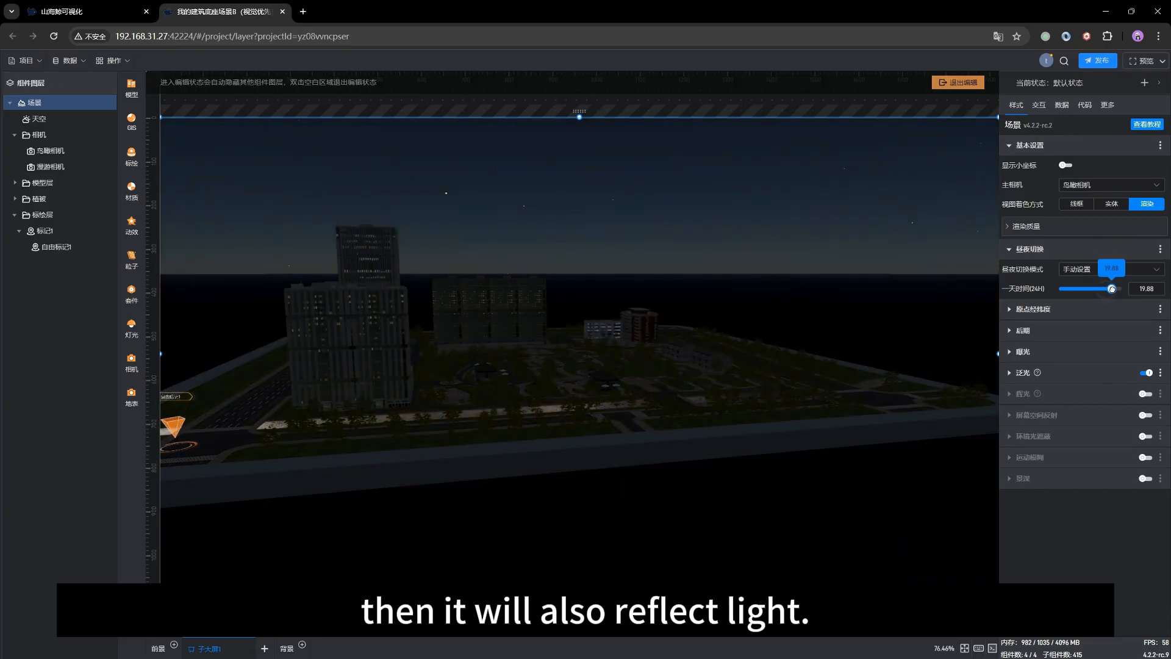
drag(616, 422, 562, 455)
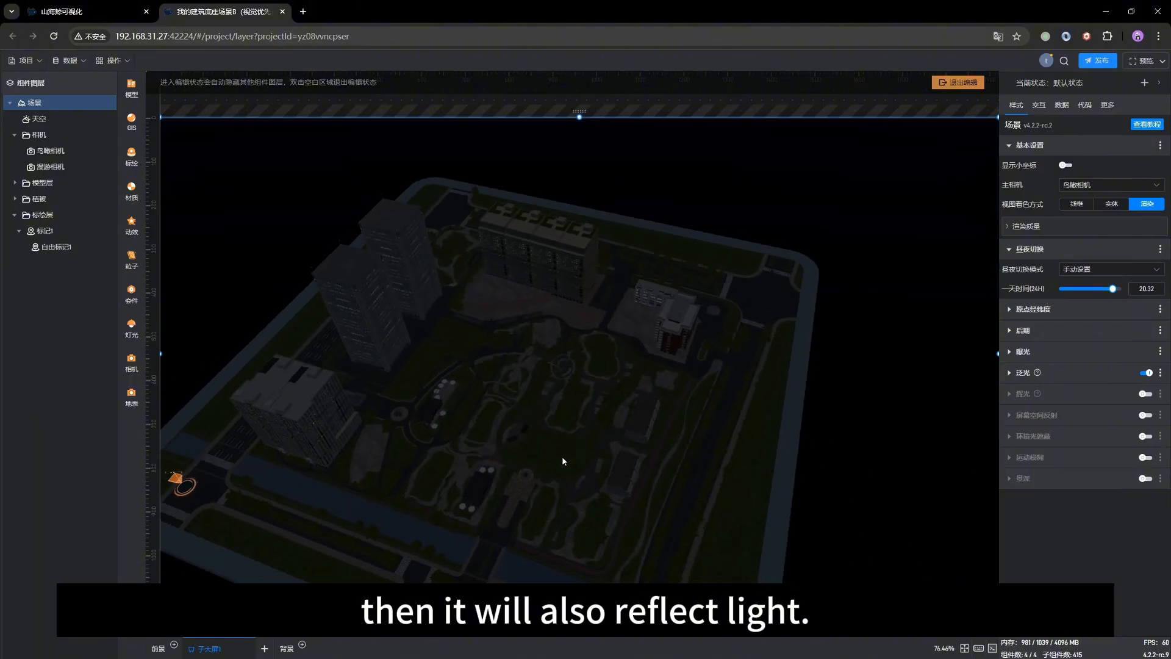
drag(595, 419, 642, 400)
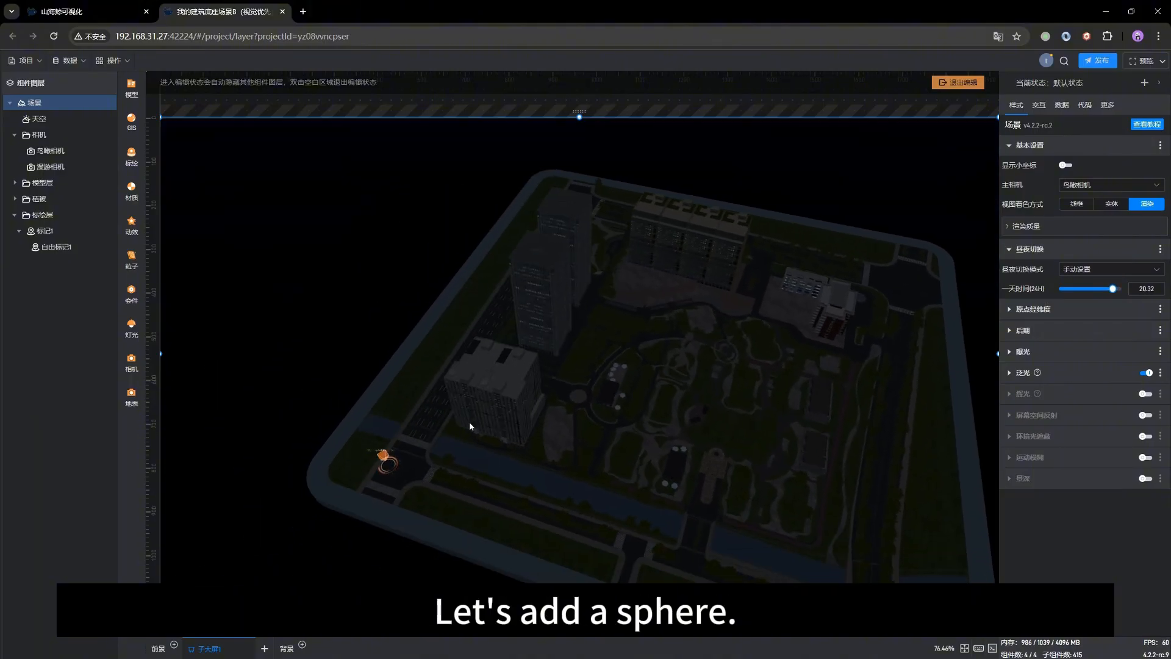
drag(773, 312, 694, 335)
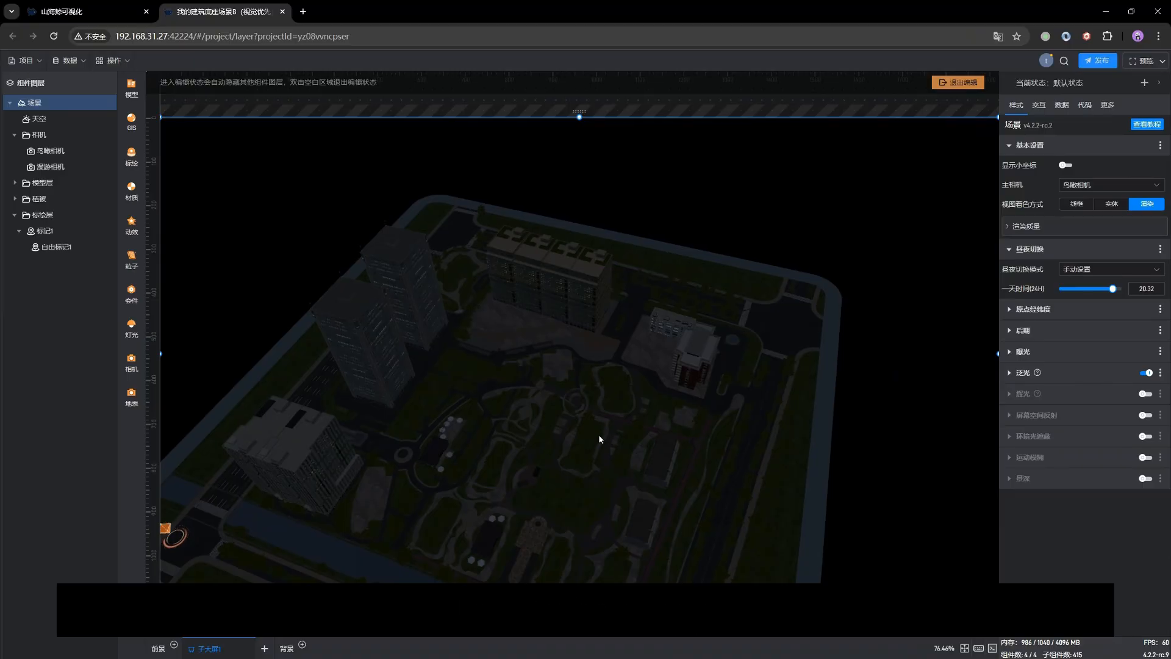
scroll(594, 467, up, 5)
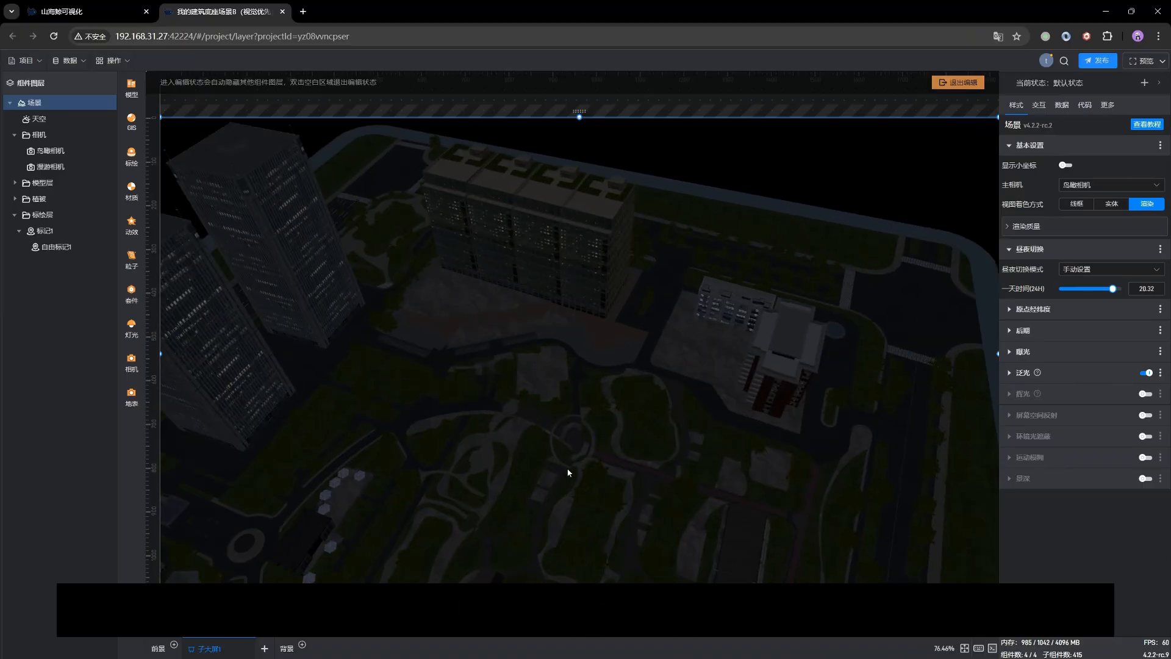
drag(510, 459, 501, 438)
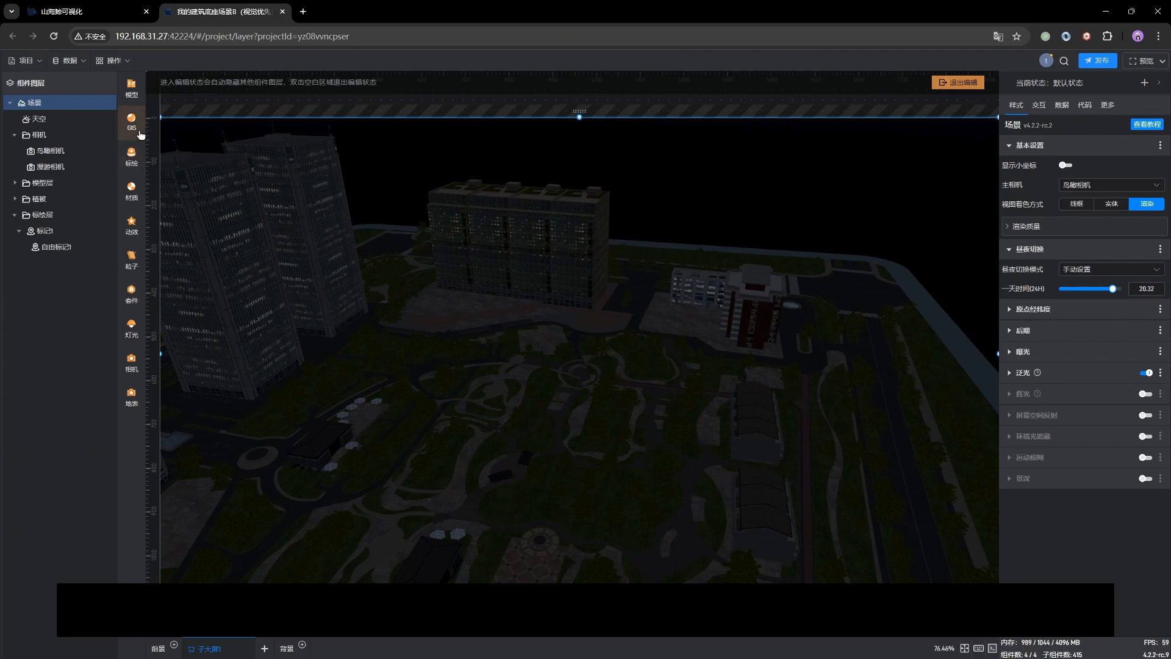
- Add a sphere (球体) shape to the park area and scale it uniformly to 0.2
click(132, 102)
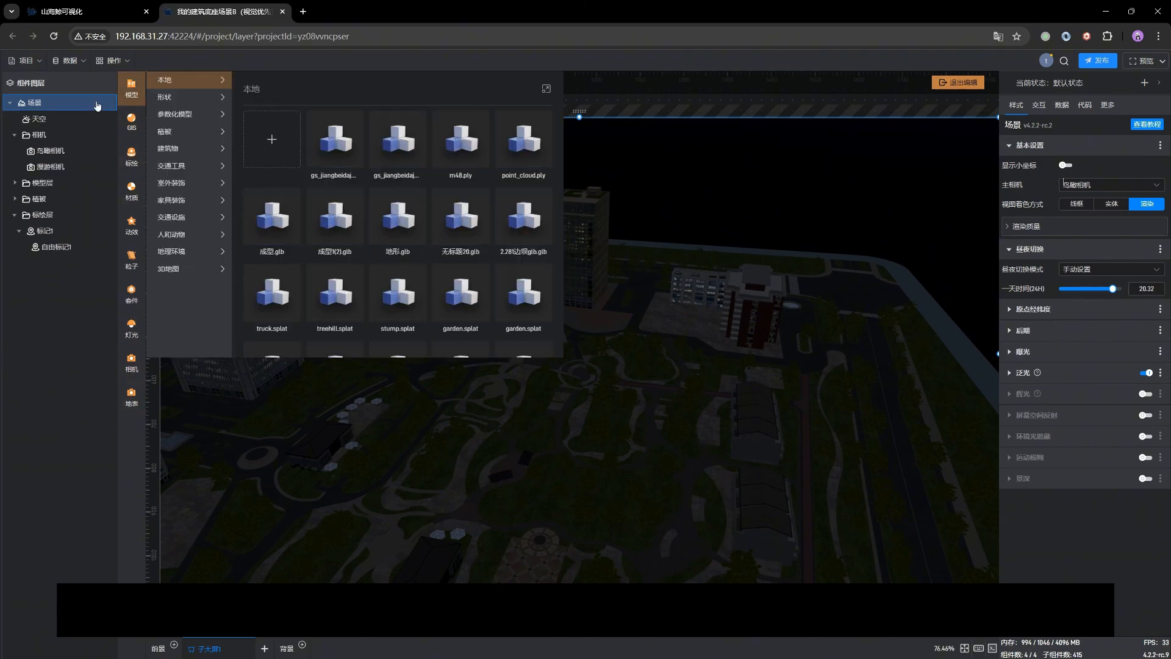
click(167, 100)
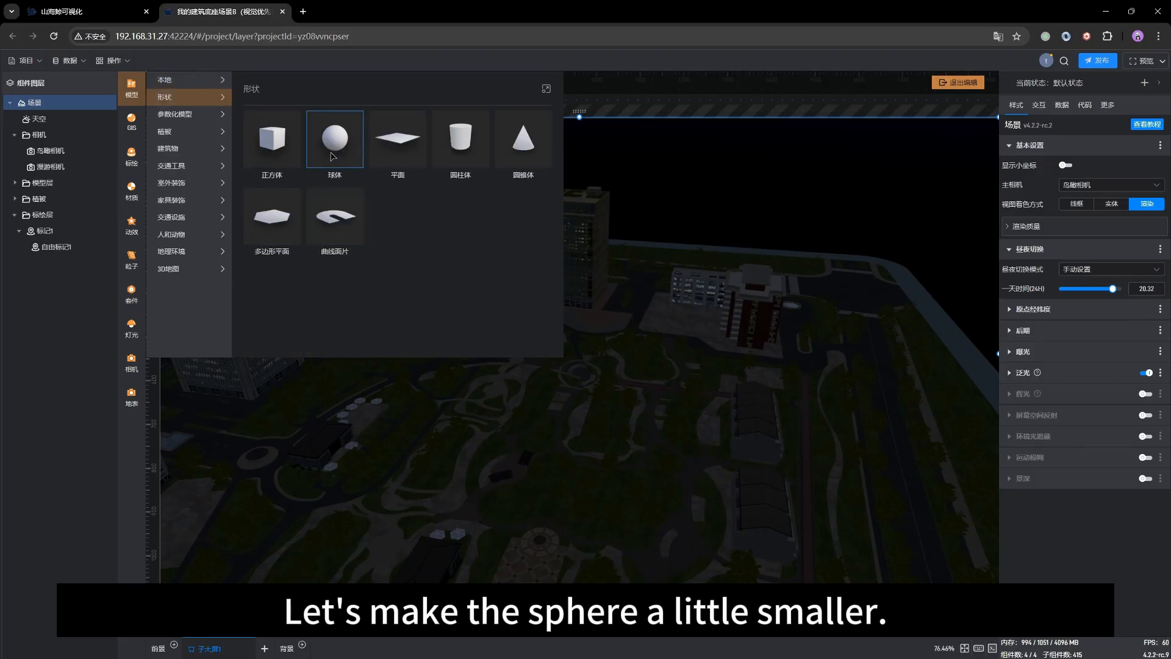
drag(467, 237, 673, 410)
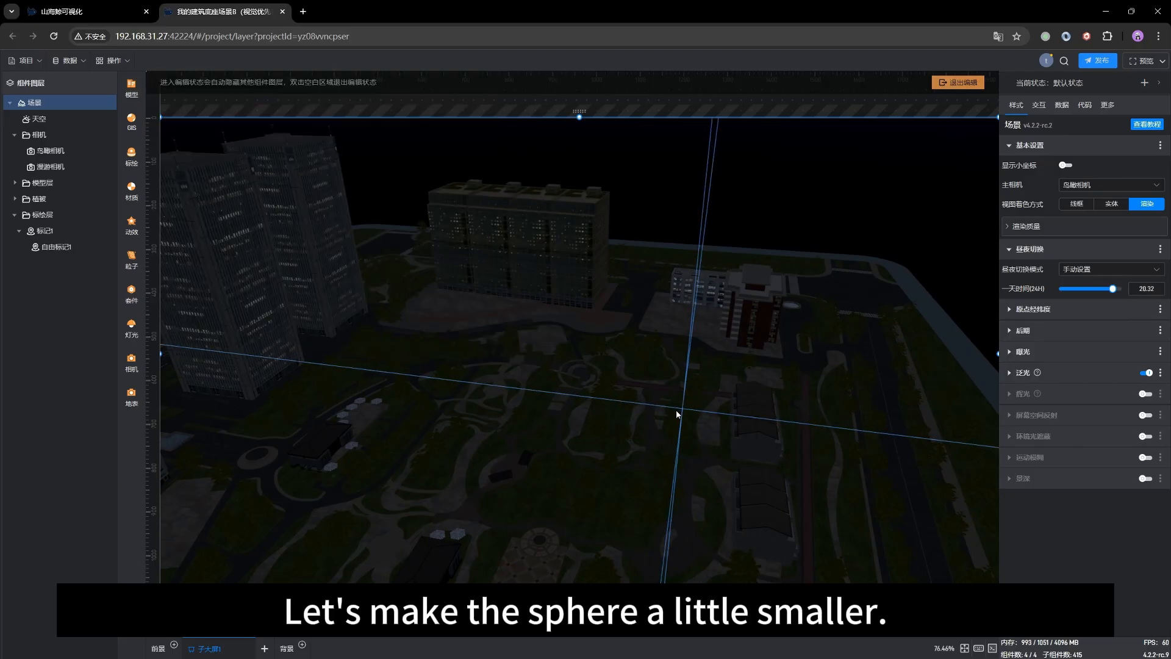
click(732, 337)
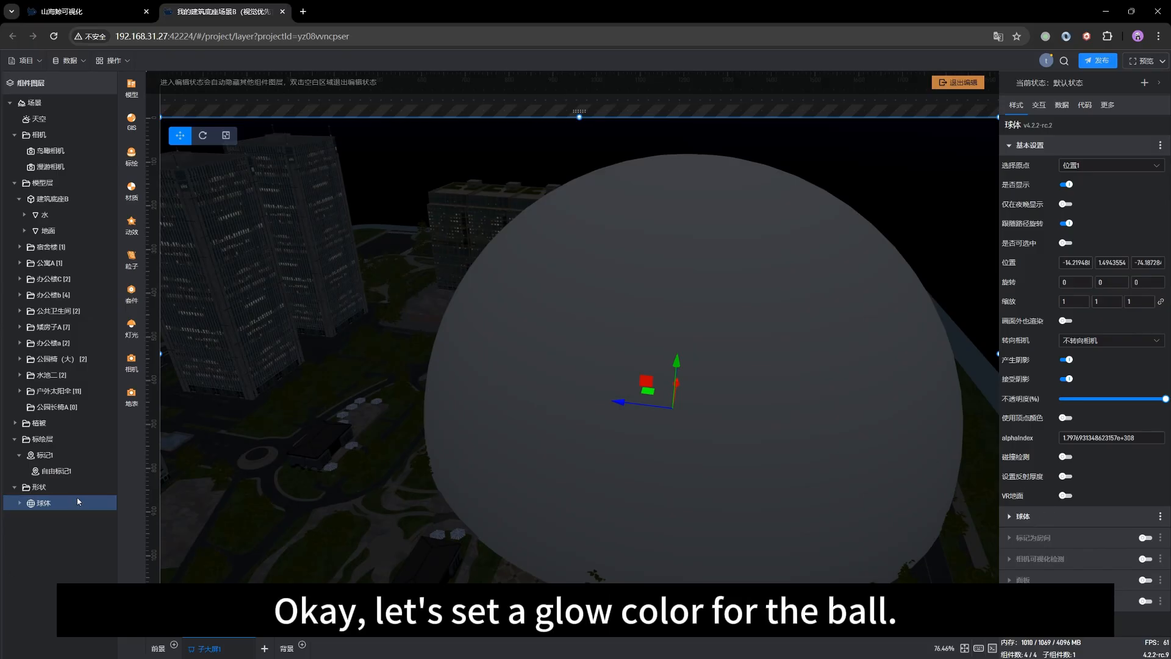
click(1110, 299)
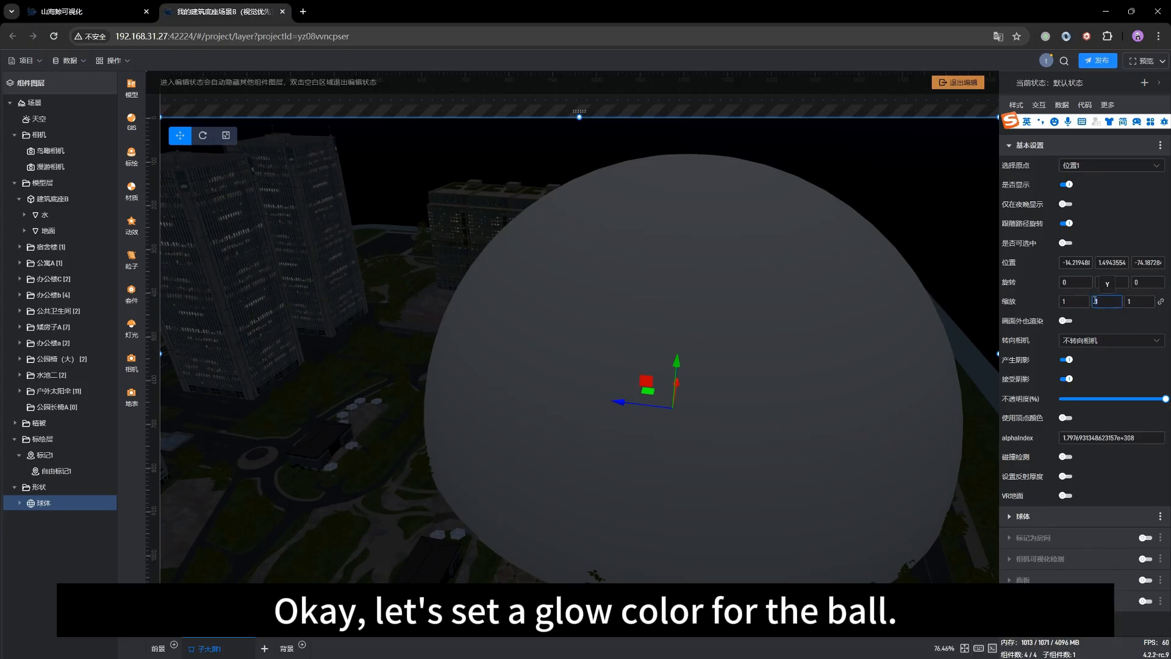
text(0.2)
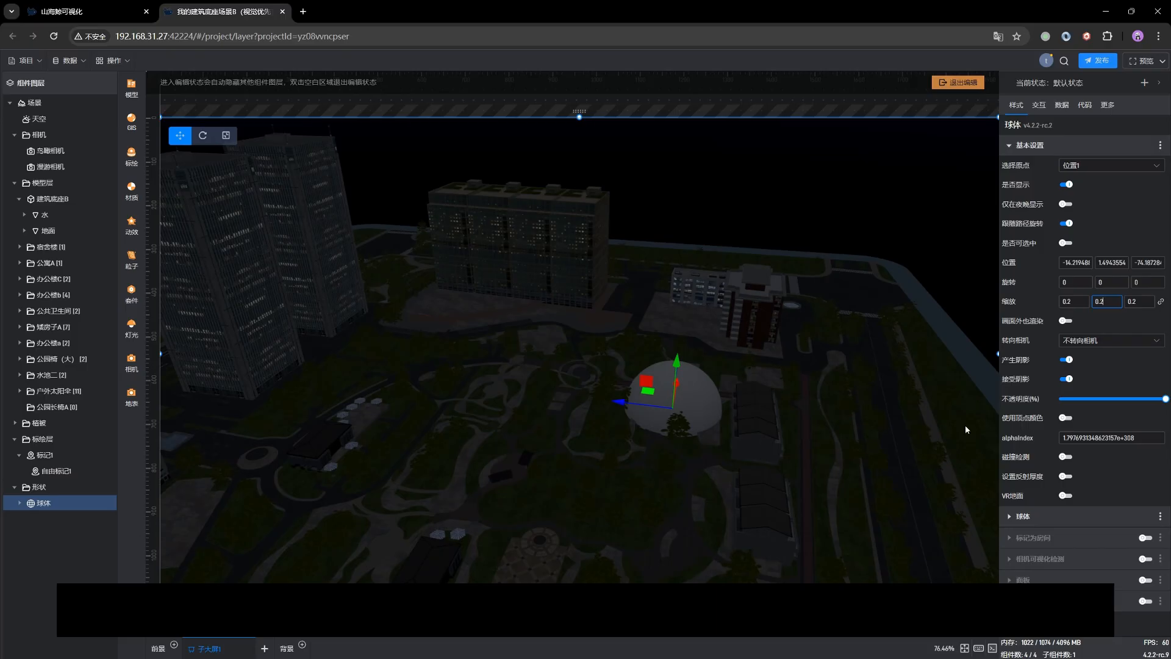
- Set the emission (发光) color of the sphere's material (球体材质) to red, #FA0303FF
click(21, 503)
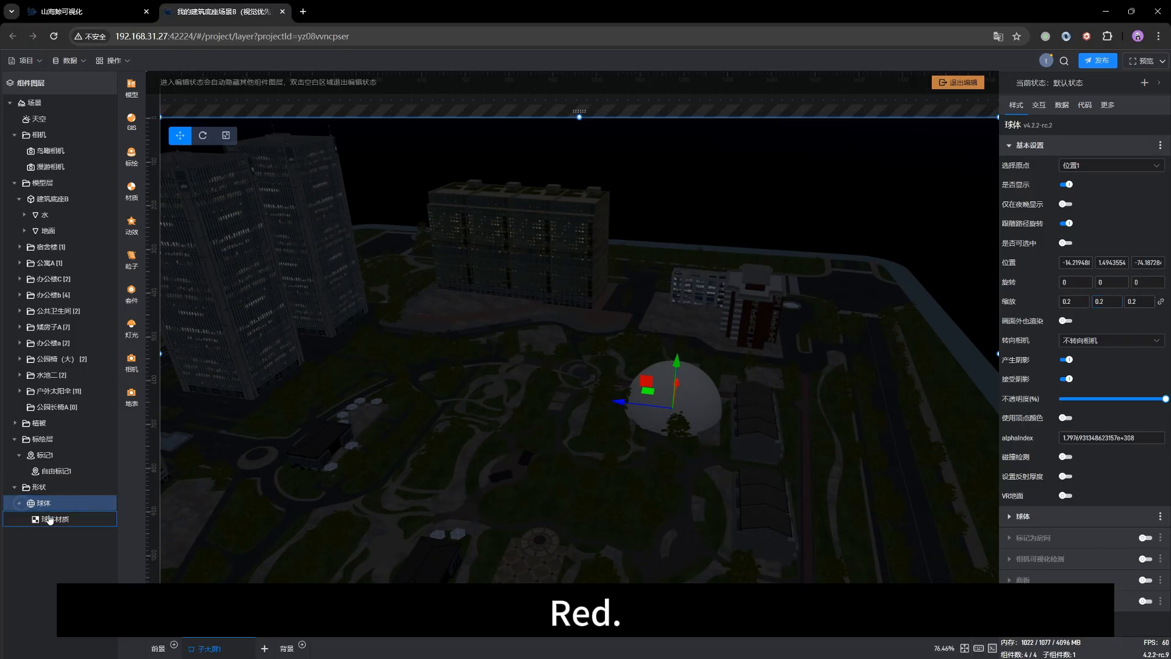
click(54, 519)
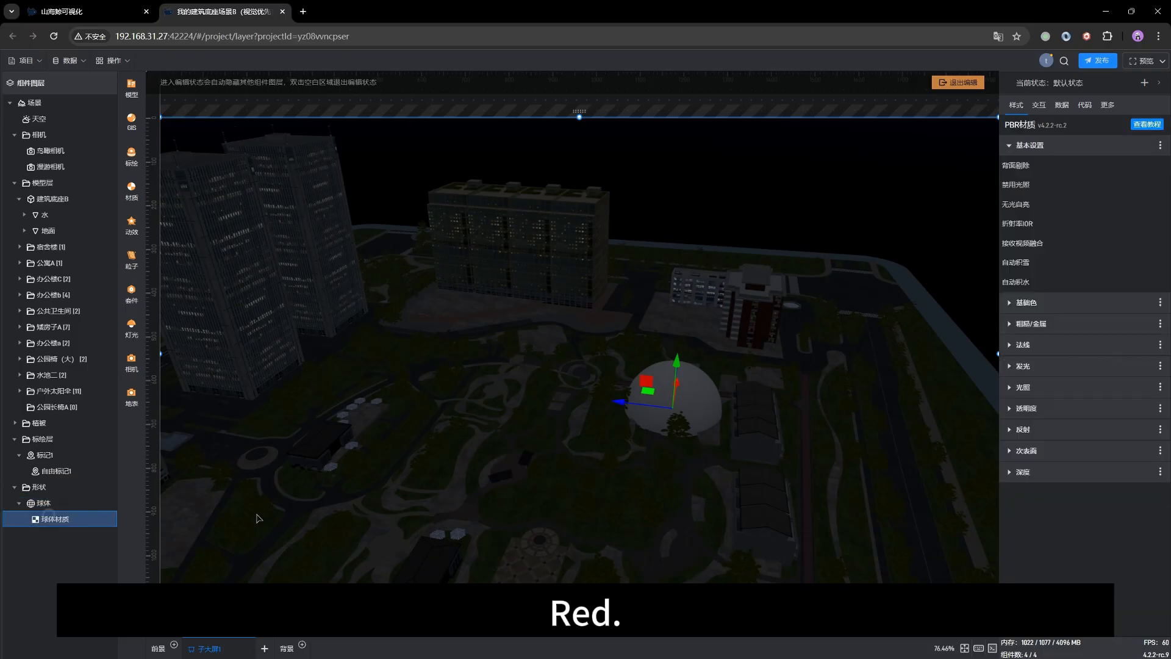
click(1031, 389)
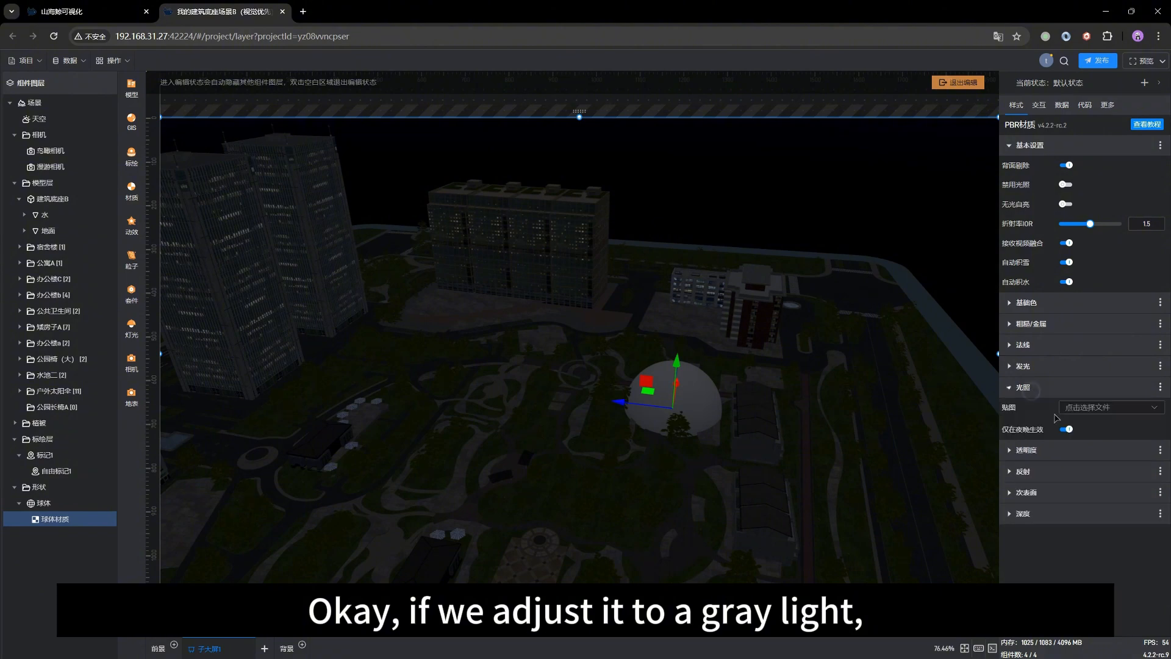
click(1036, 385)
click(1032, 368)
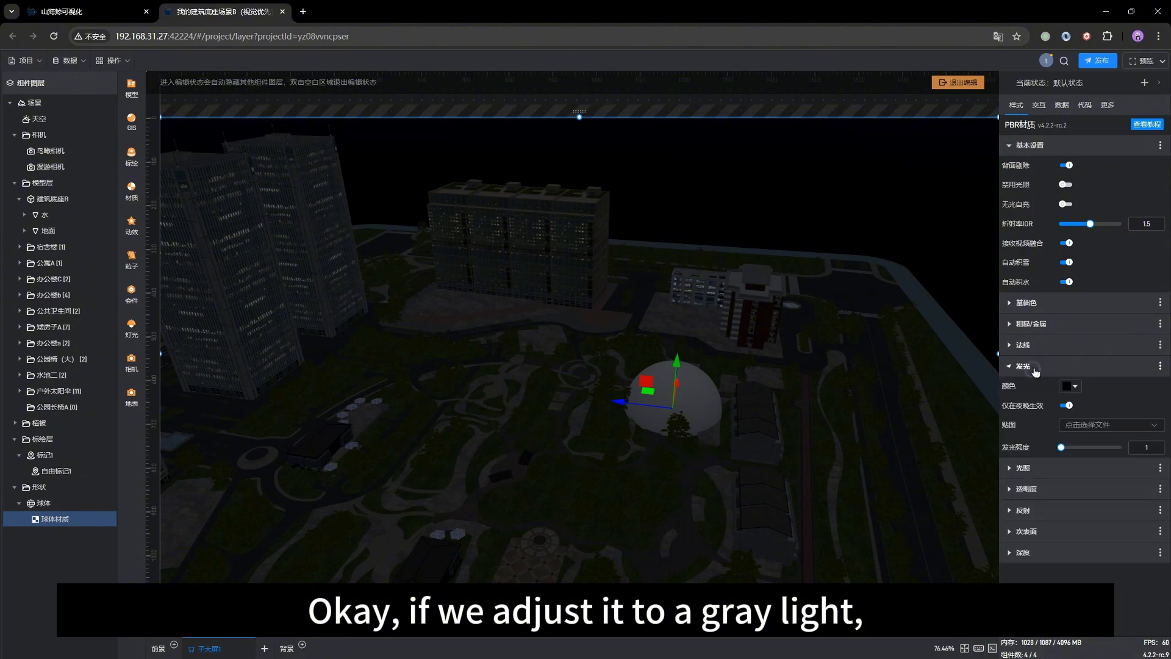
click(1071, 387)
click(653, 177)
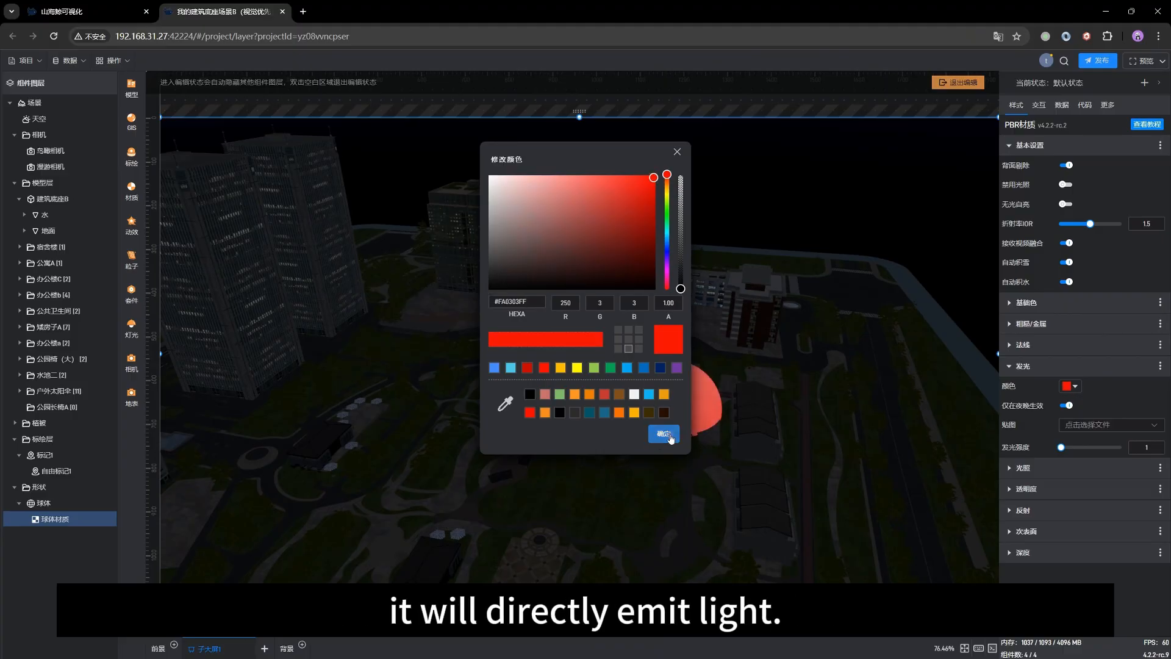
click(666, 434)
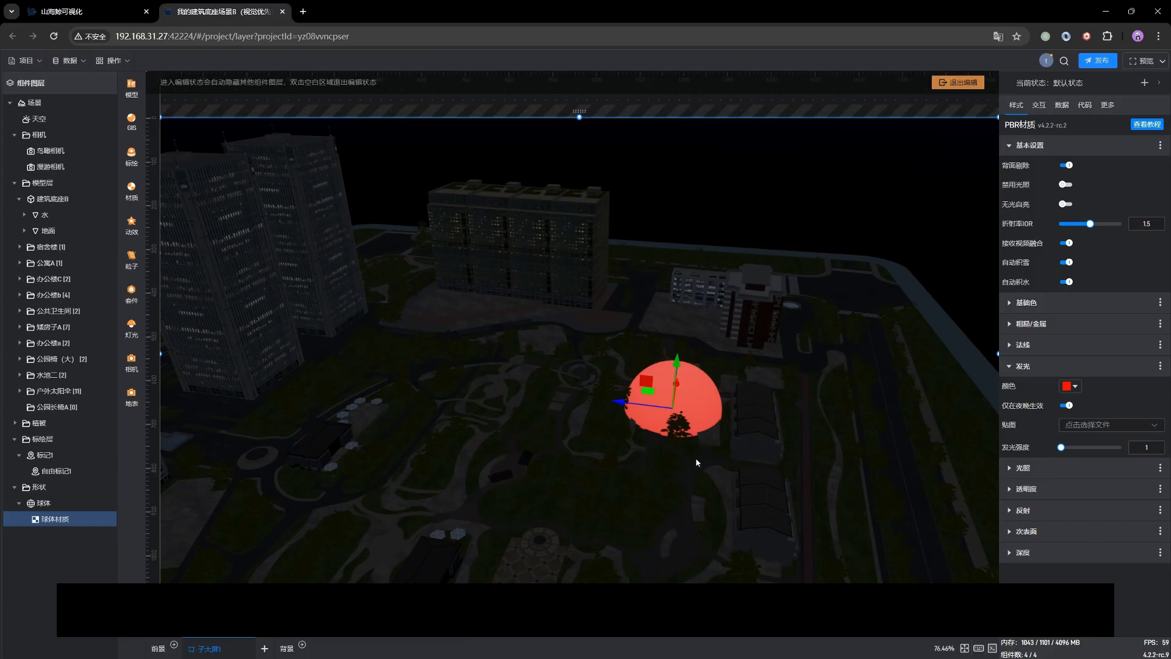
- Replace the scene's bloom (泛光) with glow (辉光) and view the sphere under it with its material (球体材质) selected
click(49, 103)
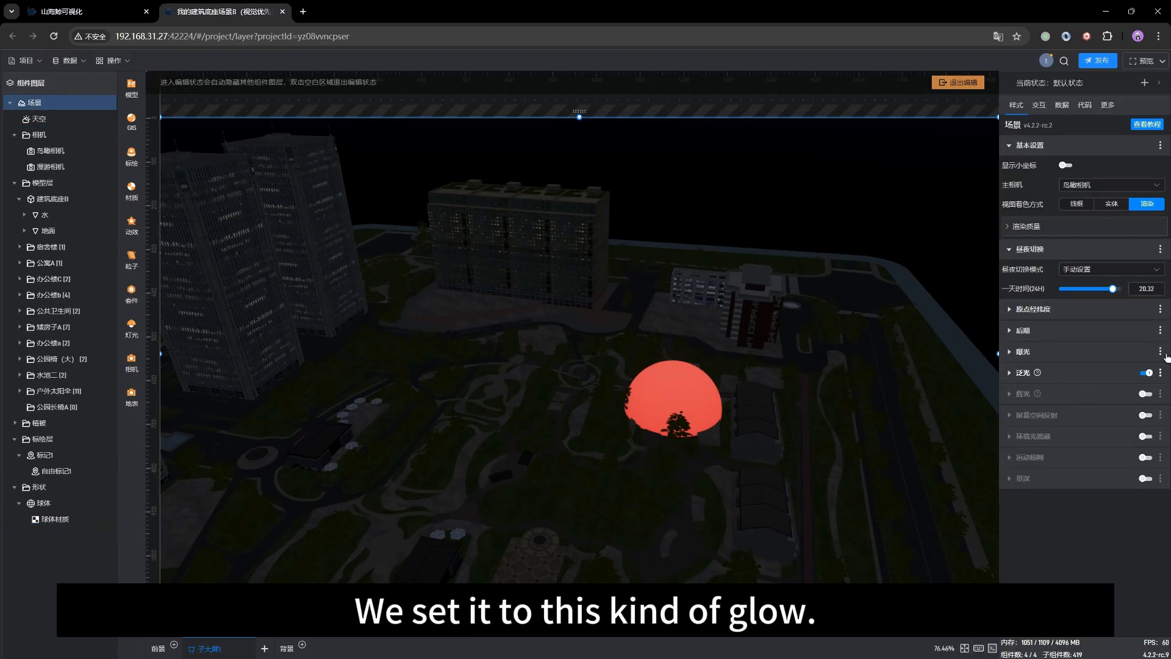
click(1146, 373)
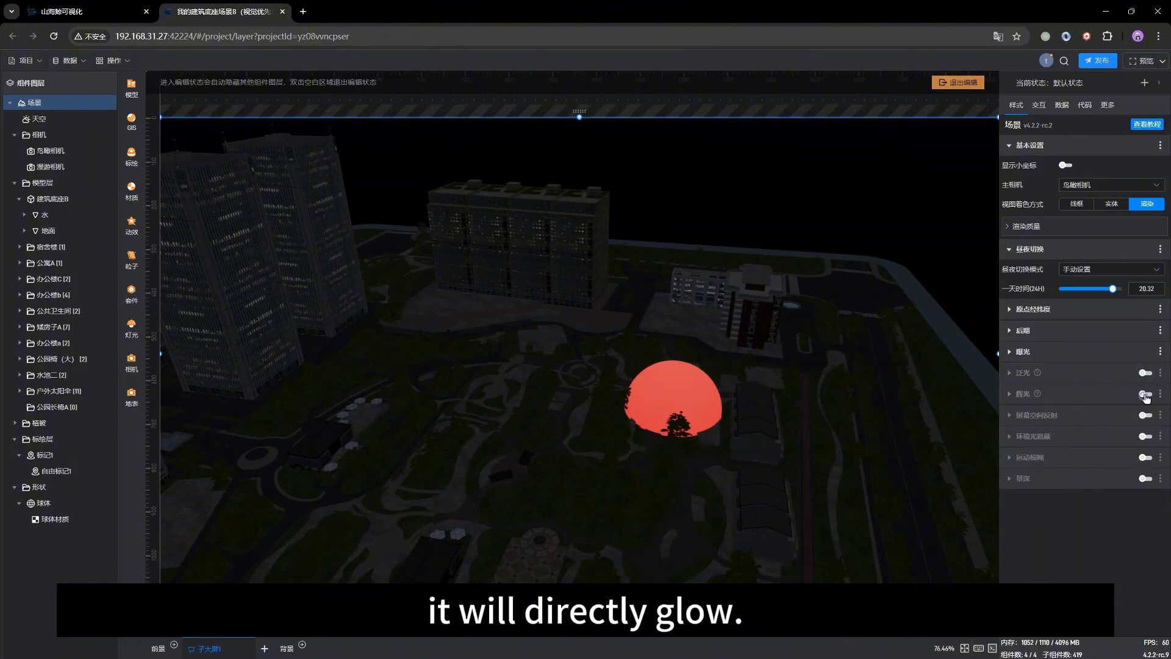
click(1146, 395)
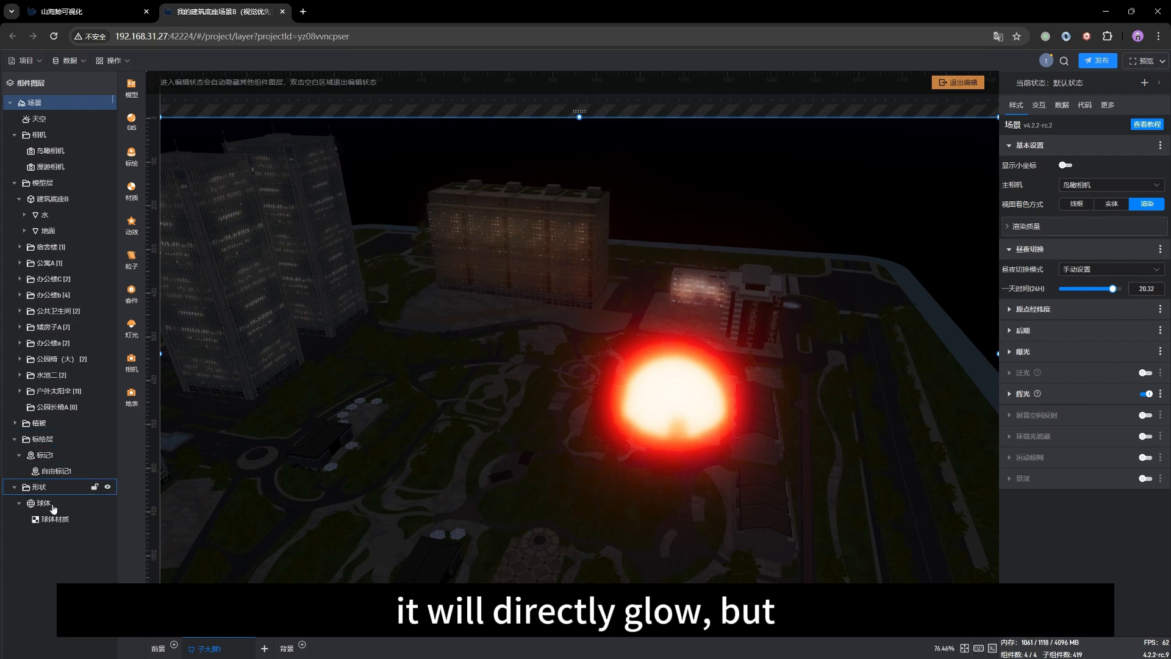
click(55, 520)
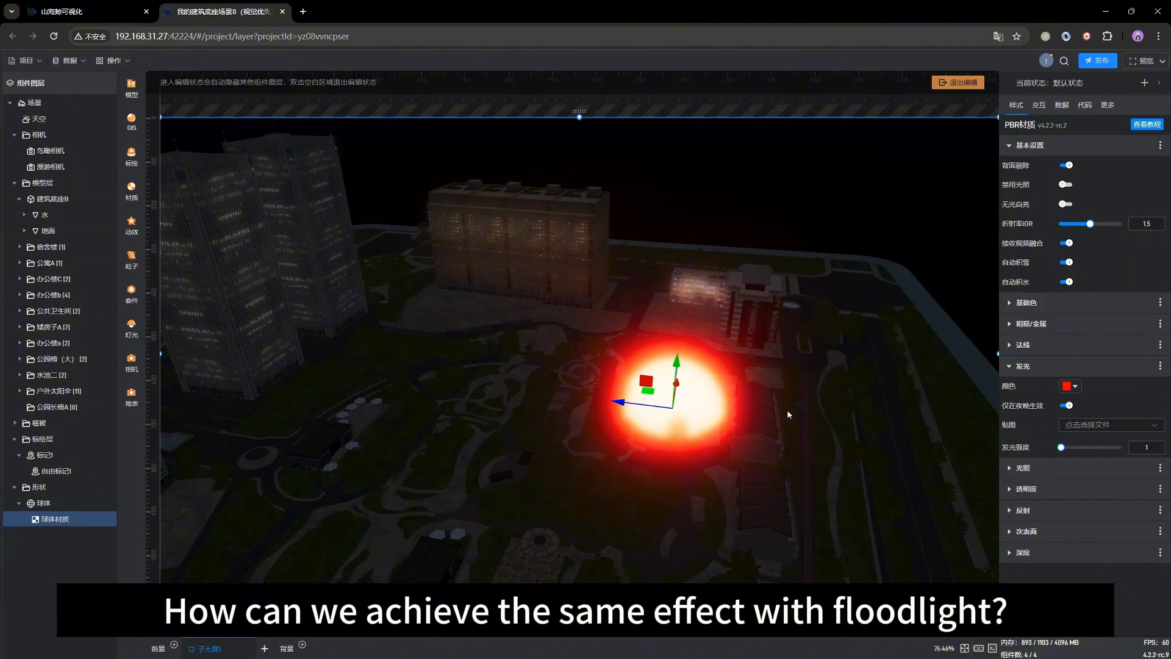
drag(805, 420, 781, 423)
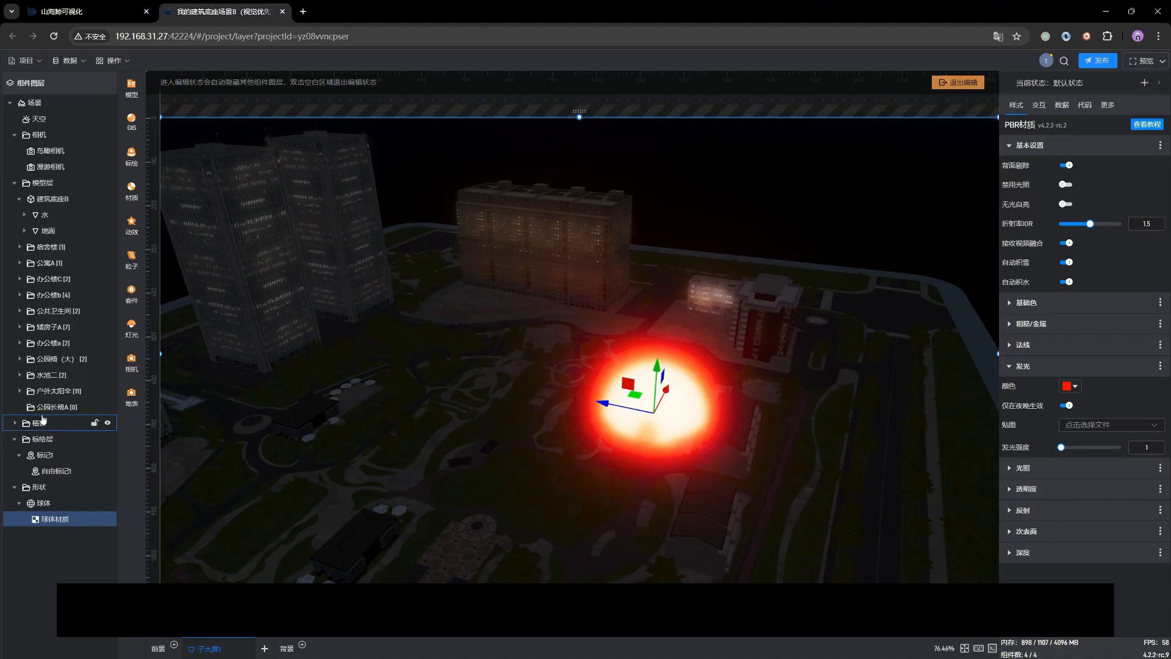
- Disable glow (辉光) and re-enable bloom (泛光) in the scene's post-processing
click(37, 103)
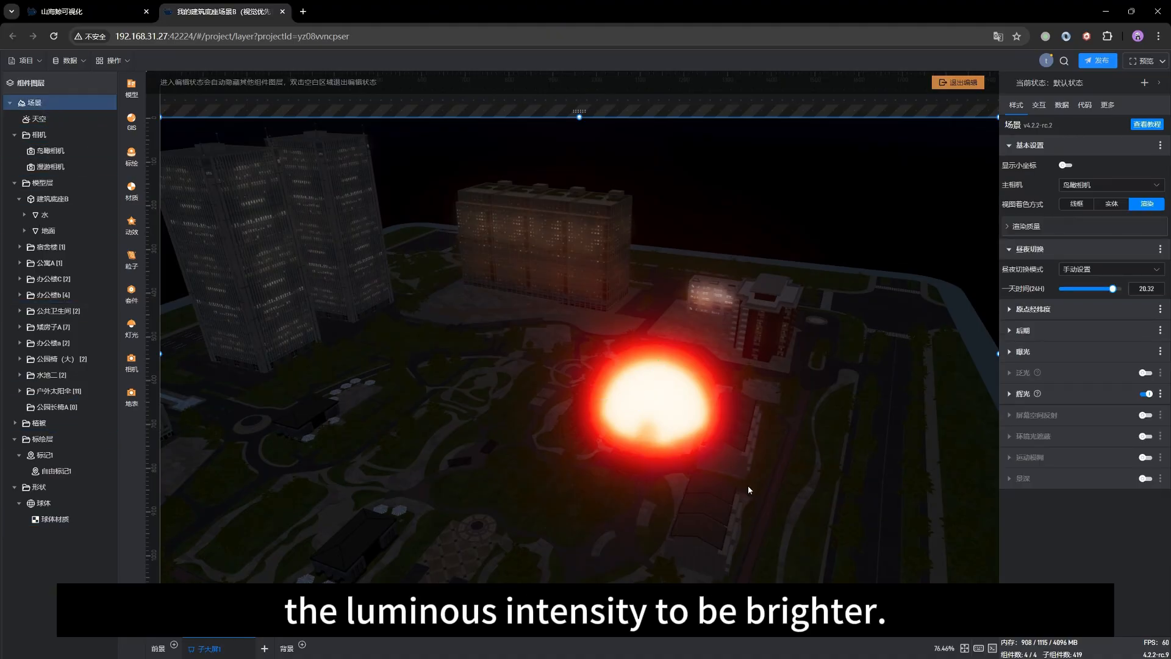
click(1147, 394)
click(1146, 373)
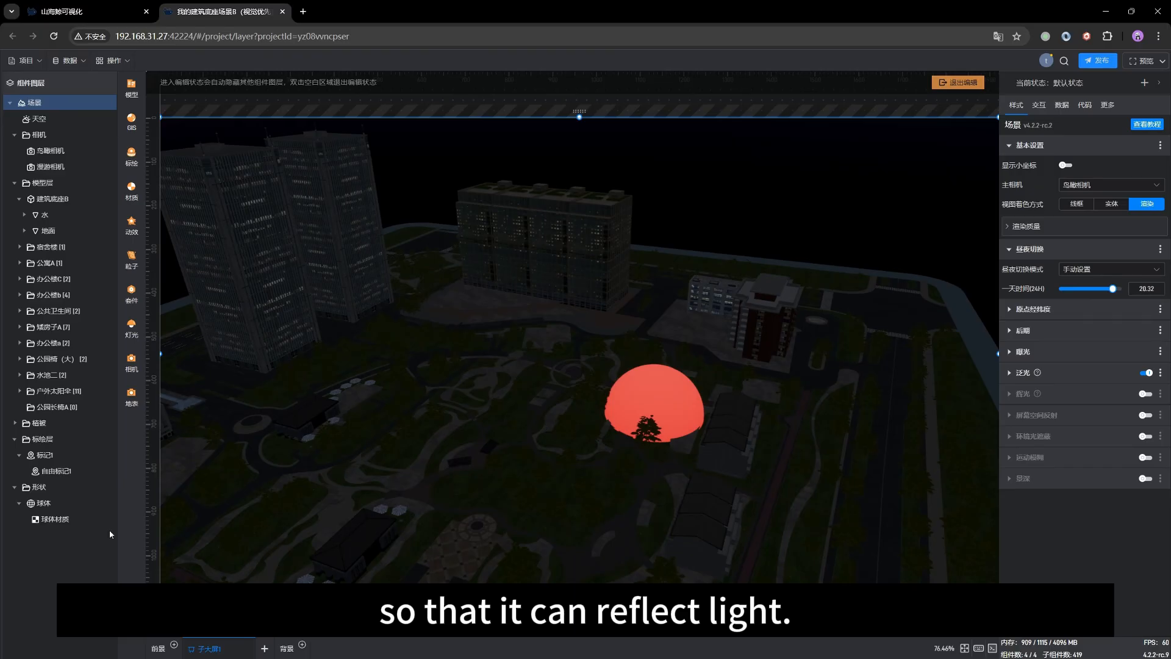
- Raise the emission intensity (发光强度) of the sphere's material (球体材质) to 30.4 and view the sphere
click(49, 521)
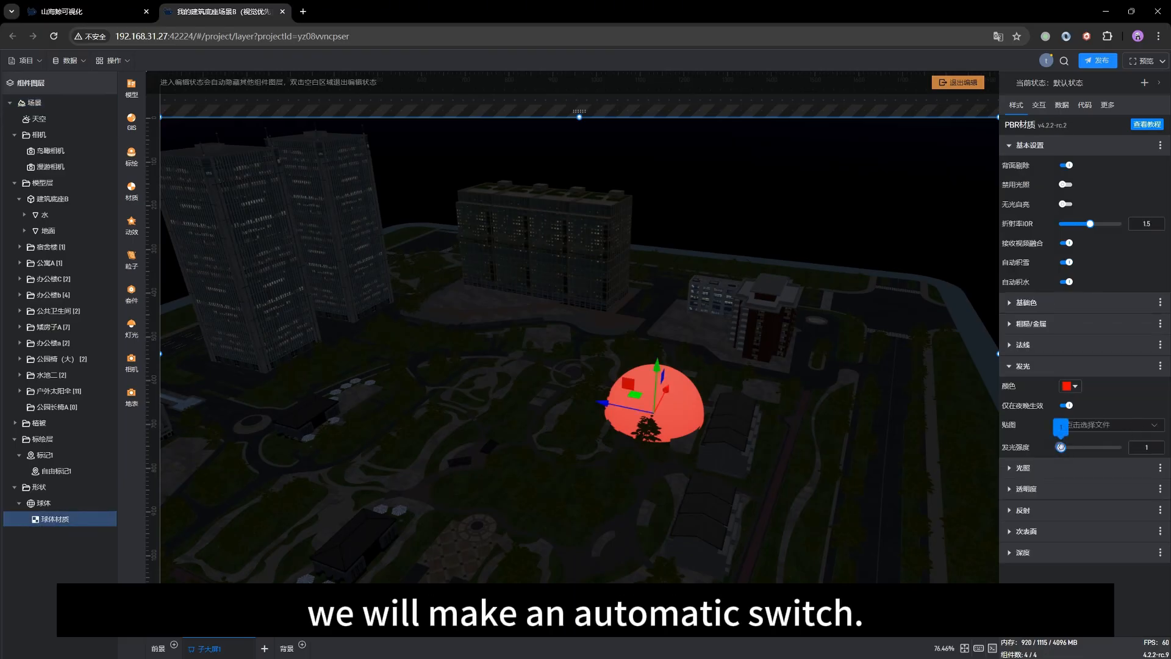
drag(1061, 447, 1097, 447)
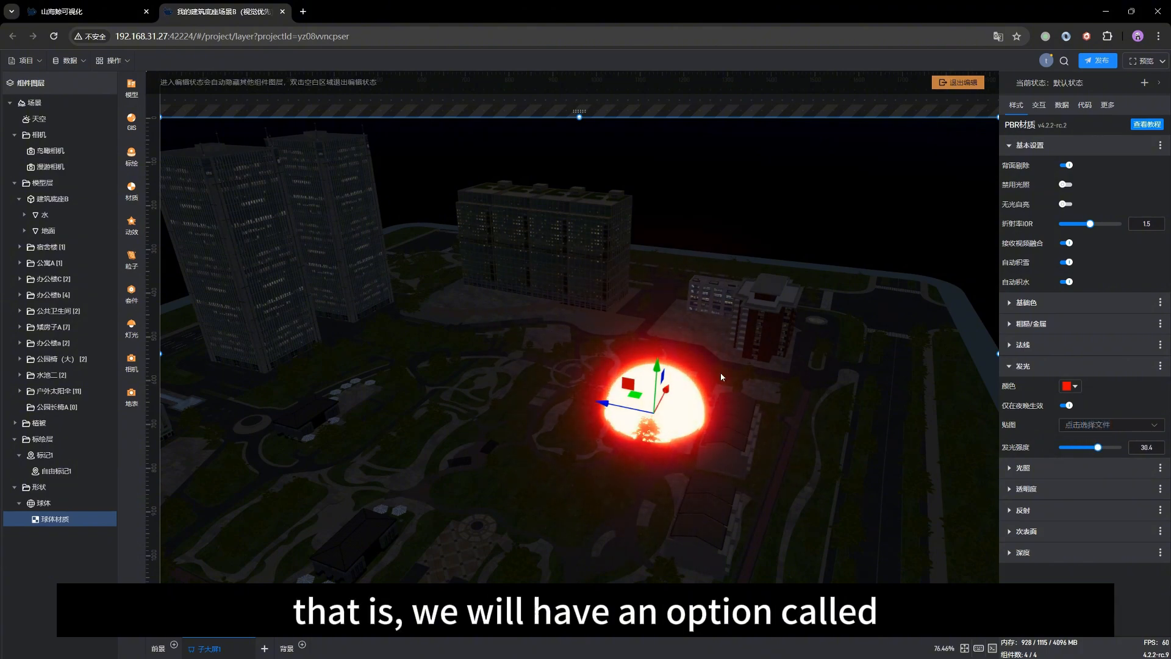
drag(680, 488, 689, 473)
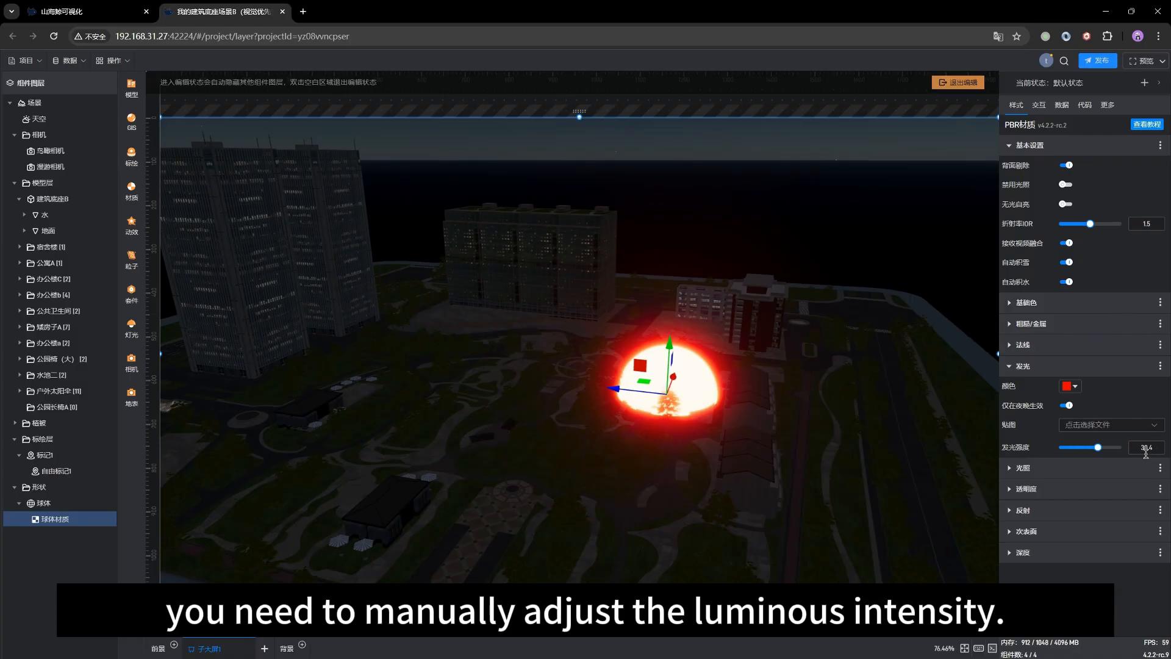
- Lower the sphere material's emission intensity (发光强度) to 7.7 and view the sphere in the scene from several angles
mouse_move(1098, 447)
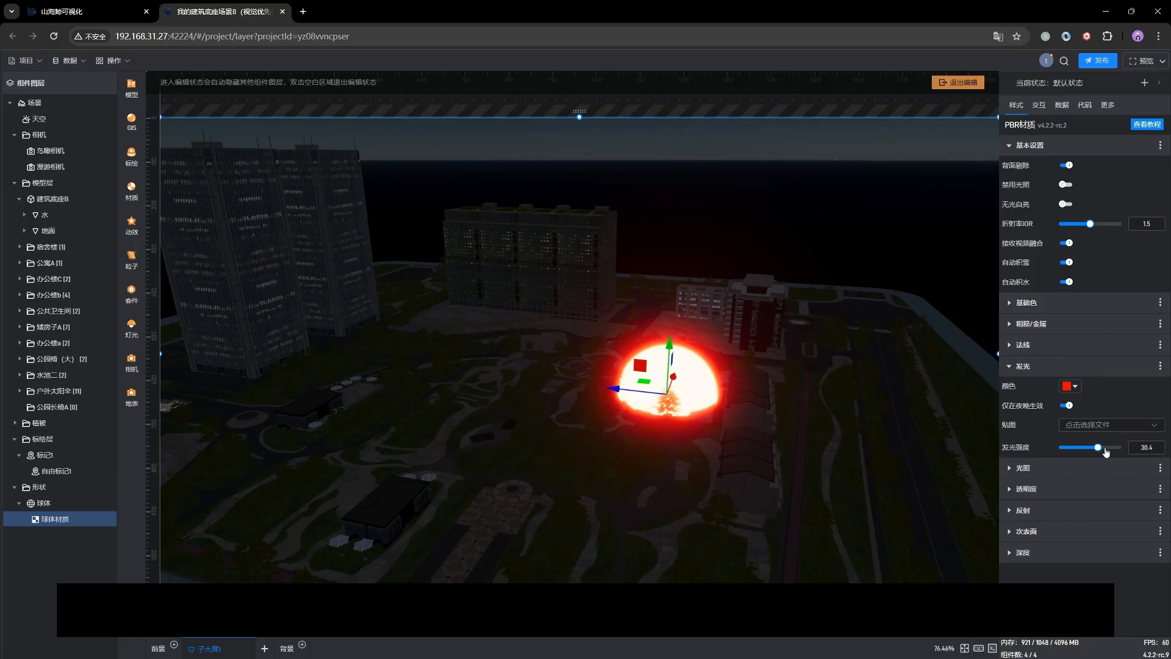
drag(1098, 447, 1069, 447)
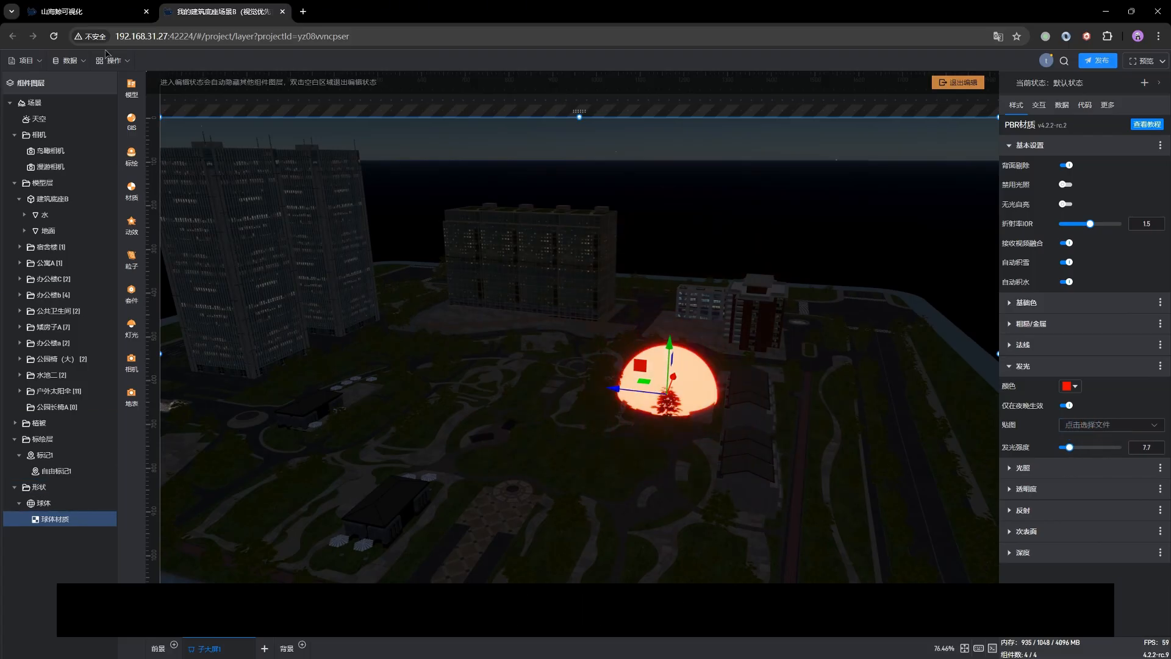
click(36, 103)
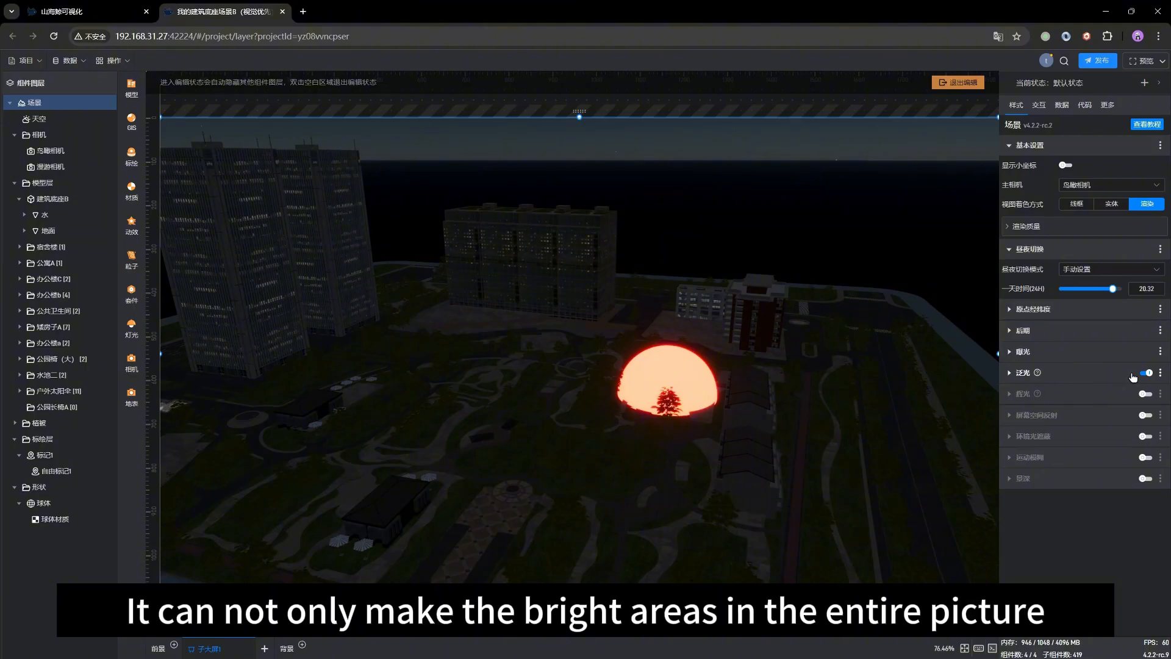
drag(584, 452, 580, 434)
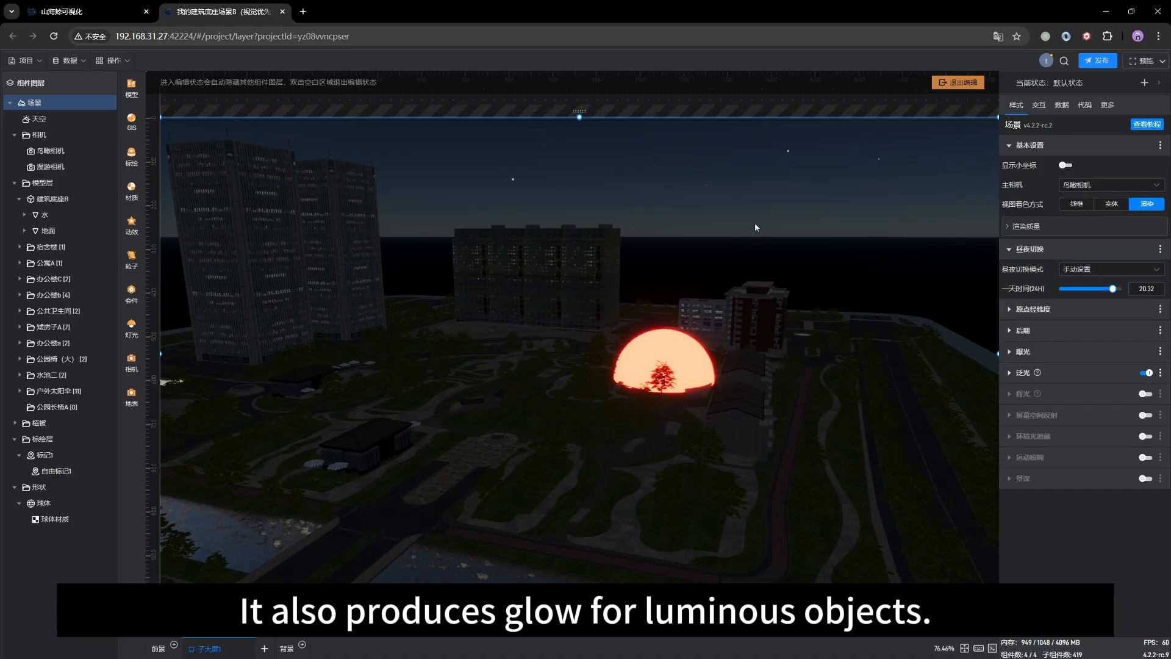
drag(442, 349, 630, 526)
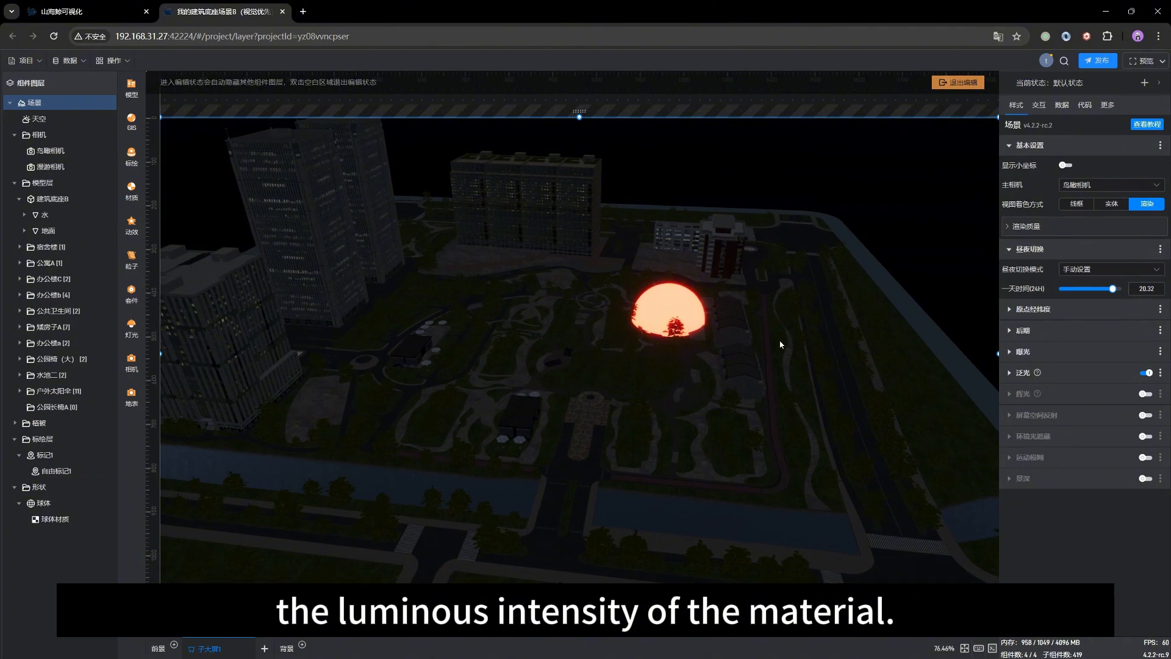
drag(776, 348, 629, 375)
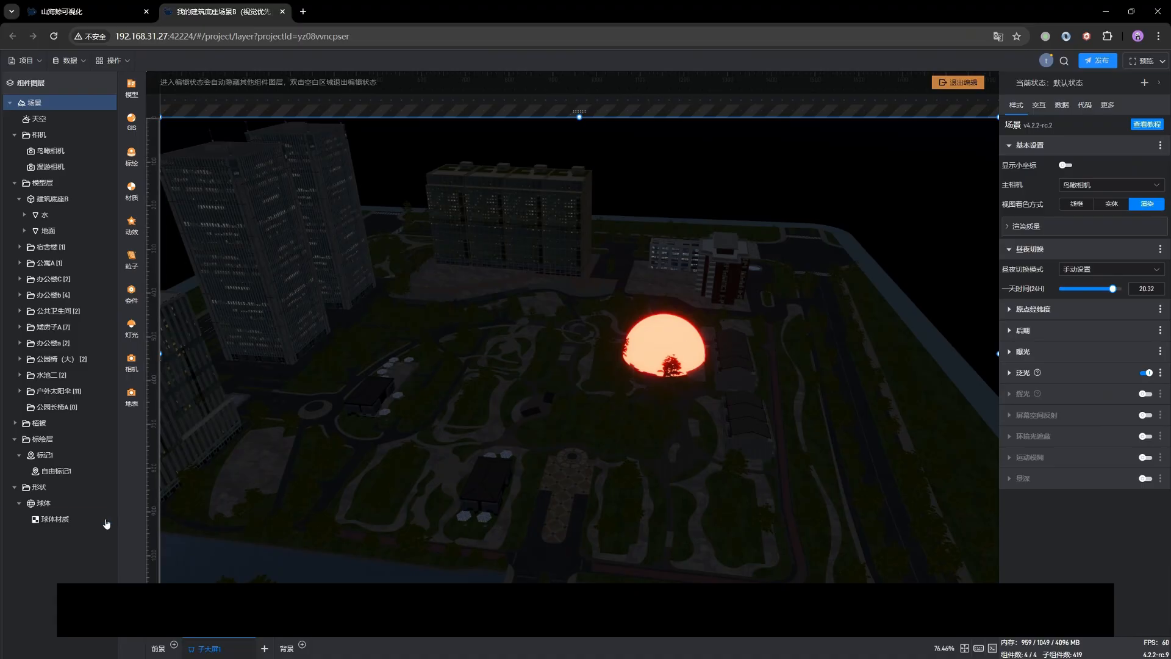
- Set the sphere material's emission intensity (发光强度) to 9.1 and its base color intensity (基础色强度) to 7.9
click(60, 520)
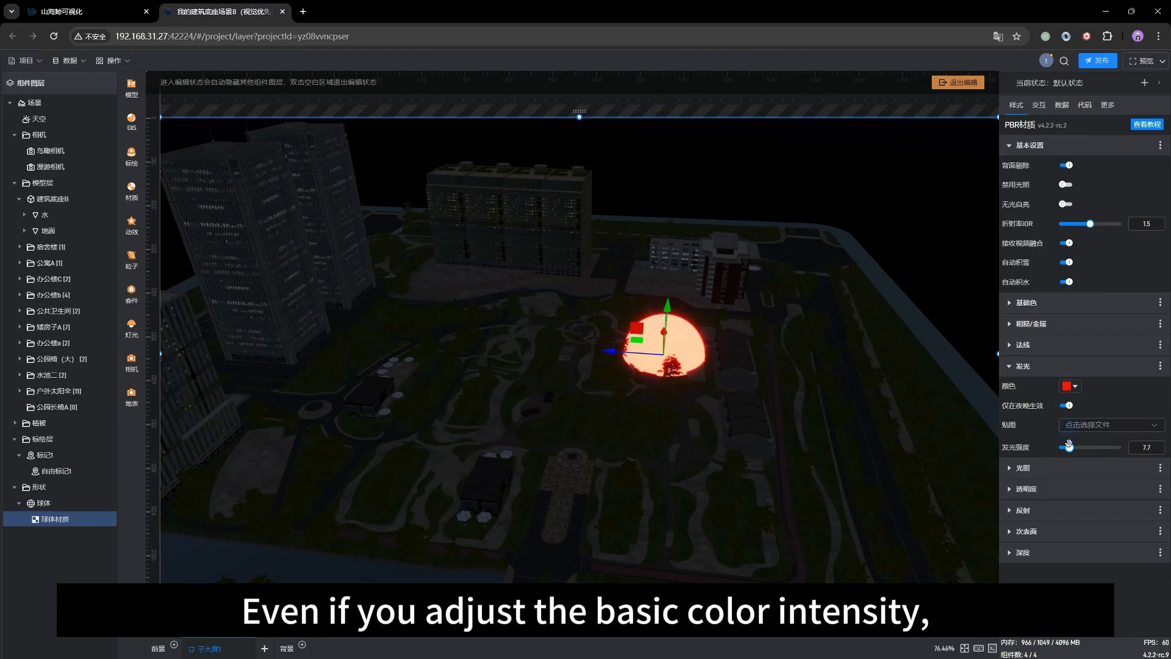
mouse_move(1069, 444)
mouse_down()
mouse_move(1099, 446)
mouse_move(1071, 447)
mouse_up()
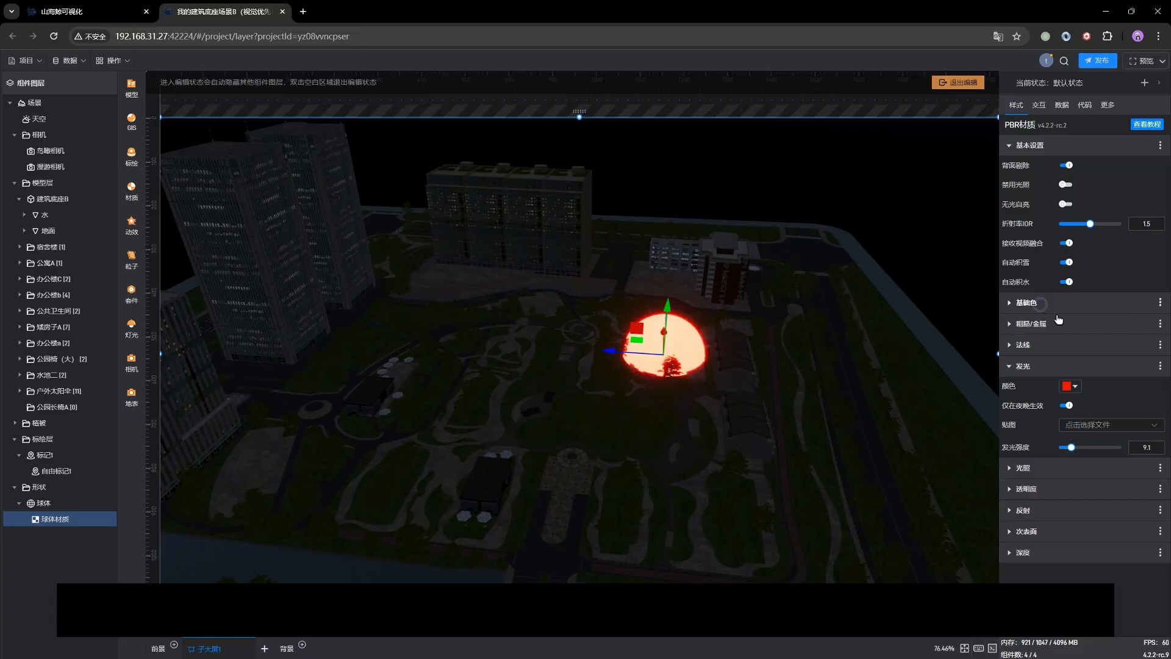
click(1040, 303)
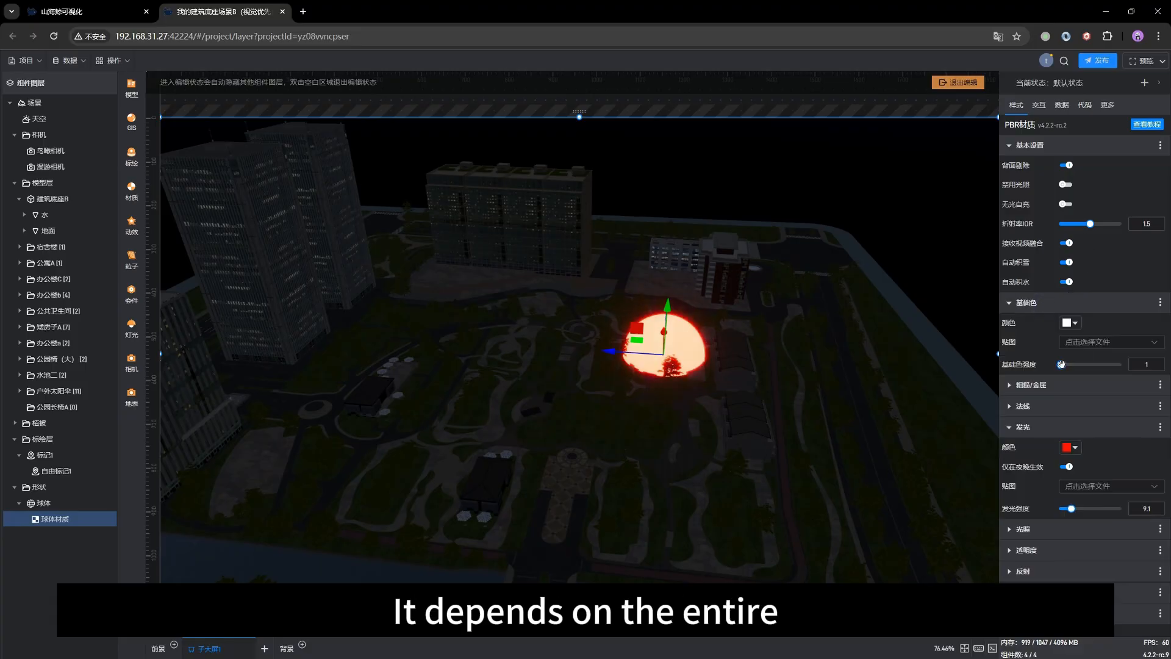
mouse_move(1061, 364)
mouse_down()
mouse_move(1135, 363)
mouse_move(1070, 363)
mouse_up()
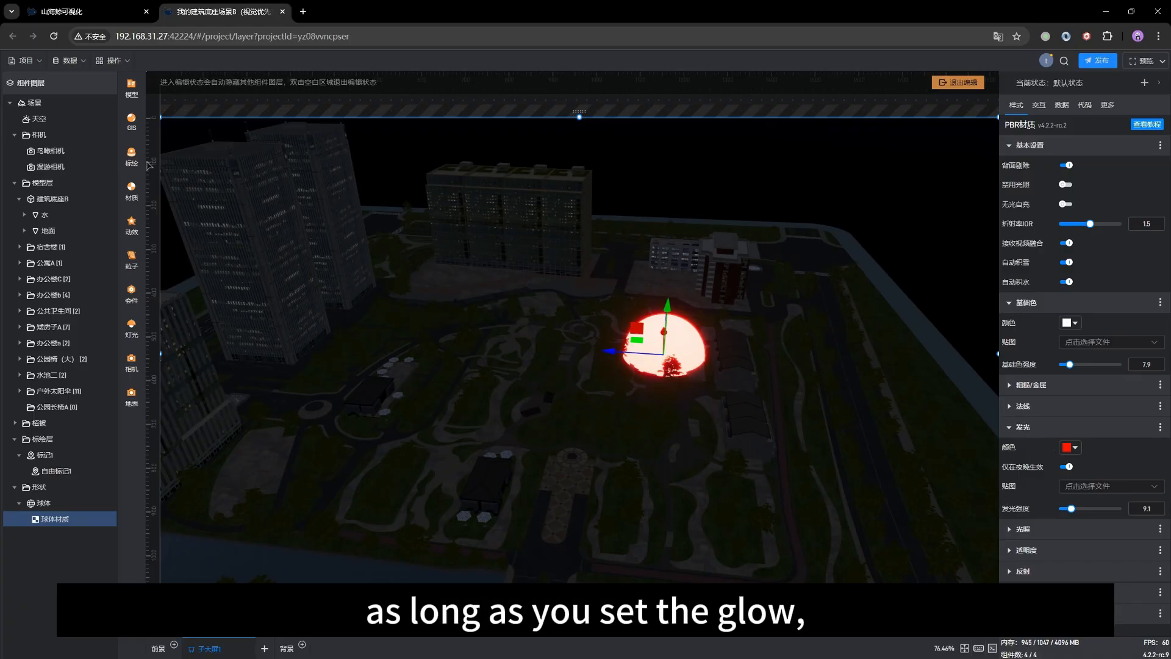
- Turn off the scene's bloom (泛光) and turn on glow (辉光)
click(46, 107)
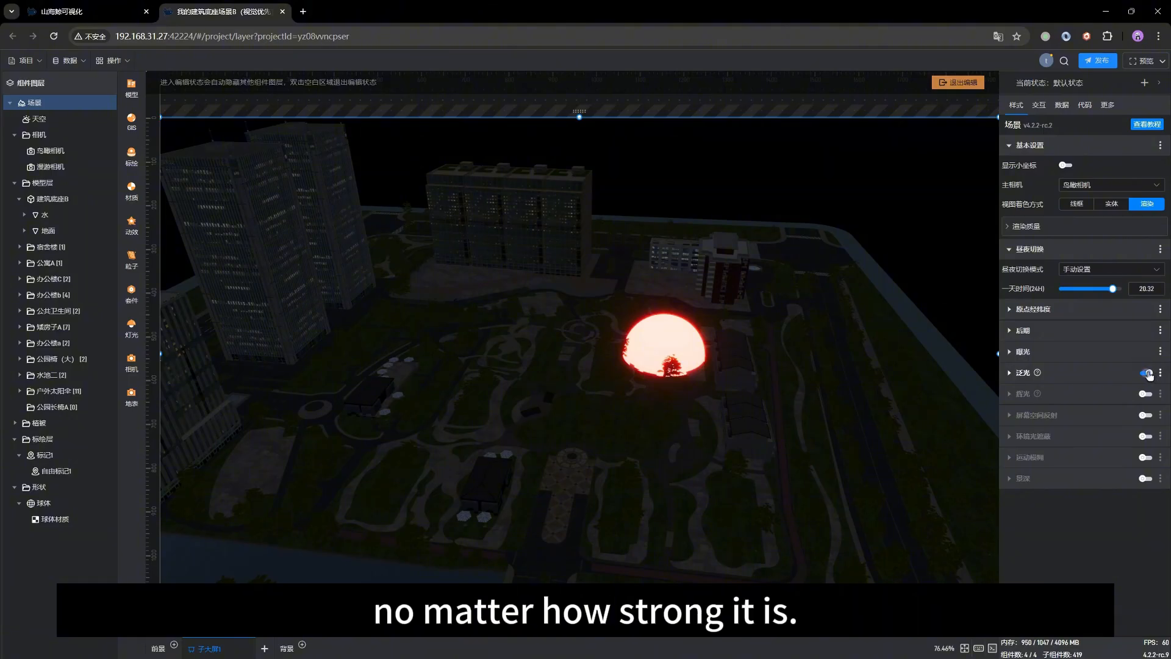
click(1147, 373)
click(1146, 394)
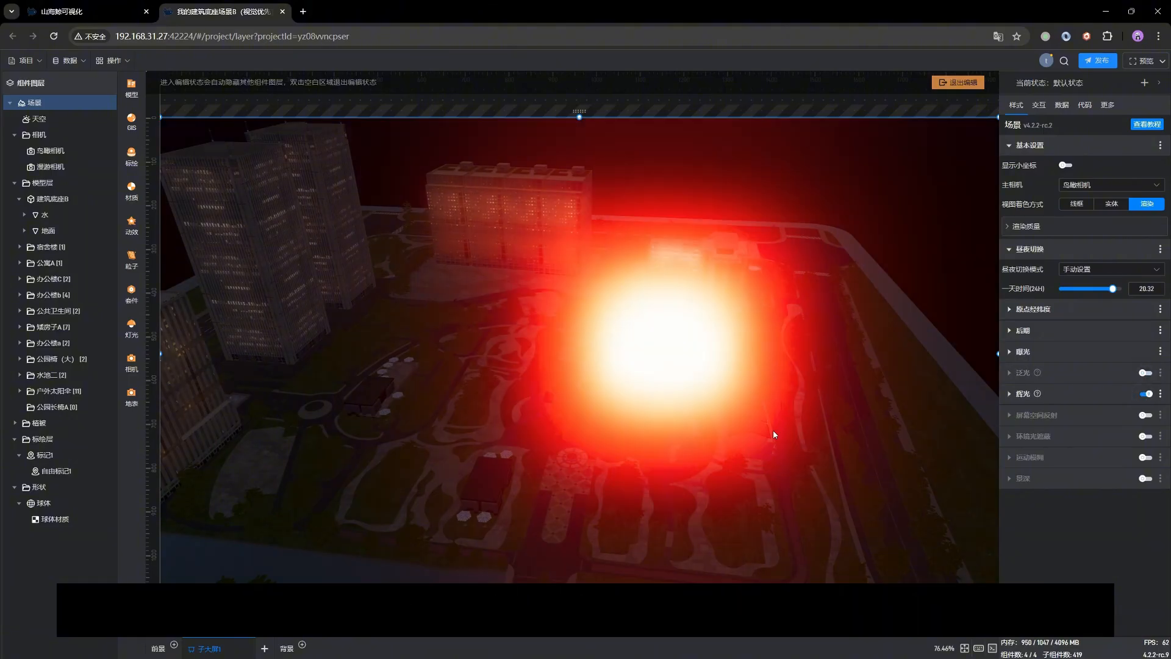
- Set the sphere material's emission intensity (发光强度) to 5 and reset its base color intensity (基础色强度) to the default
click(61, 519)
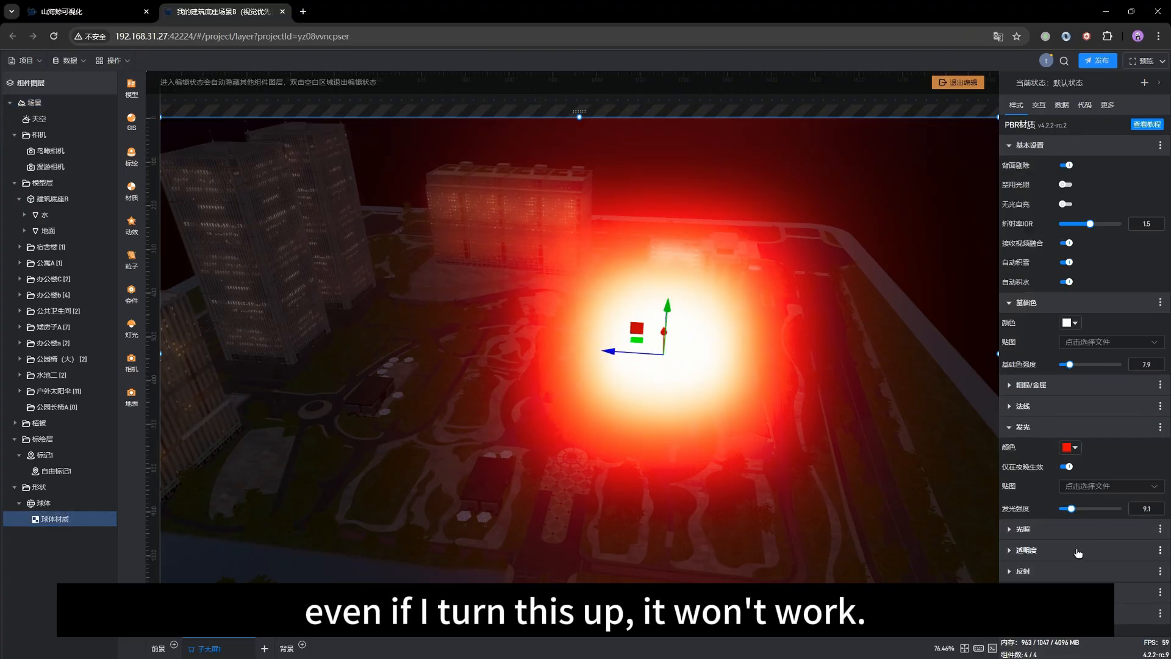
mouse_move(1071, 509)
drag(1072, 508, 1067, 510)
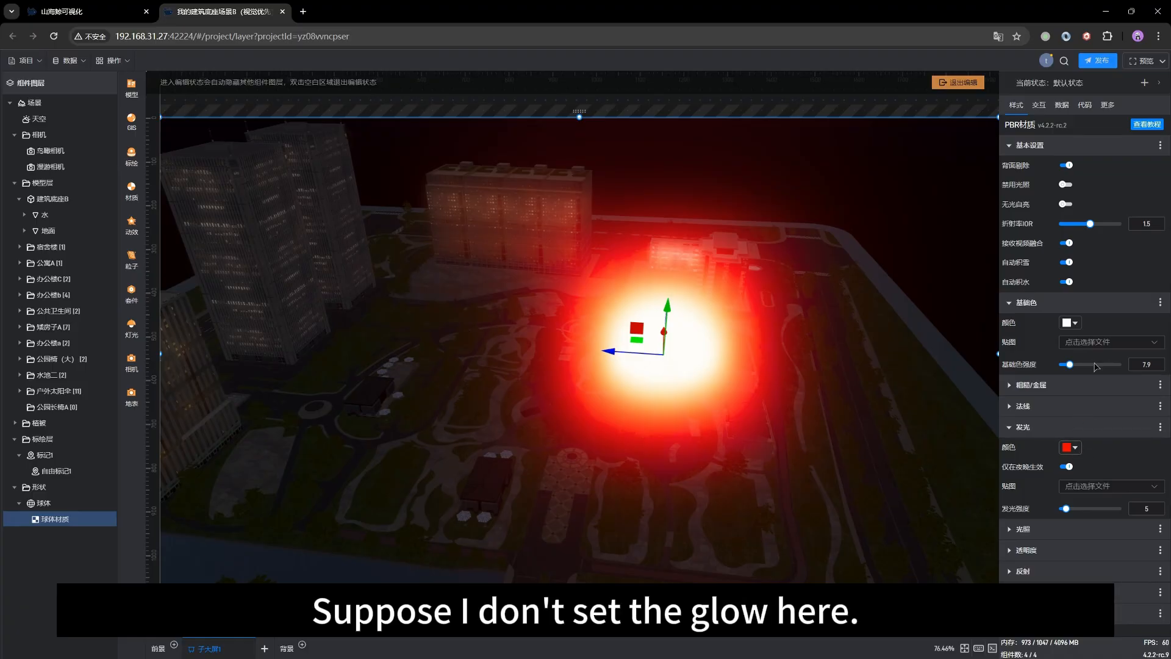
click(1053, 366)
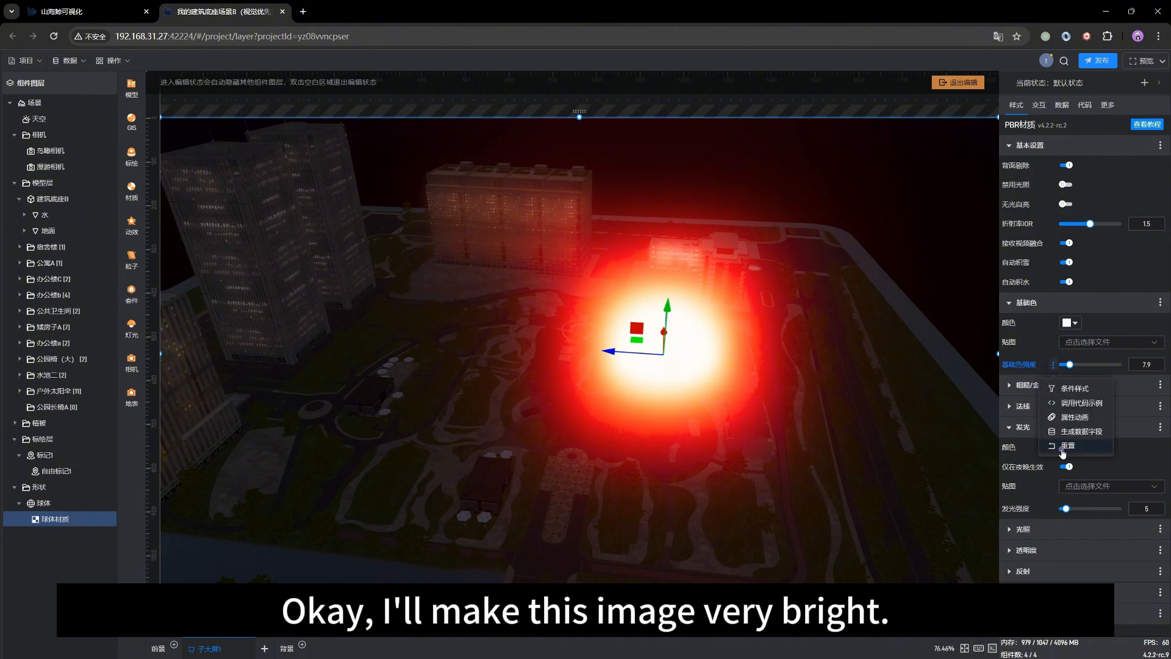
click(1062, 446)
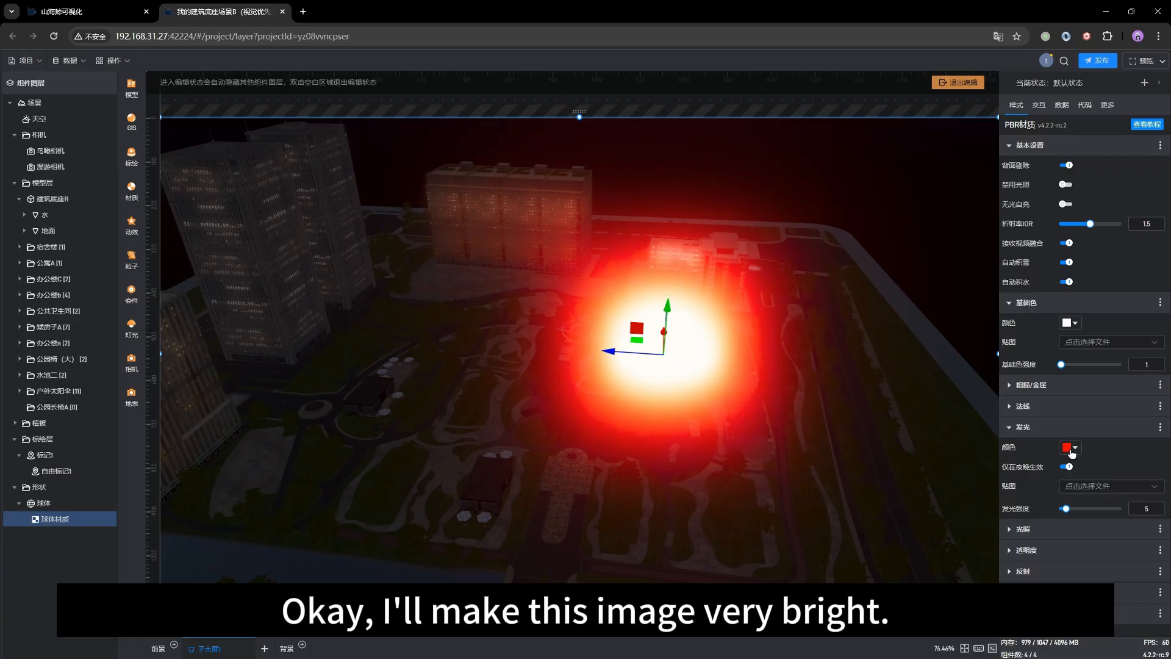
- Change the emission (发光) color of the sphere's material to black, #000000FF
click(1068, 448)
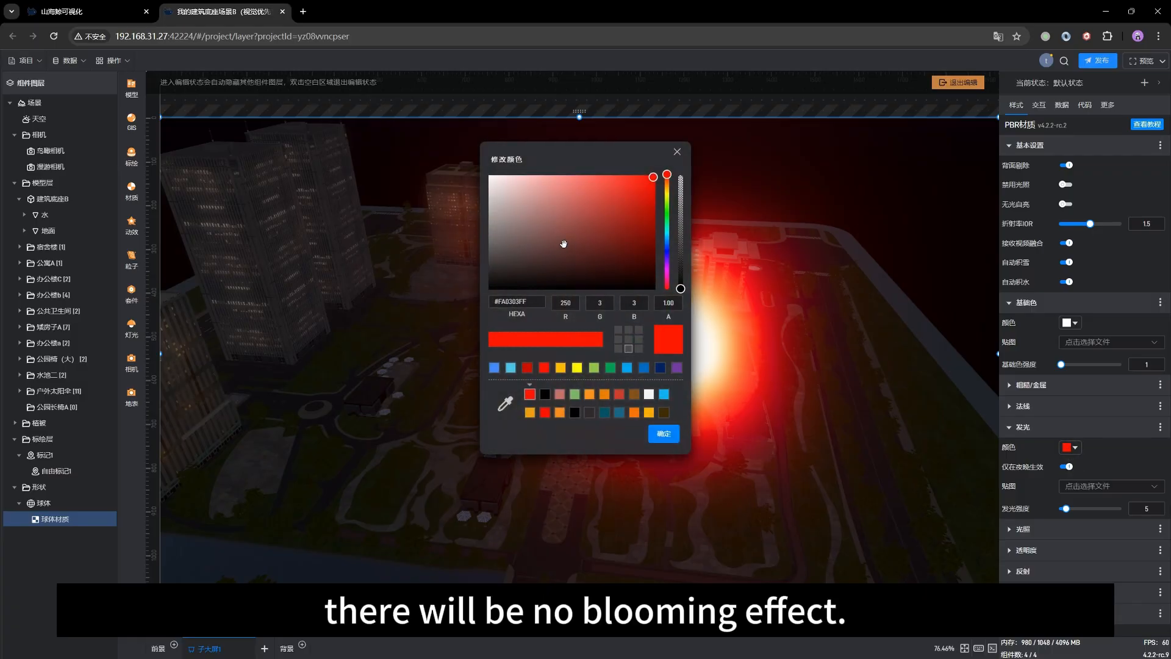
drag(547, 248, 418, 340)
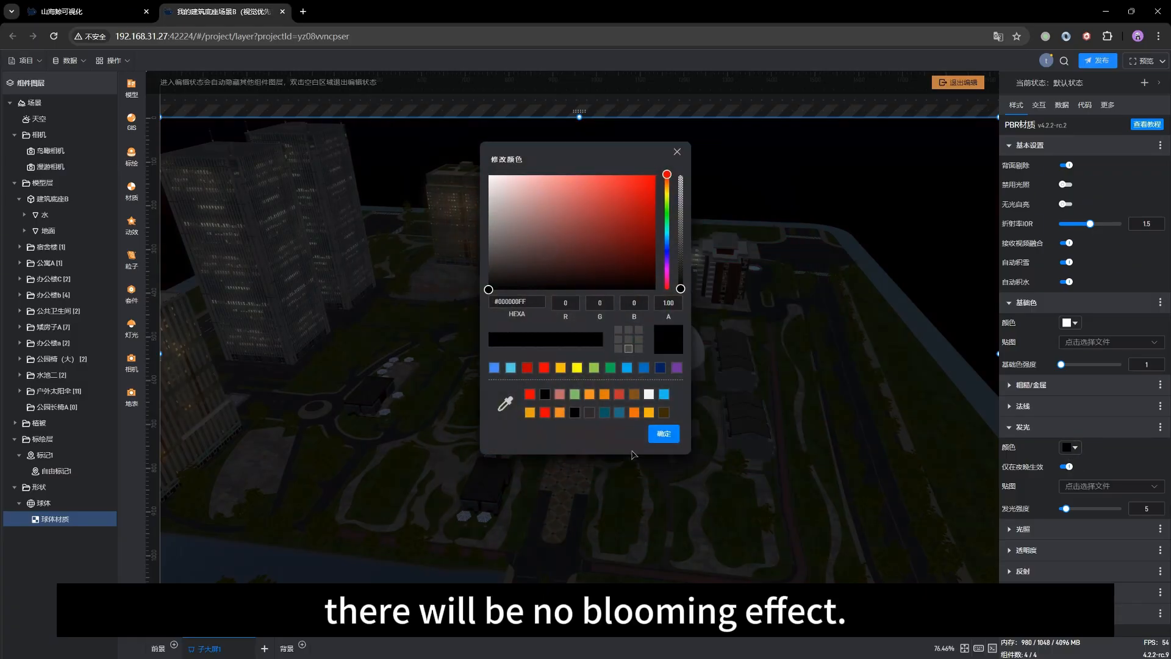
click(673, 438)
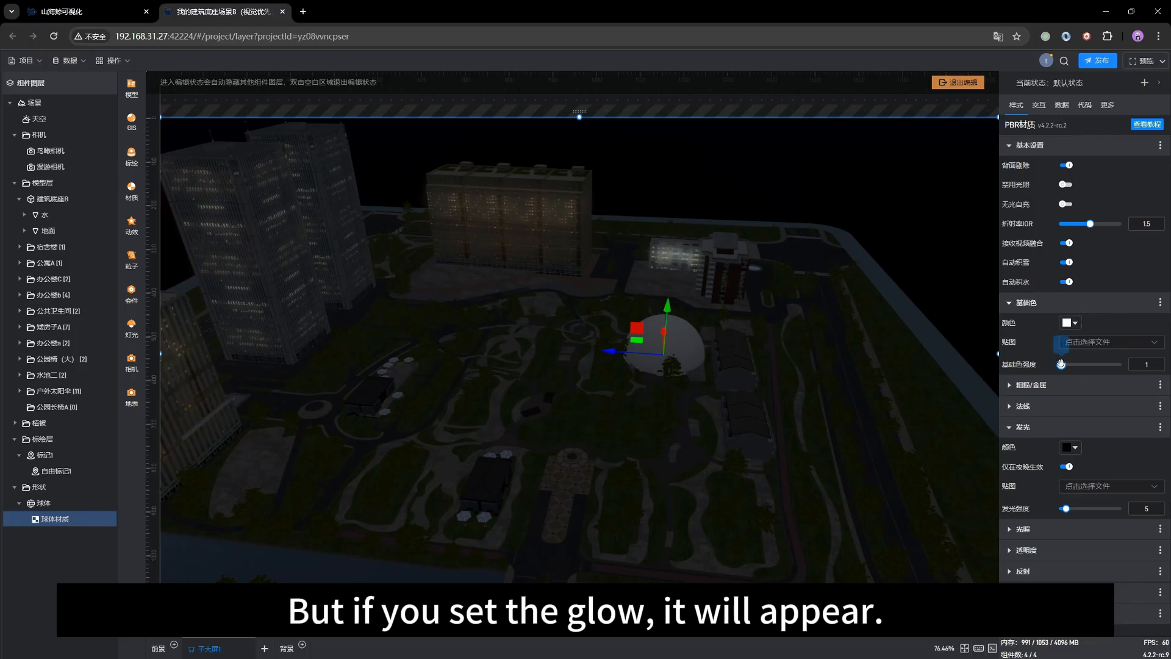
- Try a base color intensity (基础色强度) of 50 on the non-emissive sphere, then reset it to the default
drag(1061, 364, 1146, 364)
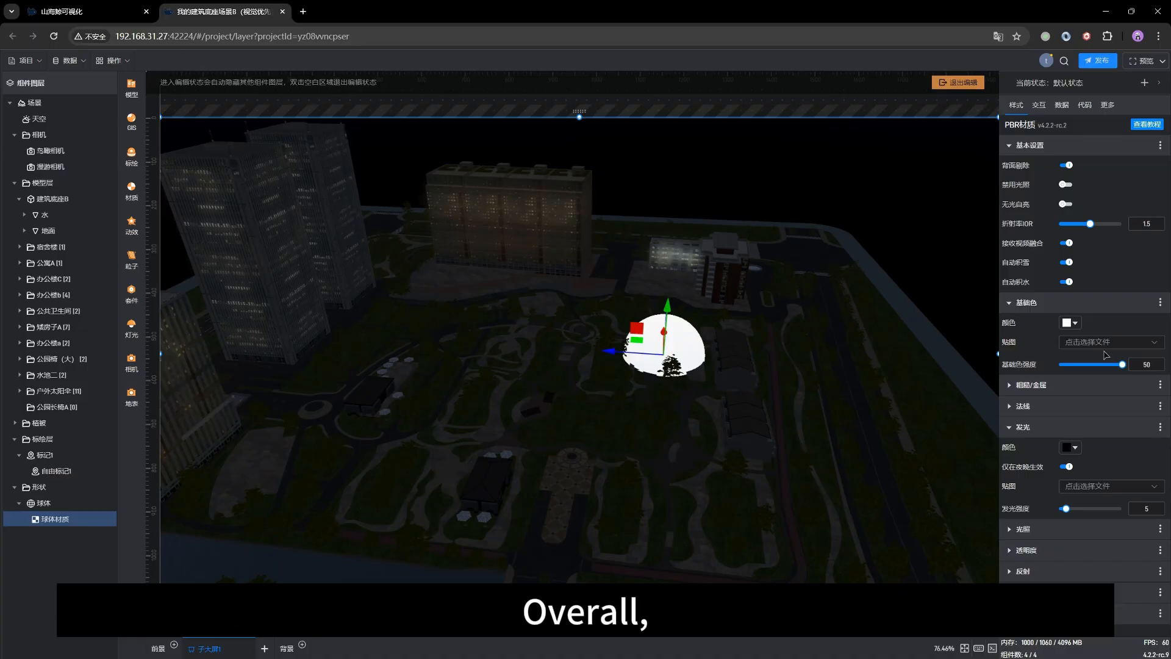
click(1145, 364)
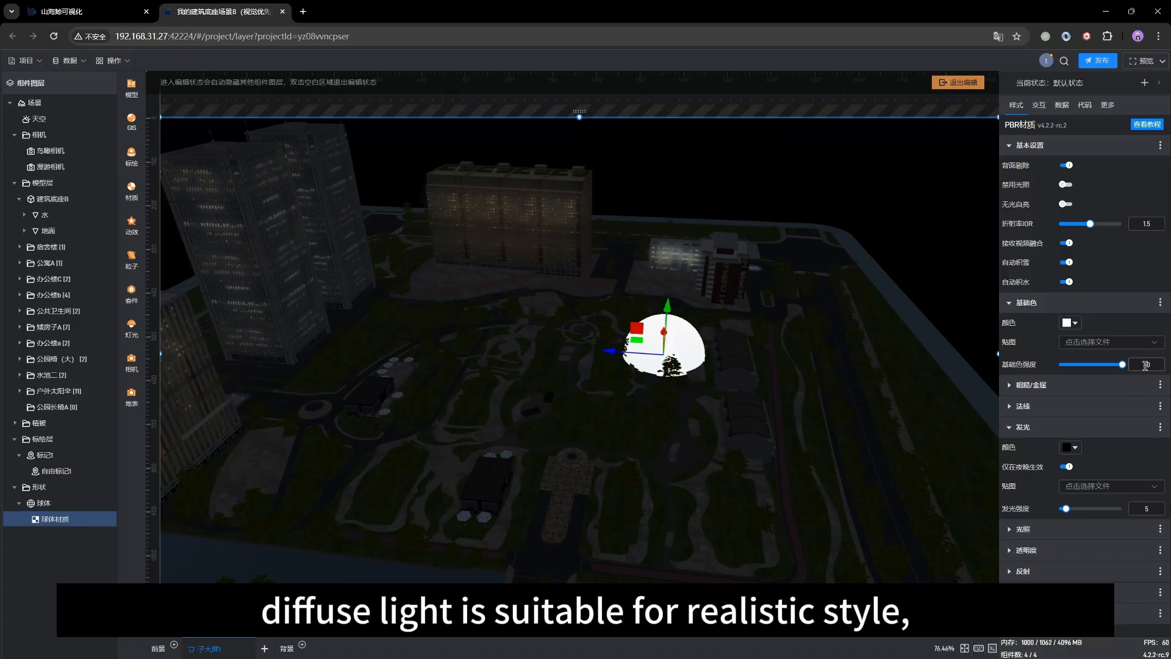
click(1054, 364)
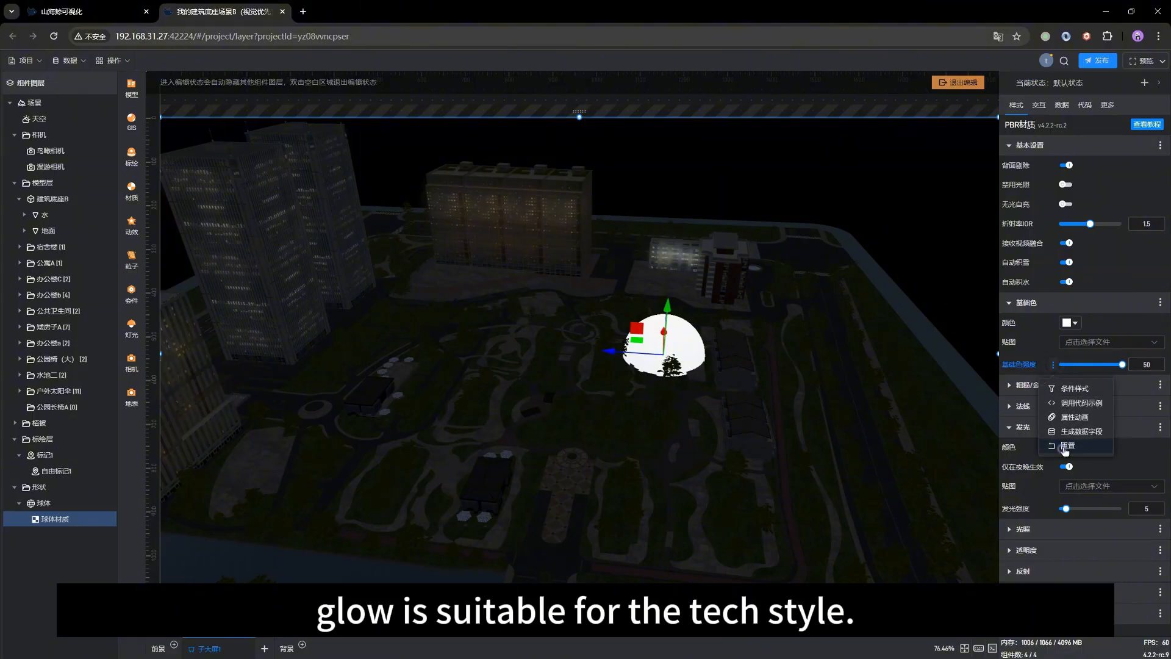
click(1066, 447)
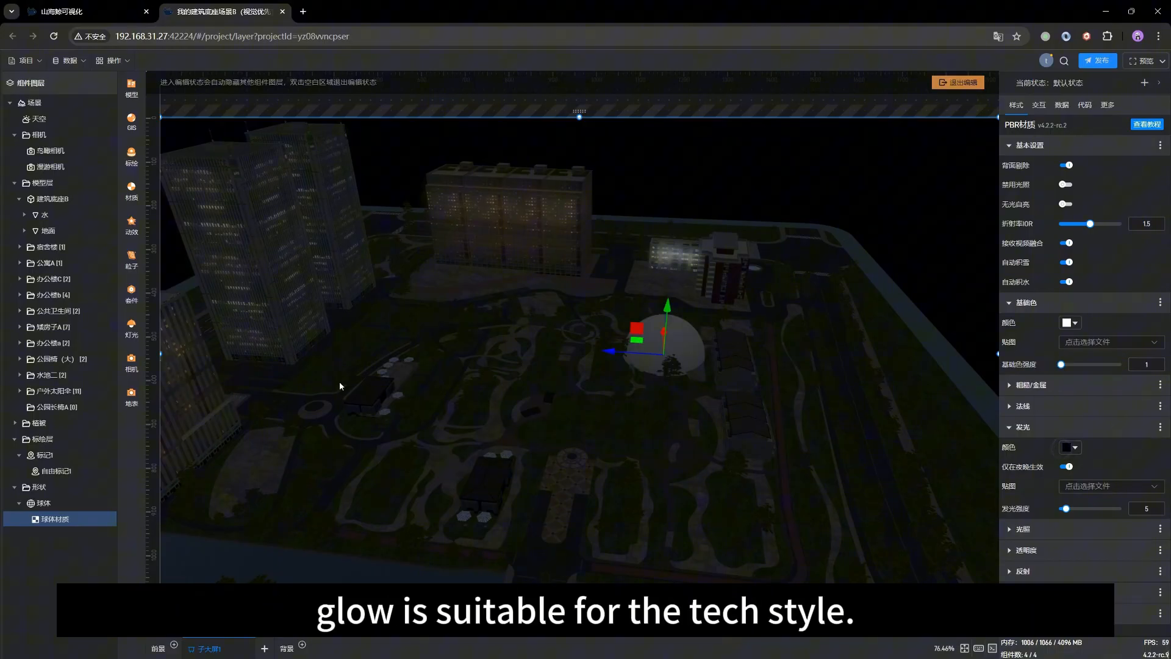
- Turn off glow (辉光) in the scene's post-processing
click(42, 105)
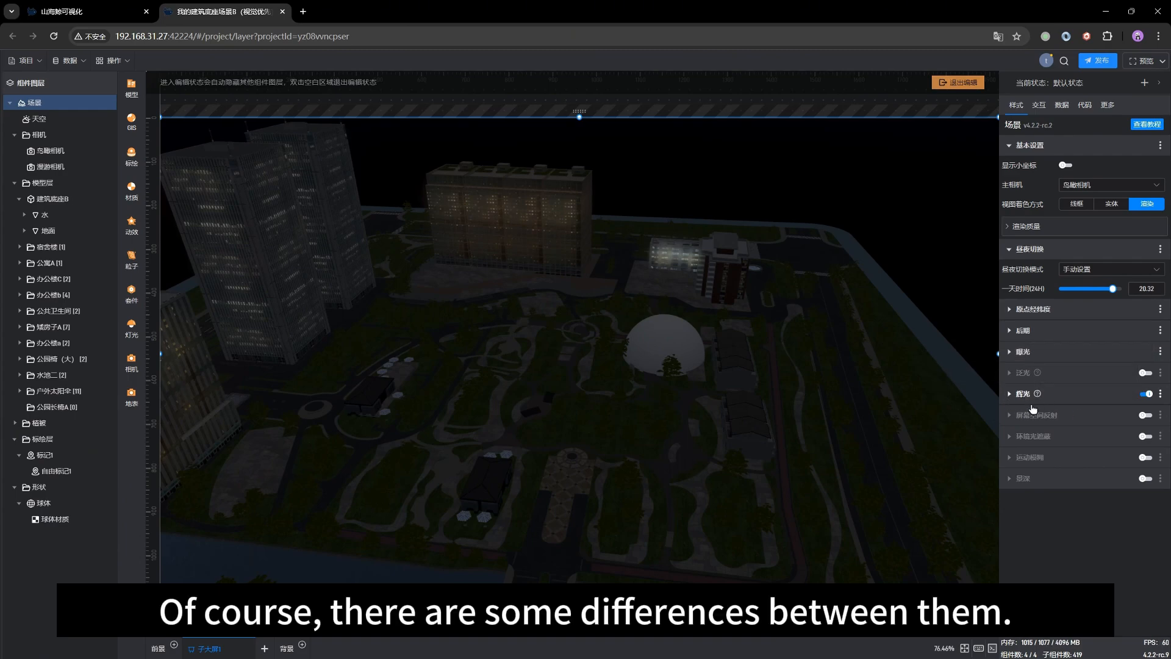
click(1147, 394)
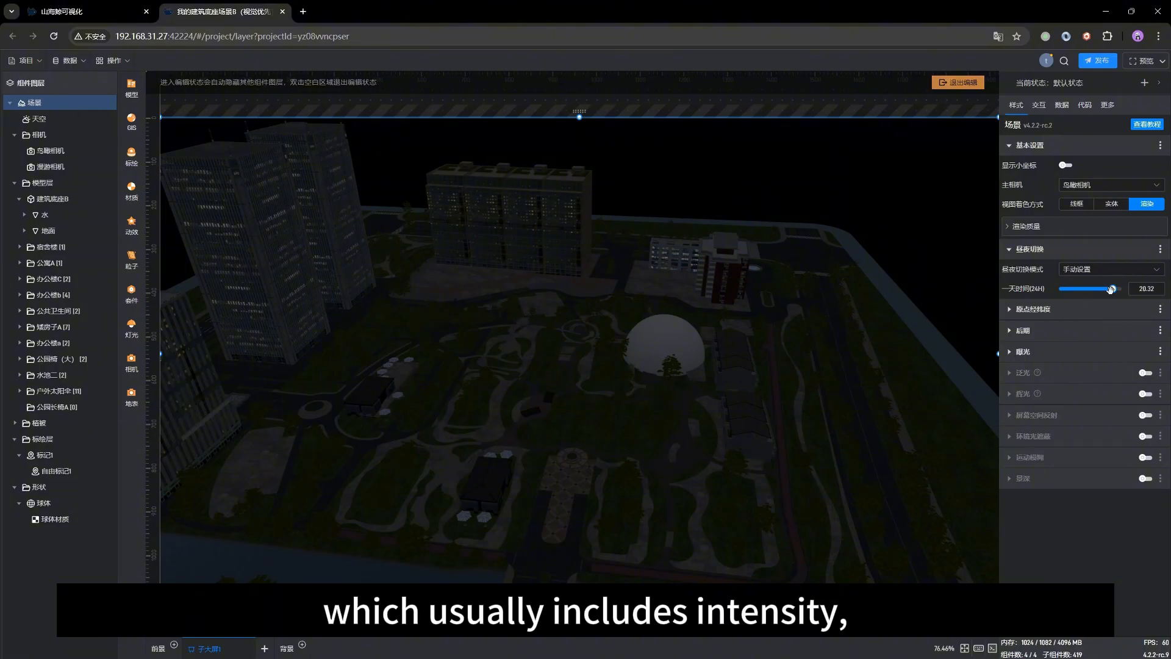
- Set the scene's manual time of day to 12.39 and review the bloom (泛光) settings
drag(1115, 290, 1092, 289)
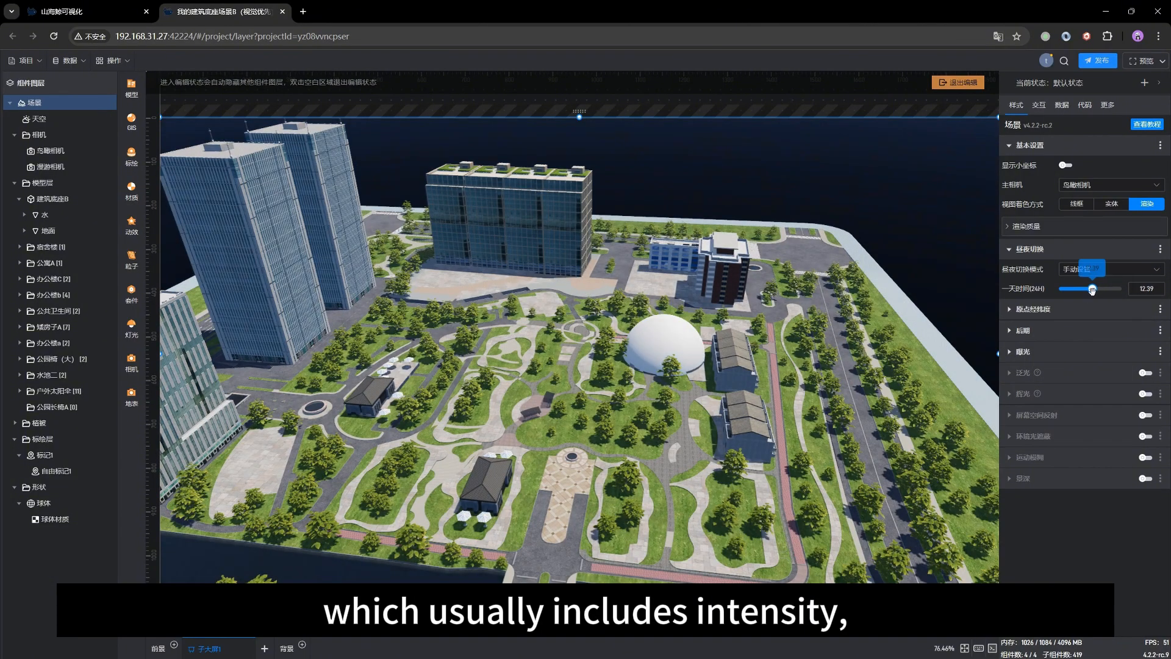
click(1045, 373)
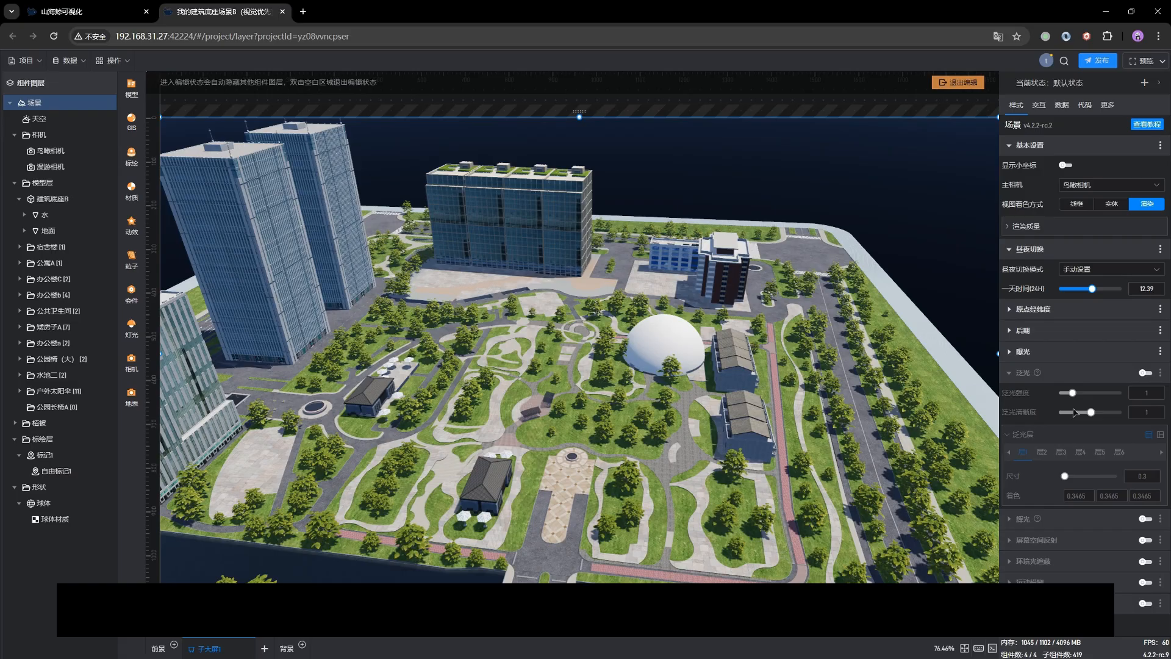
click(1020, 373)
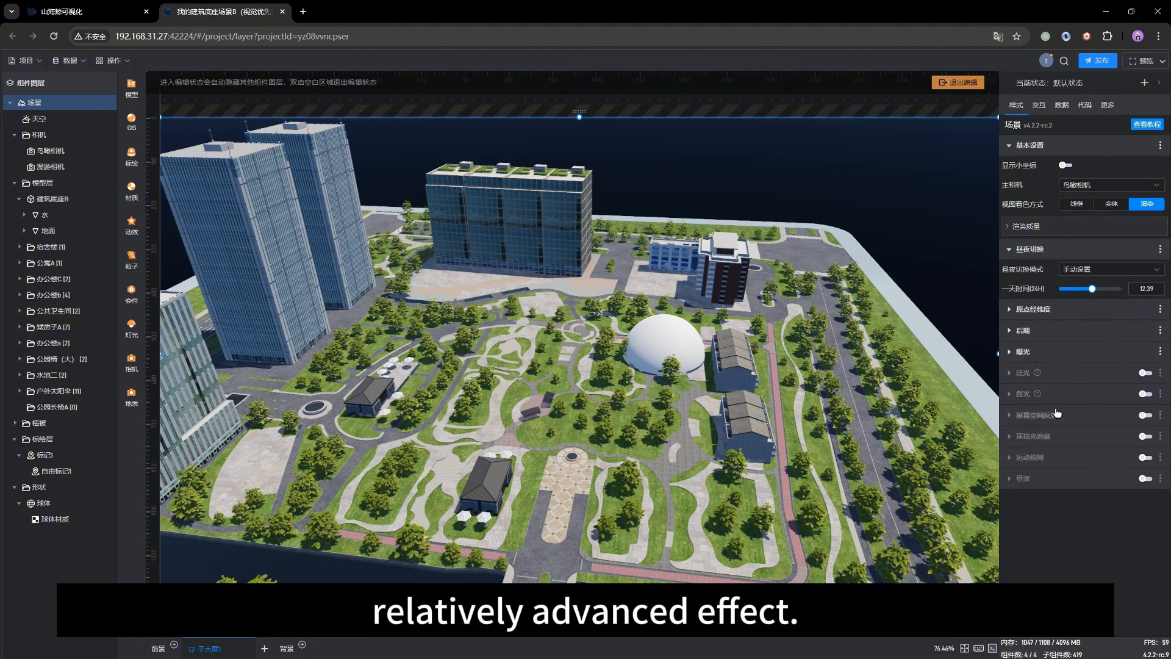
- Examine the scene's screen space reflection (屏幕空间反射) settings and the river surface in front of the office building
drag(580, 484, 657, 452)
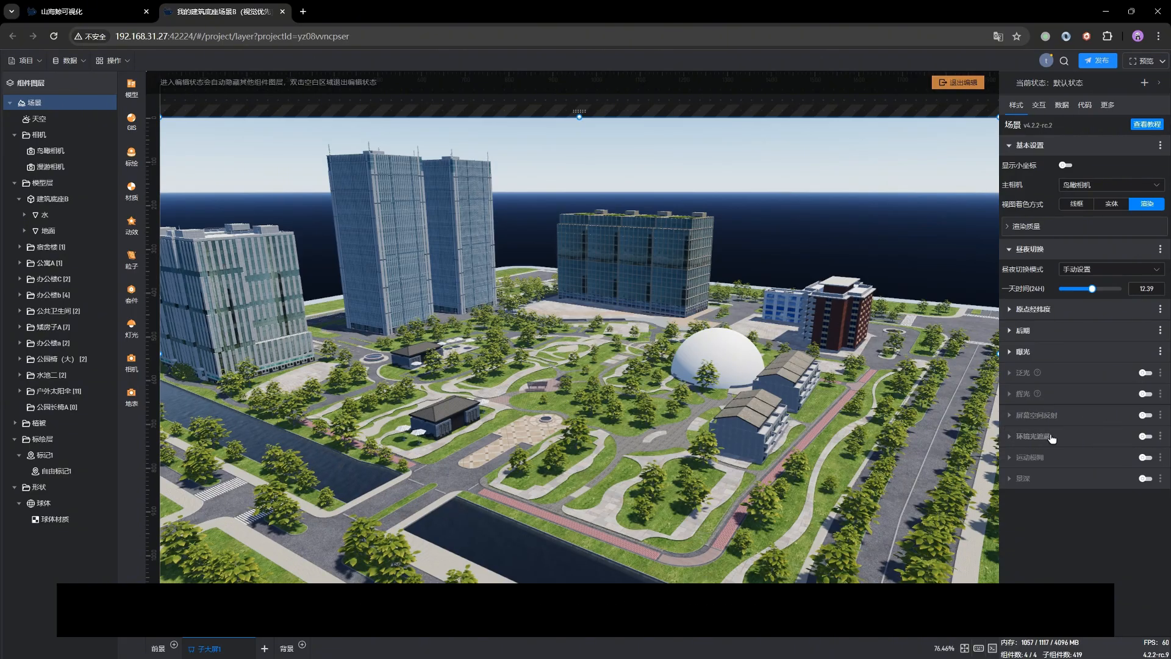
click(1030, 417)
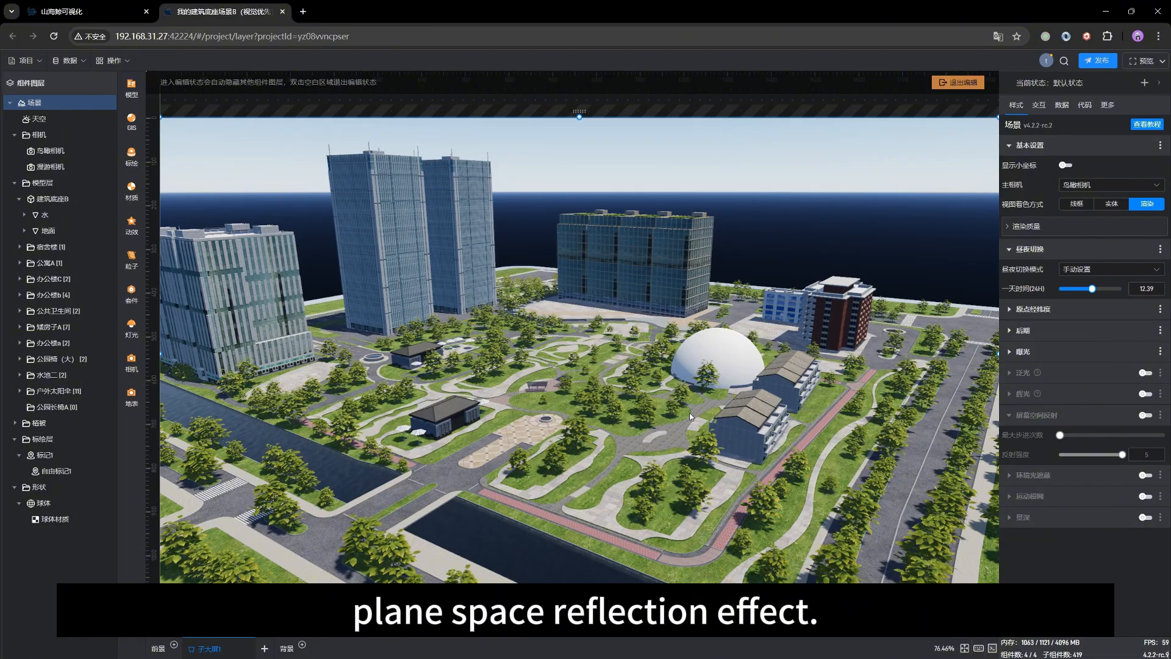
right_drag(272, 427, 532, 441)
scroll(532, 442, up, 4)
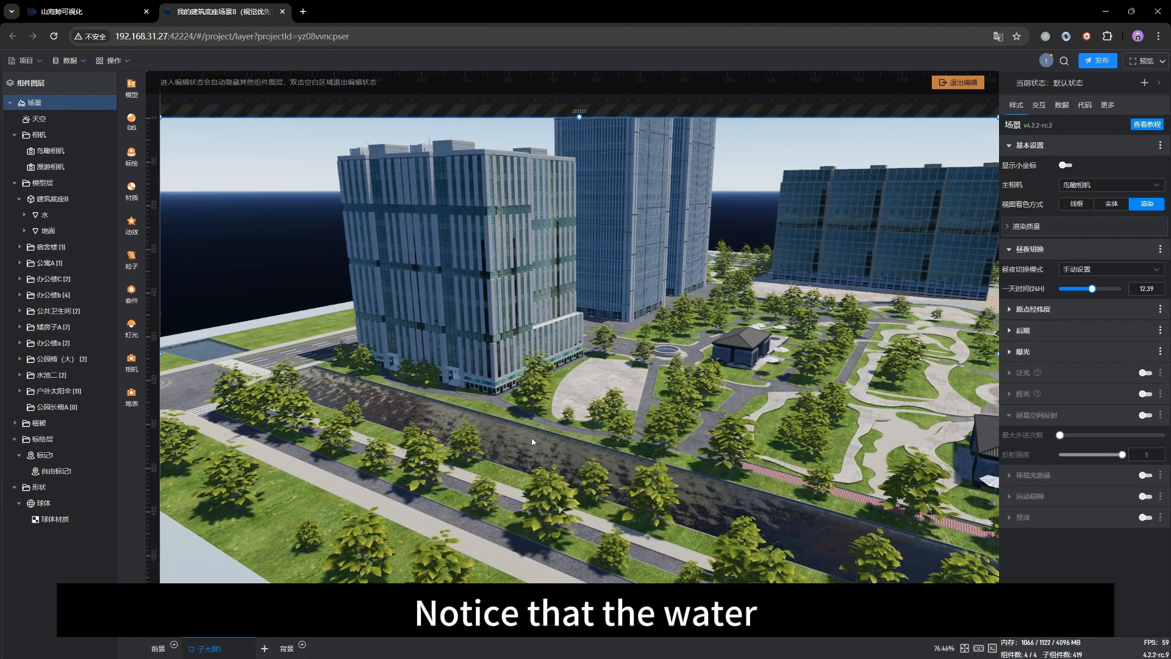
scroll(532, 442, up, 3)
scroll(488, 451, up, 3)
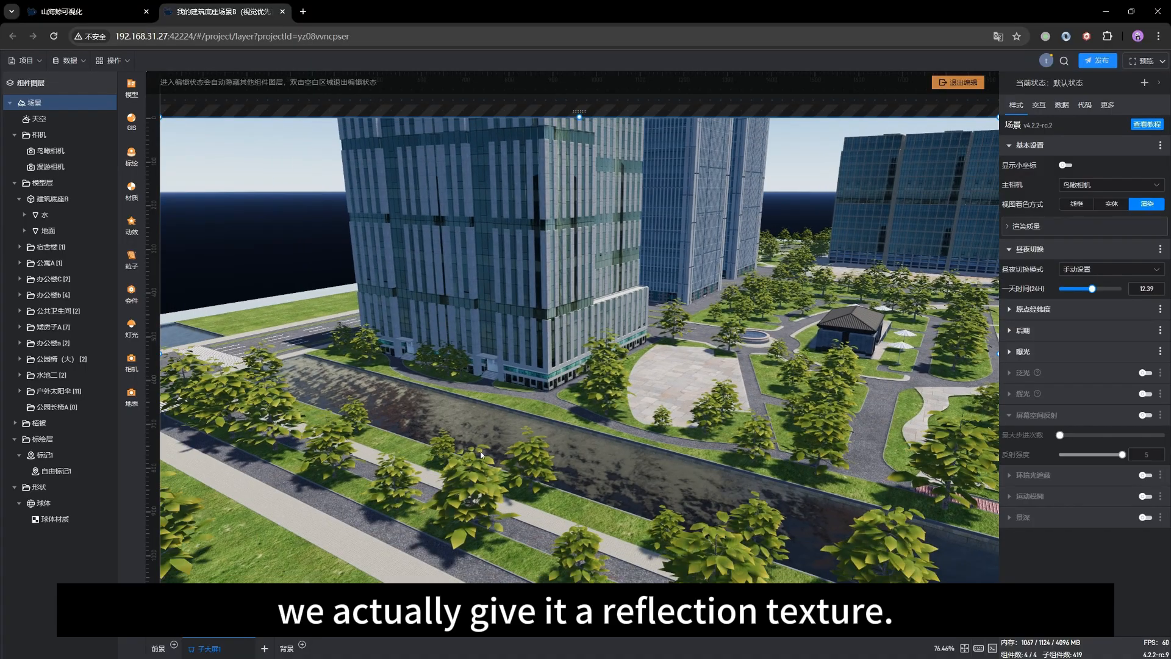
drag(480, 453, 586, 449)
scroll(567, 460, up, 3)
scroll(578, 450, up, 3)
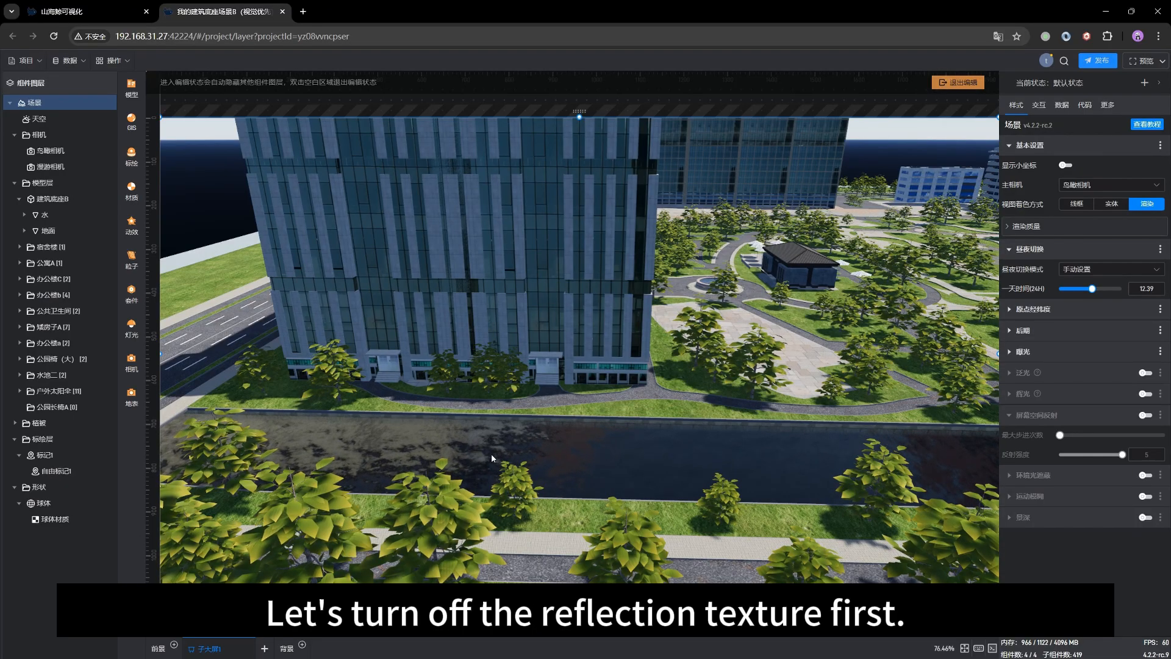
- Remove the reflection (反射) texture from the water's shui material
click(470, 441)
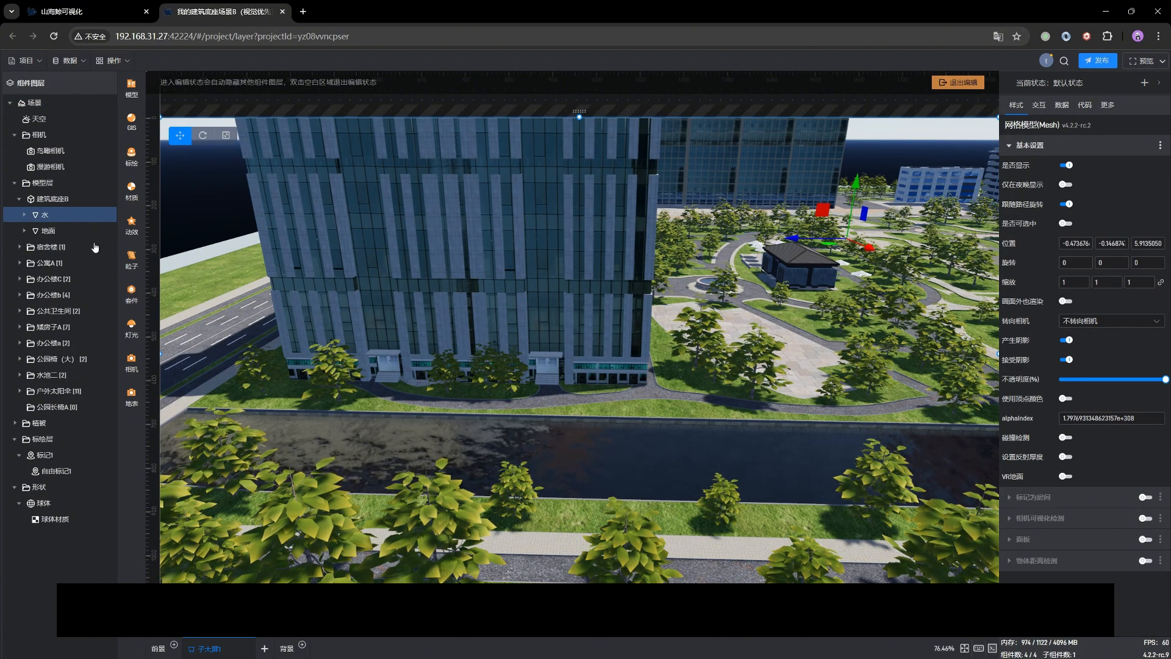
click(24, 215)
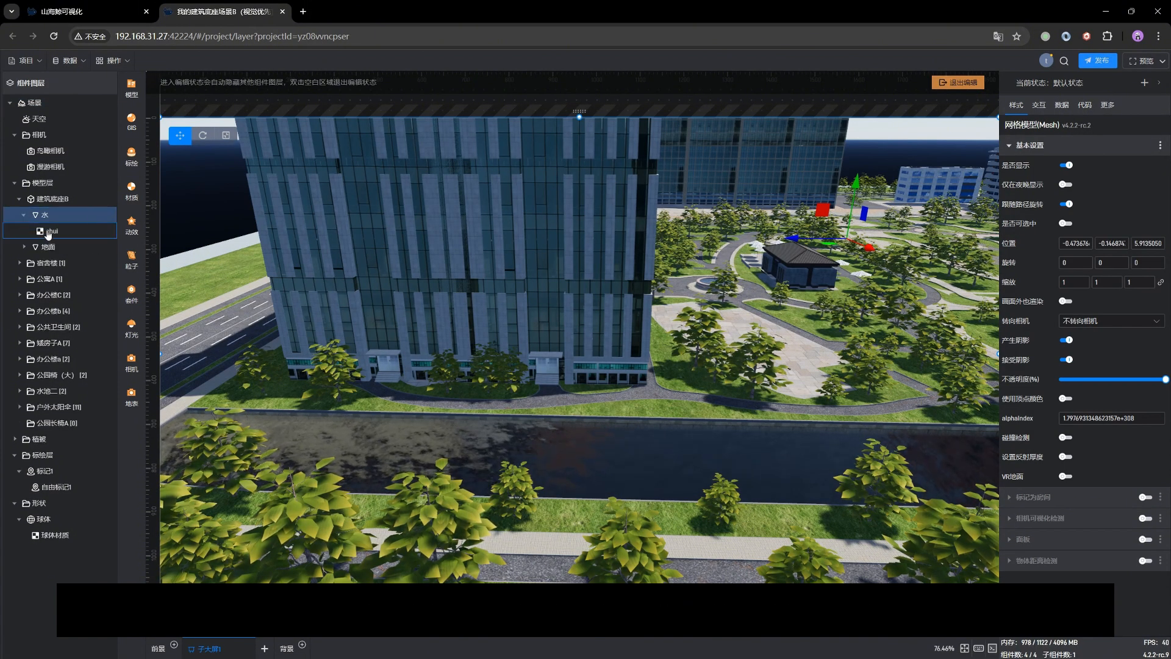
click(49, 231)
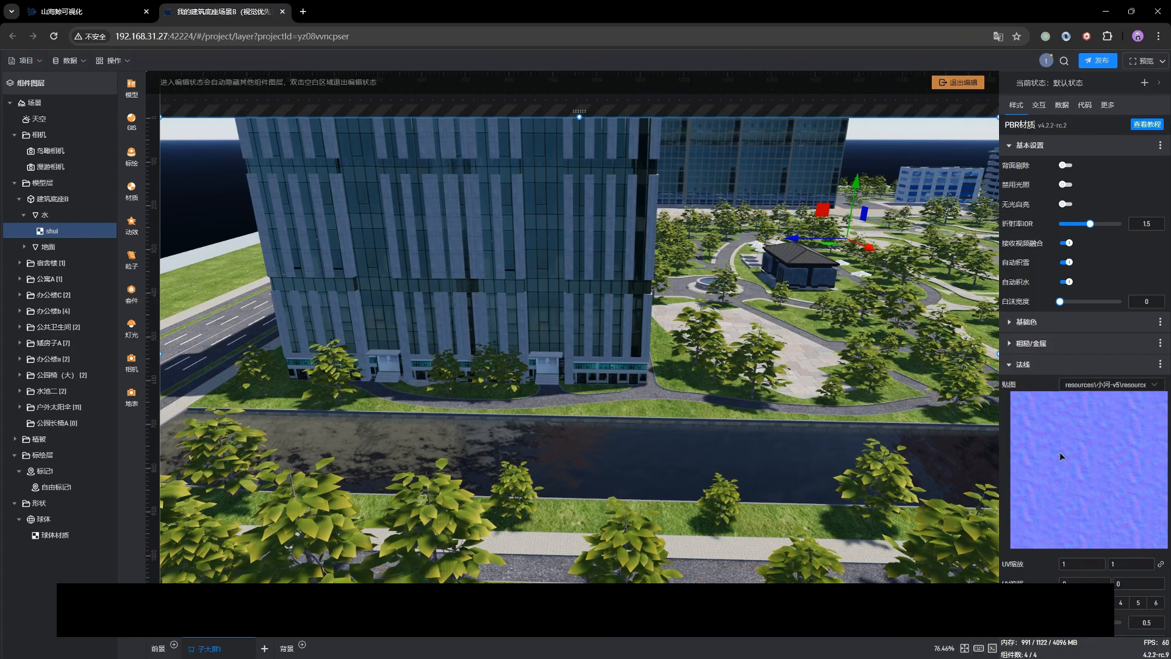
scroll(1034, 404, down, 5)
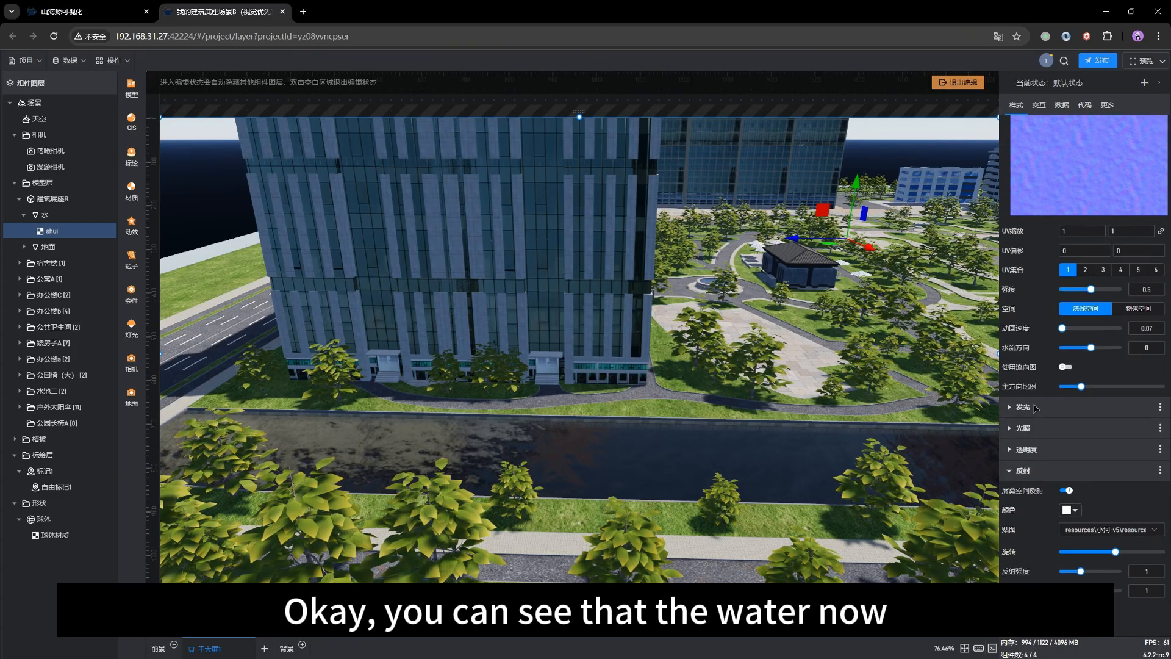
scroll(1035, 407, down, 2)
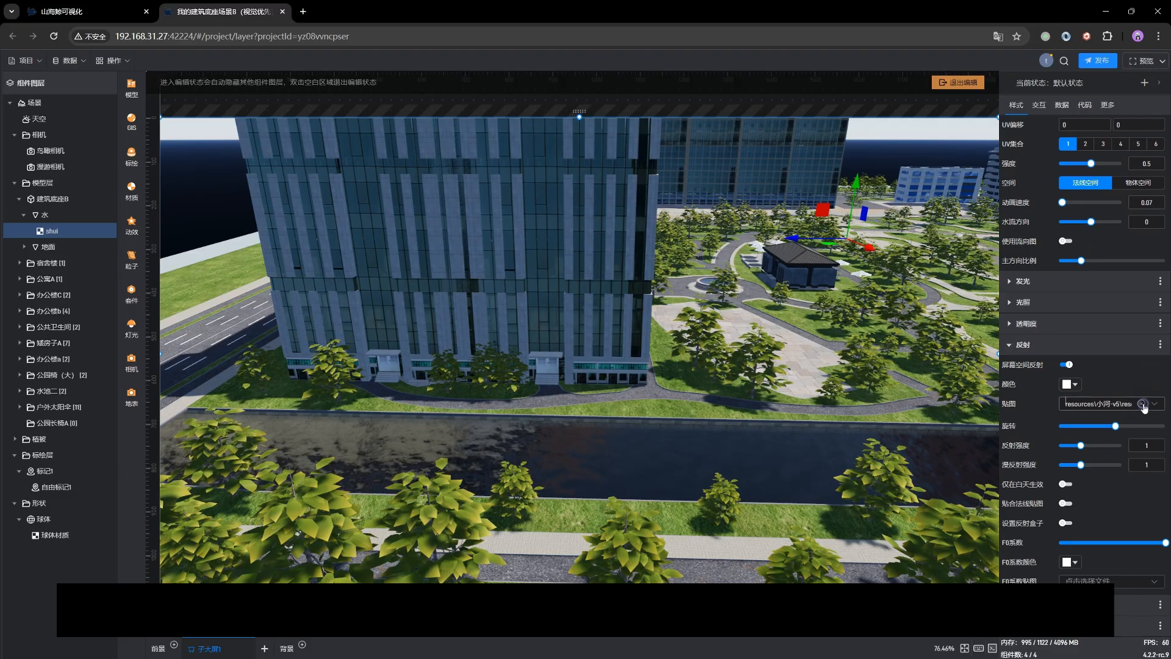
click(1142, 404)
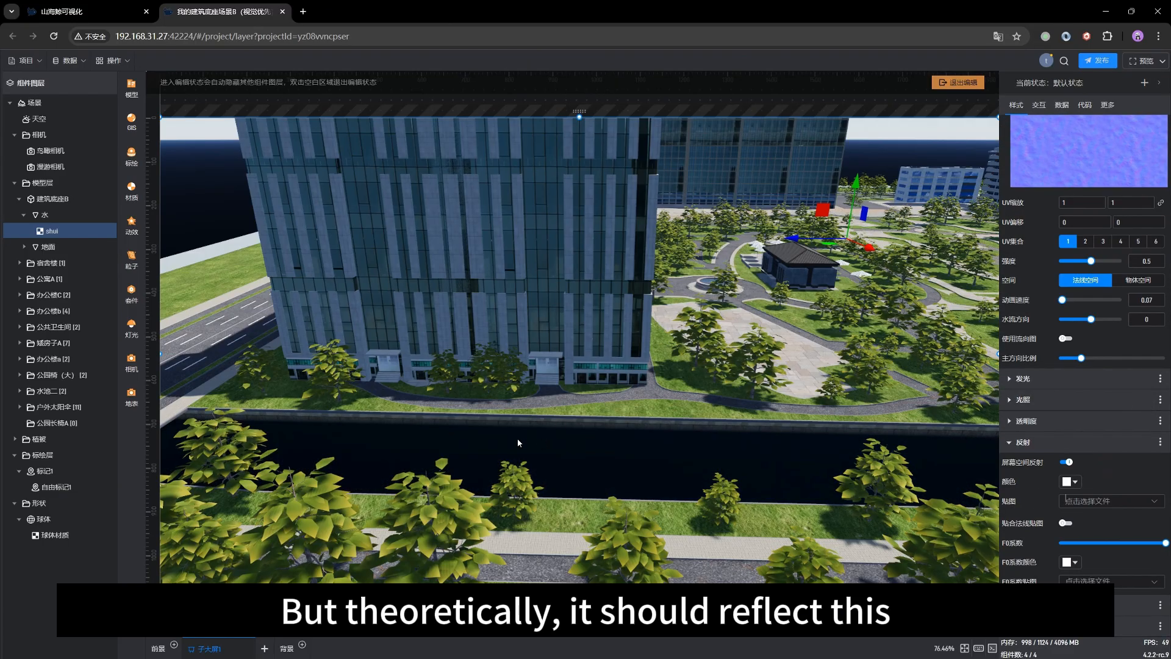
- Turn on screen space reflection (屏幕空间反射) for the scene and inspect the building's reflection in the river
drag(517, 444, 504, 422)
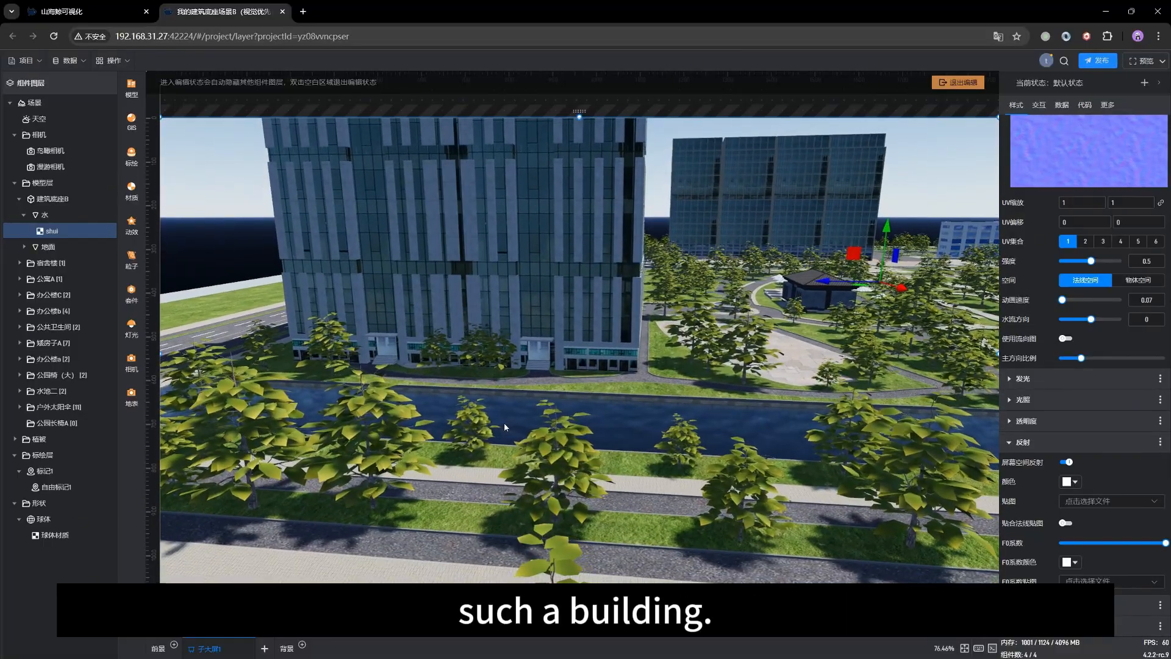
scroll(531, 427, up, 3)
scroll(571, 437, up, 3)
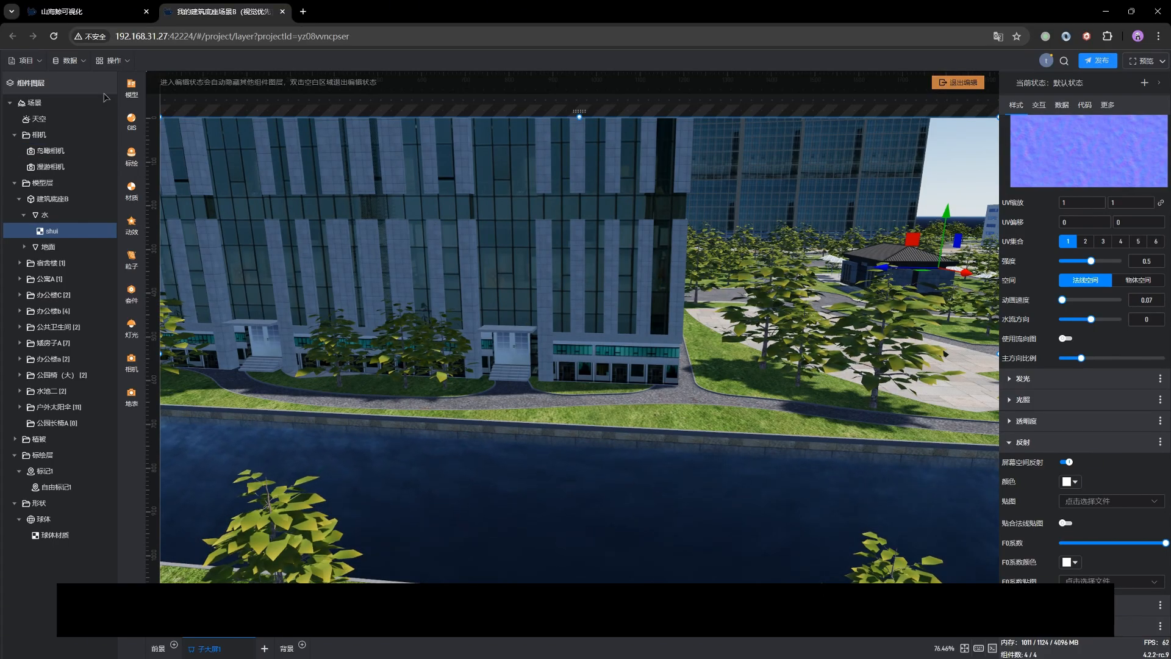
click(86, 104)
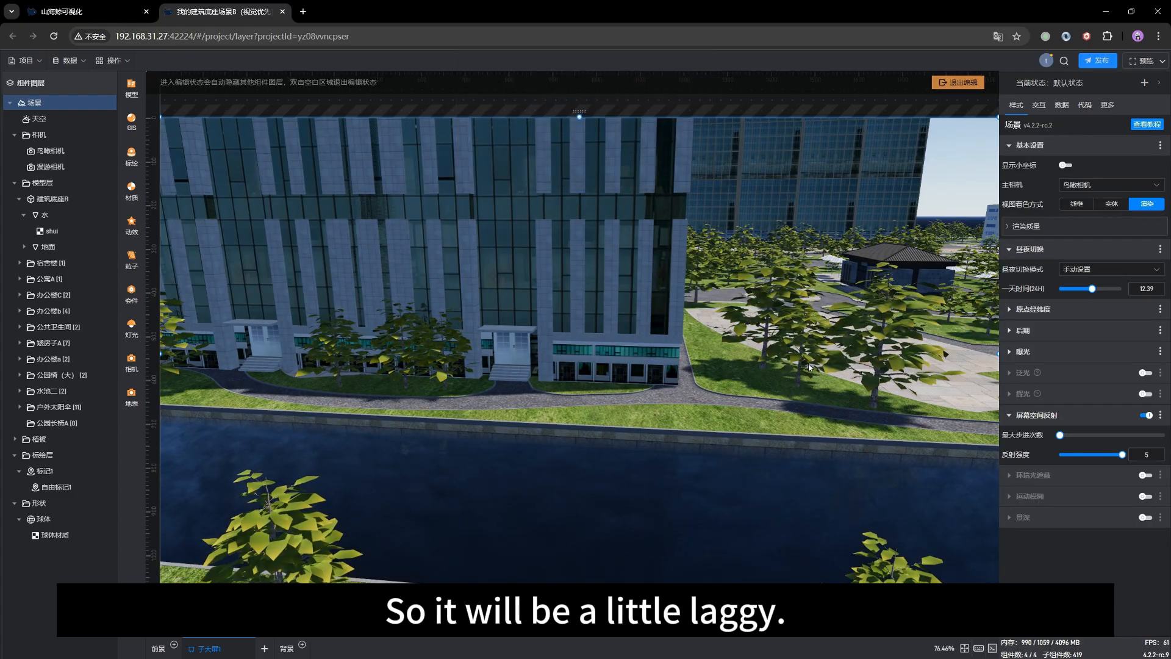
drag(633, 421, 656, 410)
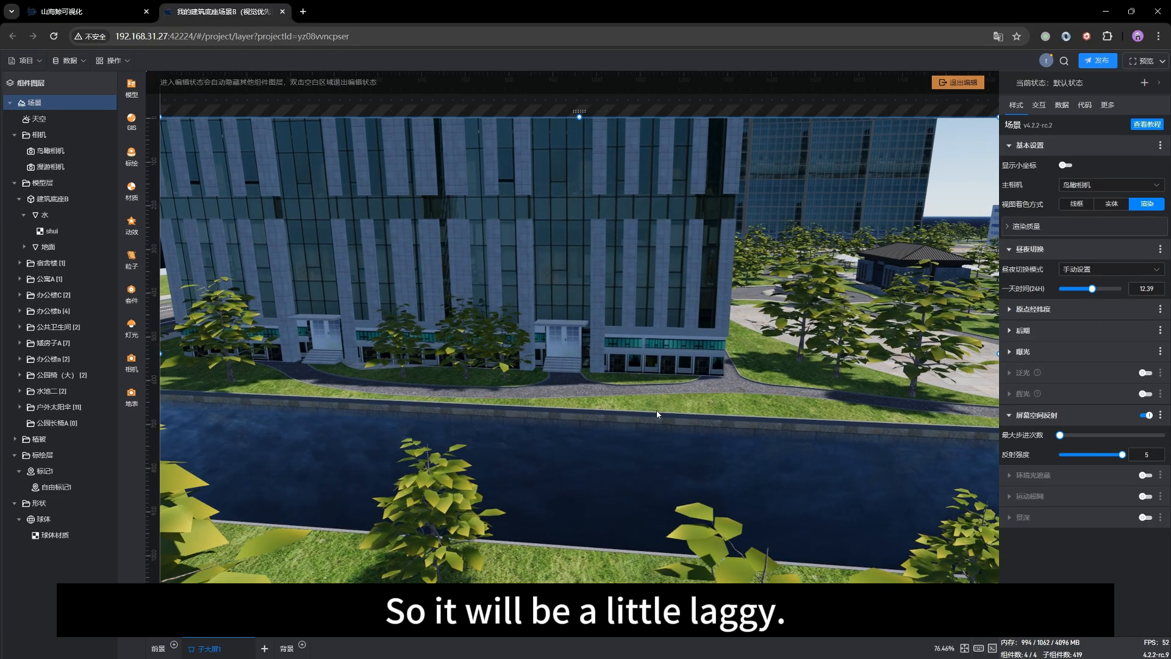
drag(538, 417, 517, 405)
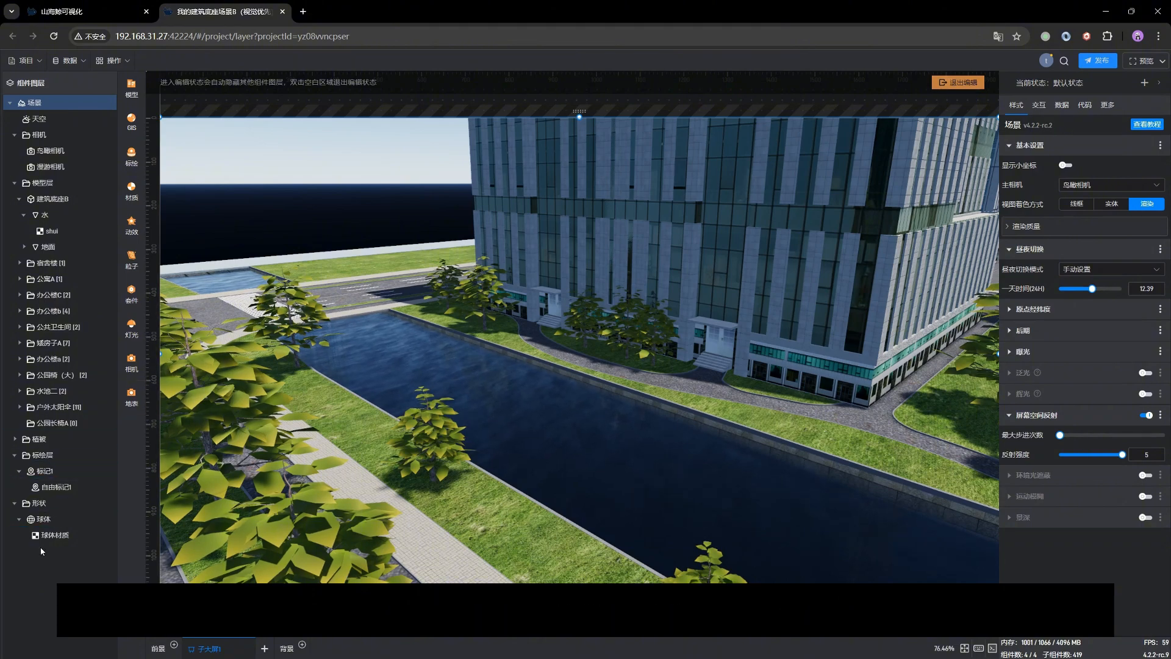
- Select the water's shui material and log back in with the saved username and password
click(500, 398)
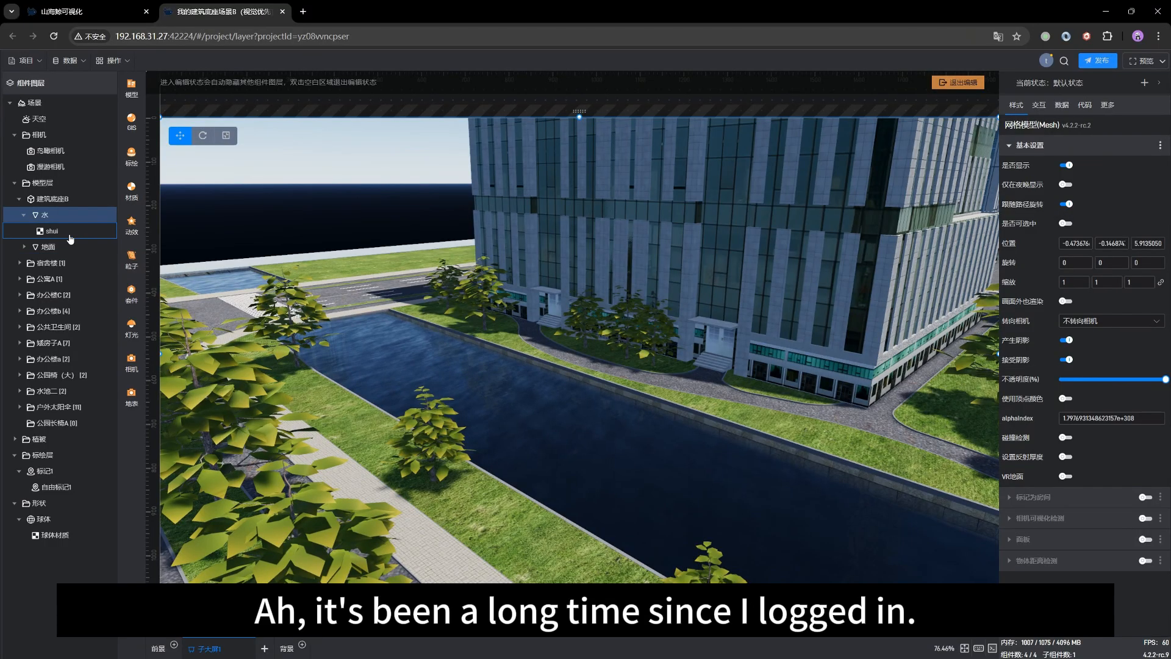
click(49, 232)
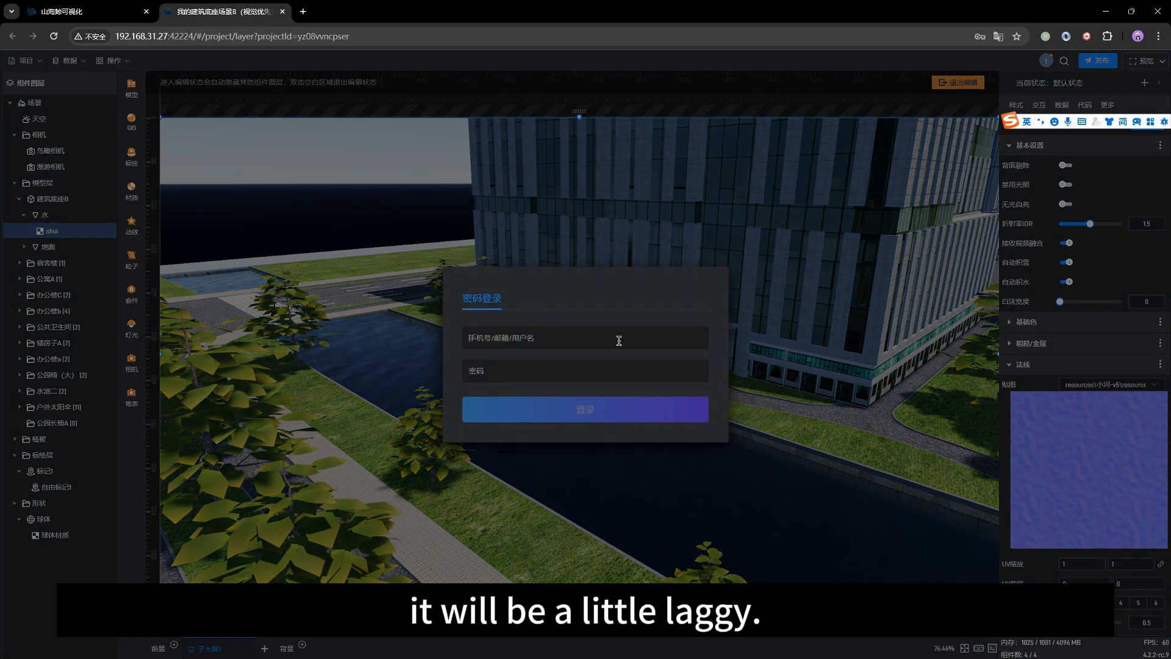
click(567, 338)
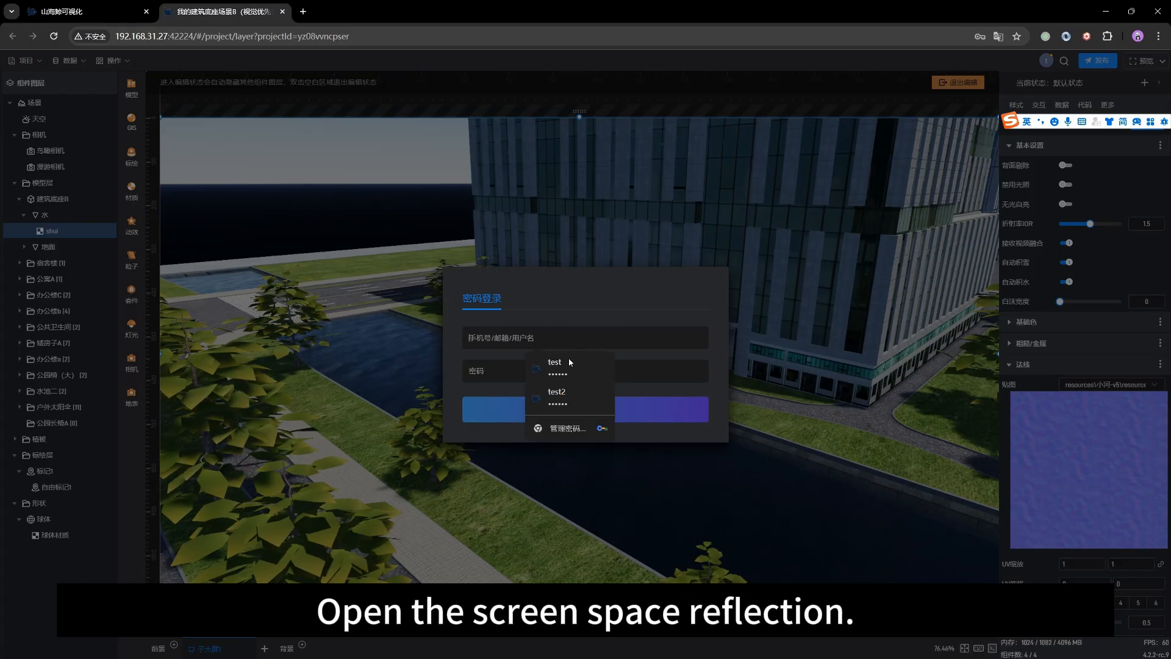
click(570, 364)
click(579, 412)
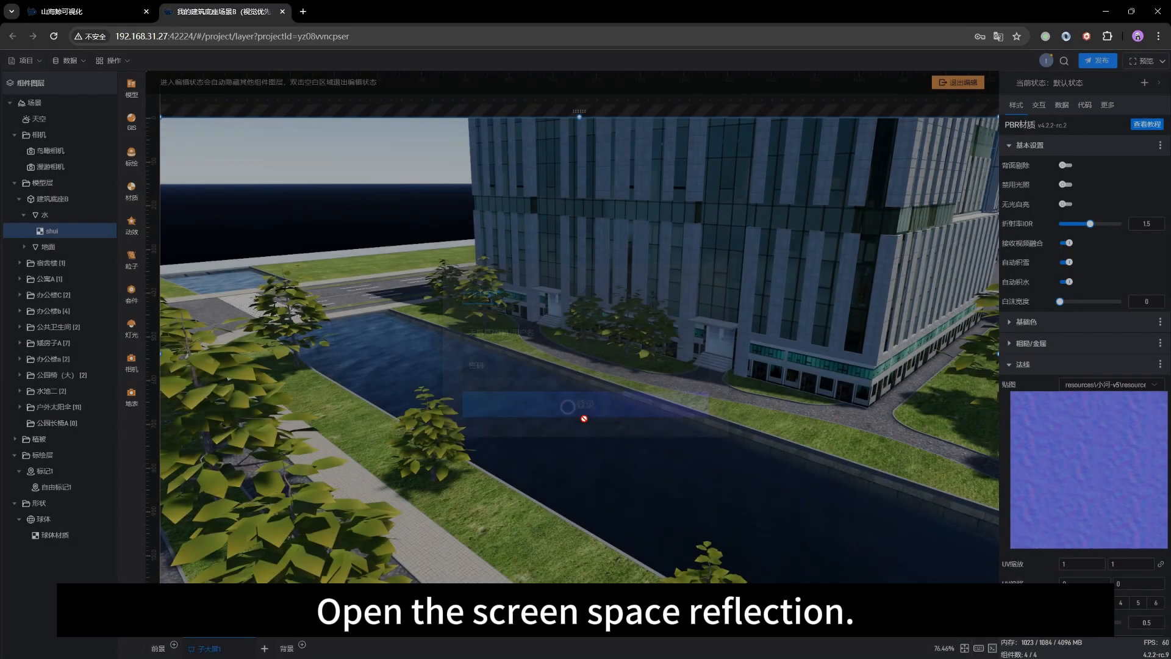
- Collapse the normal (法线) settings of the shui material and expand its base color (基础色) settings
scroll(1056, 395, down, 1)
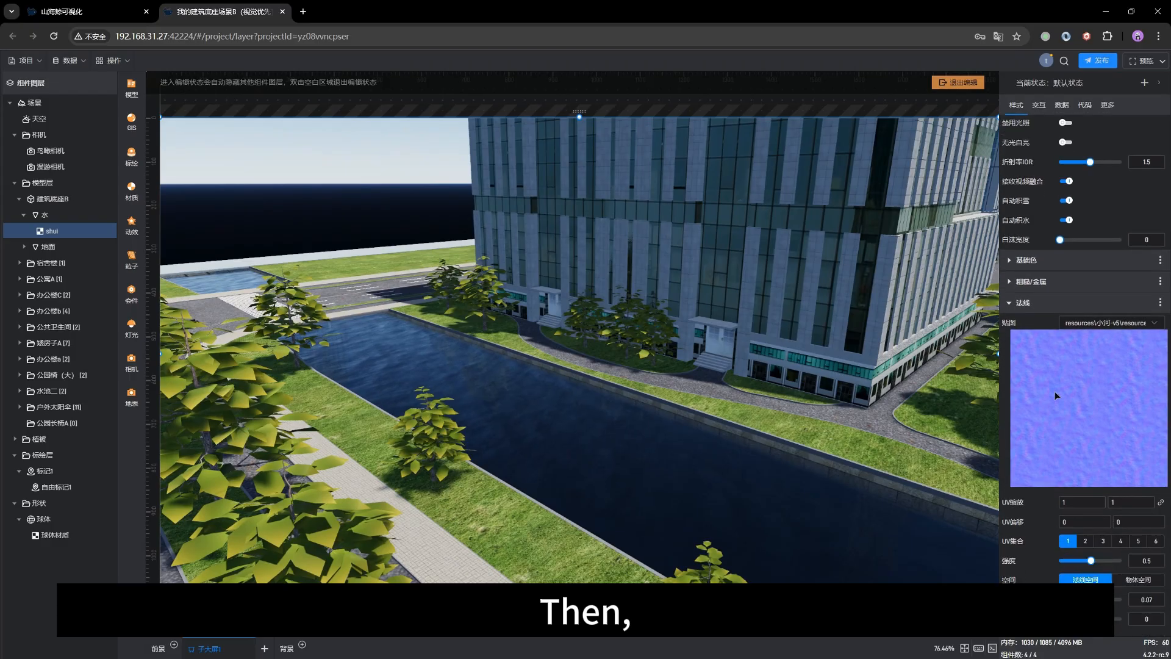
scroll(1055, 392, down, 1)
scroll(1049, 392, up, 2)
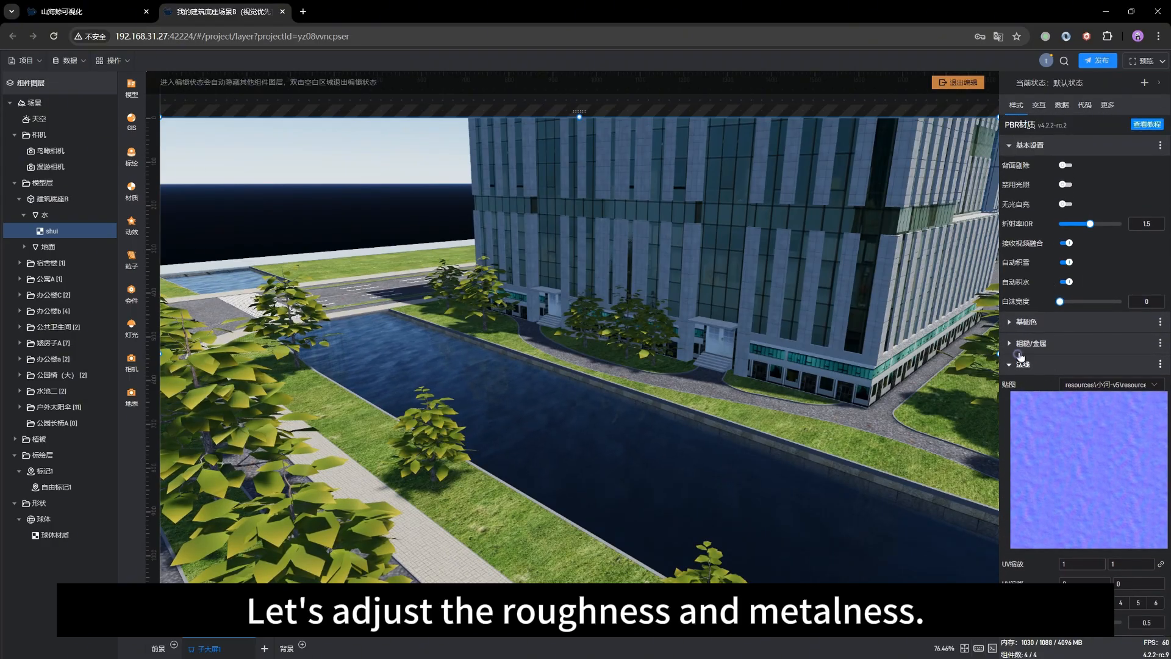
click(1021, 363)
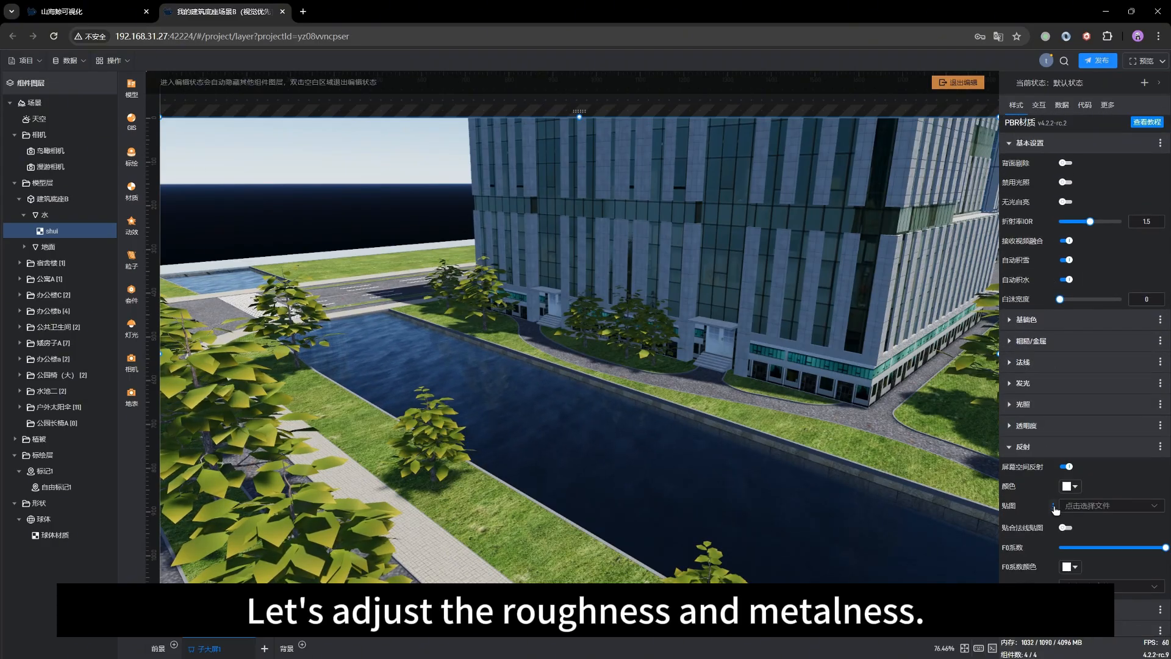
drag(543, 473, 572, 493)
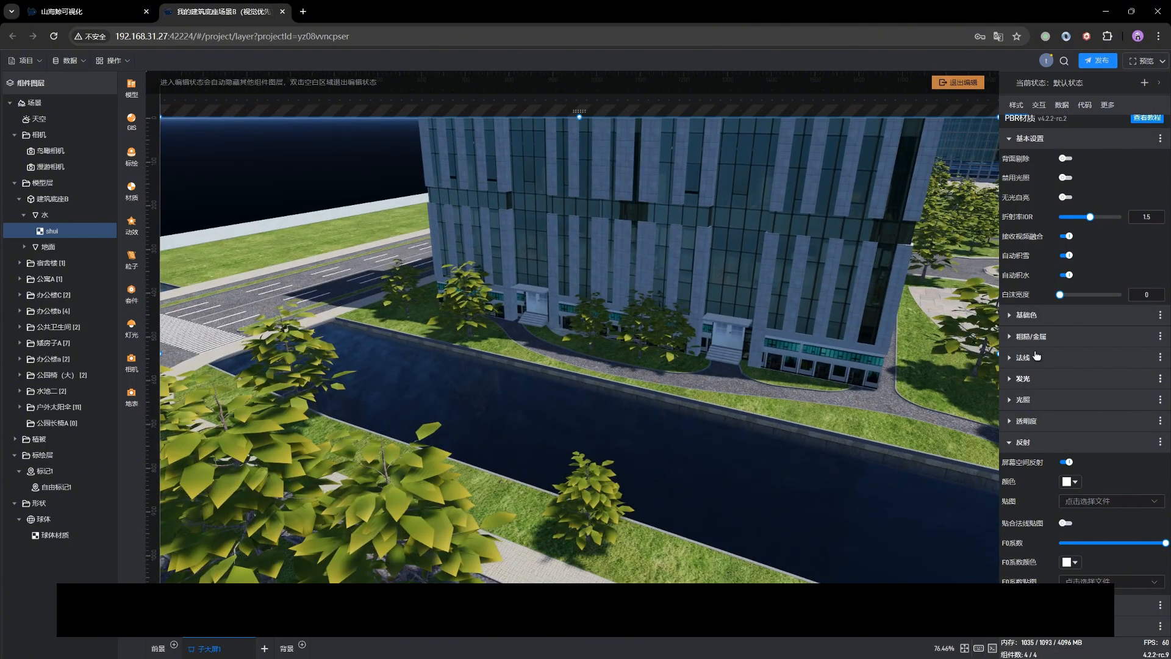
click(1037, 314)
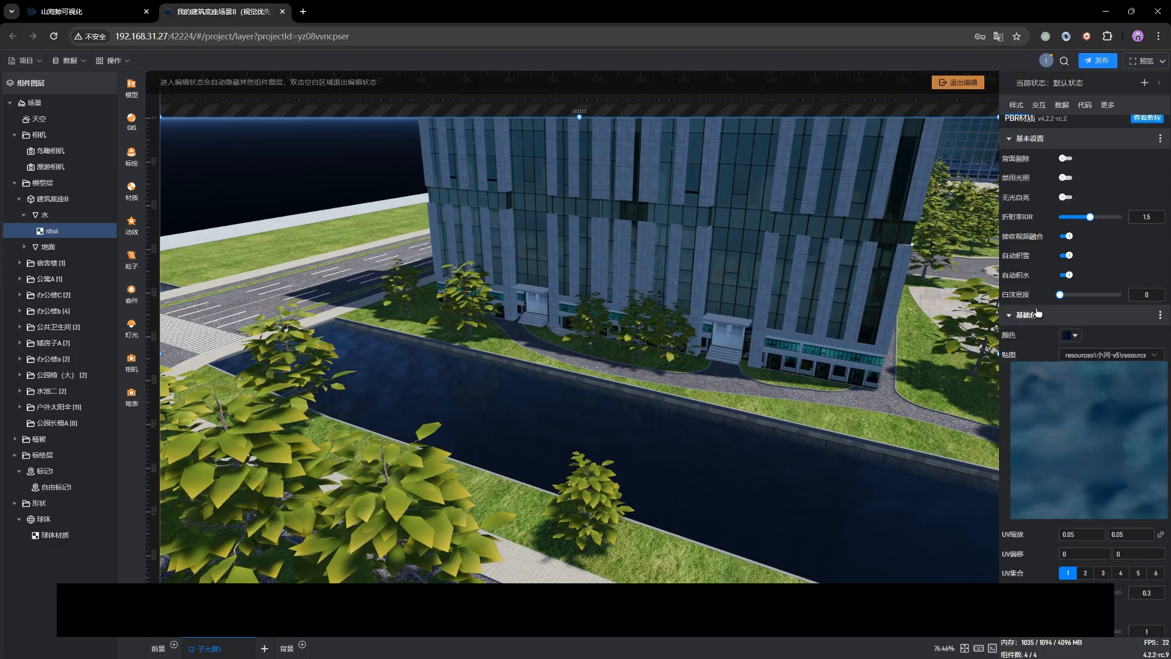
click(1034, 315)
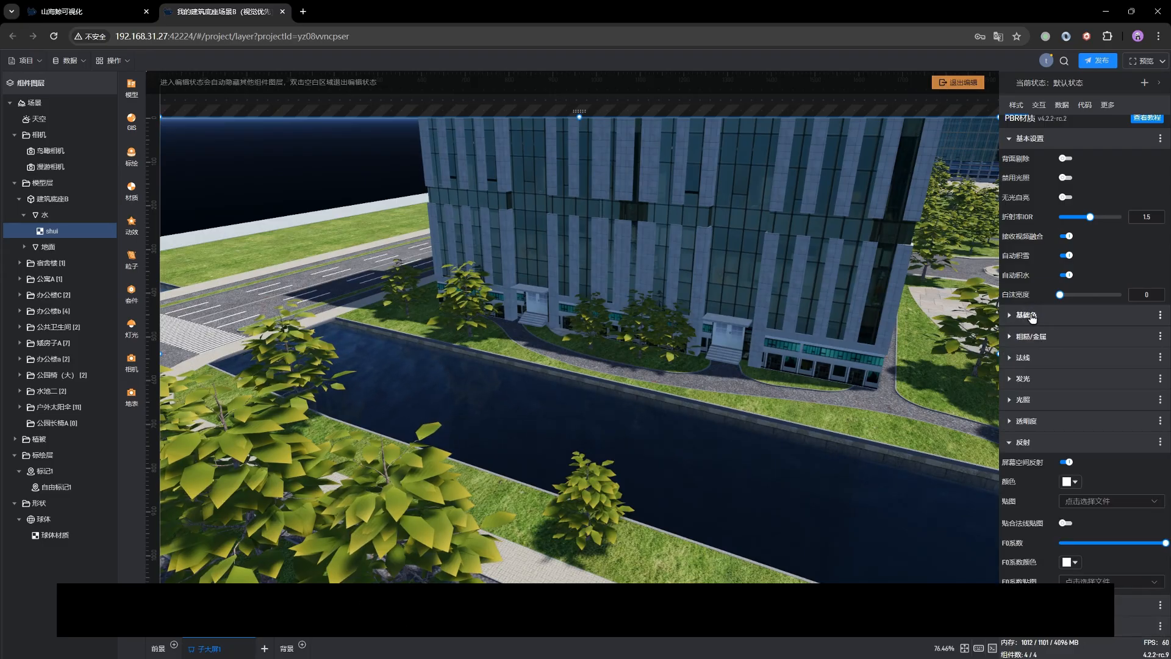
click(1033, 316)
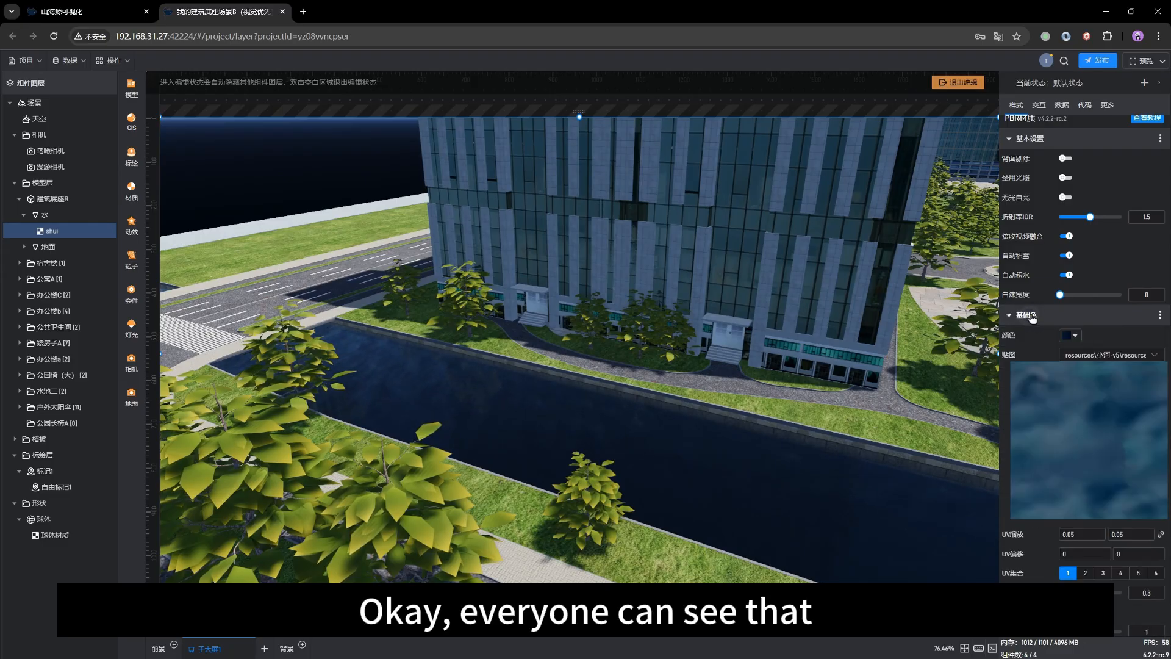
- Try light grey, #CFCFCFFF, as the starting color of the water material's base color gradient
click(1068, 336)
drag(608, 222, 474, 202)
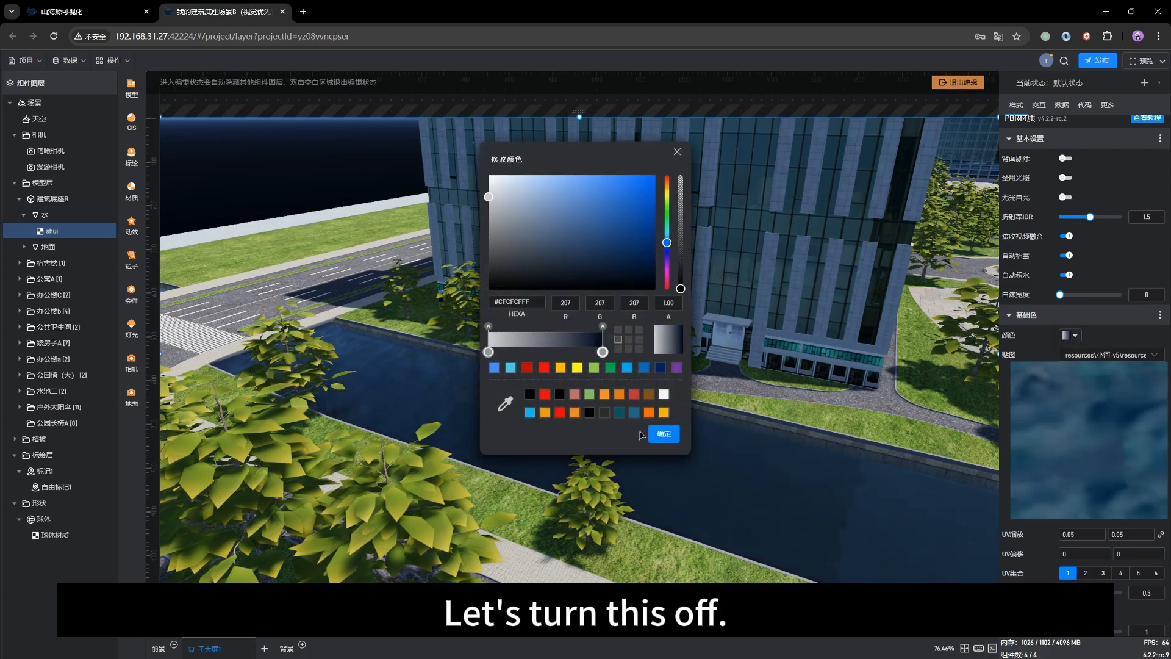
click(660, 433)
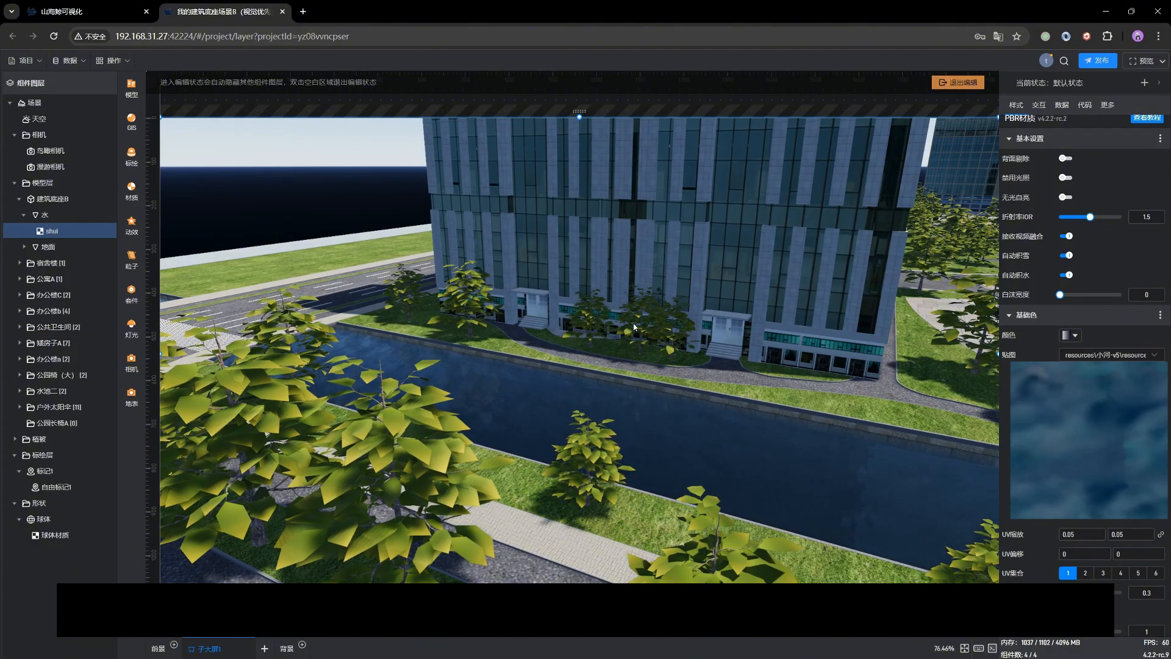
- Replace the water material's base color gradient with solid white, #FFFFFFFF, and remove its base color texture (贴图)
click(1072, 335)
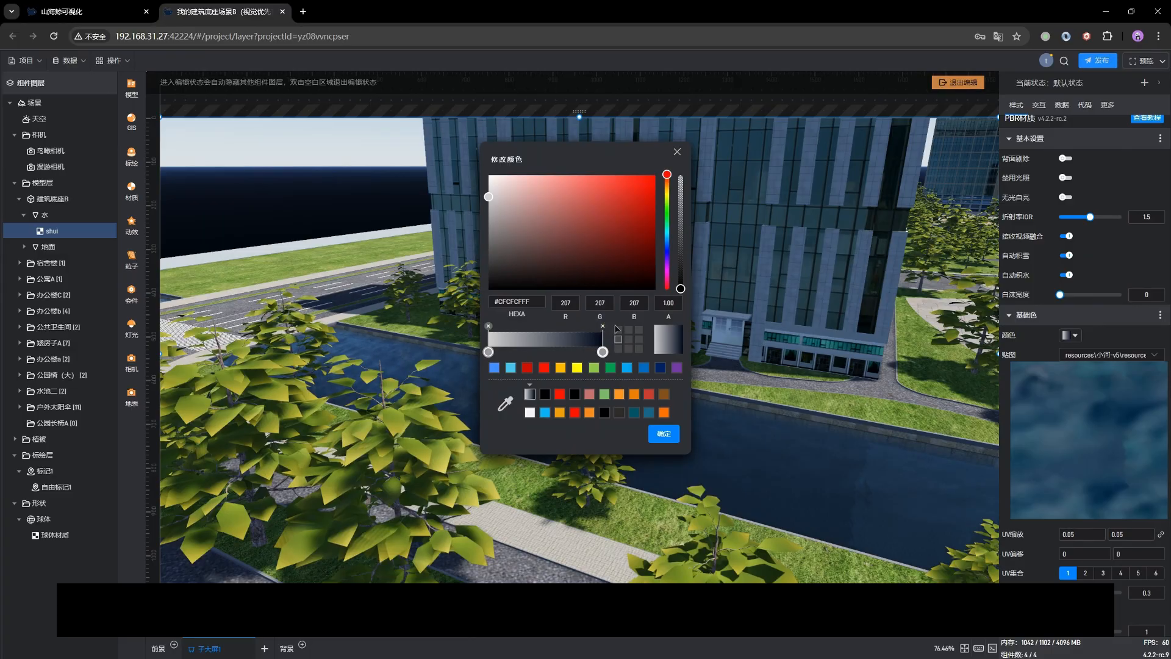
click(604, 326)
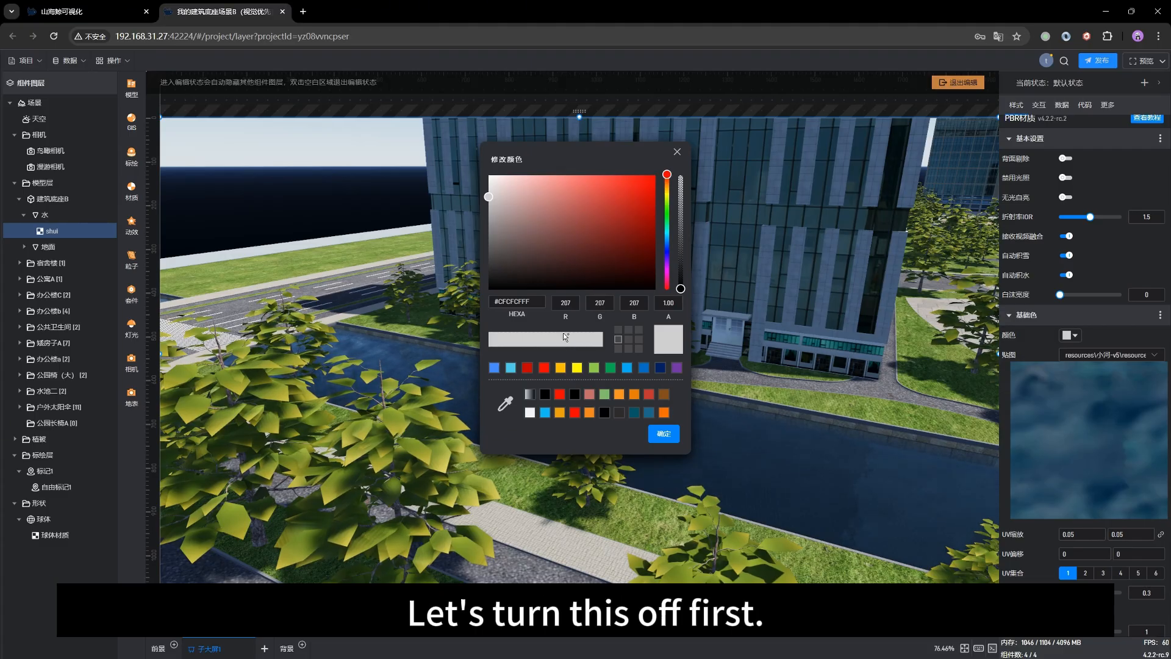
mouse_move(554, 223)
mouse_down()
mouse_move(486, 243)
mouse_move(488, 261)
mouse_move(481, 186)
mouse_move(466, 159)
mouse_up()
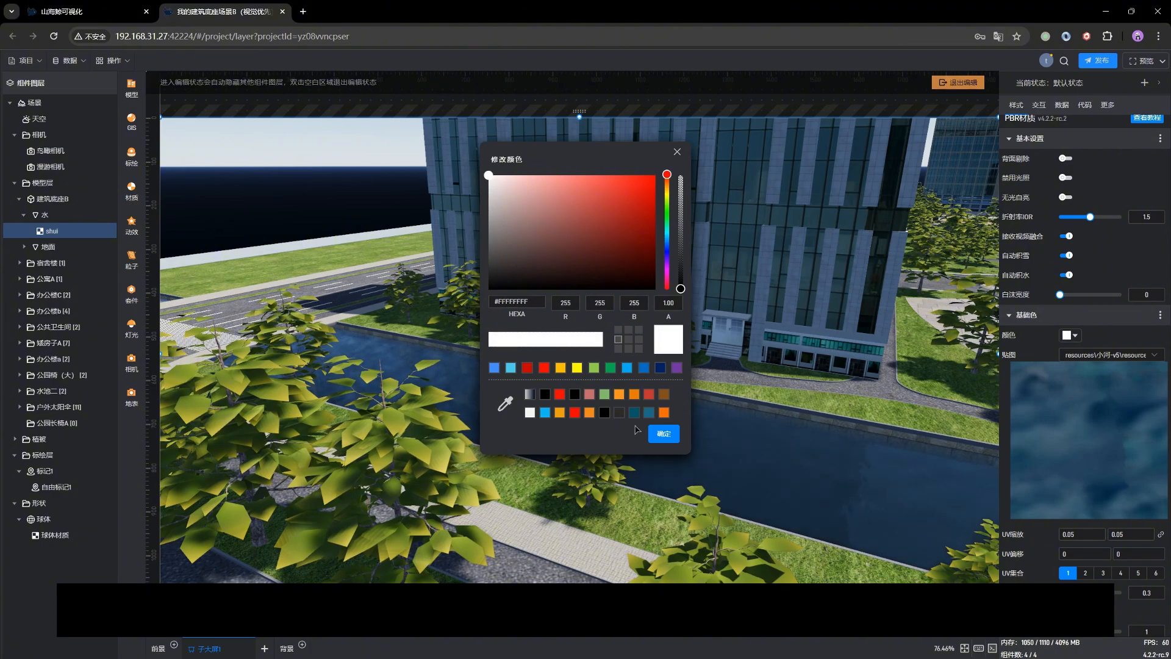
click(665, 434)
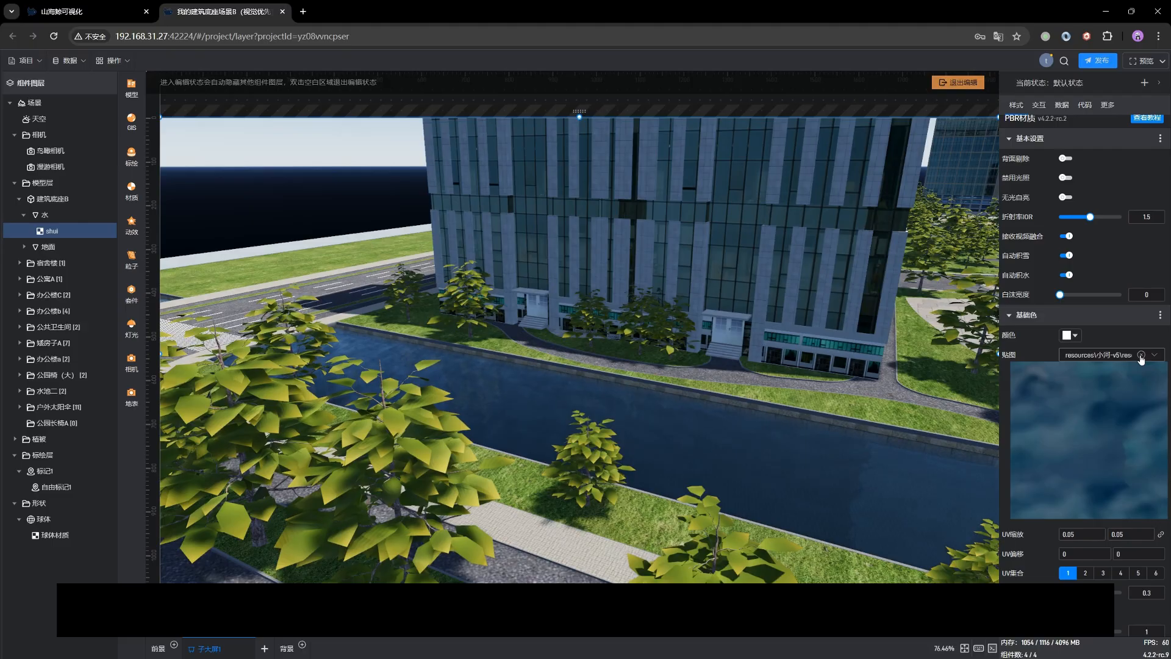
click(1141, 355)
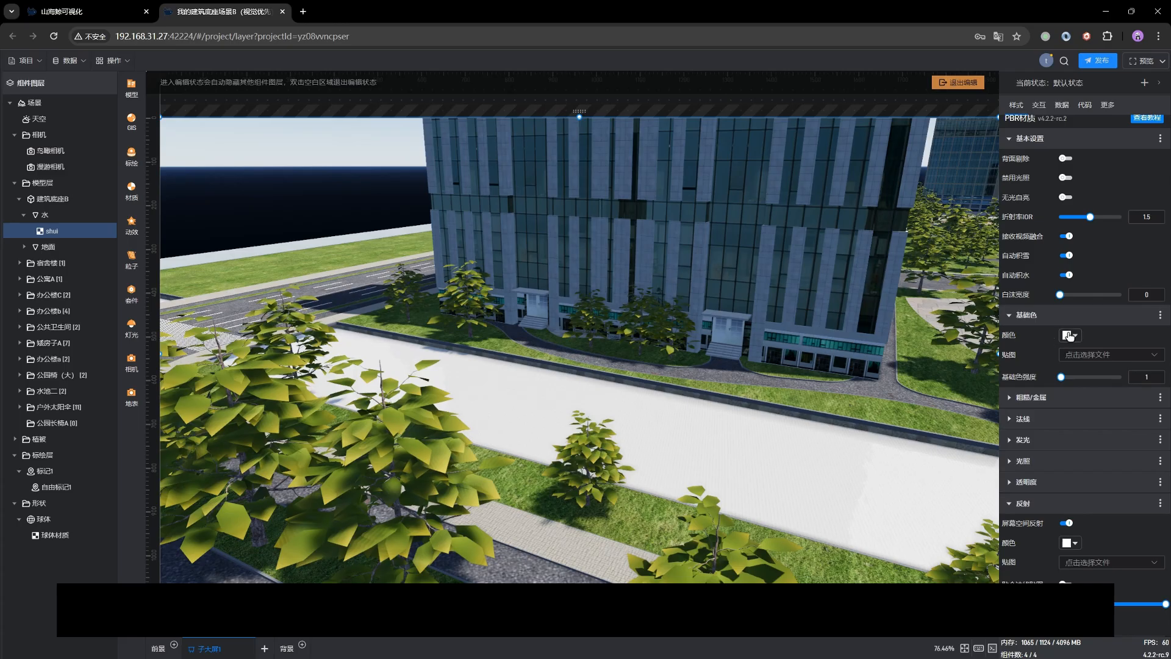
- Darken the water material's base color to near-black, #161616FF
click(1066, 335)
drag(504, 262, 458, 281)
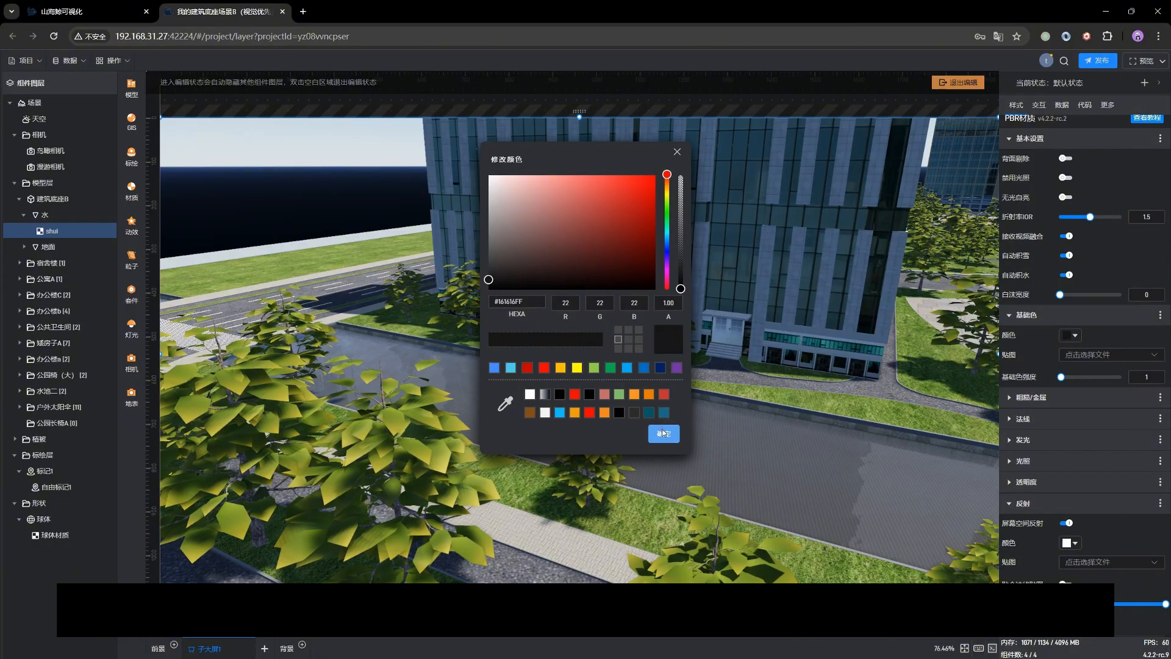
click(697, 458)
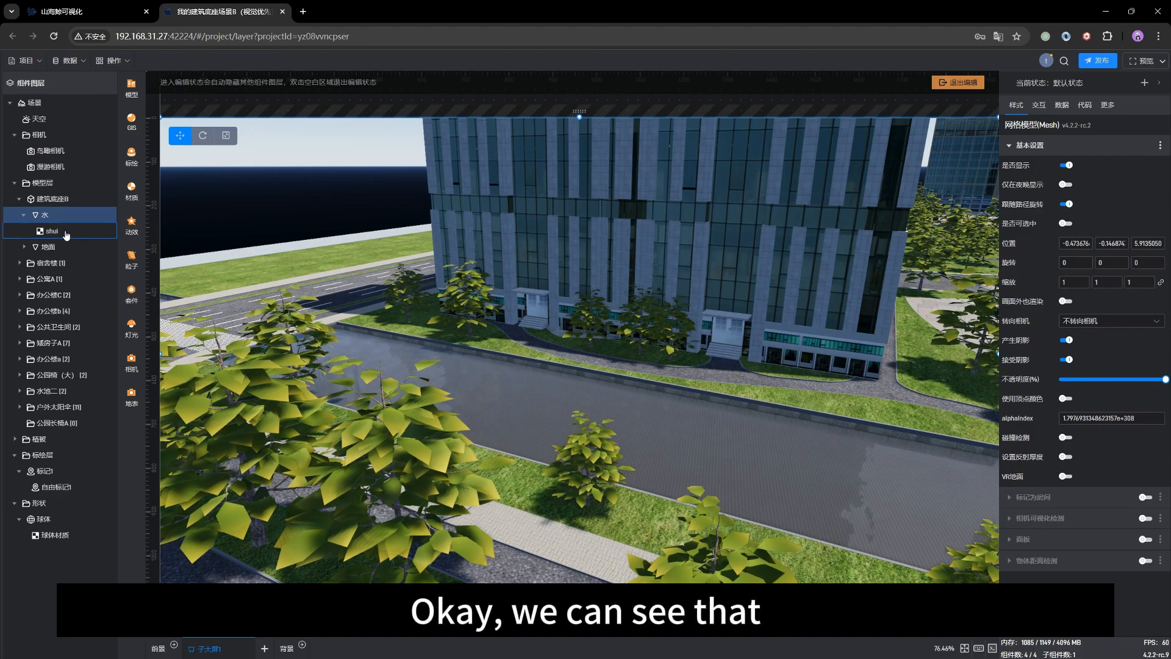
- Turn off shadow casting (产生阴影) for the water mesh (水) and inspect the building's reflection in the river
click(96, 235)
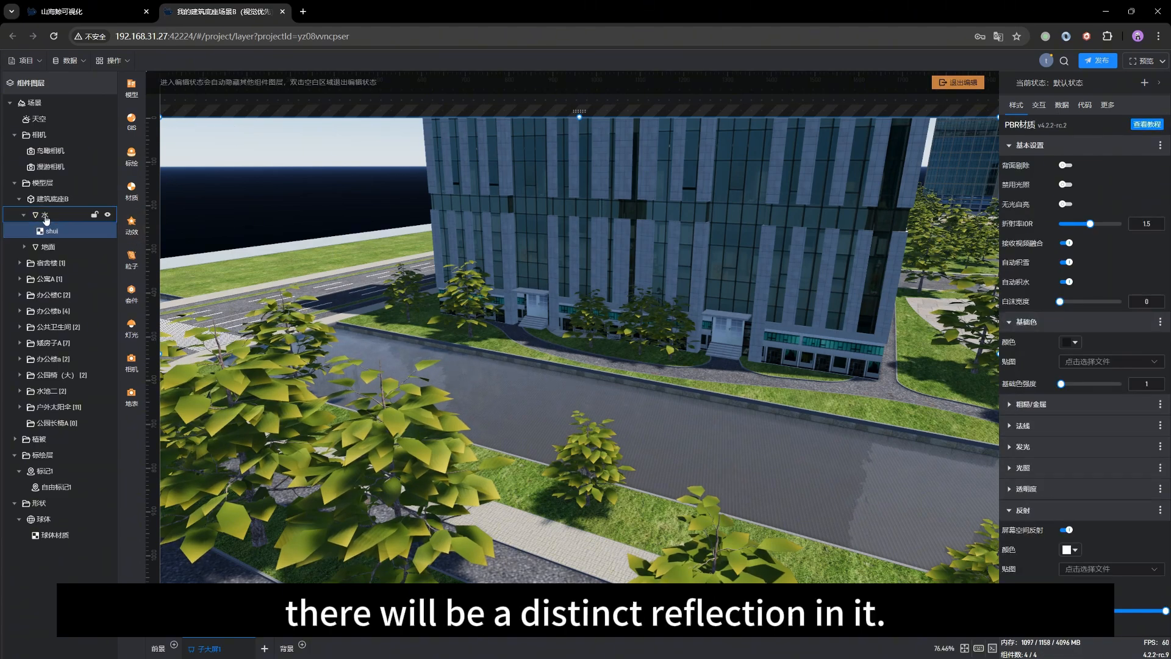
click(46, 217)
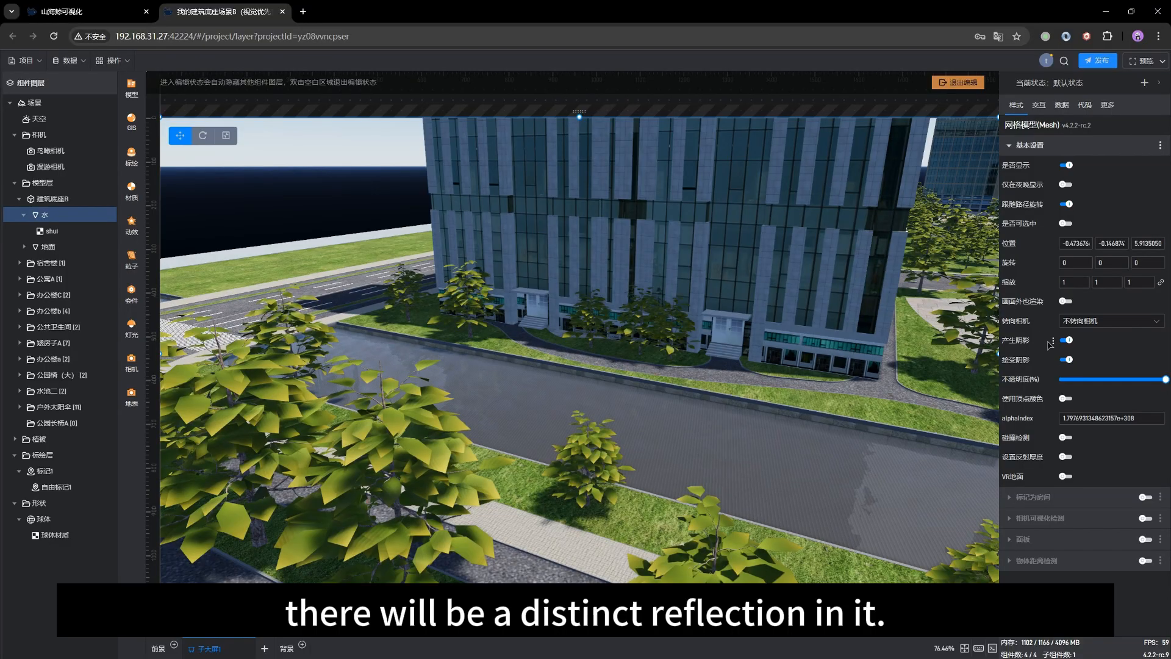
click(1068, 344)
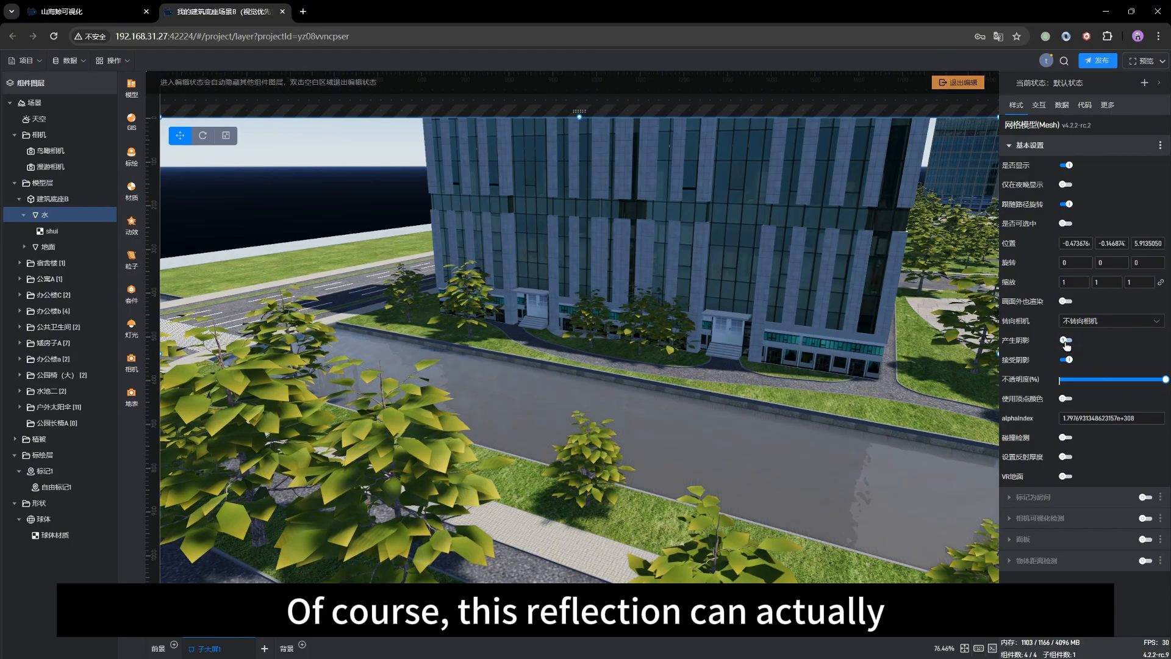
mouse_move(598, 358)
mouse_down()
mouse_move(601, 369)
mouse_move(648, 372)
mouse_up()
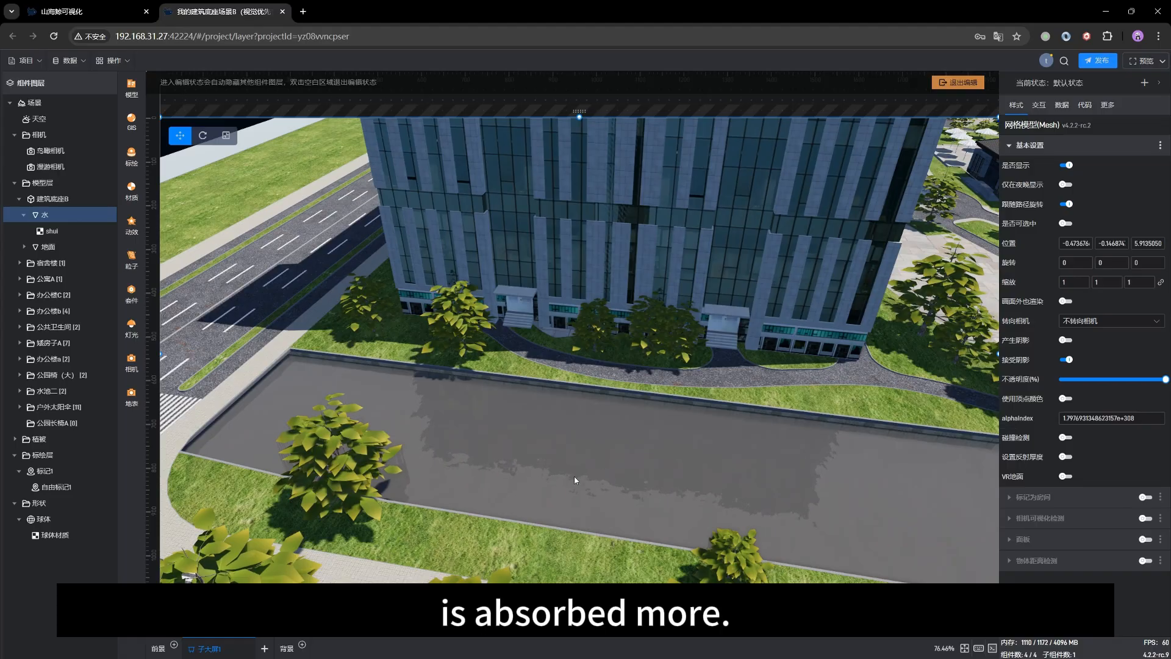
drag(556, 473, 471, 455)
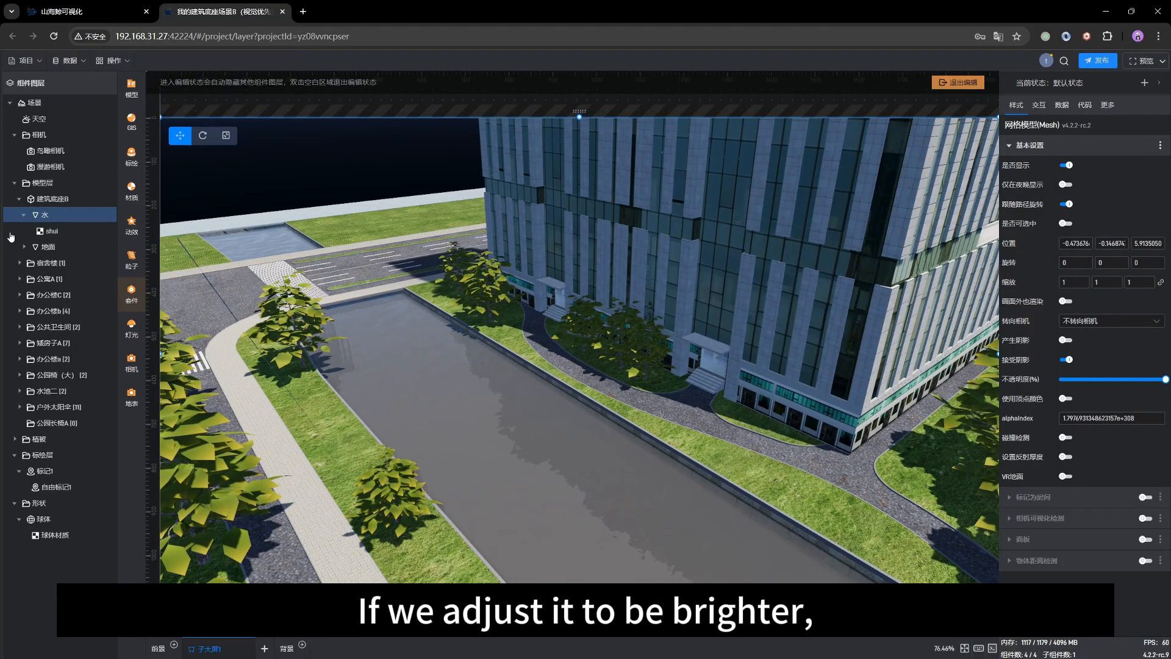
- Try a brighter medium grey, #797979FF, as the base color of the shui material
click(48, 232)
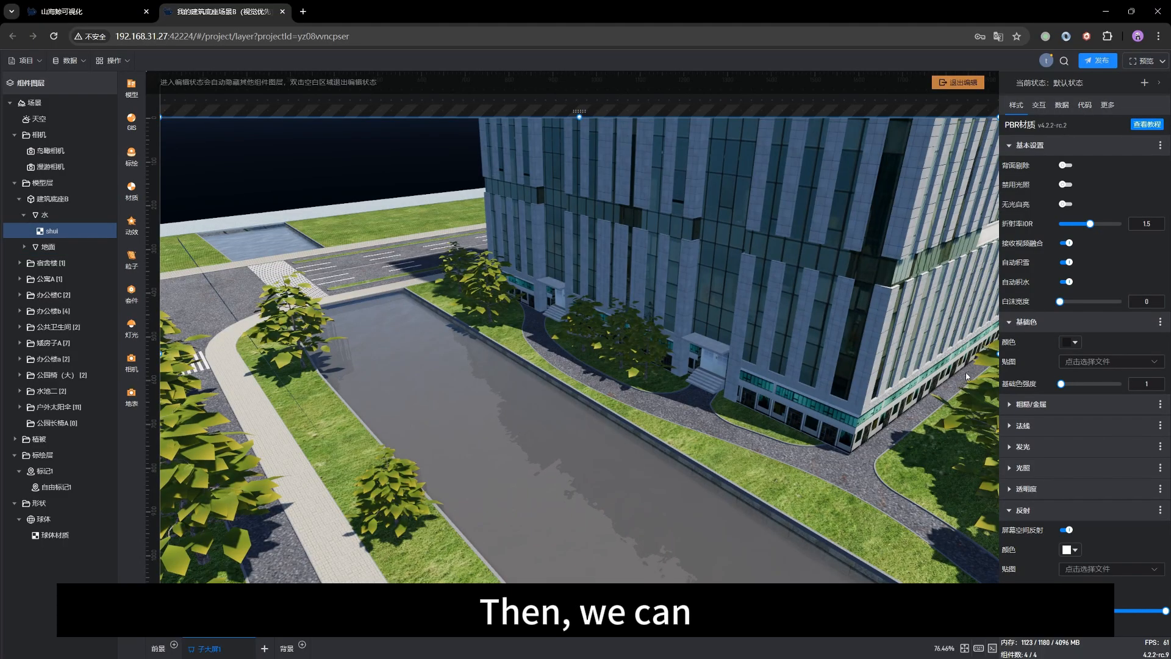
click(1075, 343)
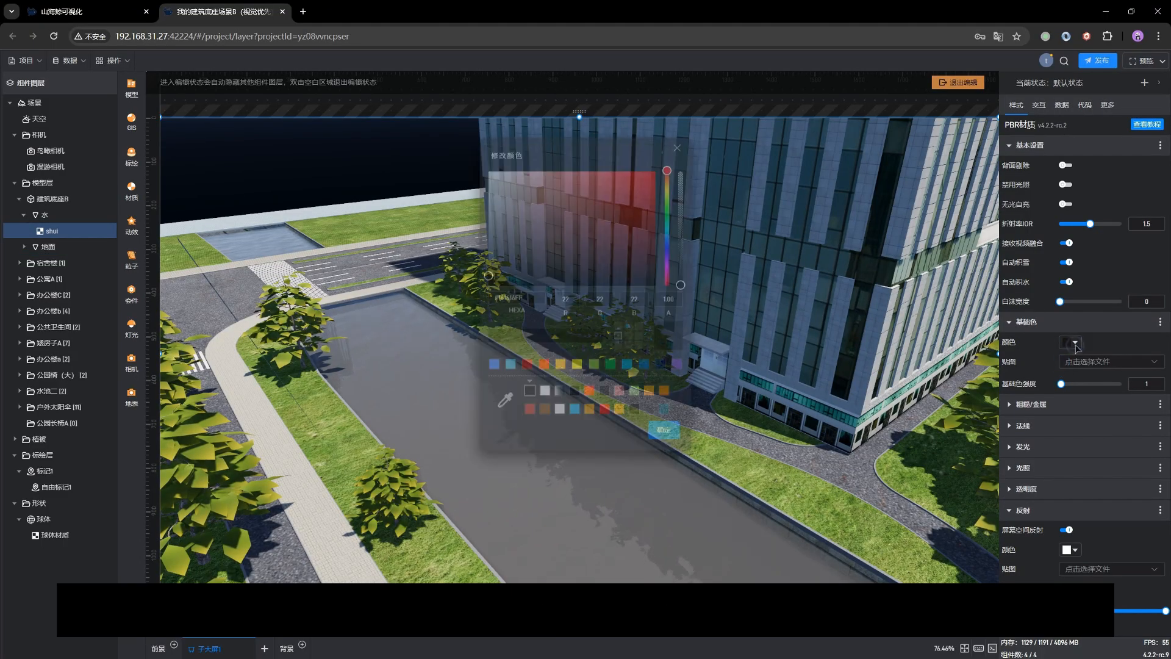
drag(562, 169, 818, 175)
drag(750, 243, 734, 243)
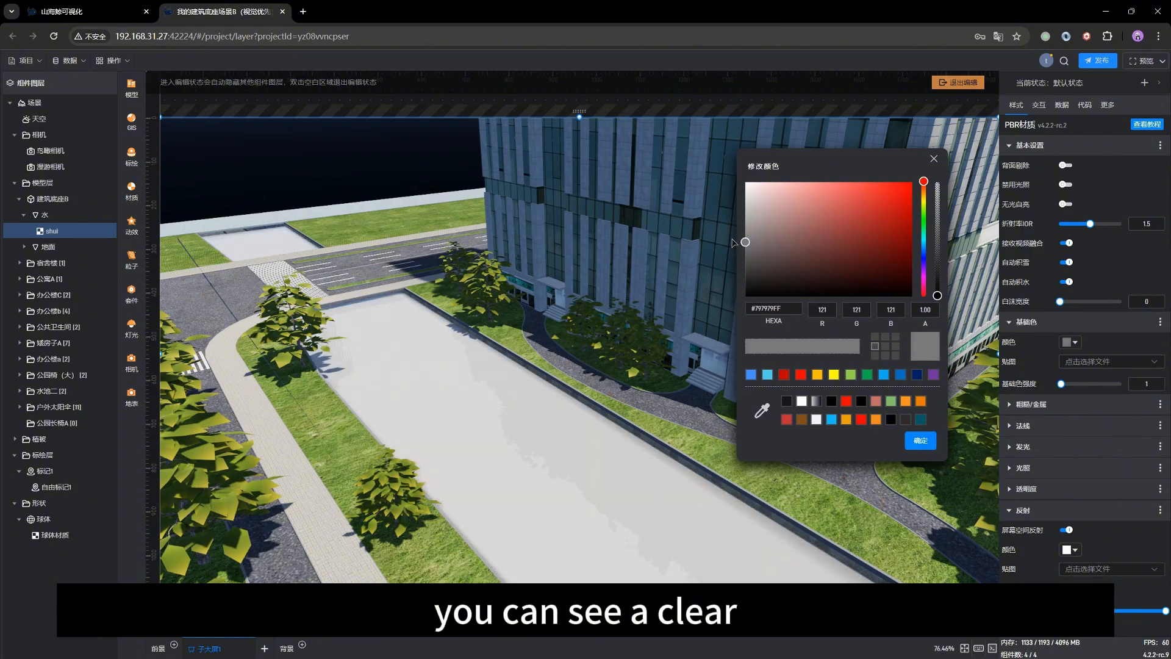
click(920, 440)
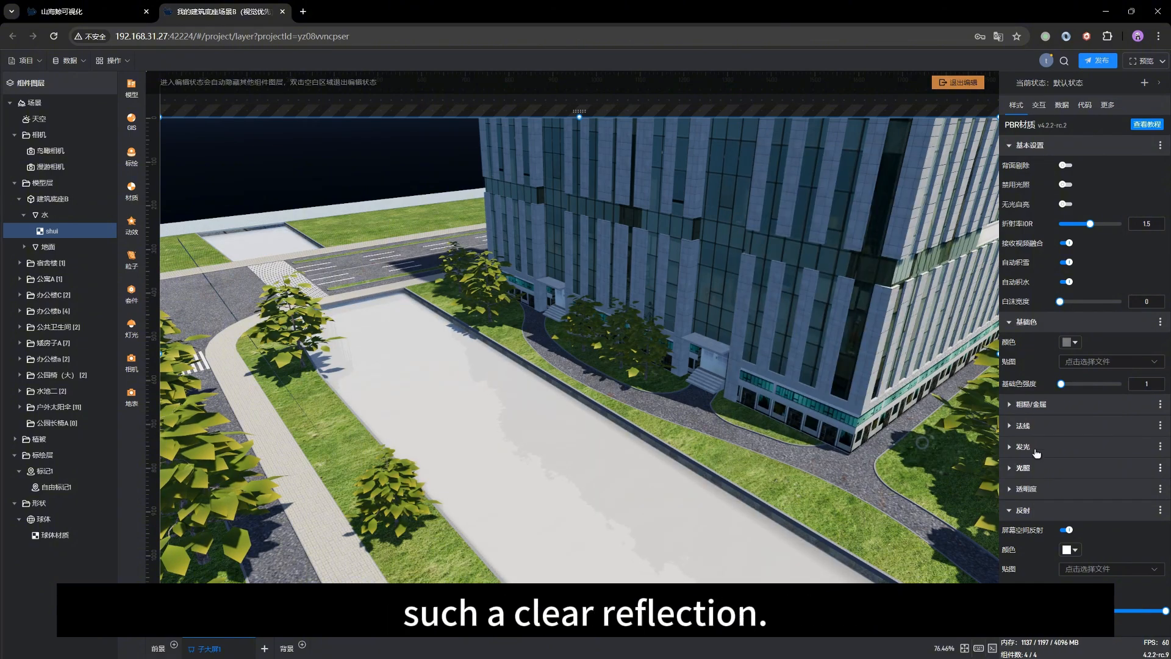
- Try a metalness (金属度) of 1 on the shui material, inspect the river's reflection, and reset the metalness to 0
click(1026, 406)
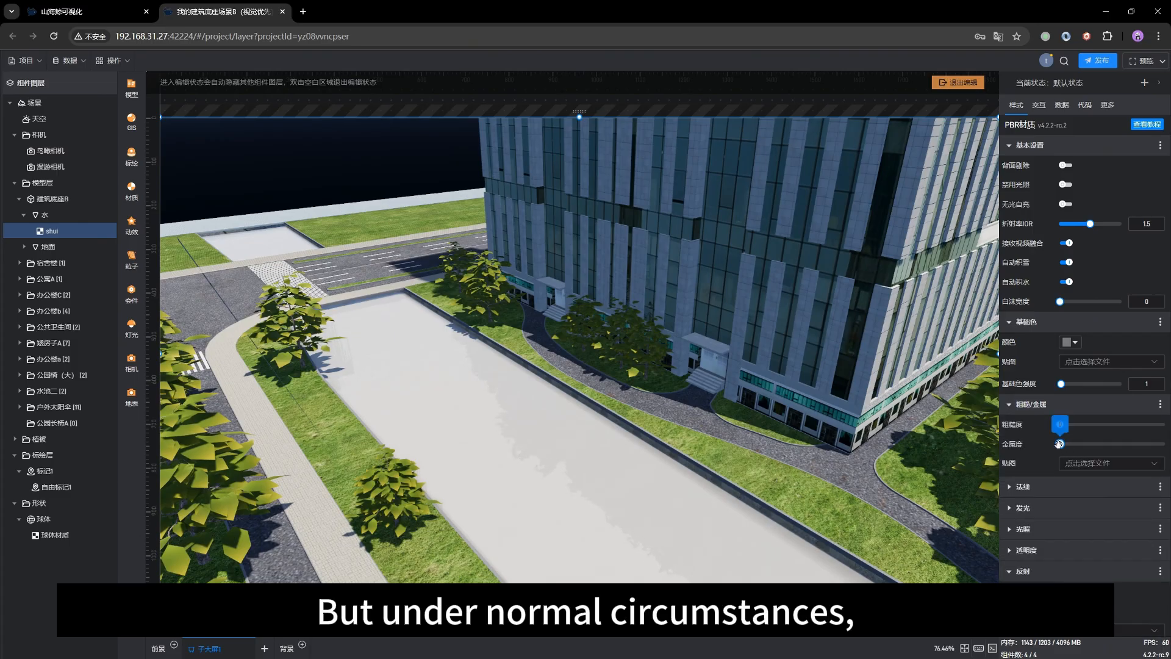
drag(1060, 443, 1165, 444)
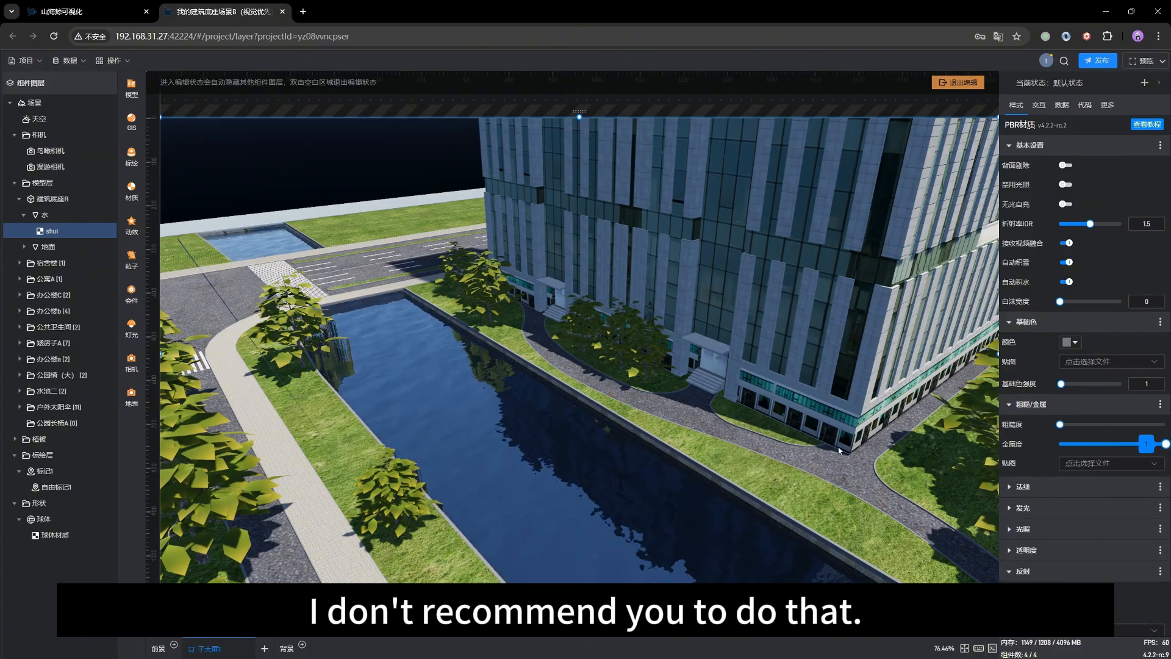
drag(308, 447, 407, 463)
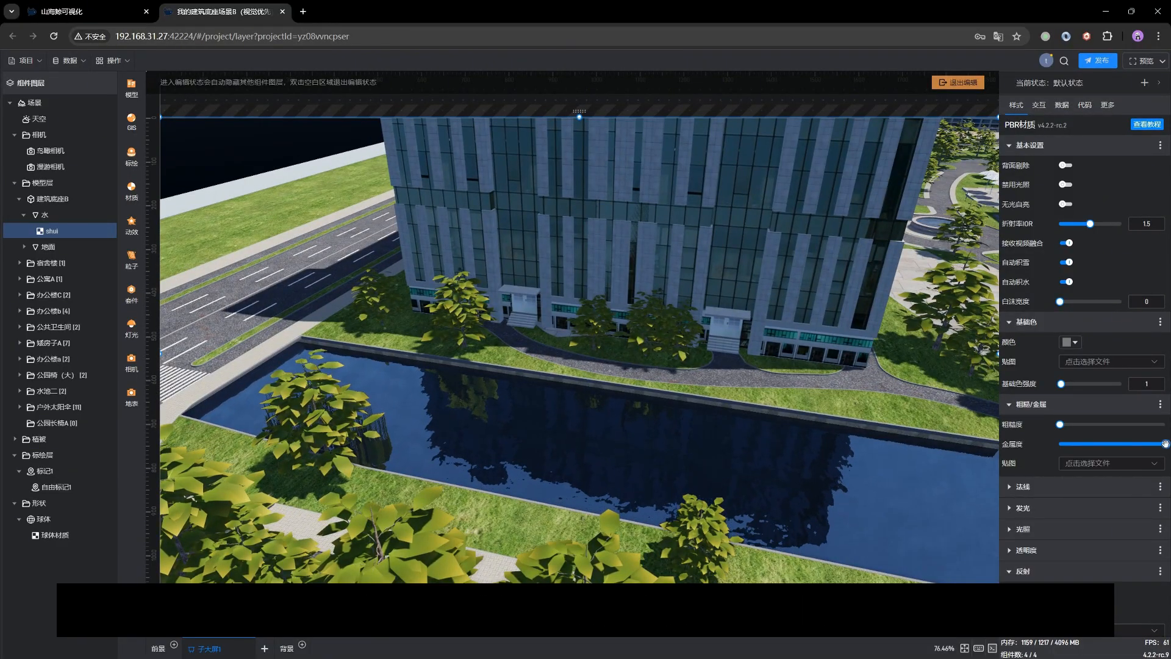
drag(1165, 443, 1032, 448)
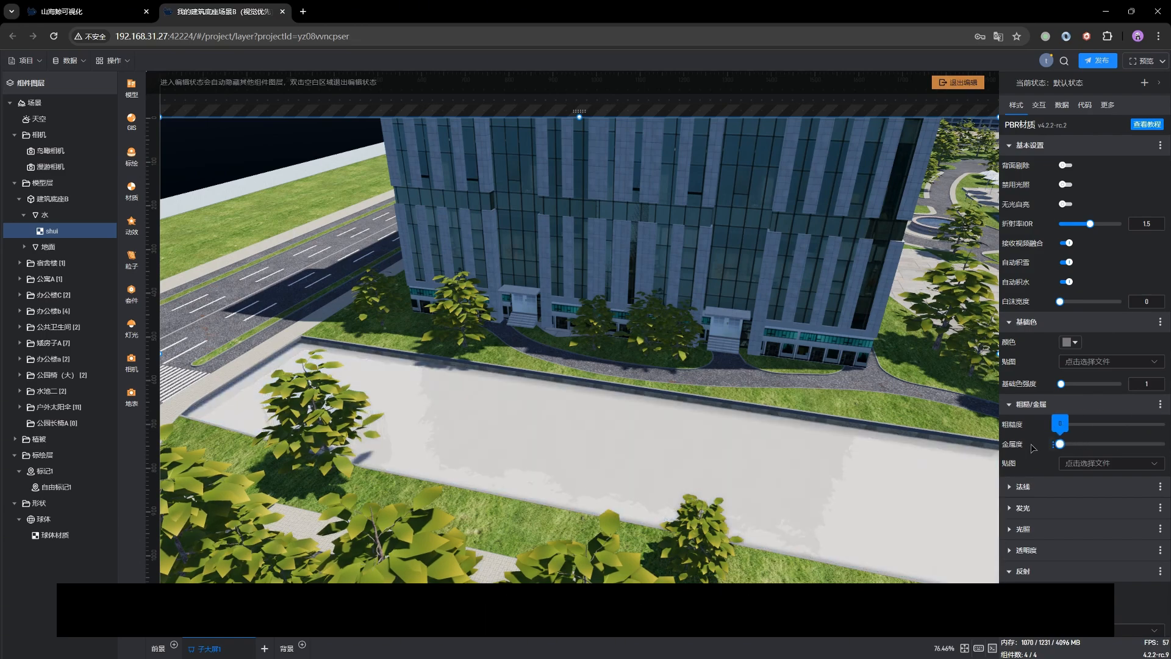
- Set the shui material's base color to #111111FF and examine the river's reflection from low and steep viewing angles
click(1068, 343)
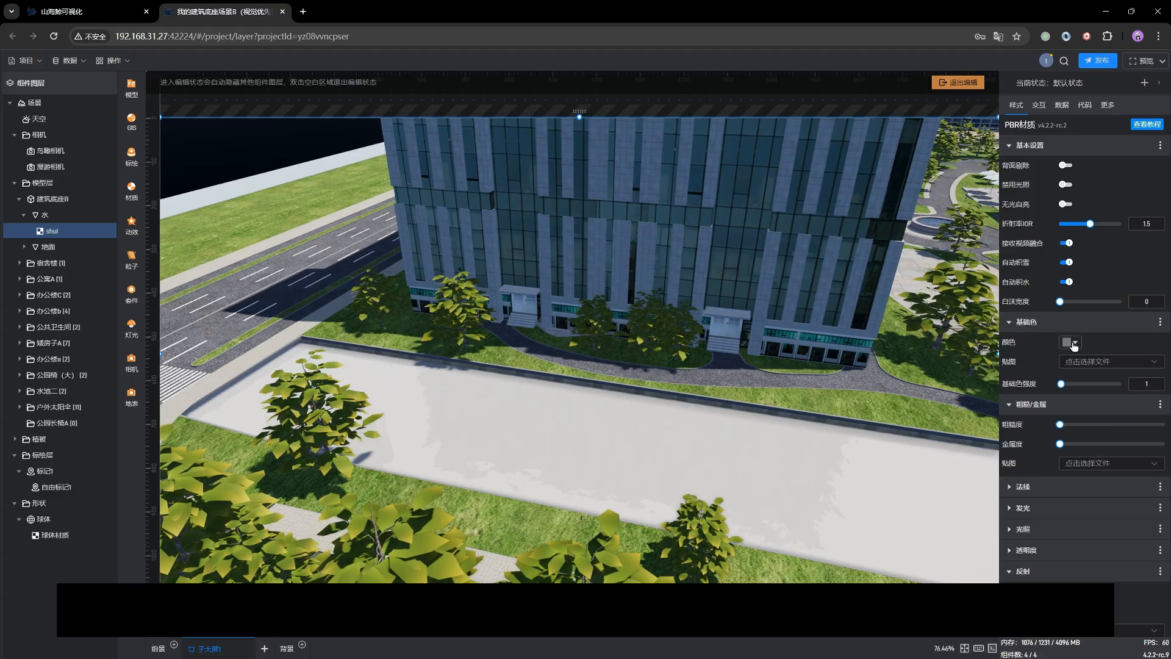
drag(514, 280, 484, 285)
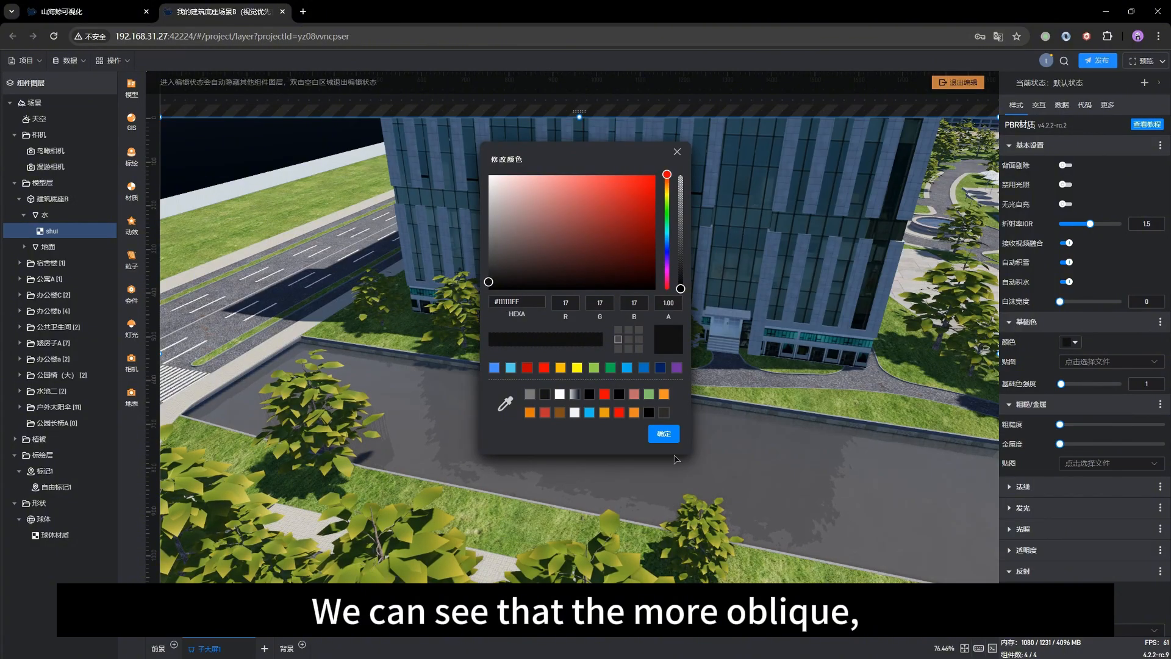
click(665, 437)
drag(788, 445, 698, 438)
scroll(785, 492, up, 3)
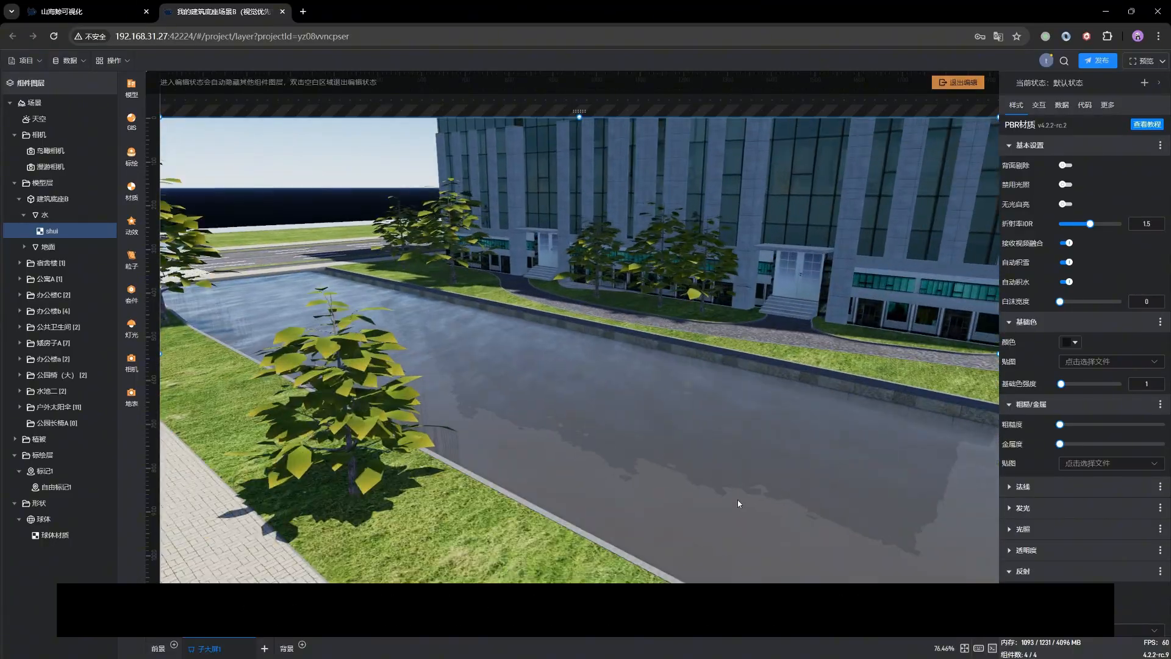
drag(738, 500, 738, 485)
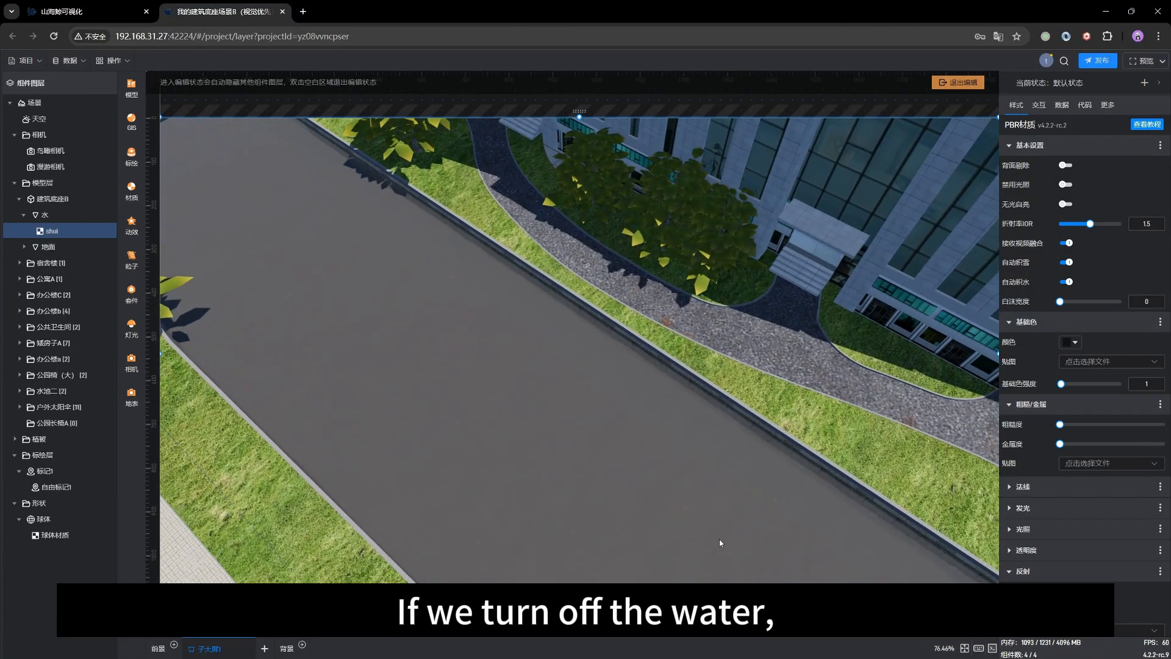
drag(719, 539, 735, 449)
scroll(734, 450, down, 4)
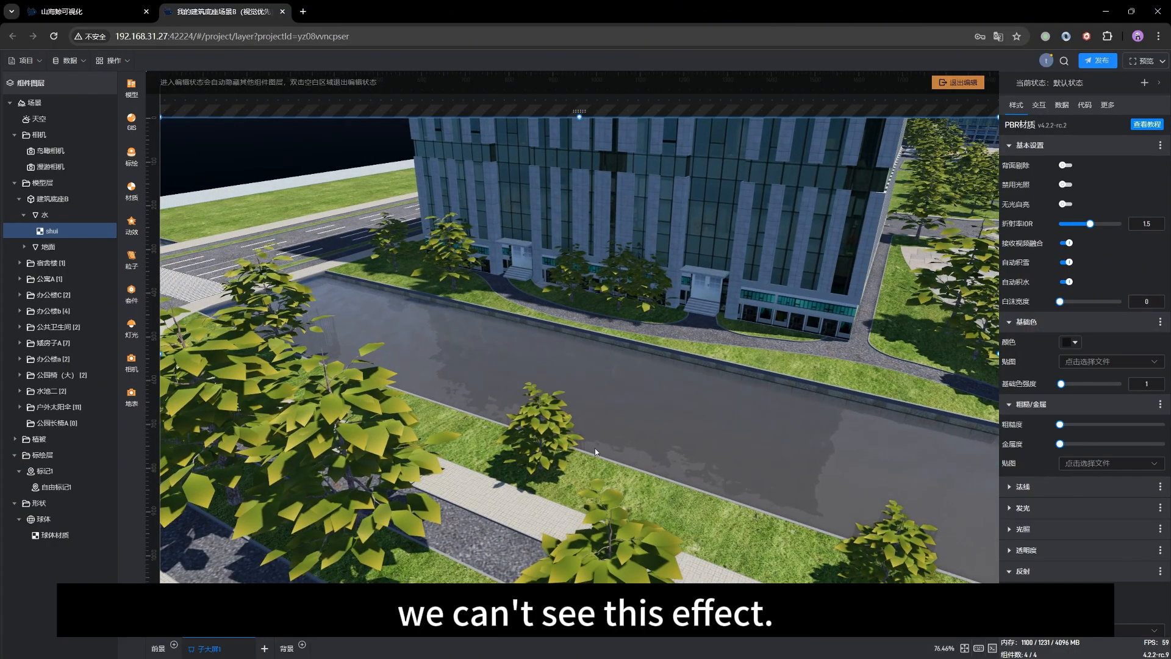
drag(596, 452, 592, 461)
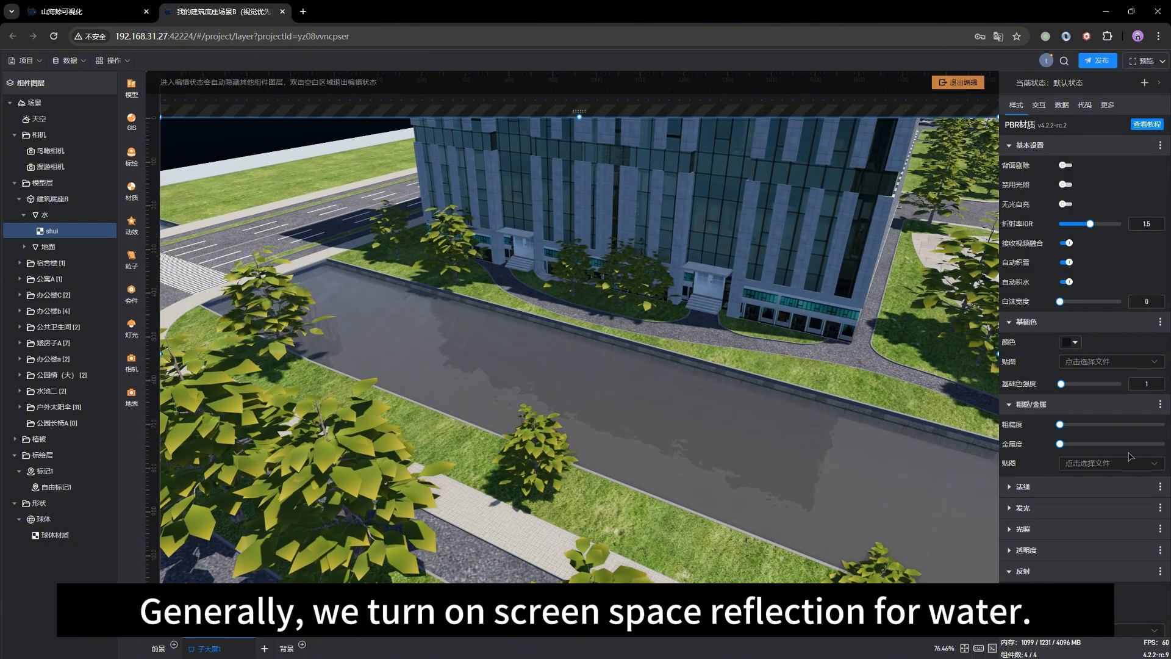
- Switch the shui material's own screen space reflection (屏幕空间反射) off and on again to compare the river's surface
scroll(1074, 537, down, 2)
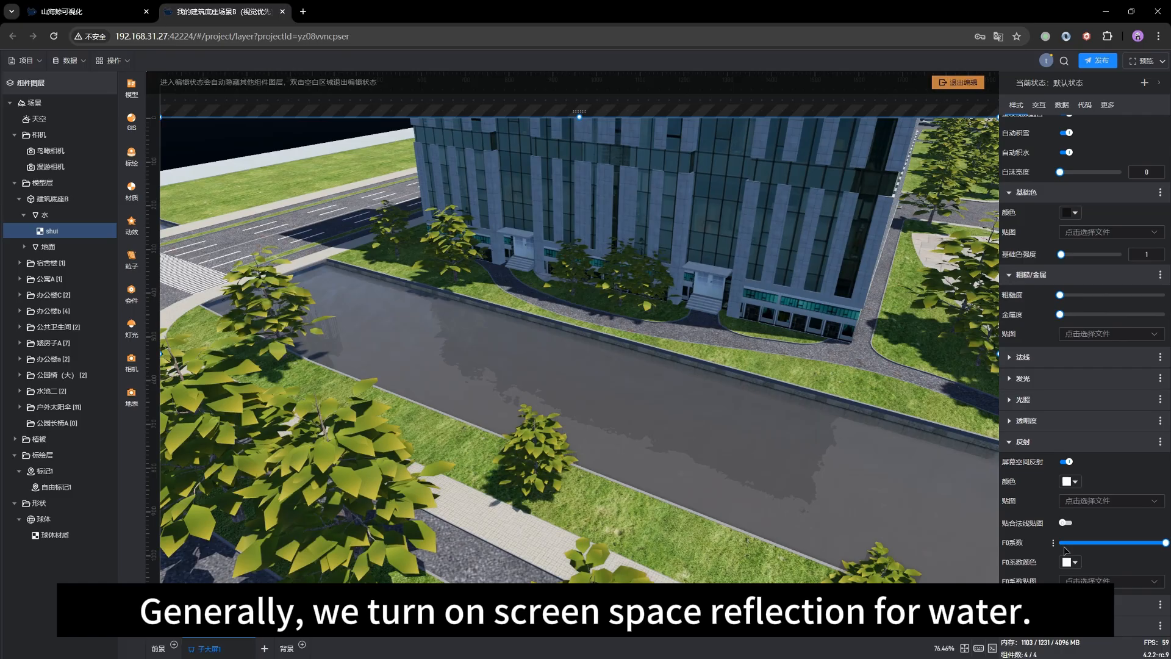
click(1067, 461)
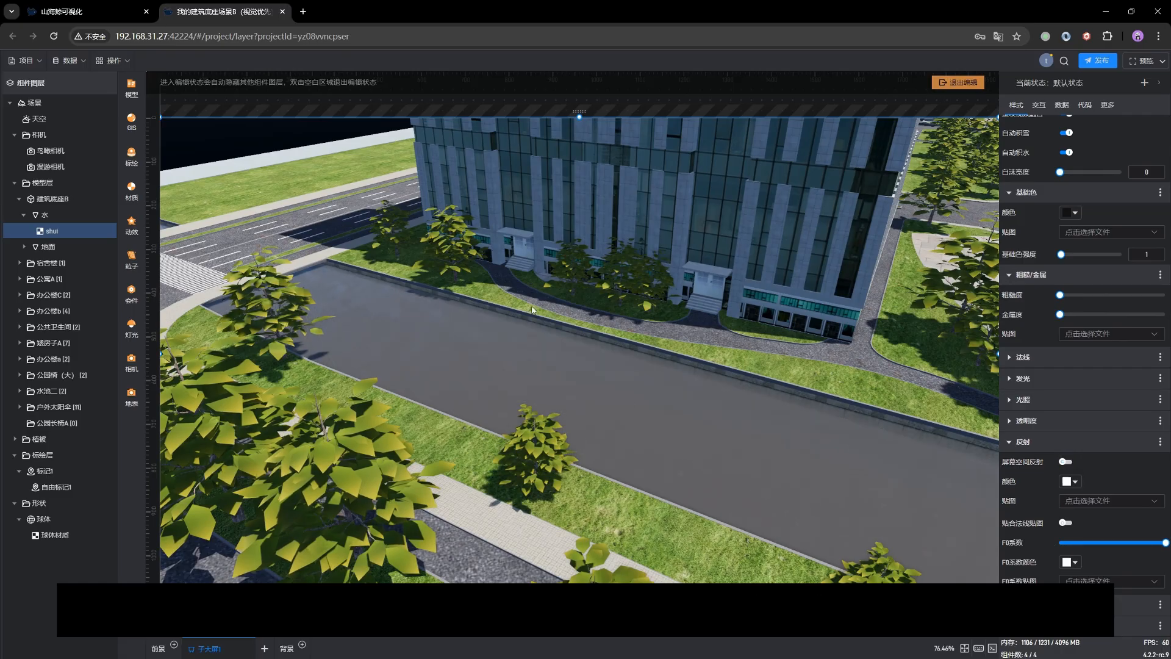
click(1066, 462)
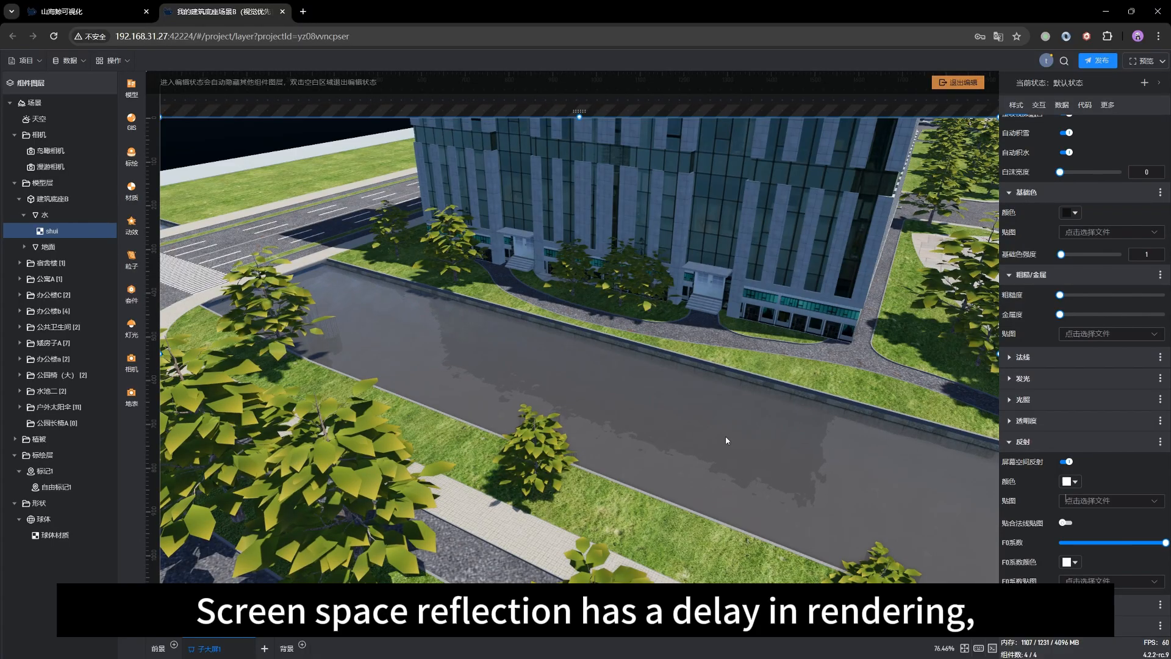
mouse_move(484, 419)
mouse_down()
mouse_move(596, 415)
mouse_move(503, 411)
mouse_up()
scroll(691, 421, down, 1)
scroll(691, 420, down, 2)
drag(821, 418, 698, 473)
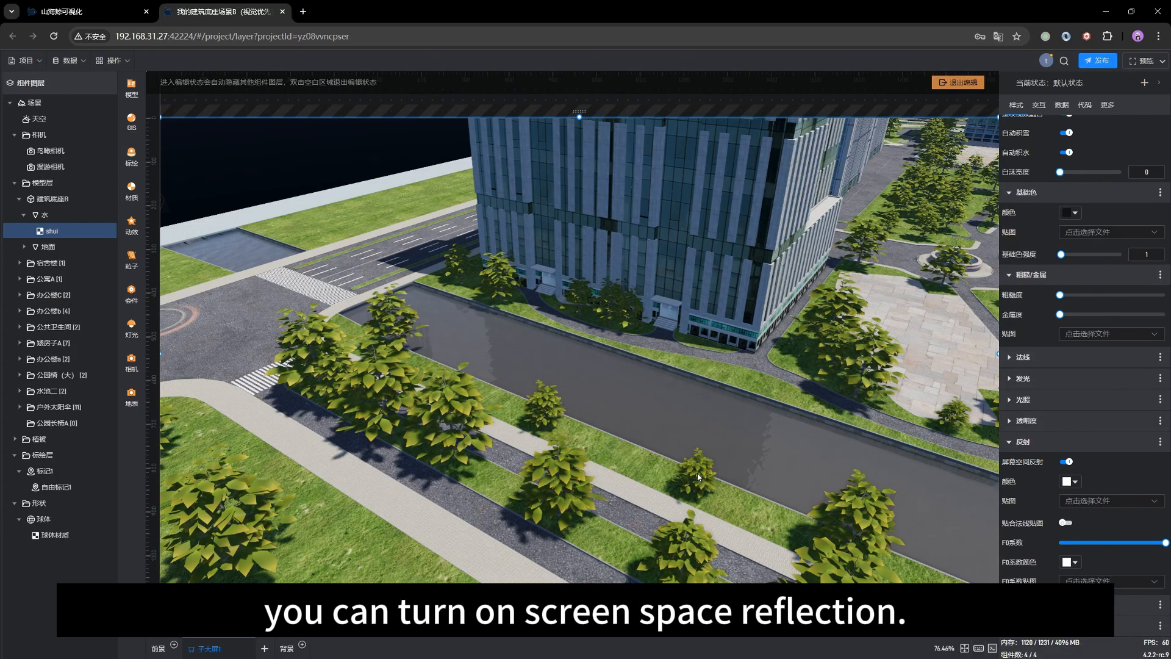
mouse_move(636, 489)
mouse_down()
mouse_move(619, 498)
mouse_move(552, 470)
mouse_up()
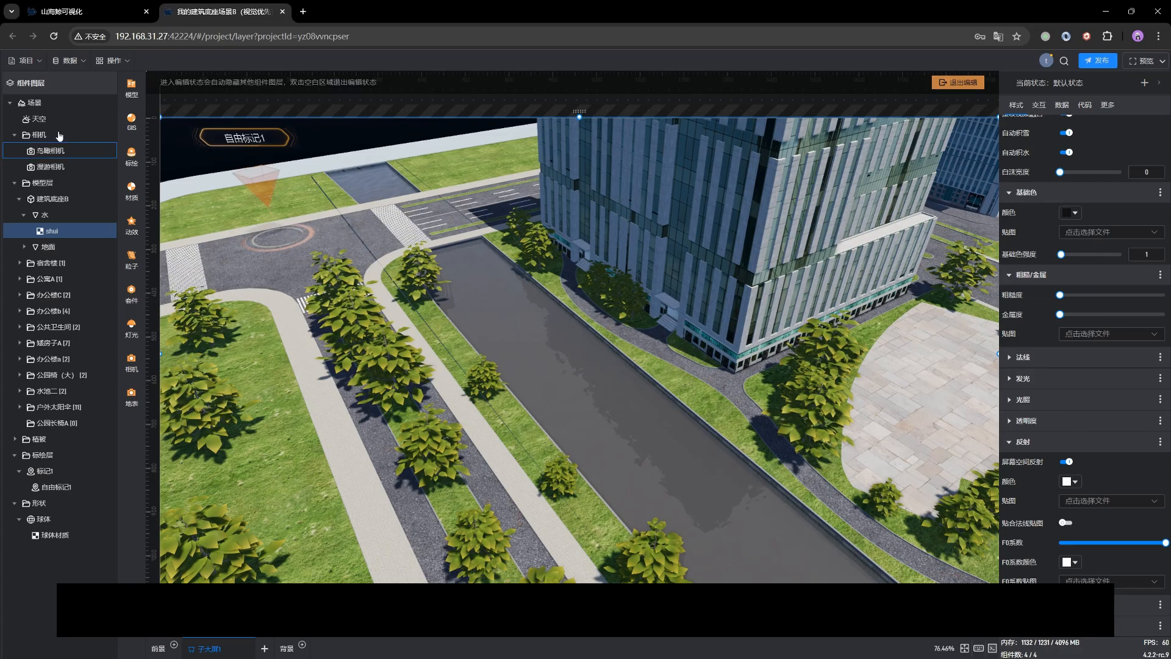
- Turn off the scene's screen space reflection (屏幕空间反射) and turn on its ambient occlusion (环境光遮蔽)
click(43, 109)
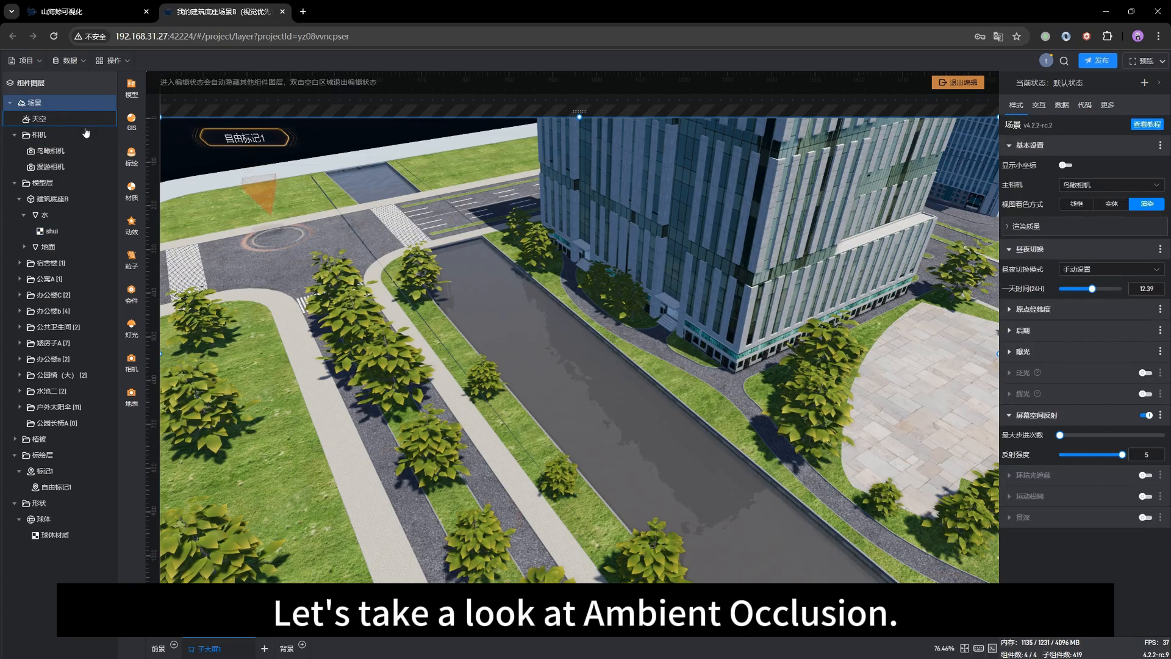
click(1146, 414)
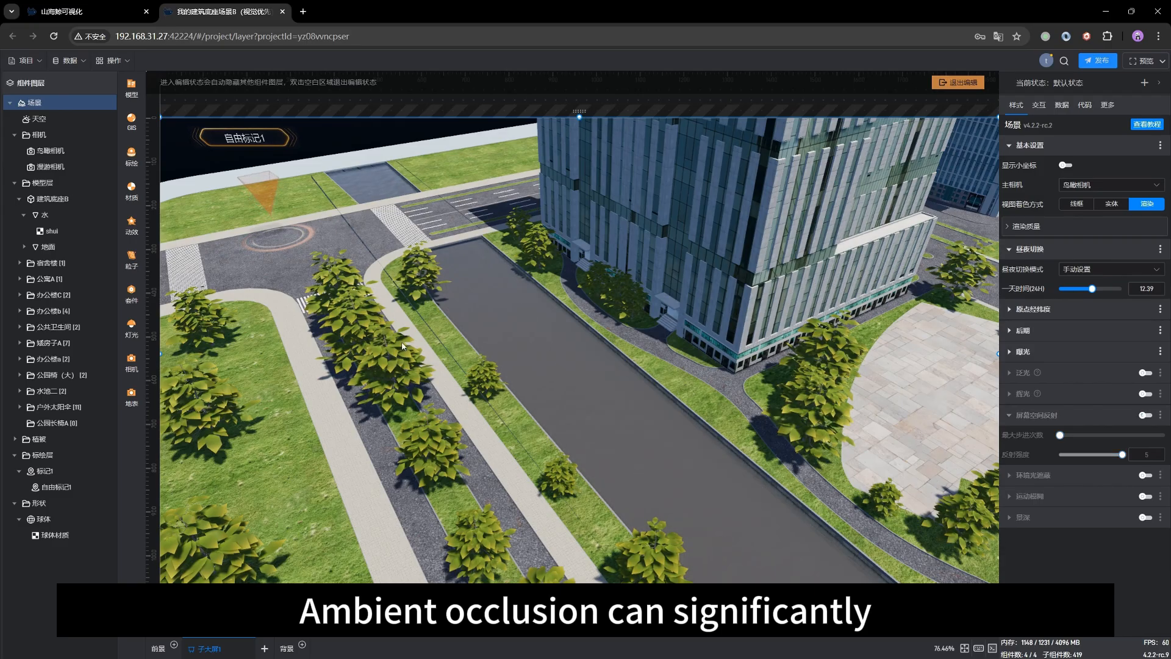
click(1050, 420)
click(1047, 437)
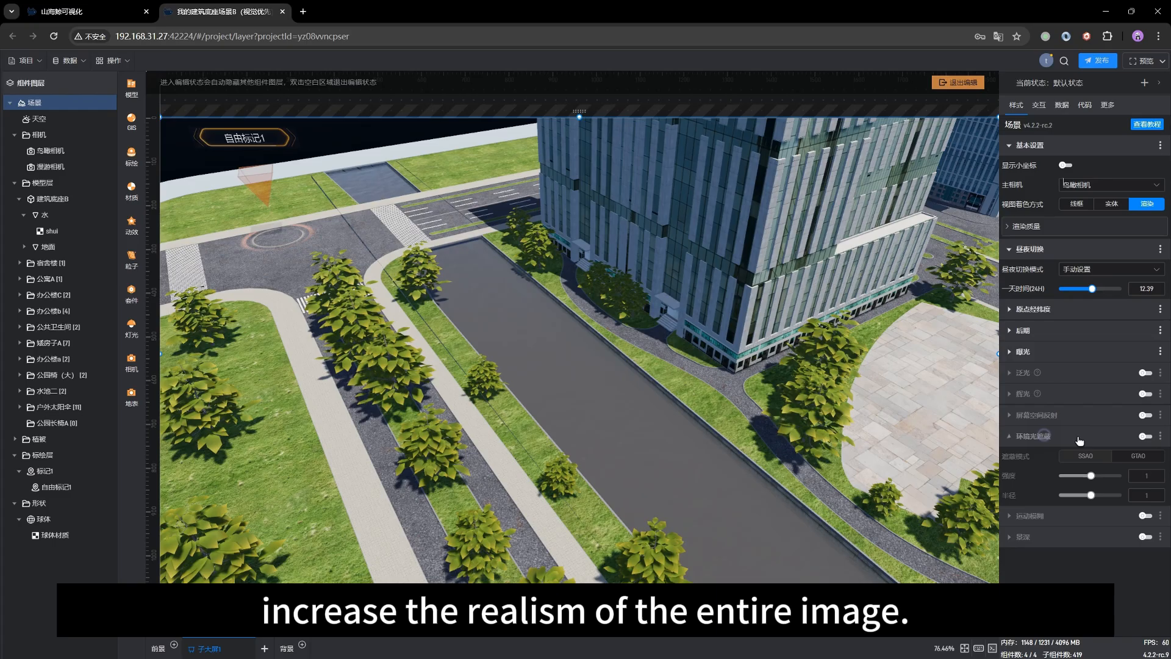
click(1146, 436)
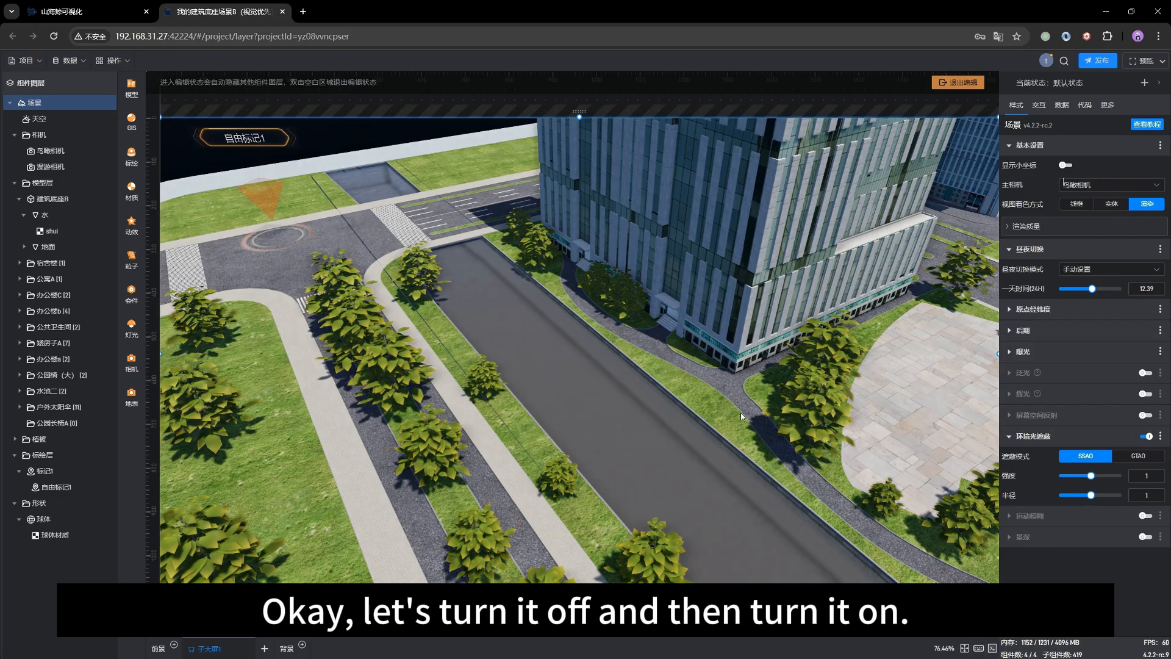
- Switch the scene's ambient occlusion (环境光遮蔽) off and on several times to compare the shading around the office building and river
drag(738, 411, 629, 486)
scroll(668, 467, down, 6)
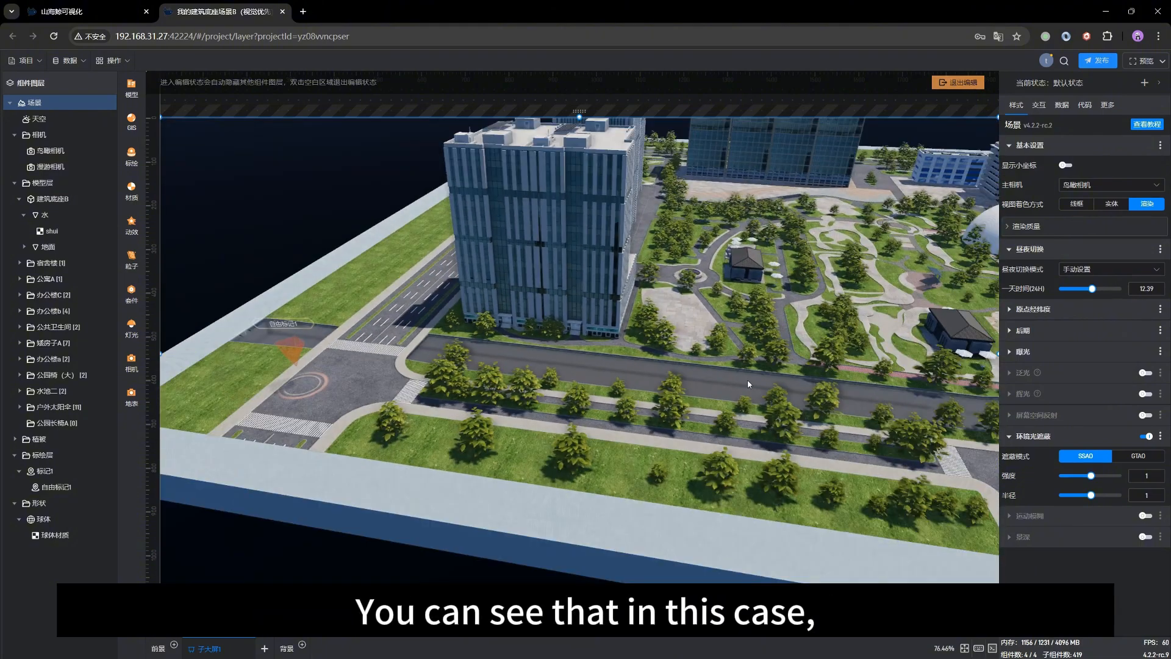
drag(747, 380, 654, 422)
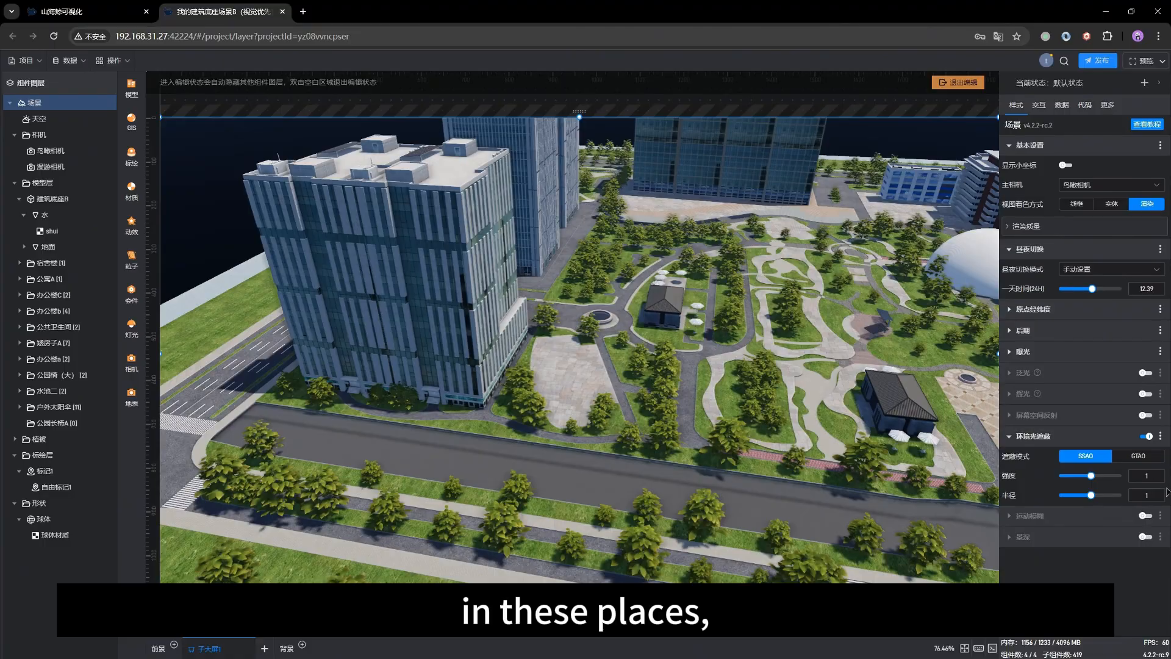
click(1149, 437)
click(1149, 437)
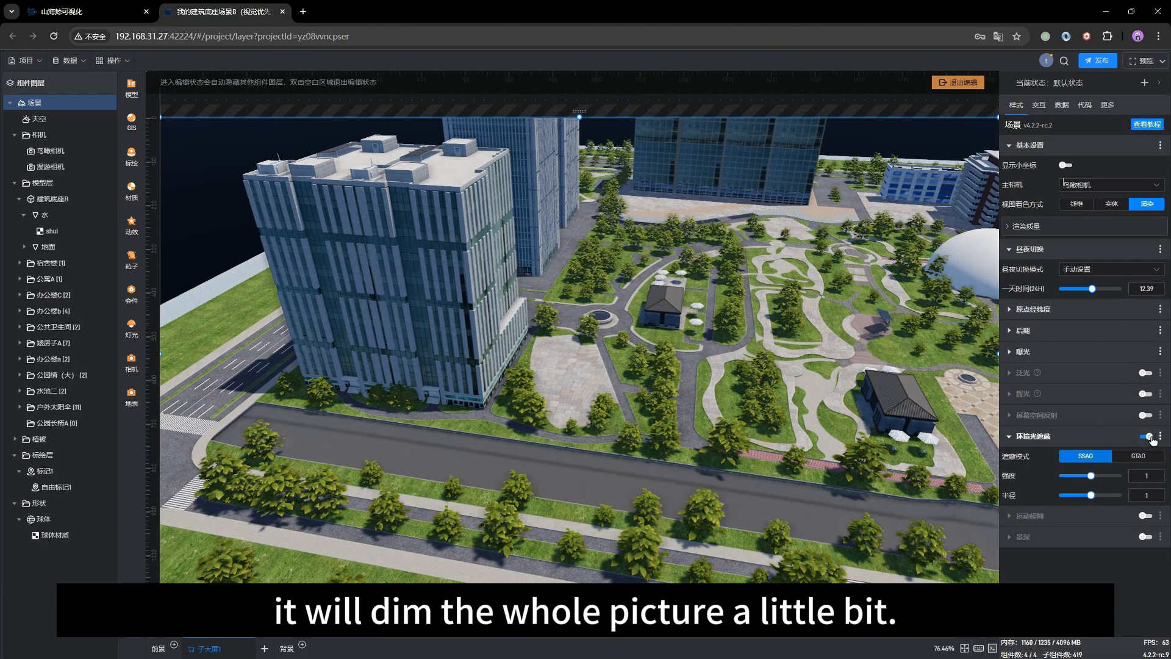
click(1149, 436)
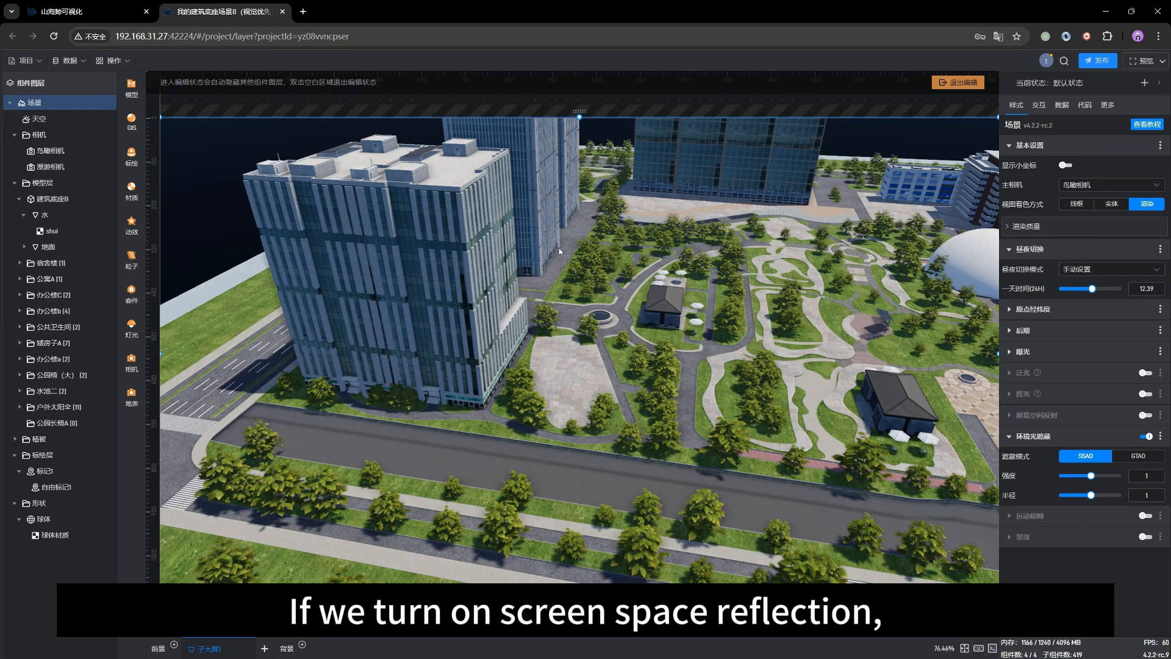
click(1146, 437)
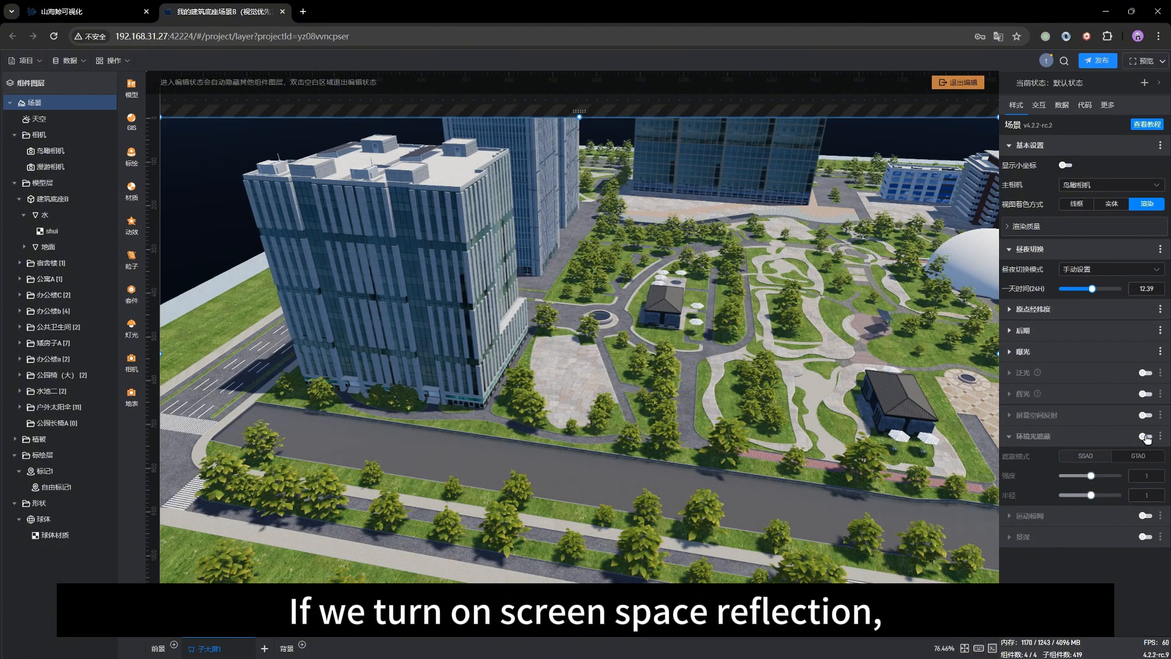
click(1146, 437)
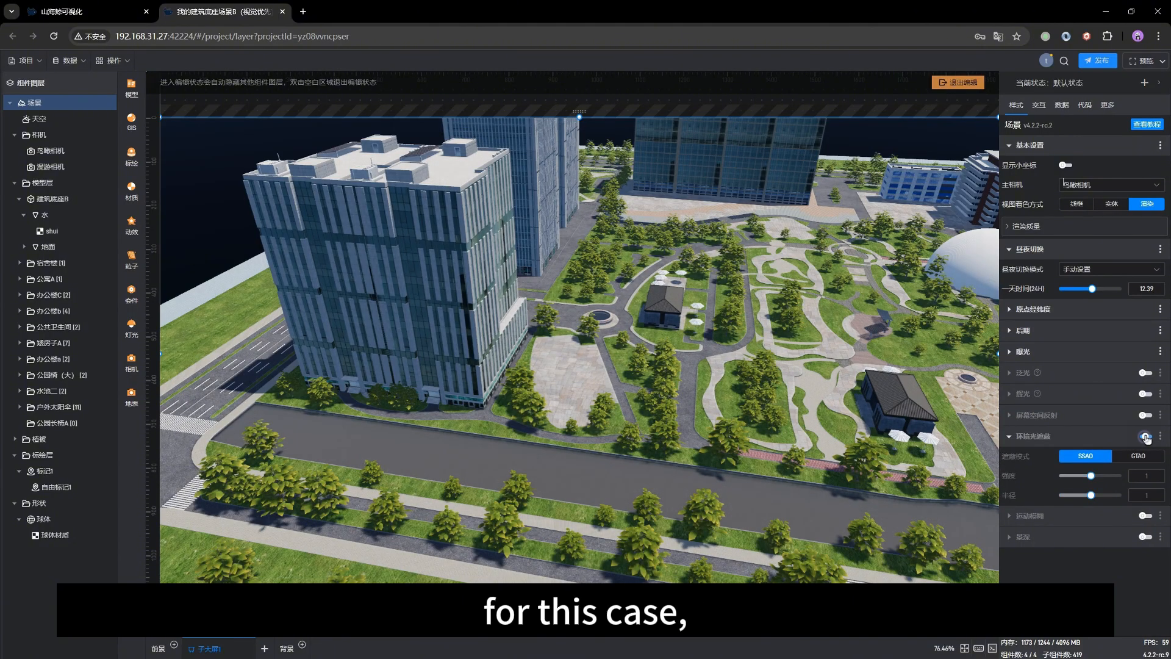
click(1146, 438)
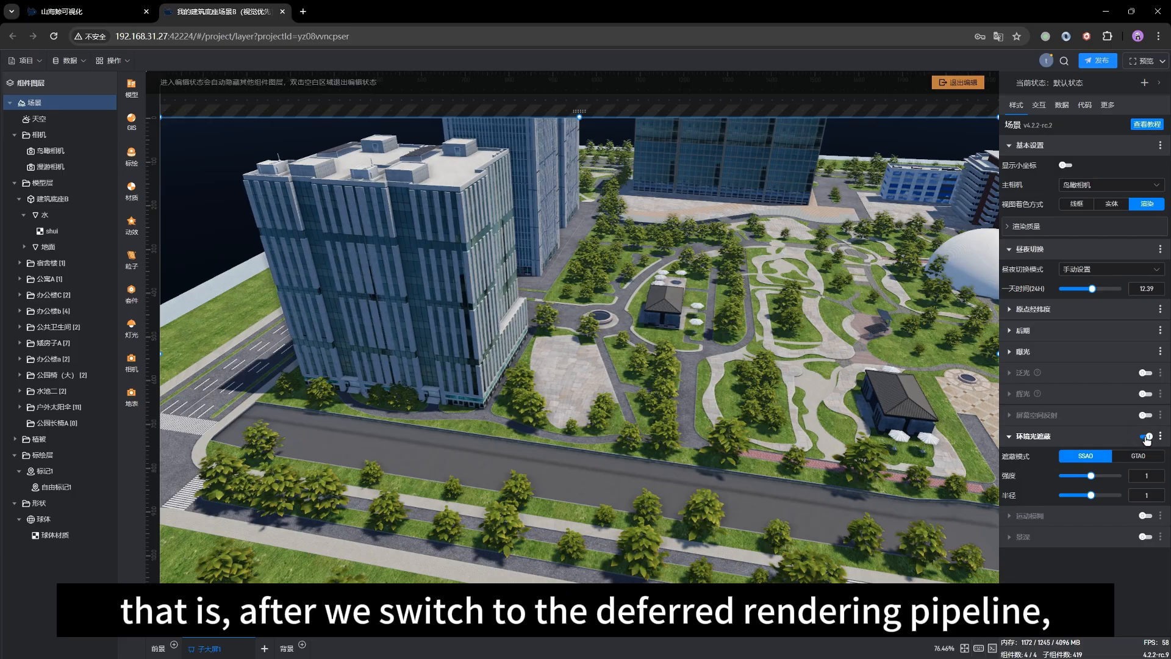
- Enable screen space reflection (屏幕空间反射) alongside ambient occlusion, switching it off and on again to compare the two setups
click(1146, 415)
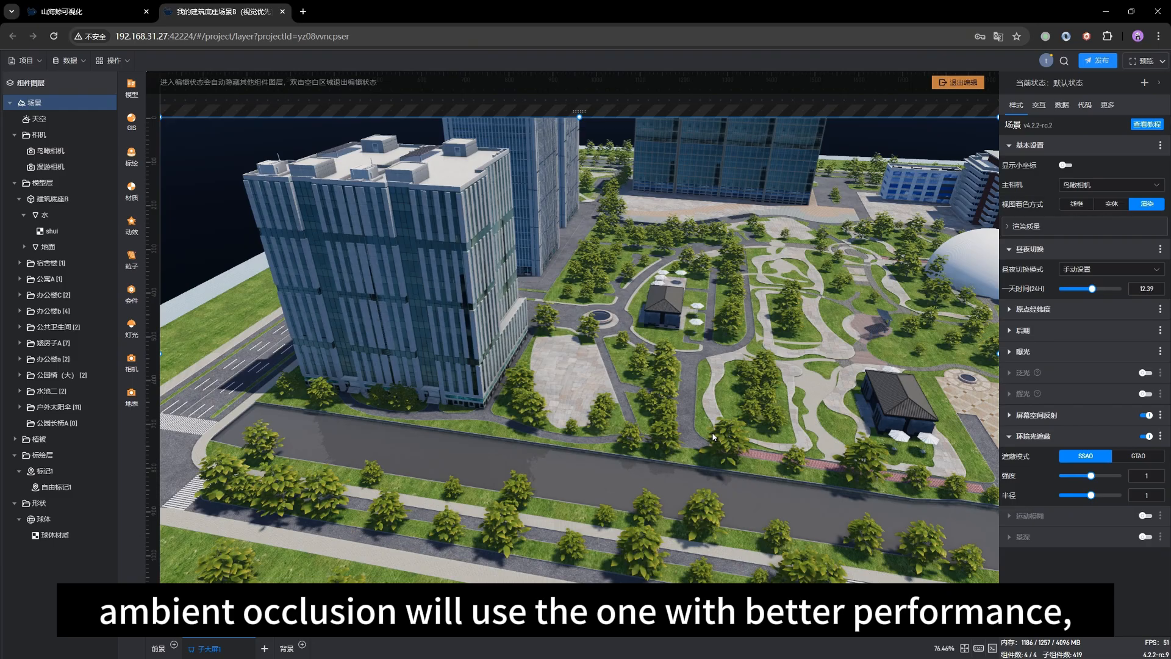
click(1145, 416)
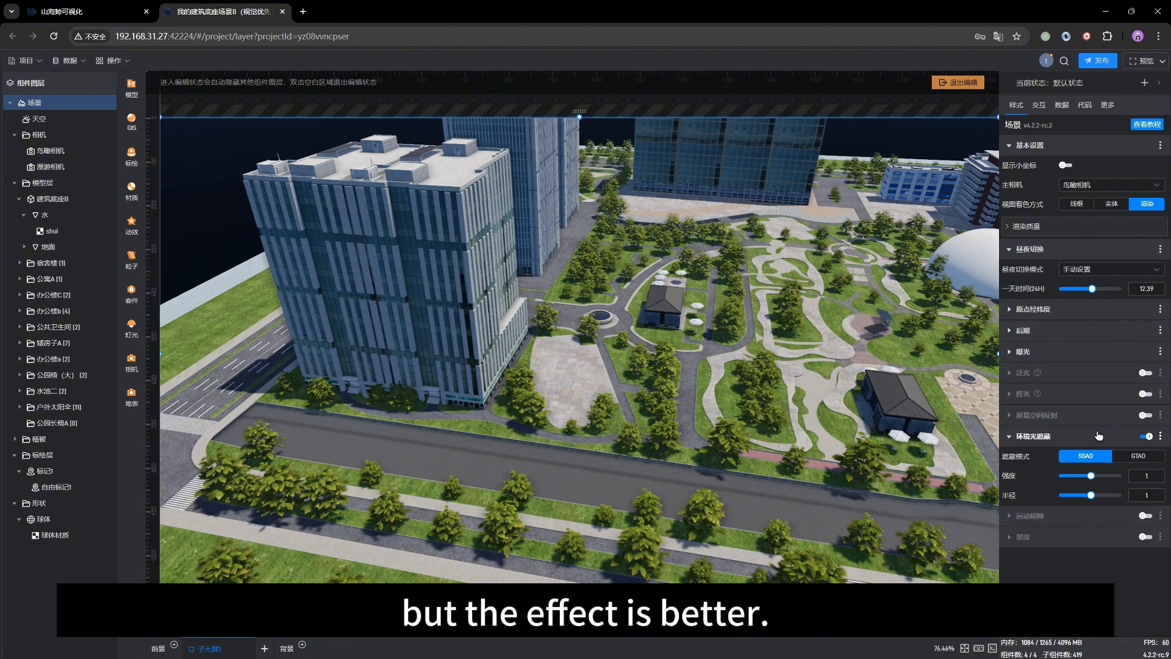
click(1145, 416)
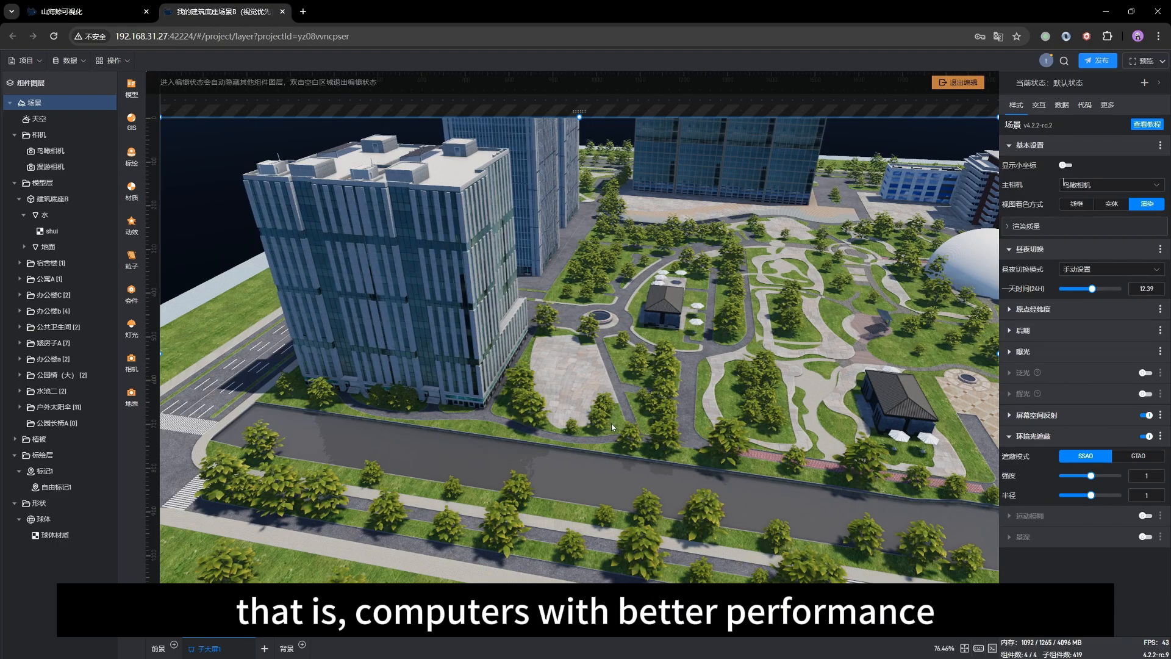
- Examine the ambient shadows on the riverside office building's facade, base and surrounding trees from close and distant angles
drag(518, 446, 623, 413)
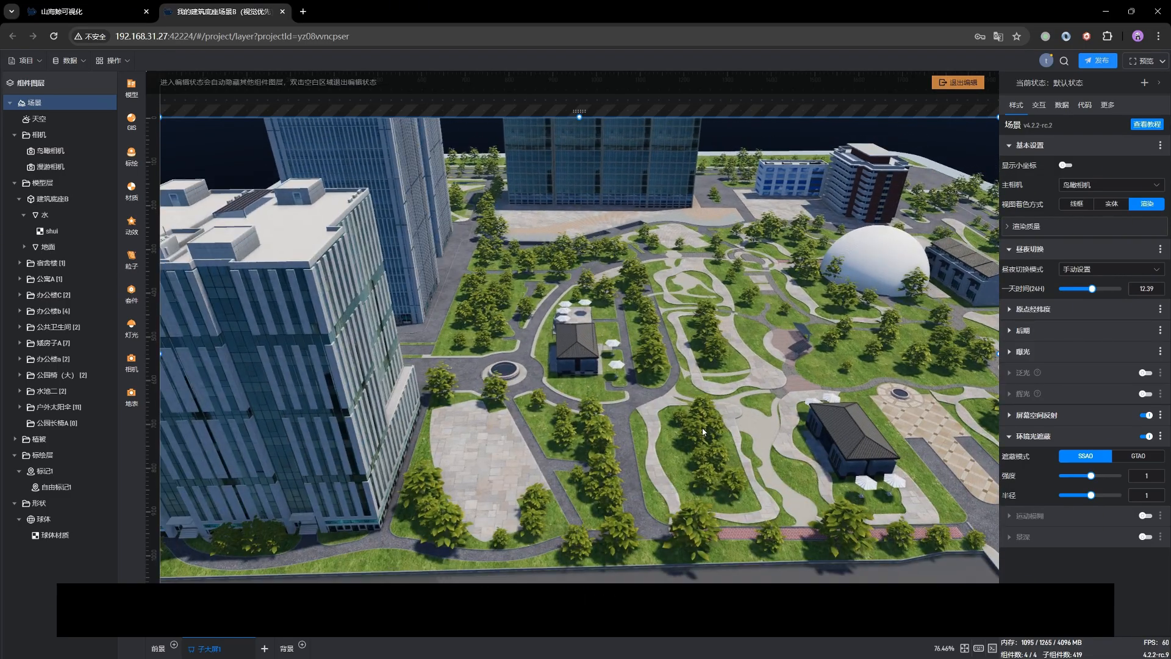
right_drag(586, 480, 575, 400)
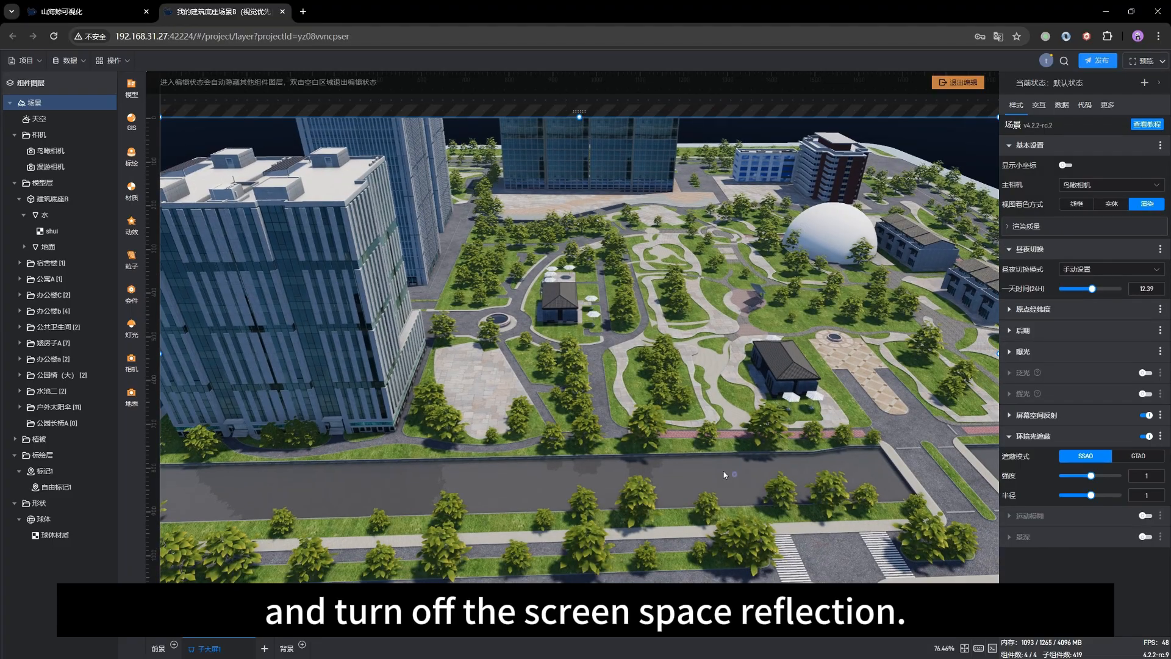
drag(723, 471, 656, 470)
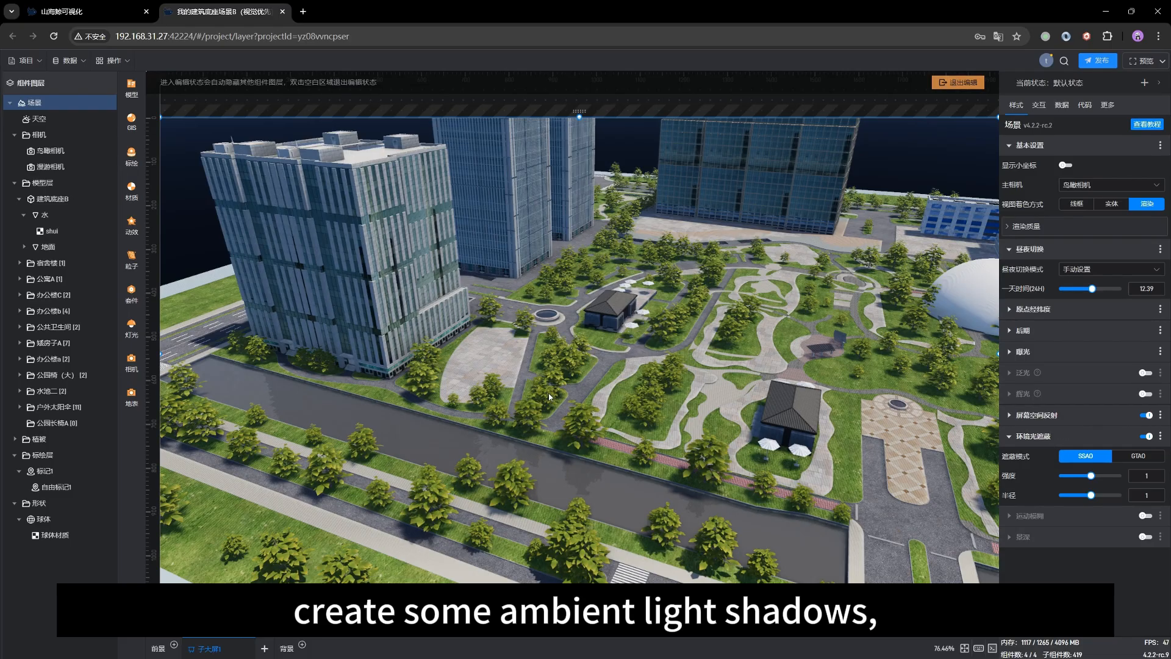
right_drag(466, 407, 629, 451)
scroll(645, 456, up, 4)
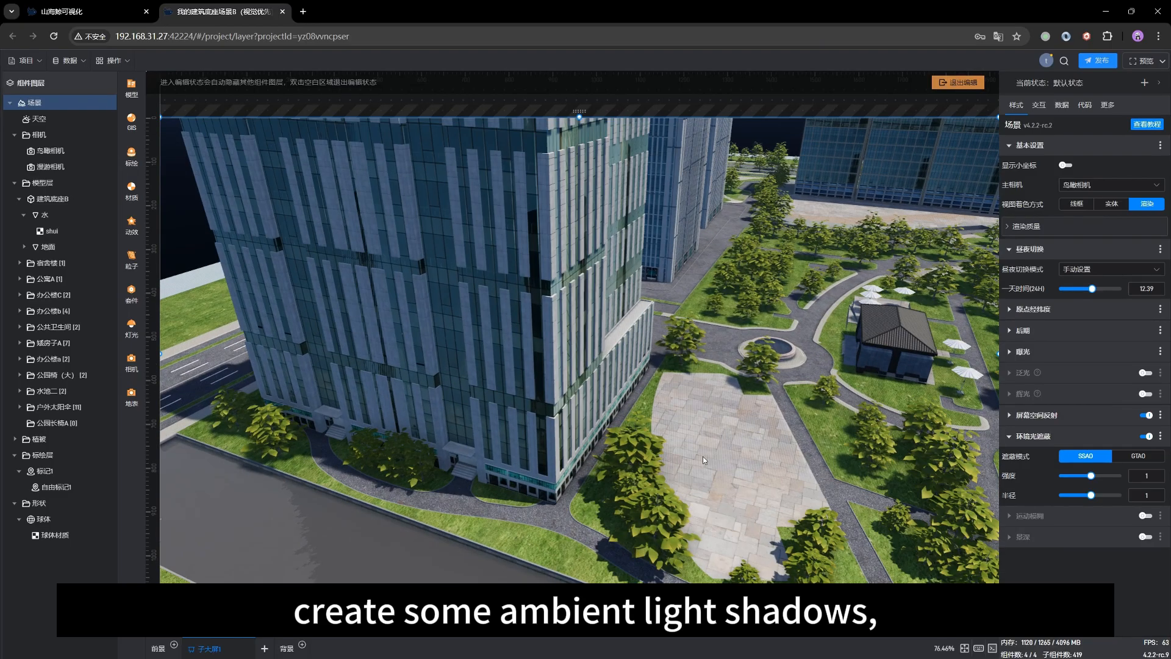
scroll(702, 456, up, 3)
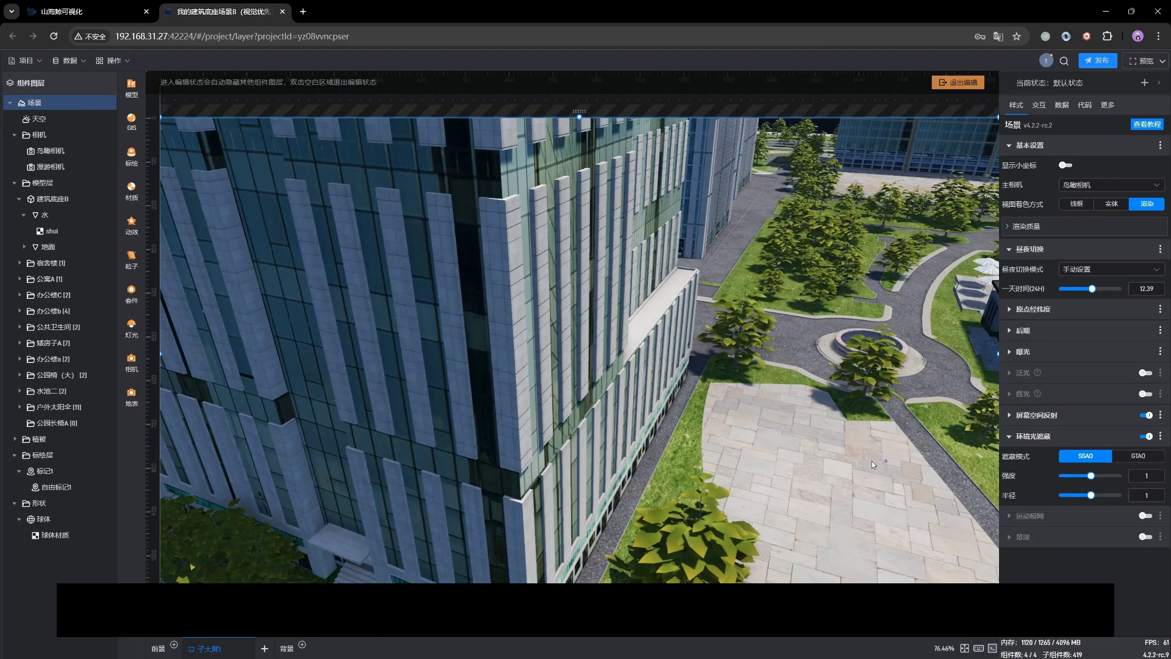
drag(872, 461, 540, 415)
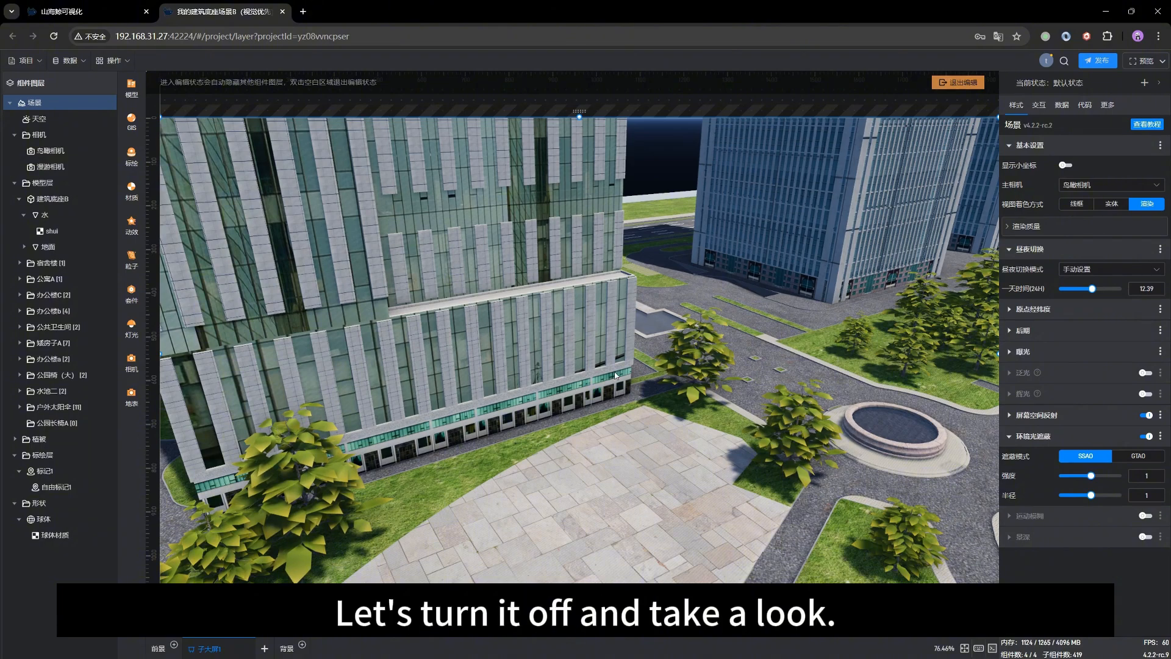
scroll(618, 305, down, 5)
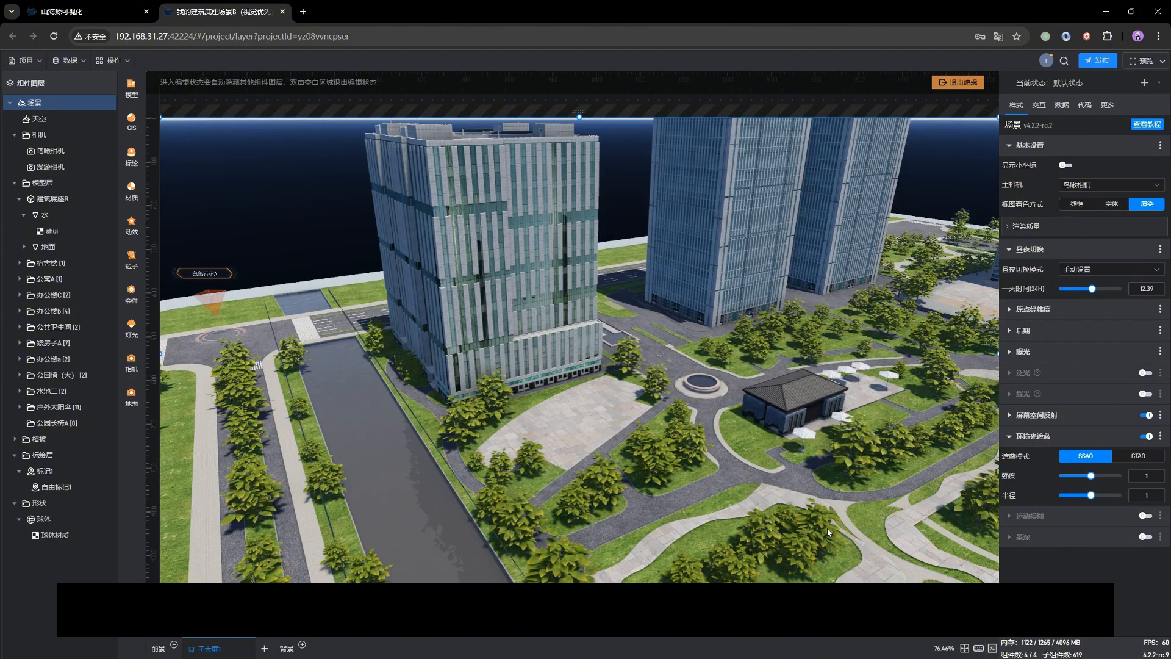
scroll(815, 478, down, 2)
scroll(744, 449, down, 2)
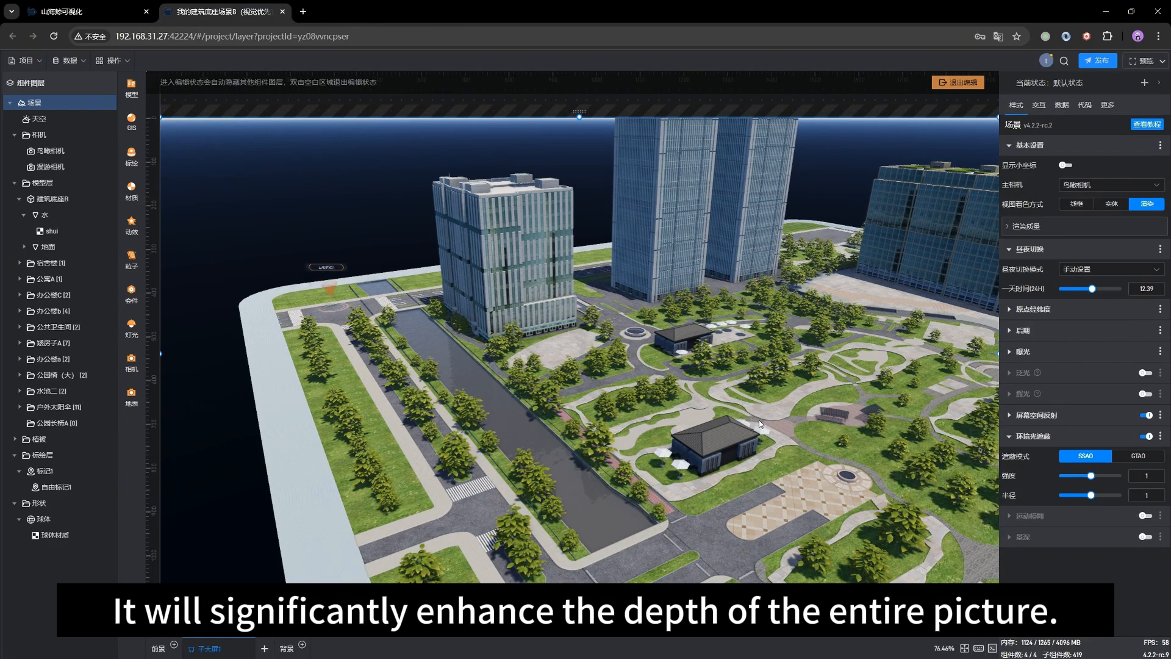
- Toggle ambient occlusion (环境光遮蔽) off and on twice over the wide campus view to compare the picture's depth
click(1149, 436)
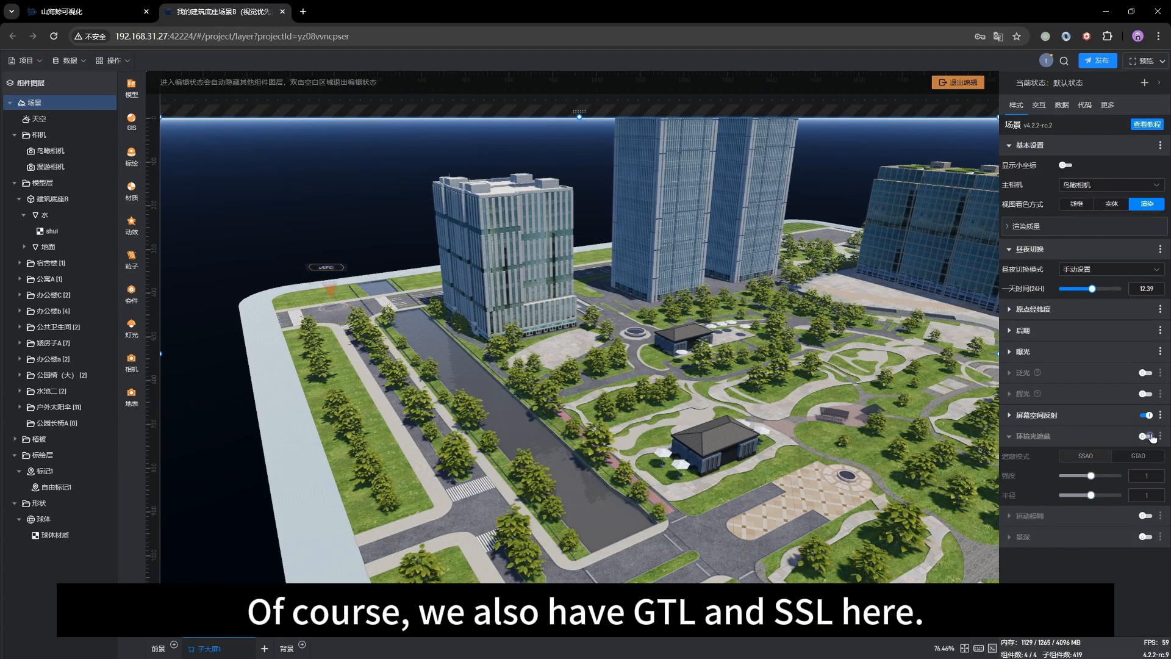
click(1149, 436)
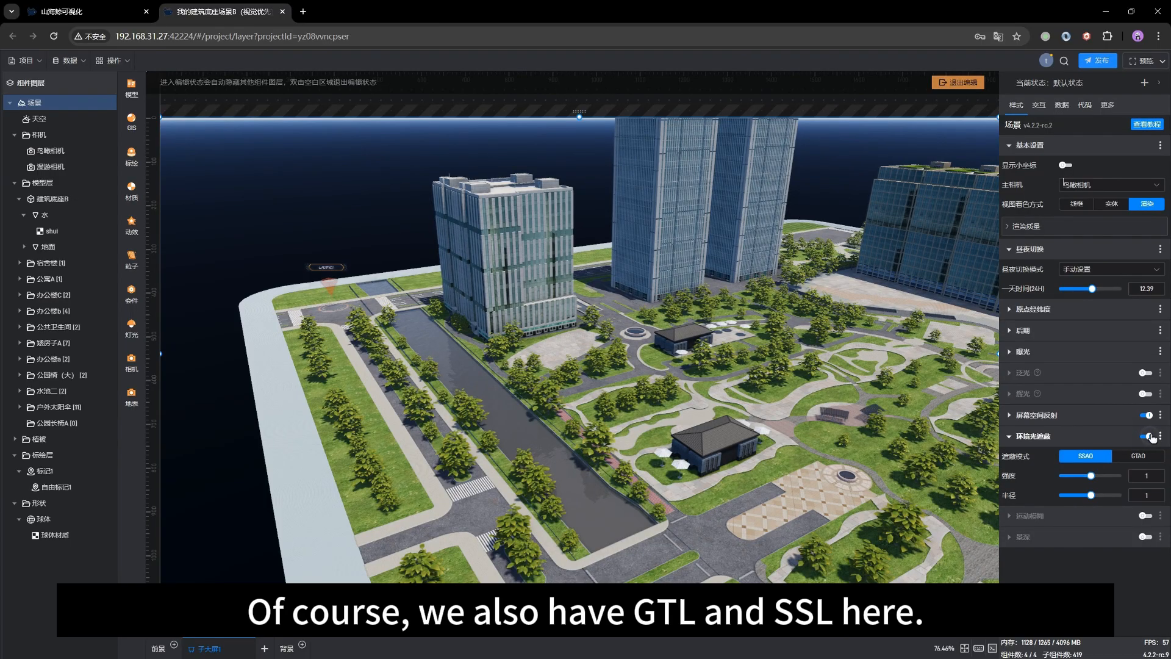
click(1149, 436)
click(1149, 436)
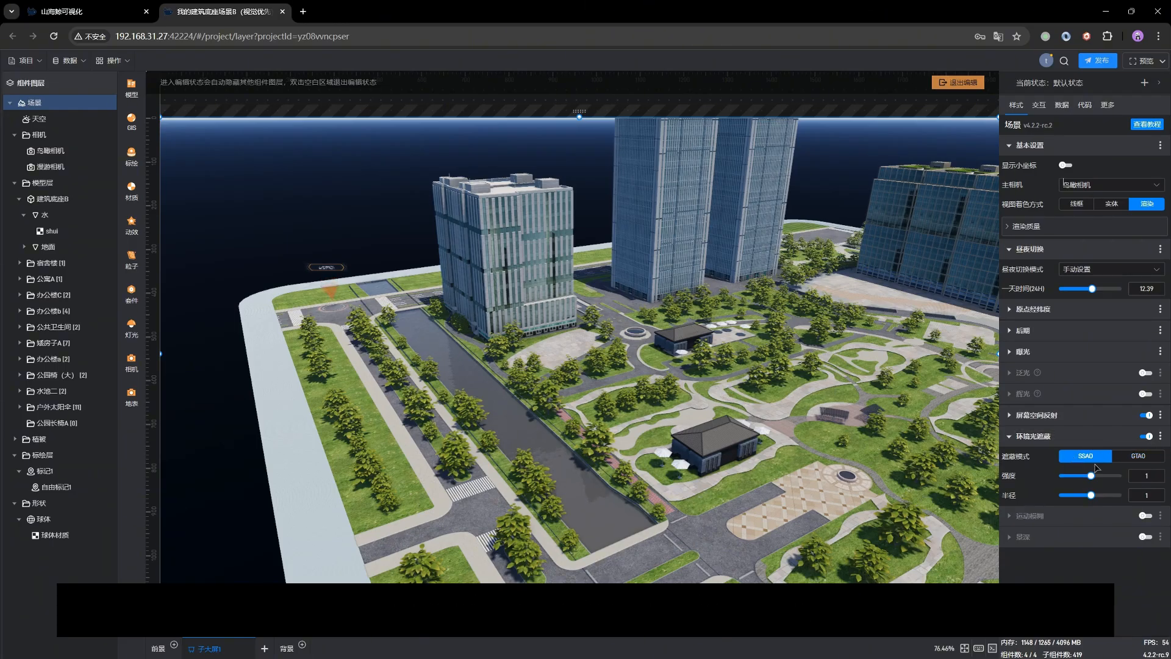
- Turn off ambient occlusion (环境光遮蔽) and screen space reflection (屏幕空间反射), and turn on the scene's motion blur (运动模糊)
click(1035, 437)
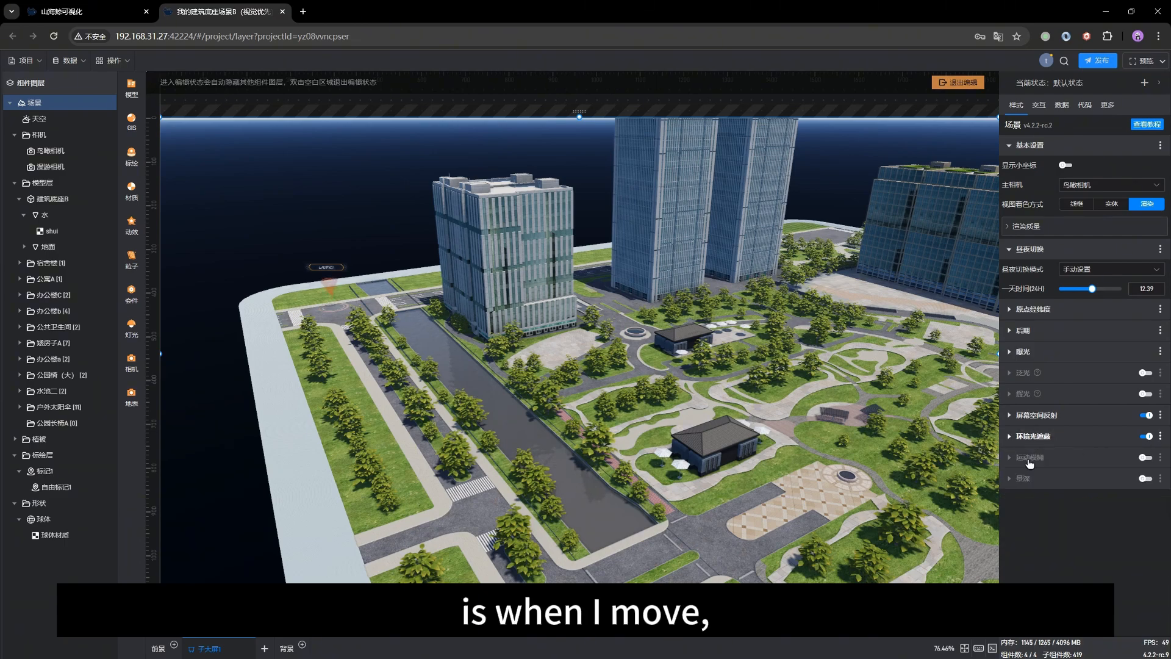
click(1037, 461)
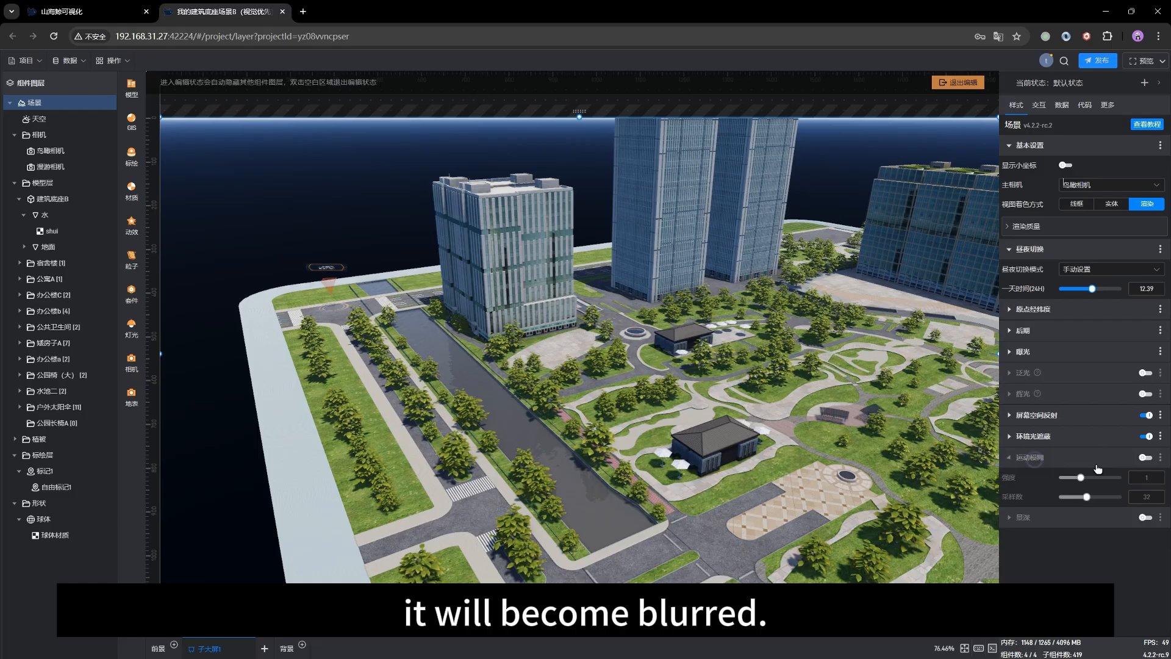
click(1148, 437)
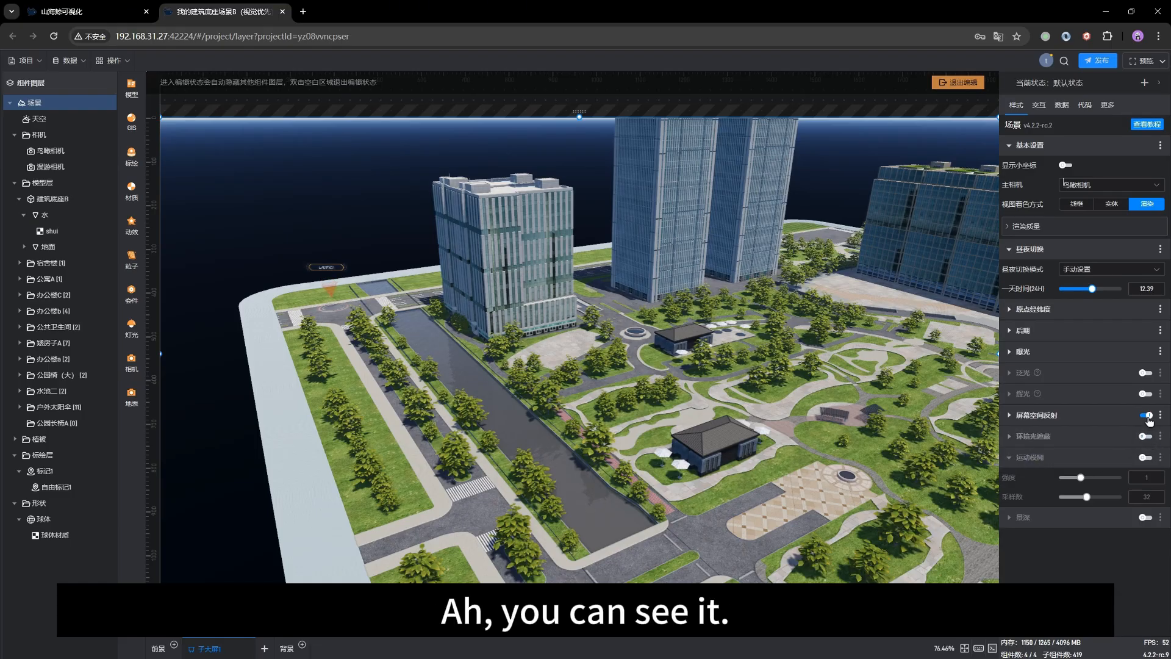
click(1146, 415)
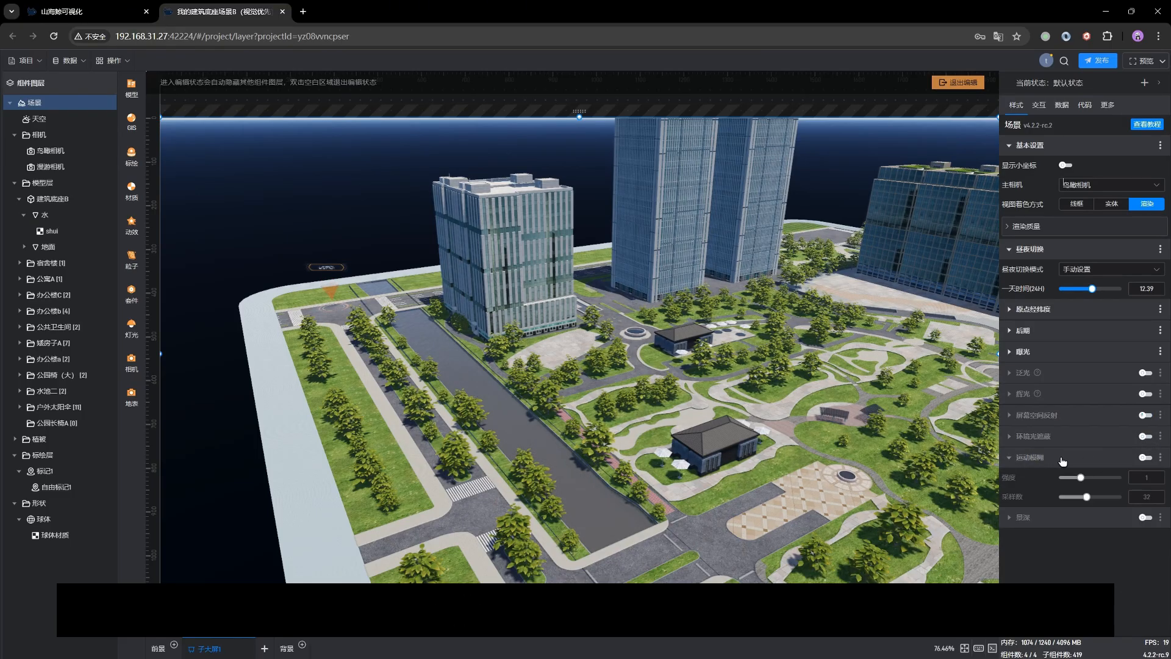
click(1145, 458)
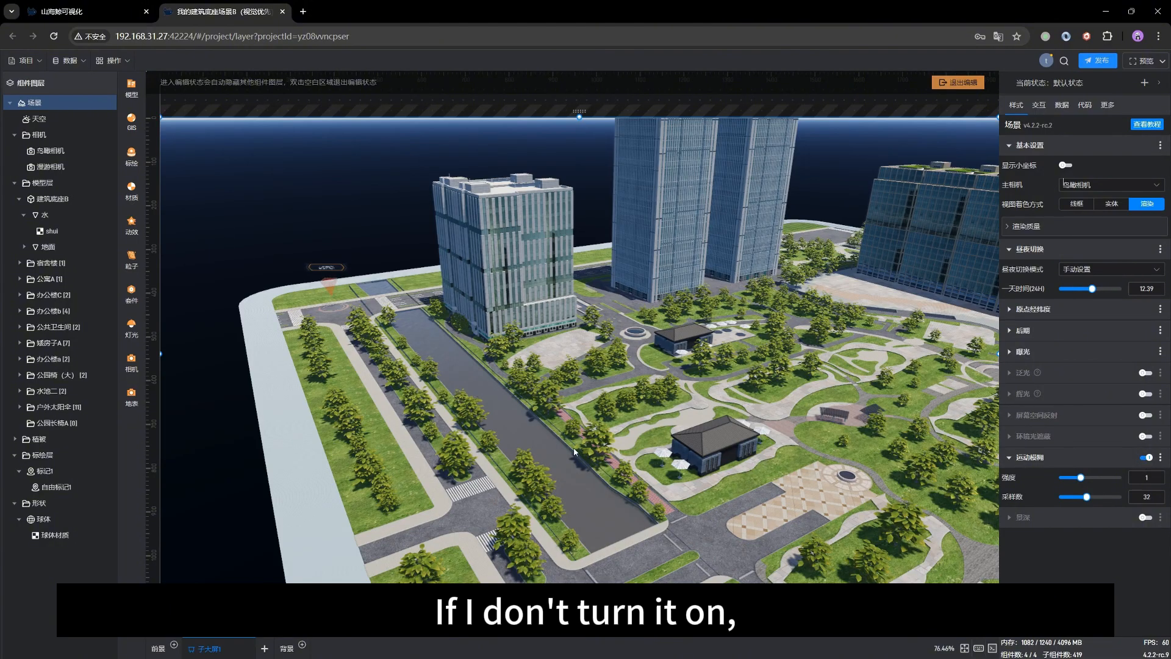
- Orbit the campus with motion blur (运动模糊) on, off and on again to compare the trailing during camera movement
drag(474, 429, 568, 445)
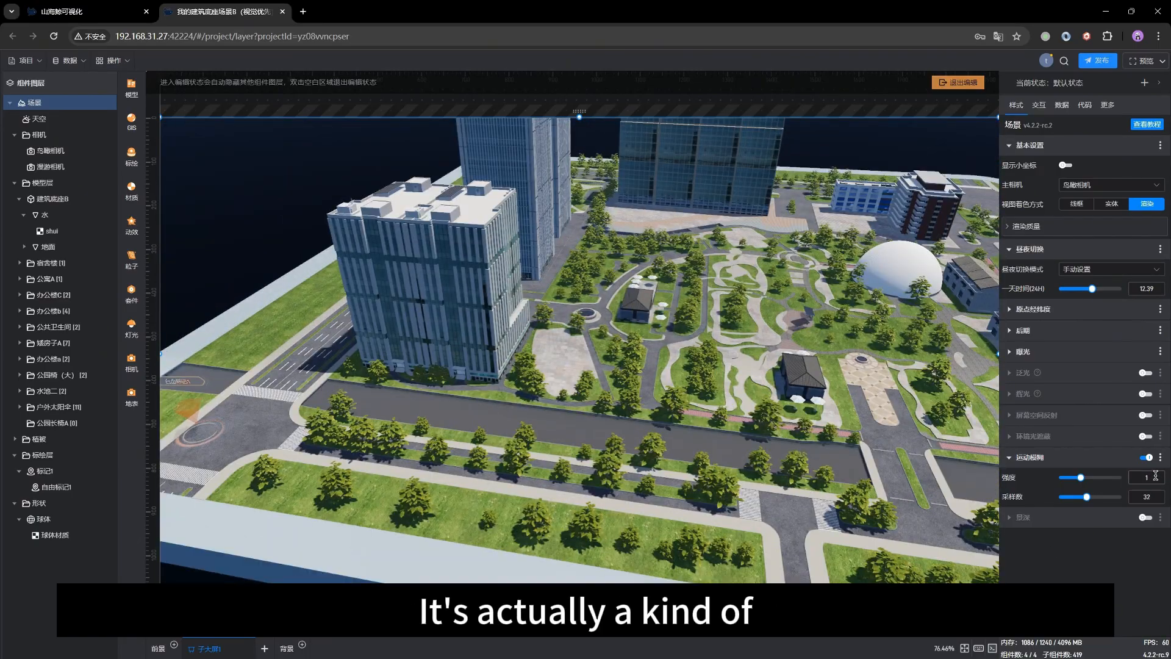
click(1146, 457)
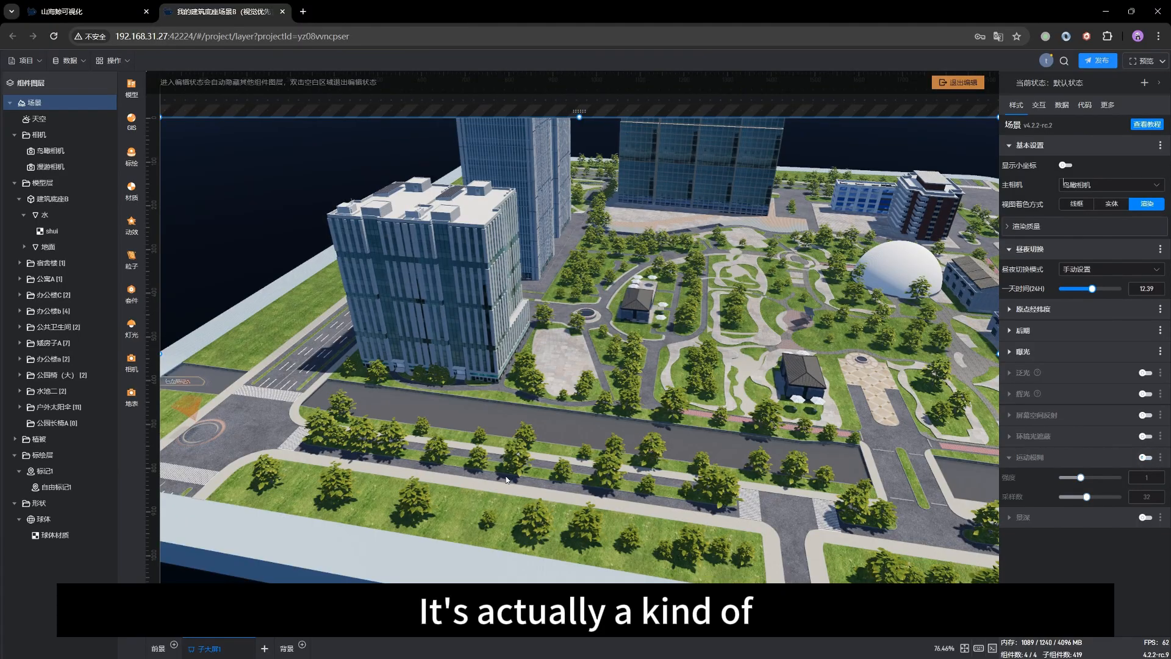
drag(505, 479, 496, 455)
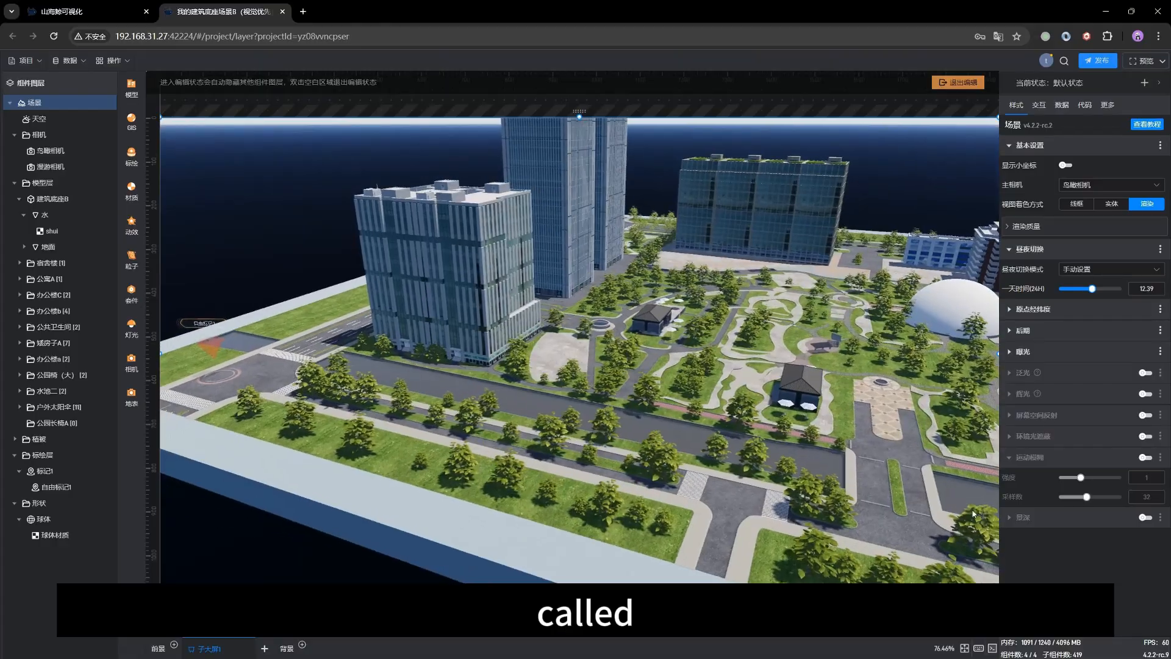
click(1147, 458)
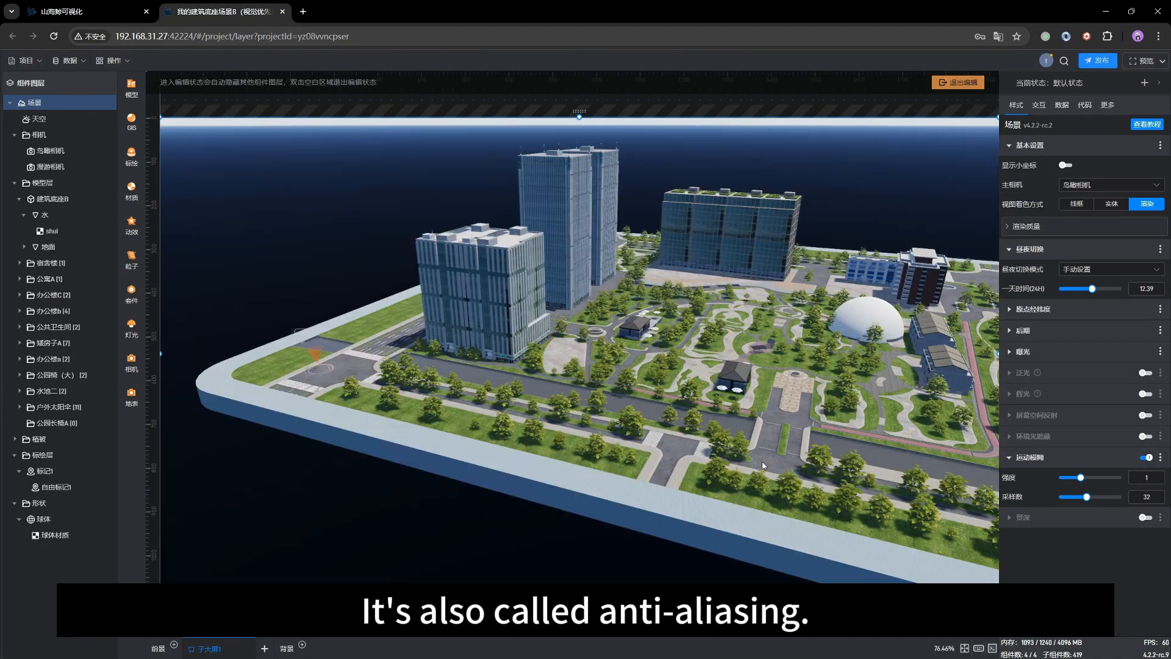
drag(725, 473, 659, 452)
scroll(587, 469, up, 5)
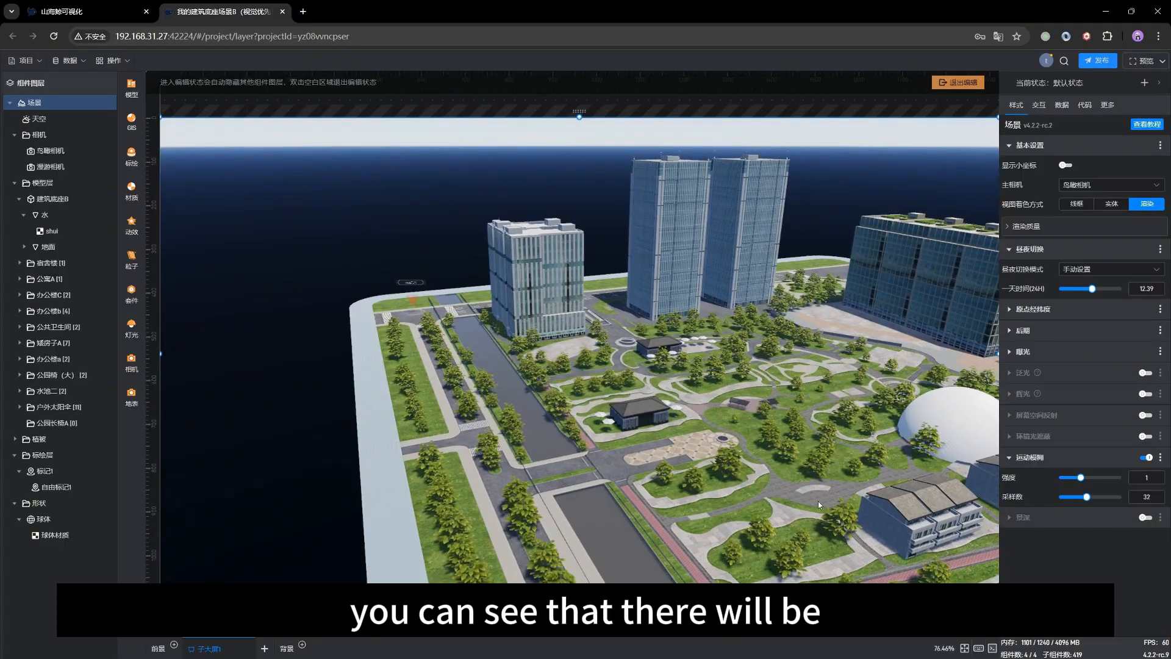
drag(818, 501, 782, 474)
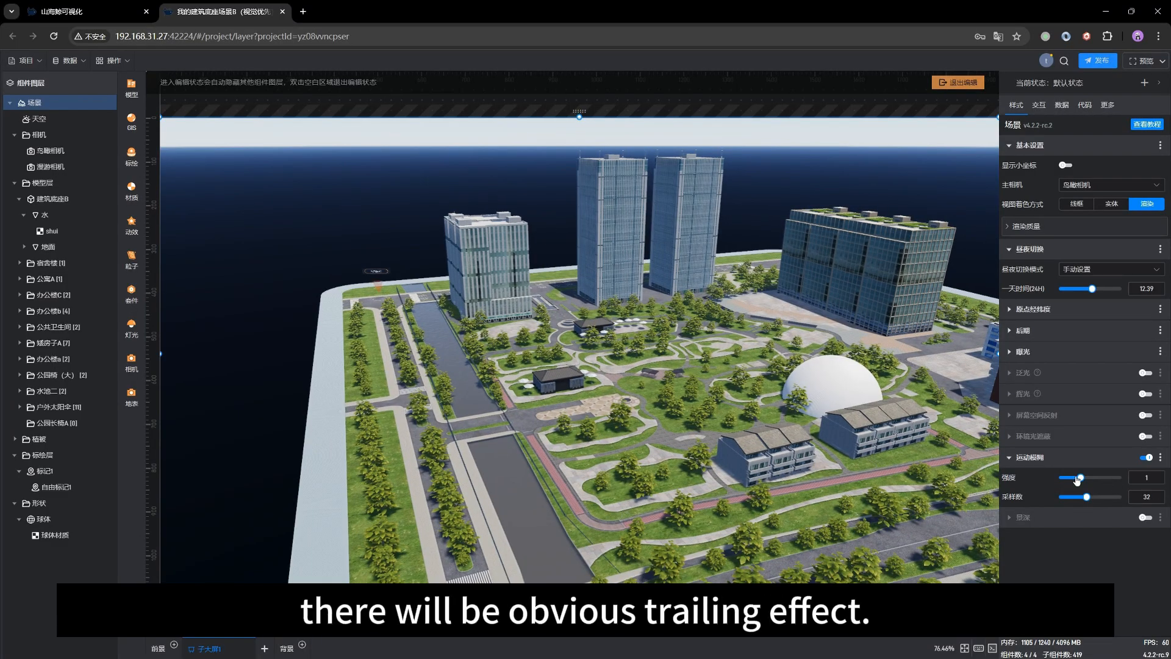
- Set the motion blur intensity (强度) to 1.91 and orbit the campus to check the trailing effect
mouse_move(1082, 477)
drag(1081, 476, 1099, 477)
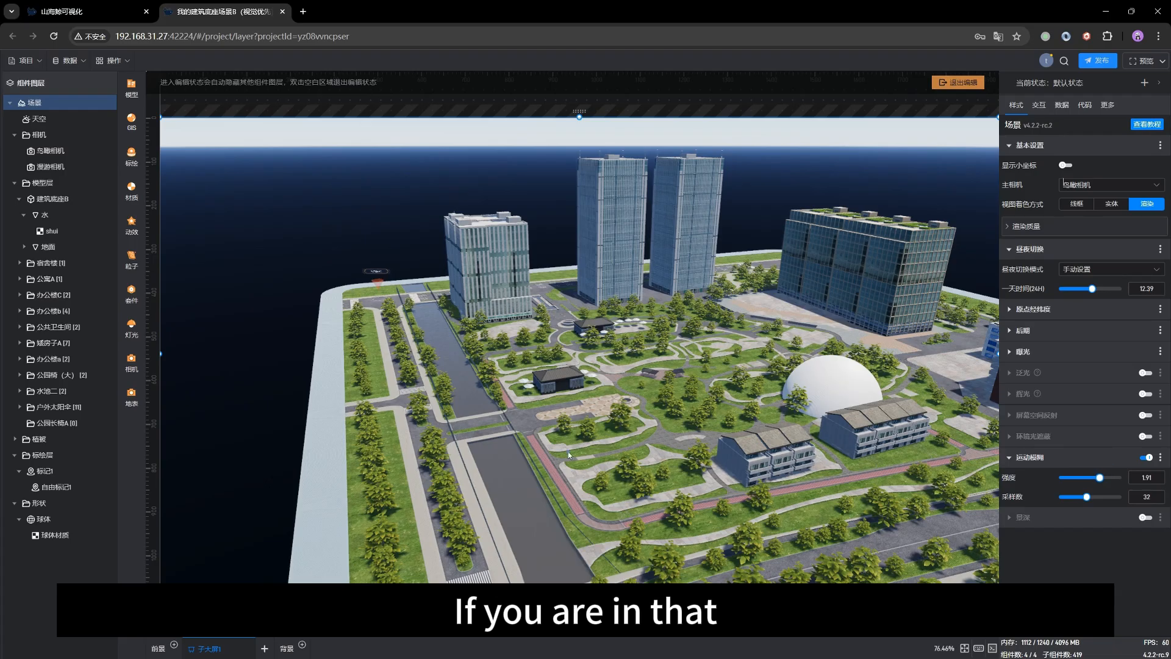
mouse_move(569, 451)
mouse_down()
mouse_move(766, 458)
mouse_move(492, 449)
mouse_move(511, 439)
mouse_move(567, 460)
mouse_up()
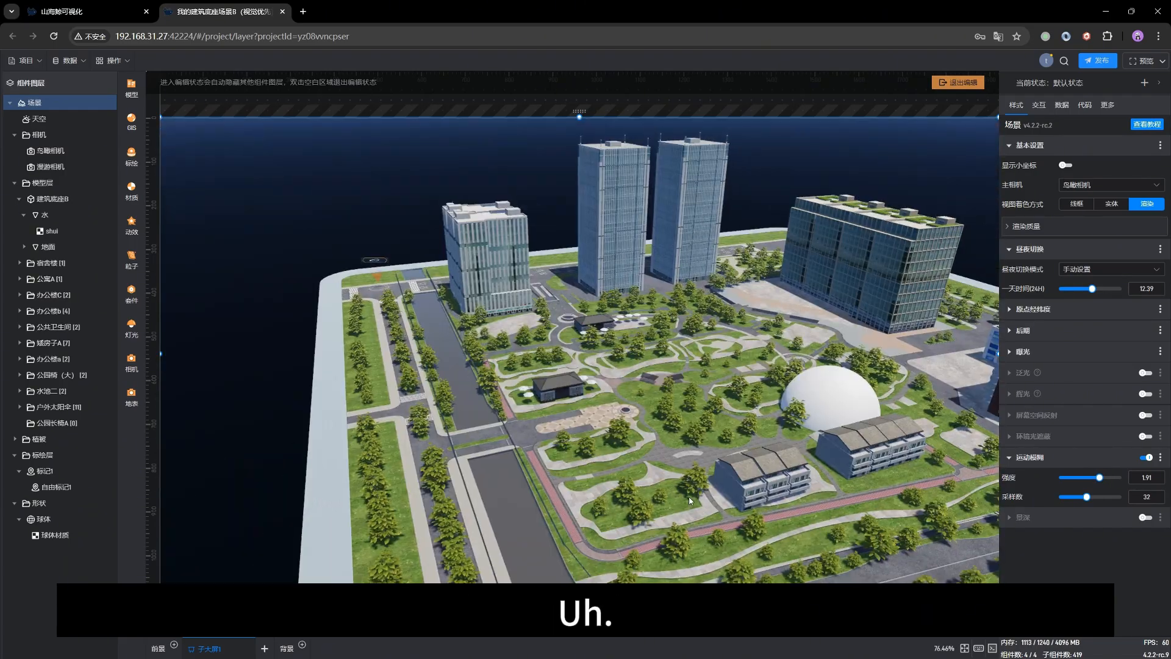
drag(691, 501, 569, 483)
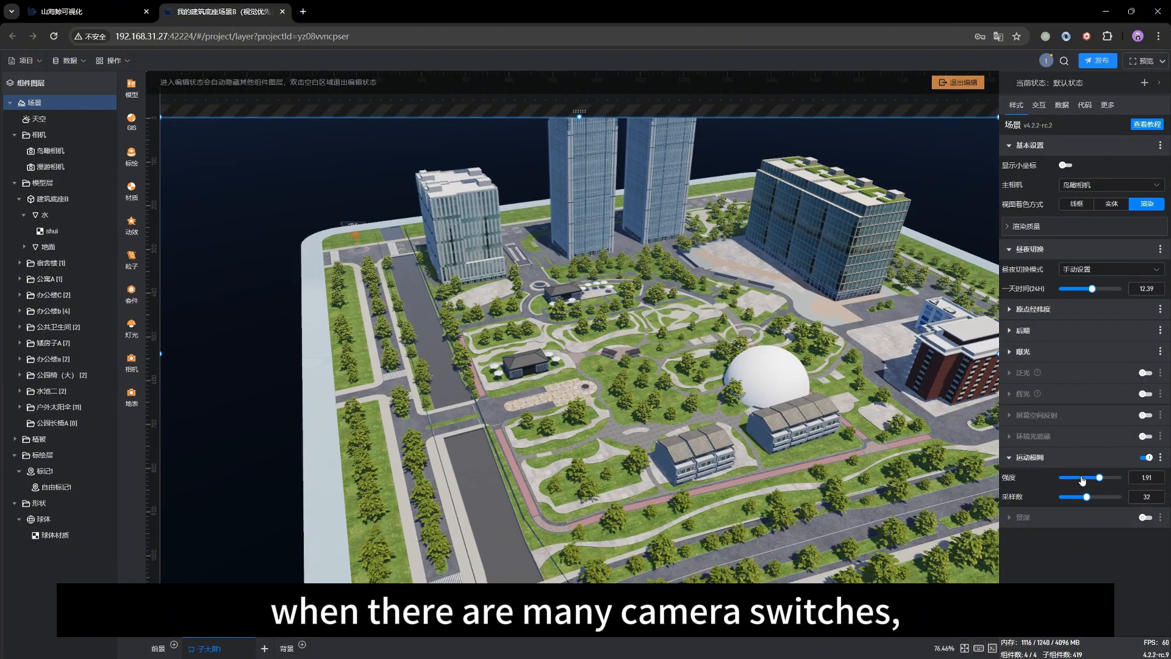
- Lower the motion blur intensity (强度) to 1.2 and orbit the campus to check the effect during camera movement
drag(1099, 477, 1084, 475)
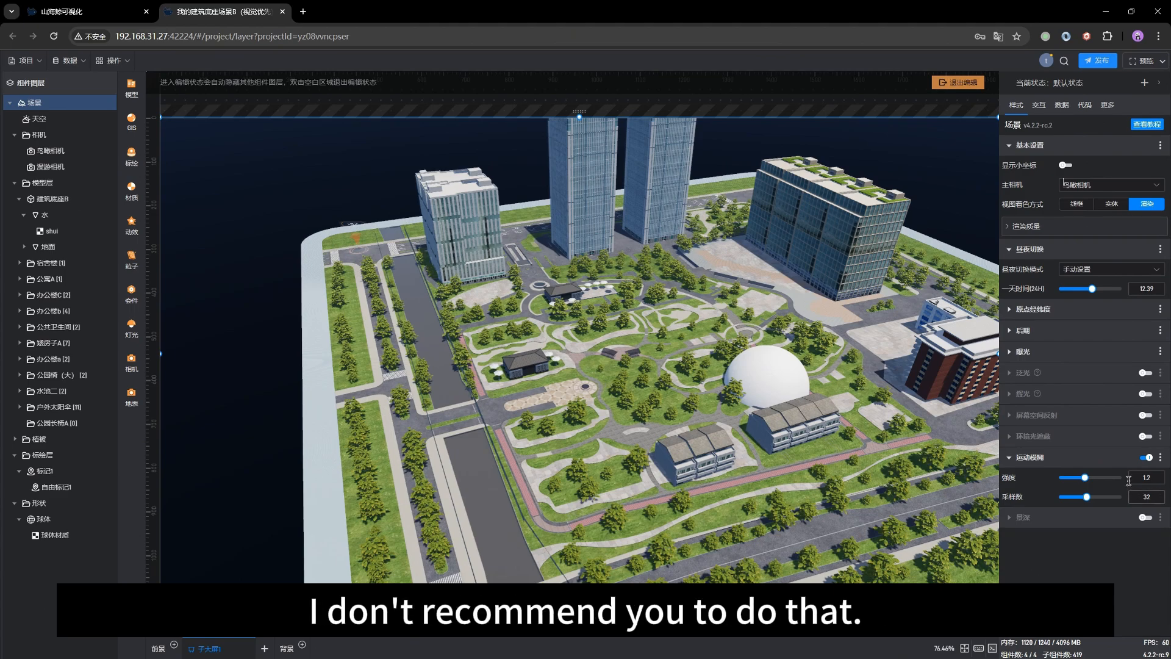
drag(1155, 475, 1129, 476)
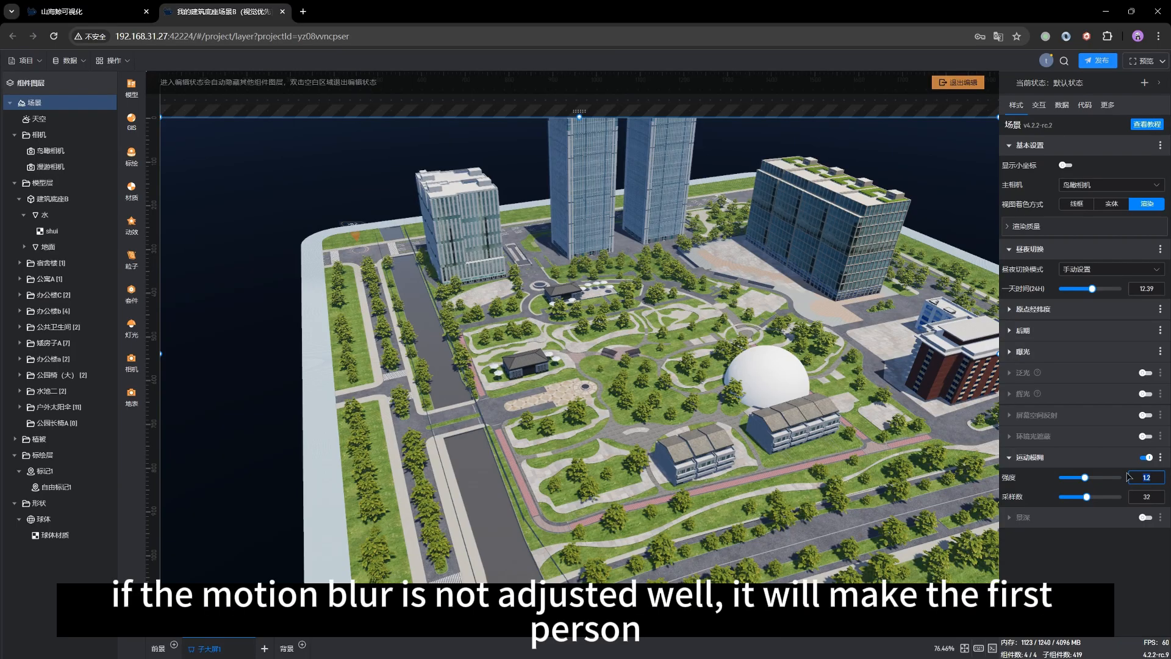
click(1087, 561)
drag(533, 511, 752, 490)
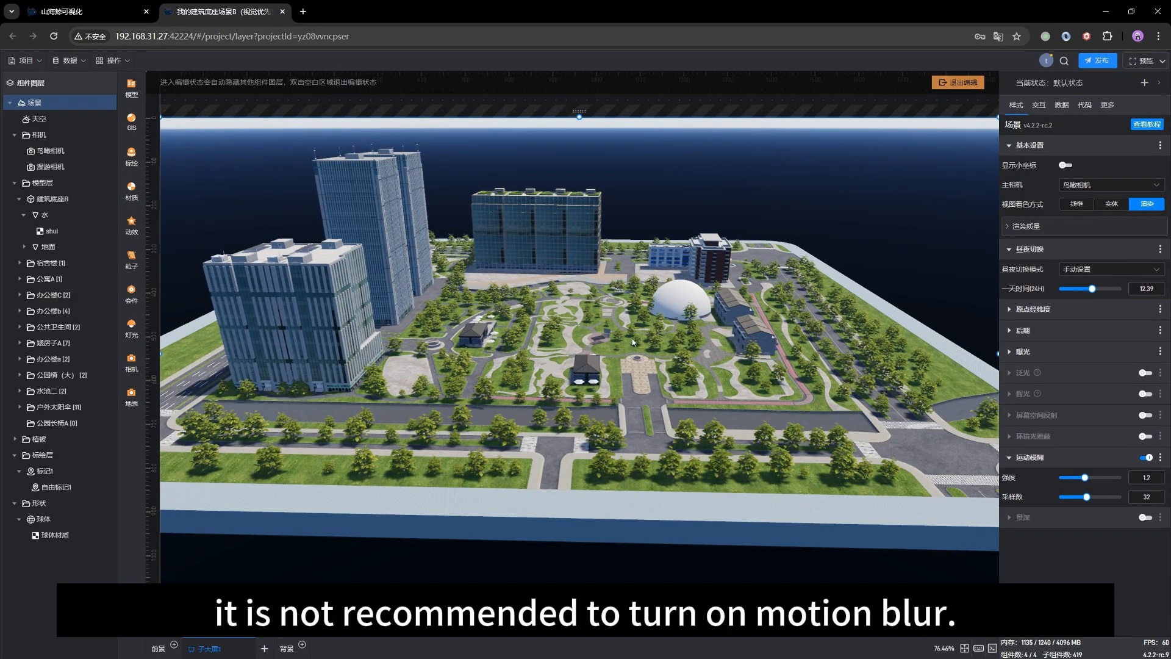
scroll(615, 362, up, 2)
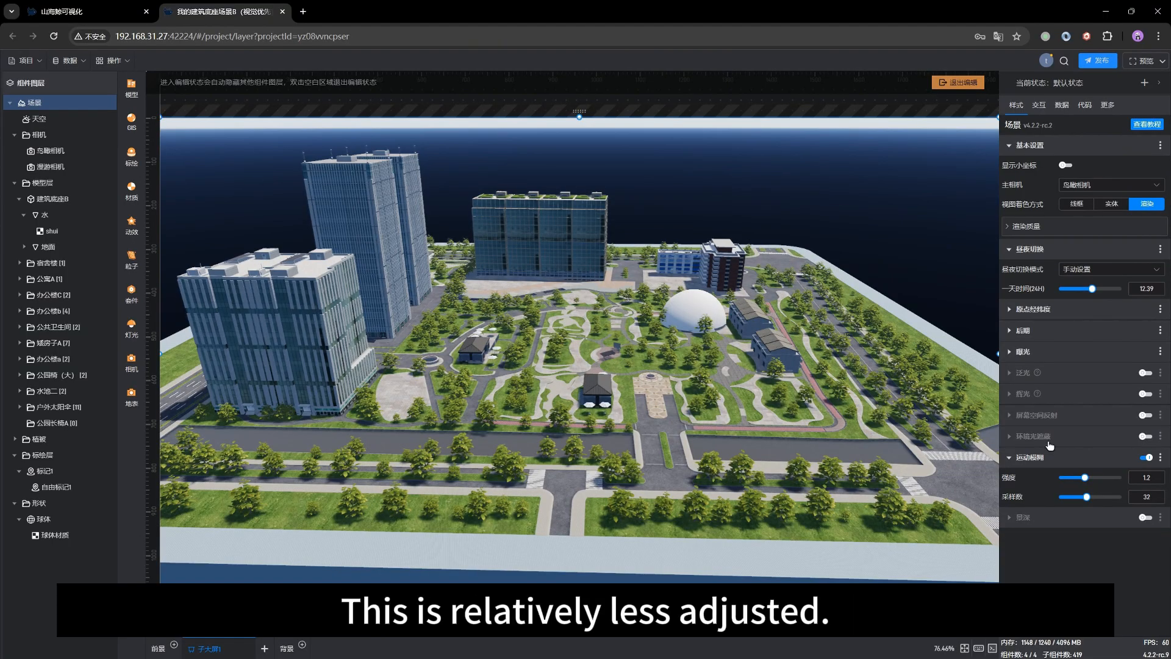
- Turn off motion blur (运动模糊) and briefly view the depth of field (景深) settings
click(1146, 457)
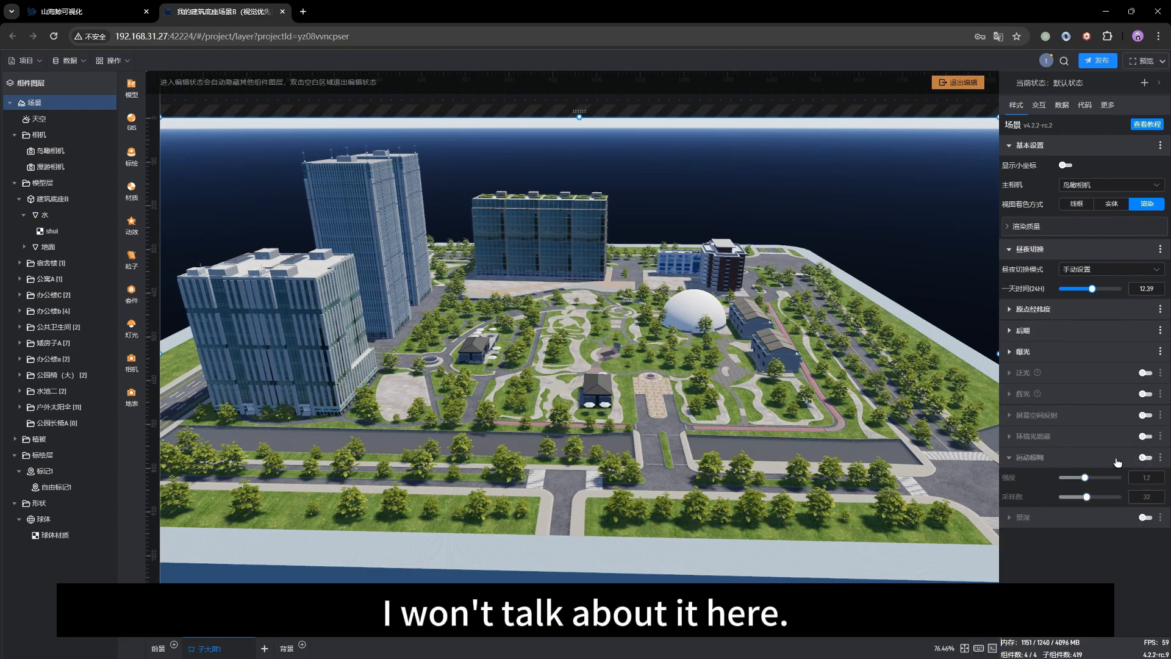
click(1023, 518)
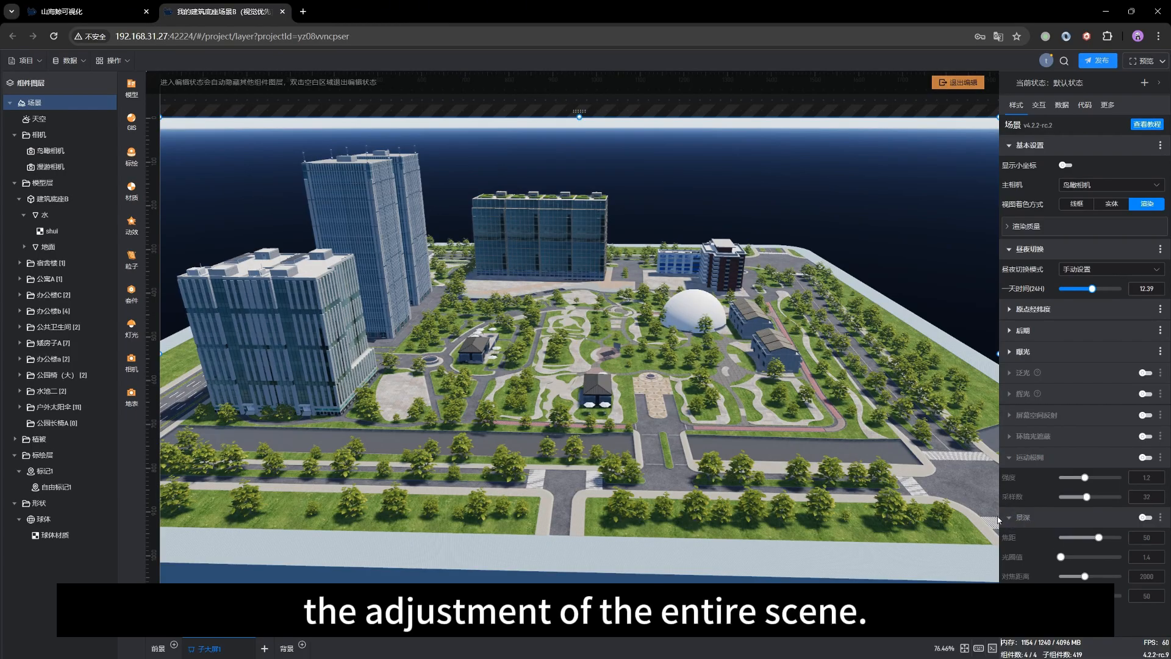
click(1019, 518)
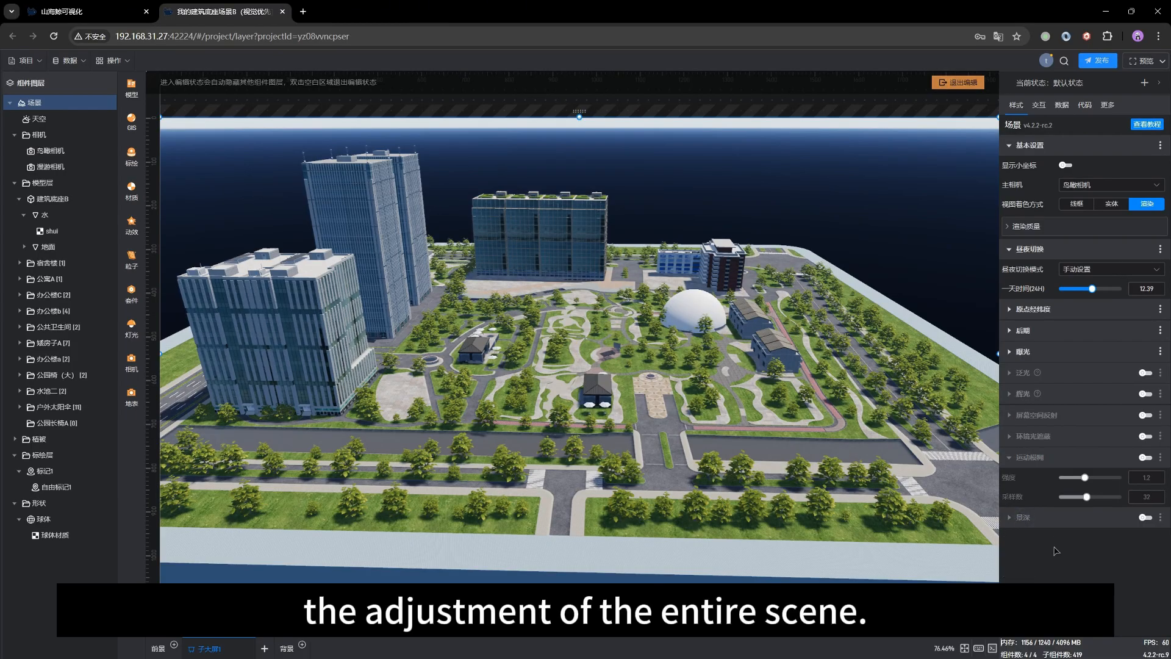
- Examine the campus from low and elevated angles with the motion blur and other optional post-processing effects off
drag(727, 408, 644, 390)
scroll(597, 407, up, 3)
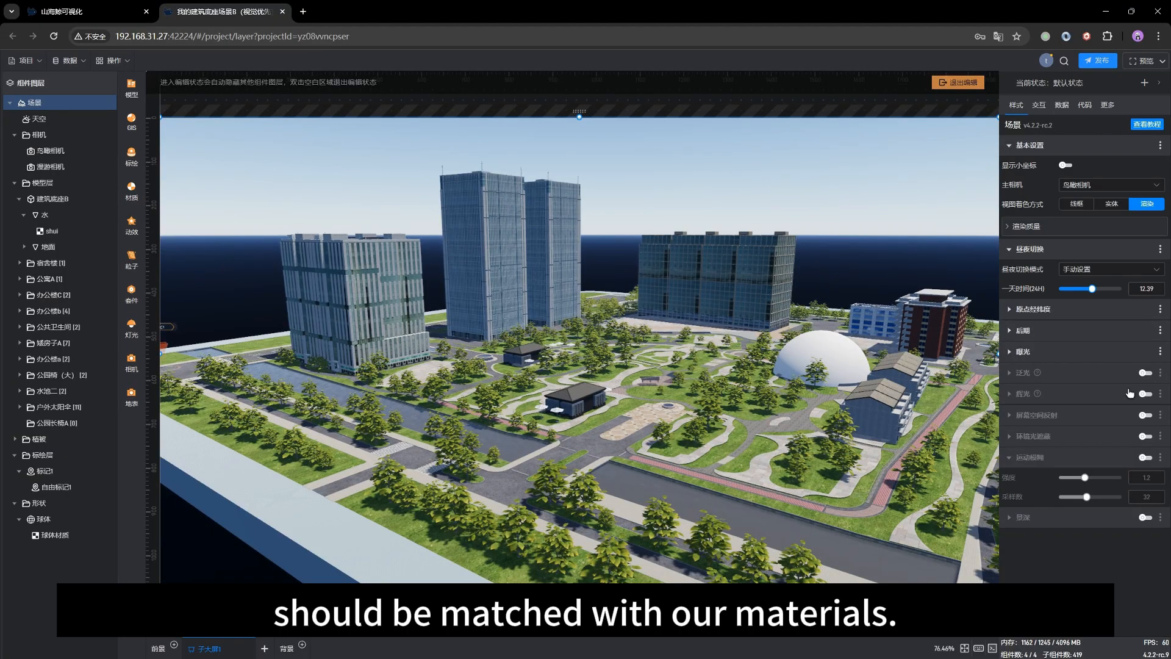
drag(590, 390, 580, 478)
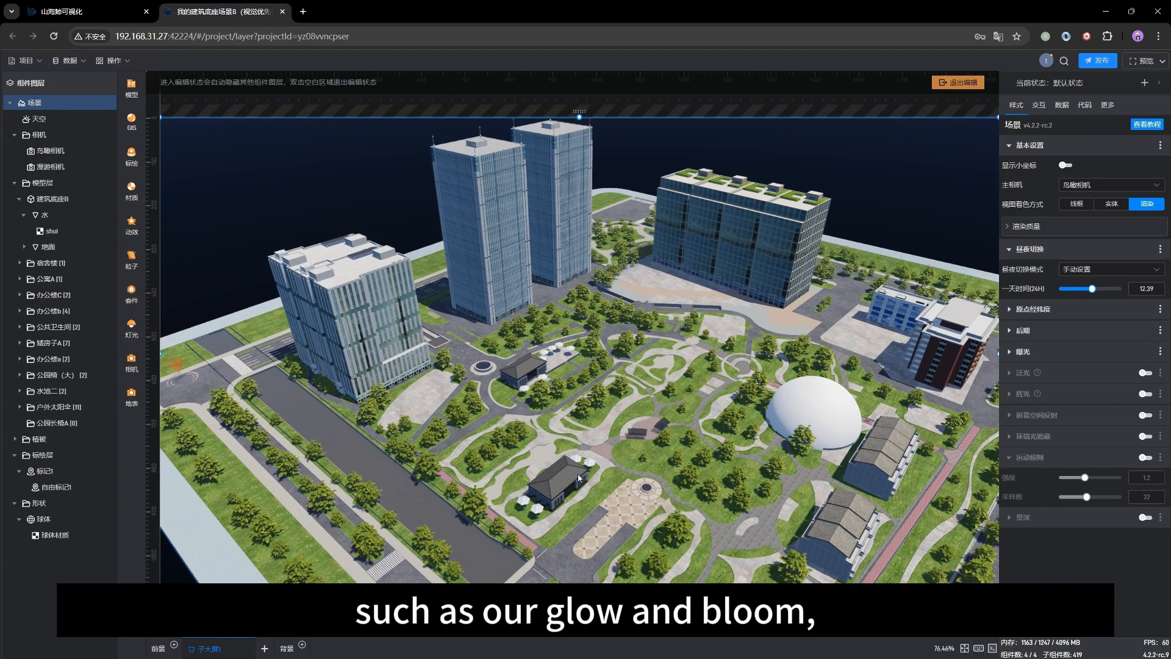
right_drag(704, 517, 699, 467)
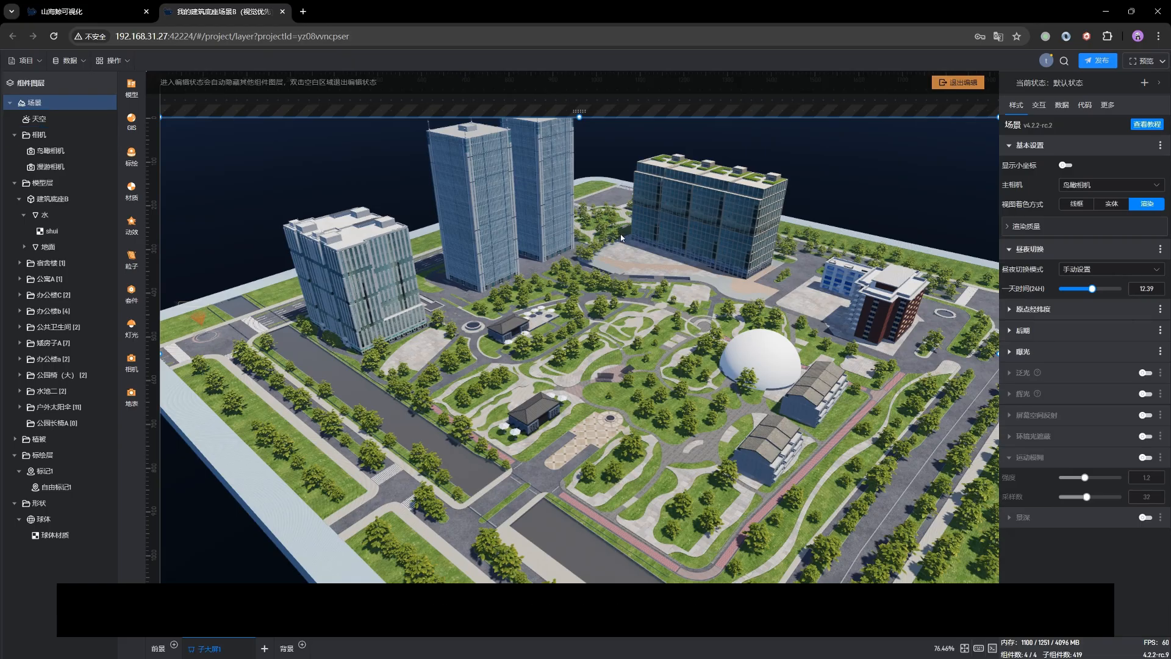
drag(671, 467, 654, 430)
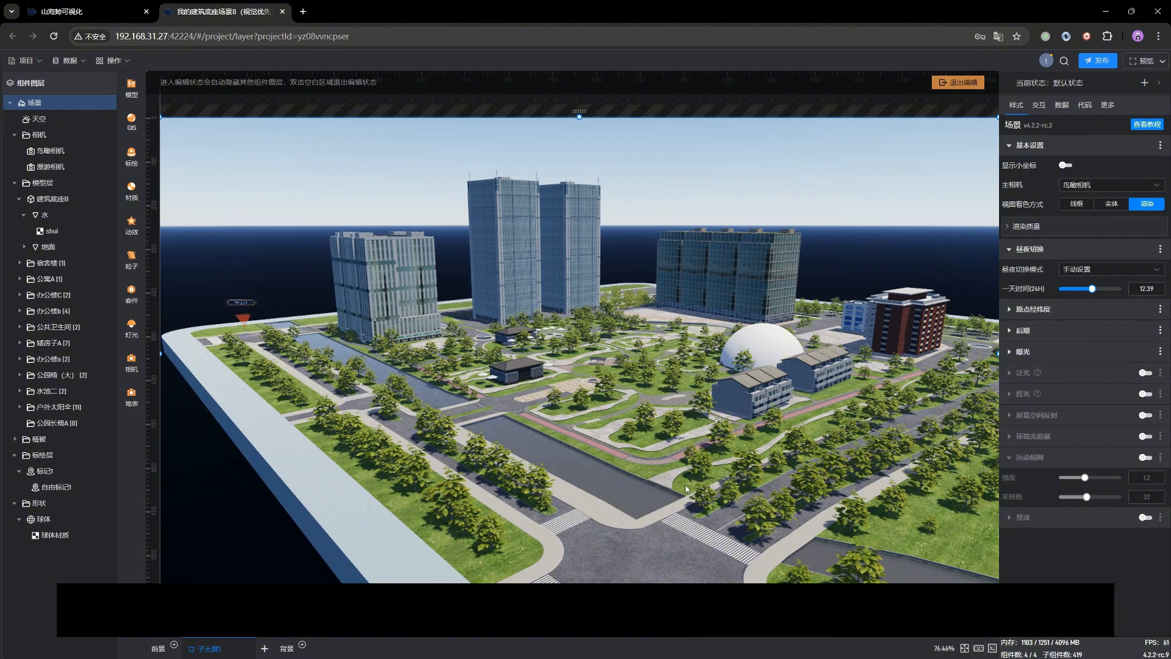
drag(716, 424, 694, 438)
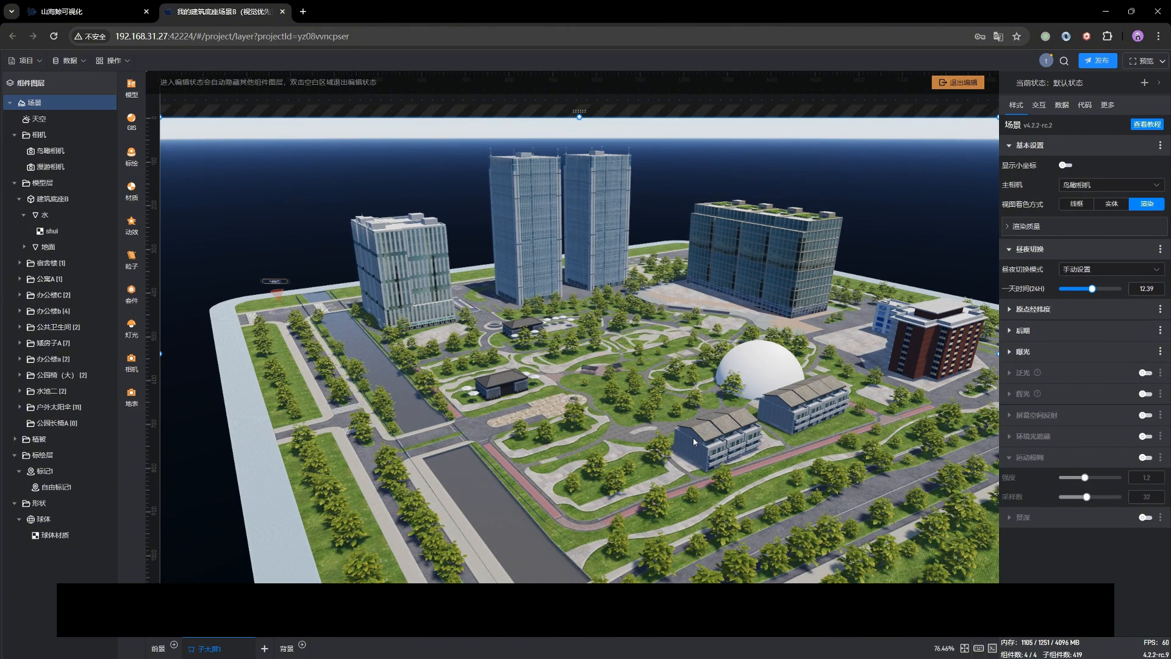